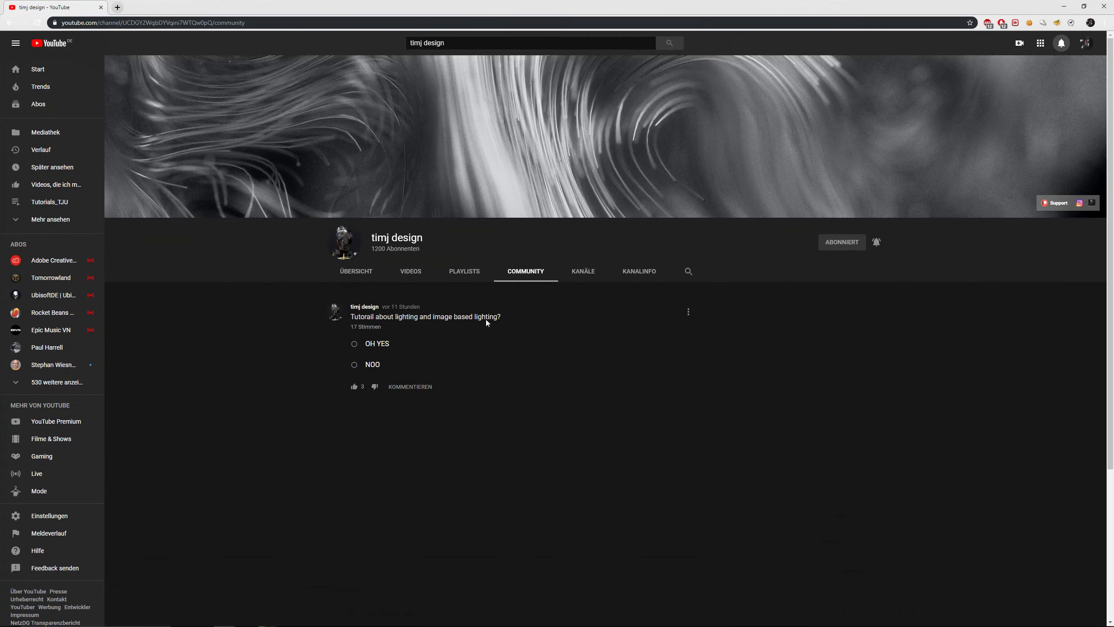
Vote OH YES in the channel's lighting tutorial poll, withdraw the vote, and move the browser window off the Houdini workspace
double_click(423, 4)
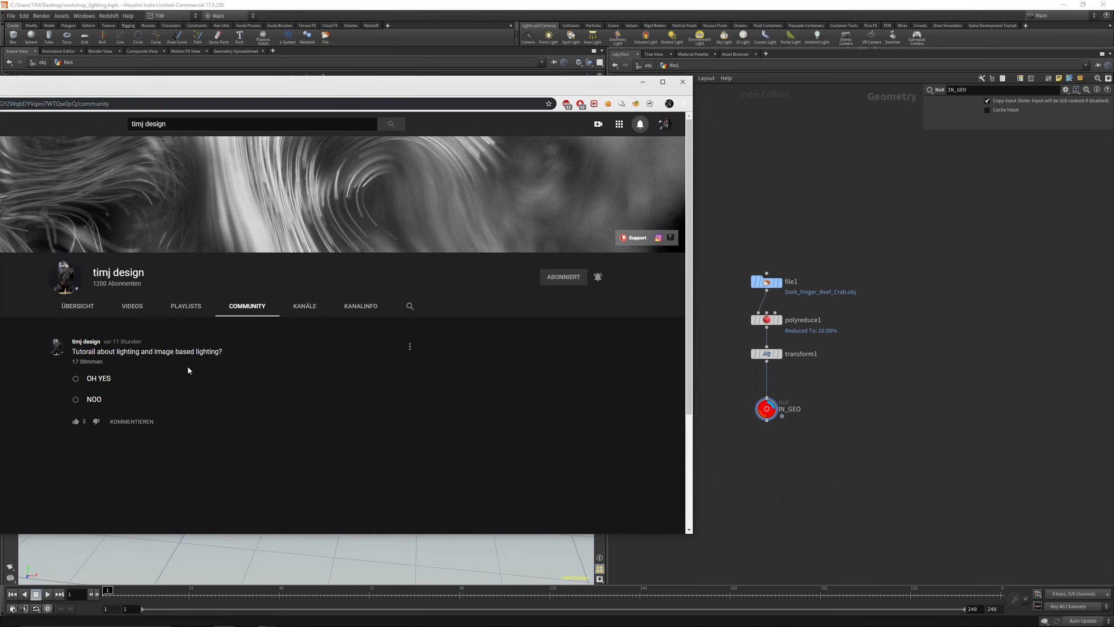
click(94, 378)
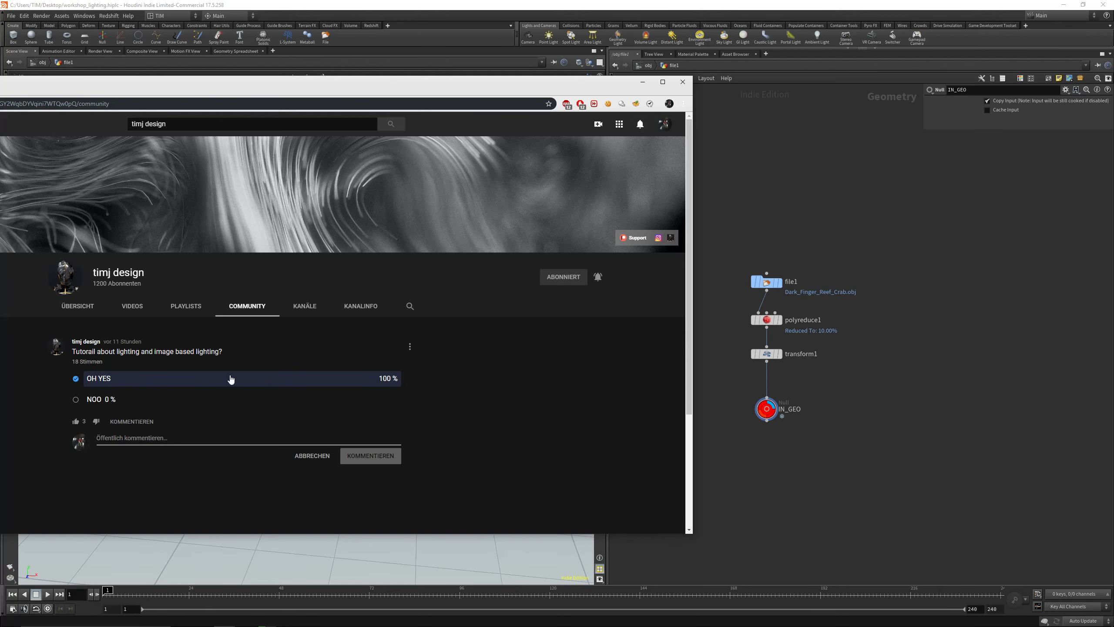
click(104, 385)
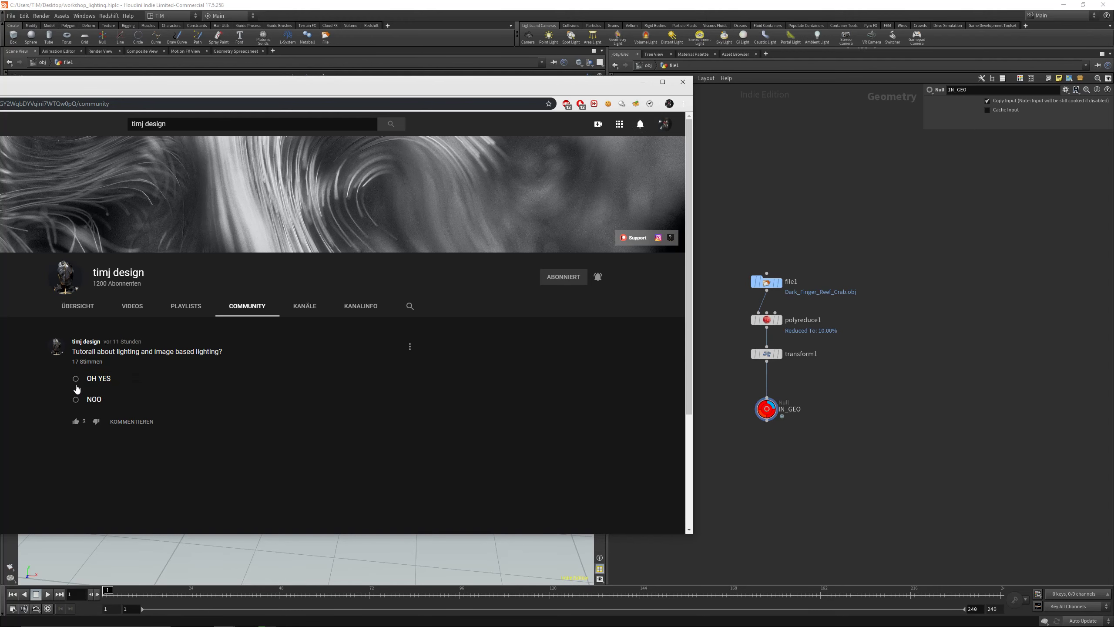
drag(324, 89, 0, 88)
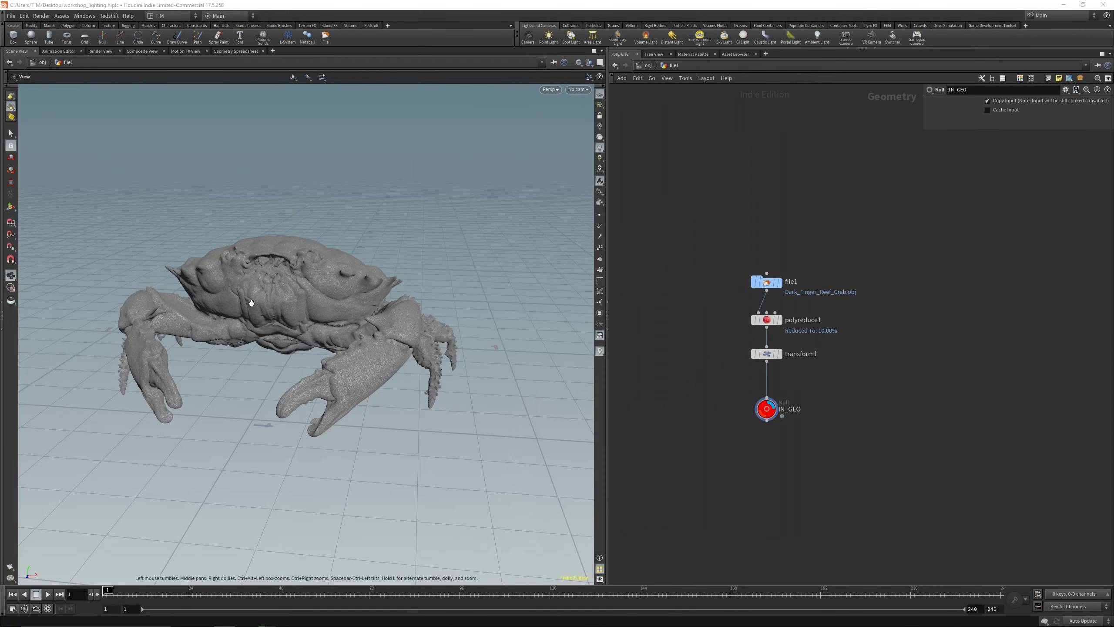
Select the file1 node that loads the crab scan to show its parameters
drag(401, 320, 394, 326)
scroll(825, 303, up, 2)
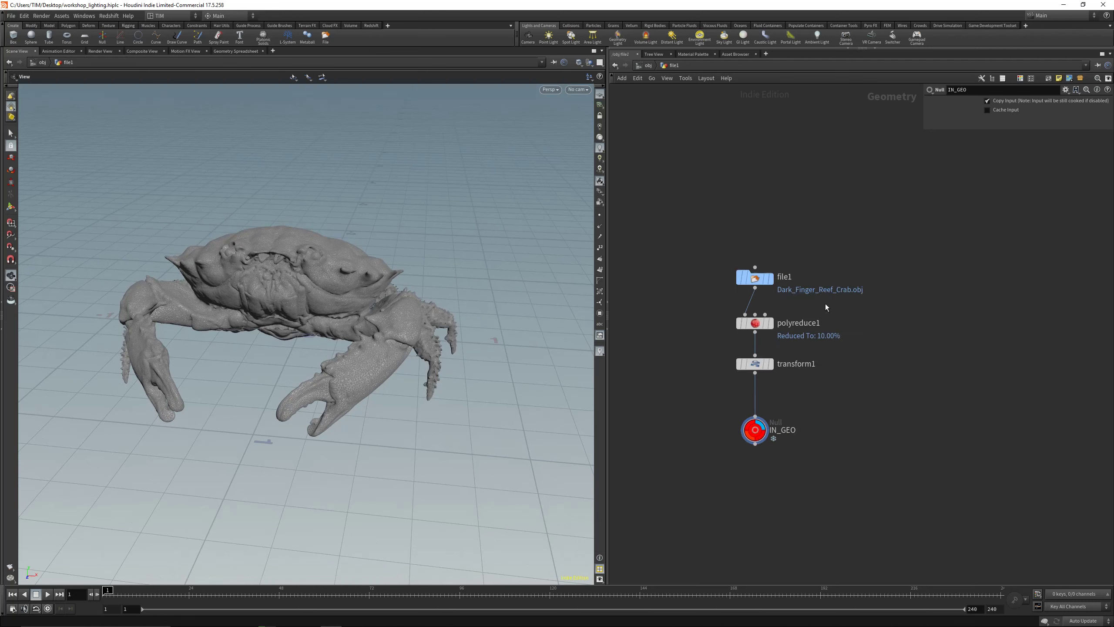
click(751, 278)
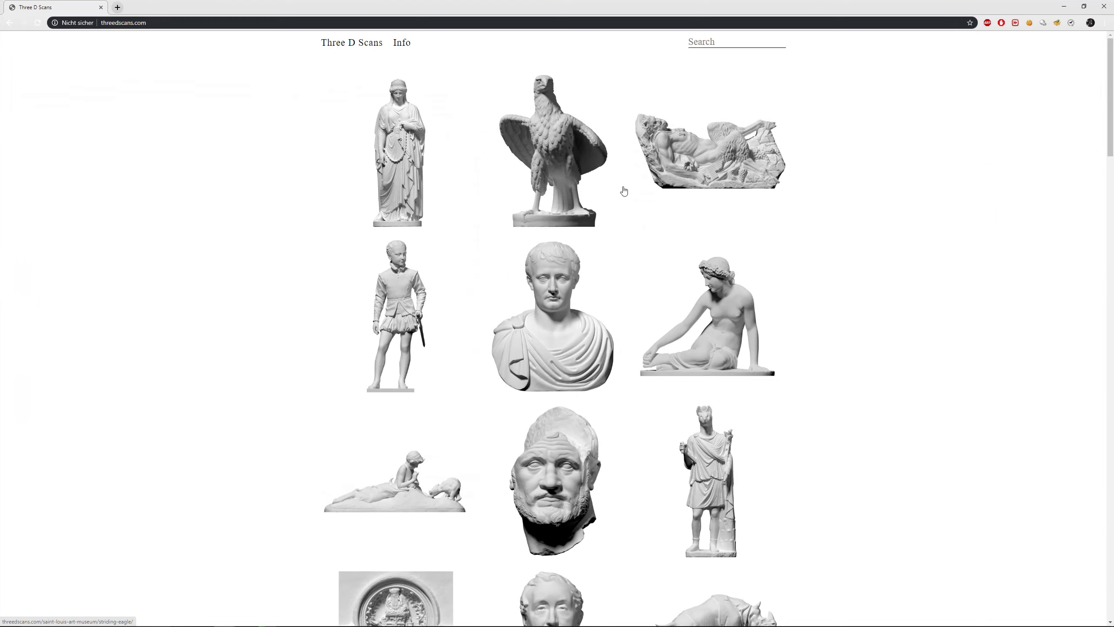
Switch to the threedscans.com page in the browser and look through the scan catalogue, including the crab models
scroll(897, 243, down, 1)
scroll(875, 289, up, 1)
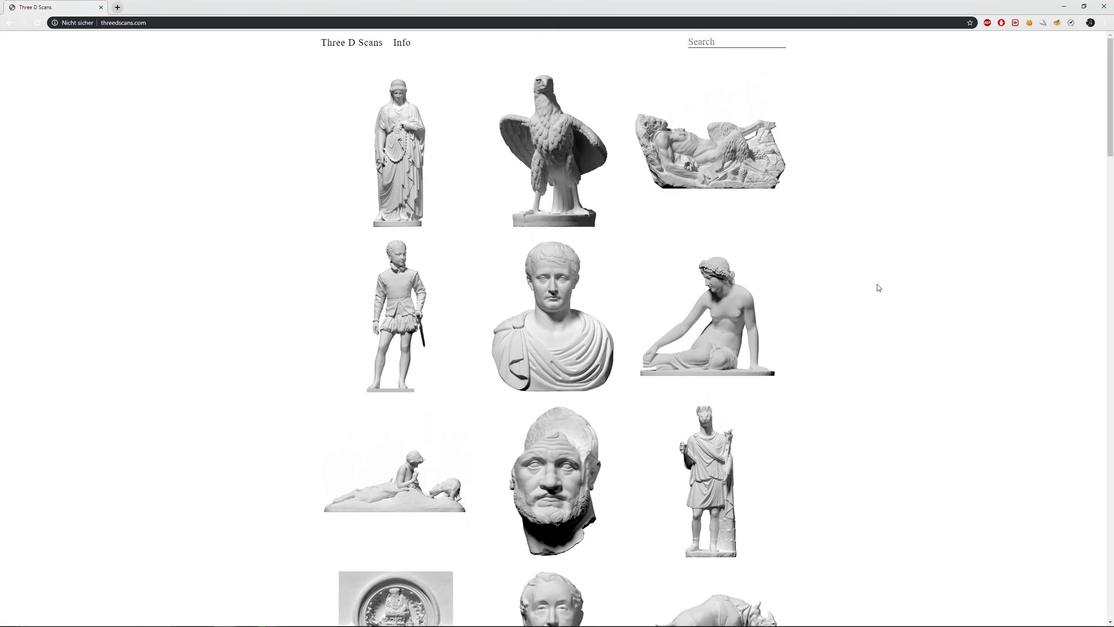
scroll(646, 317, down, 3)
scroll(790, 378, up, 3)
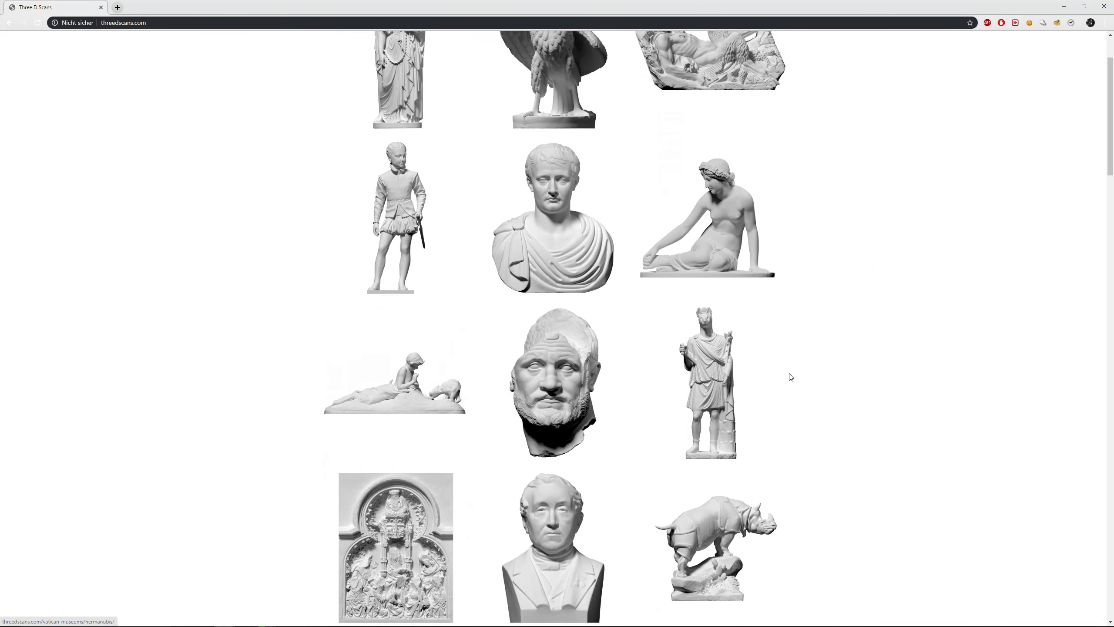
scroll(791, 377, down, 4)
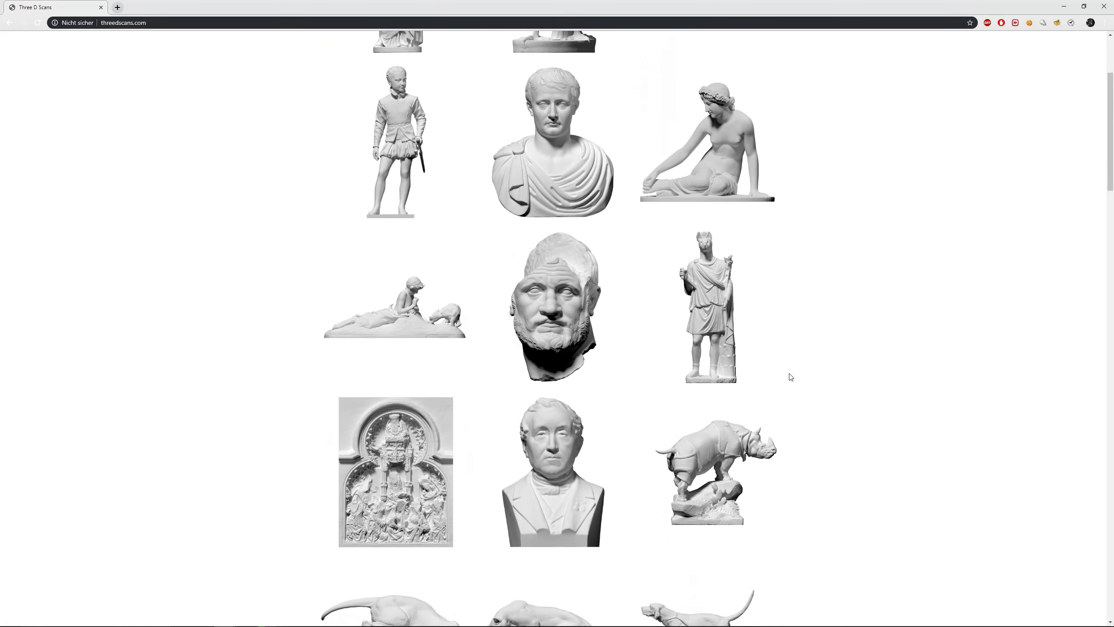
scroll(509, 428, up, 4)
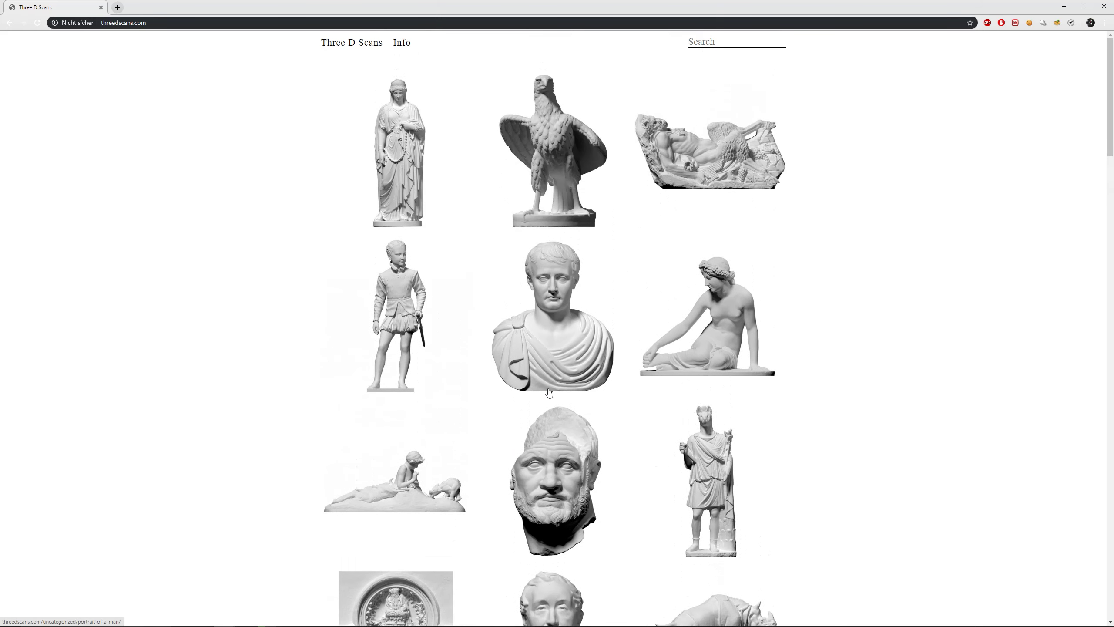
scroll(549, 392, down, 6)
scroll(678, 274, up, 6)
scroll(745, 331, down, 11)
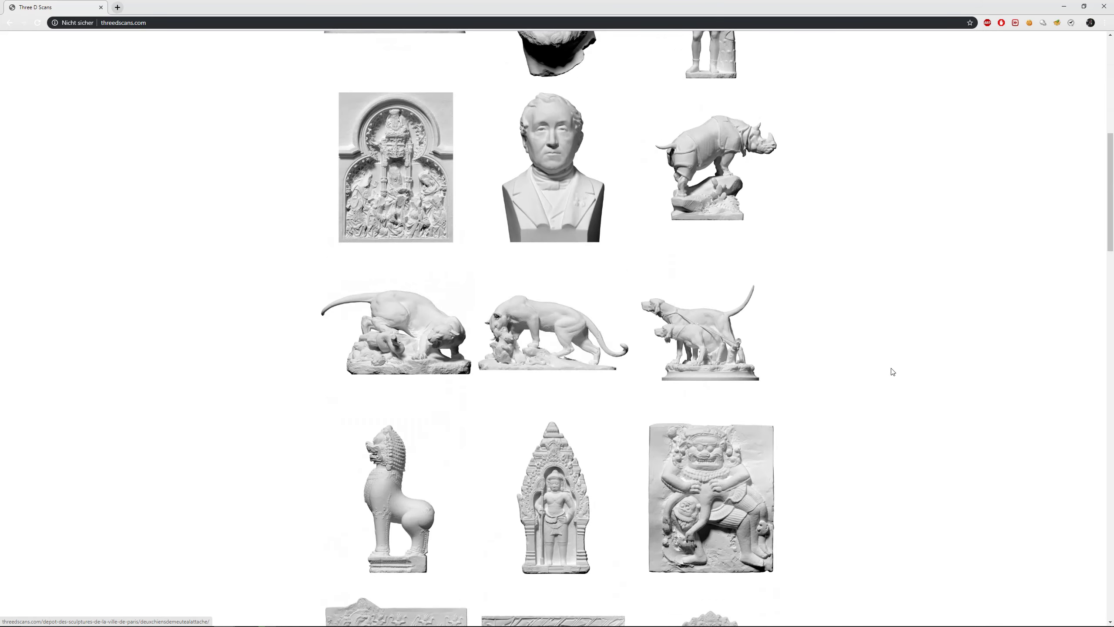
scroll(651, 373, down, 18)
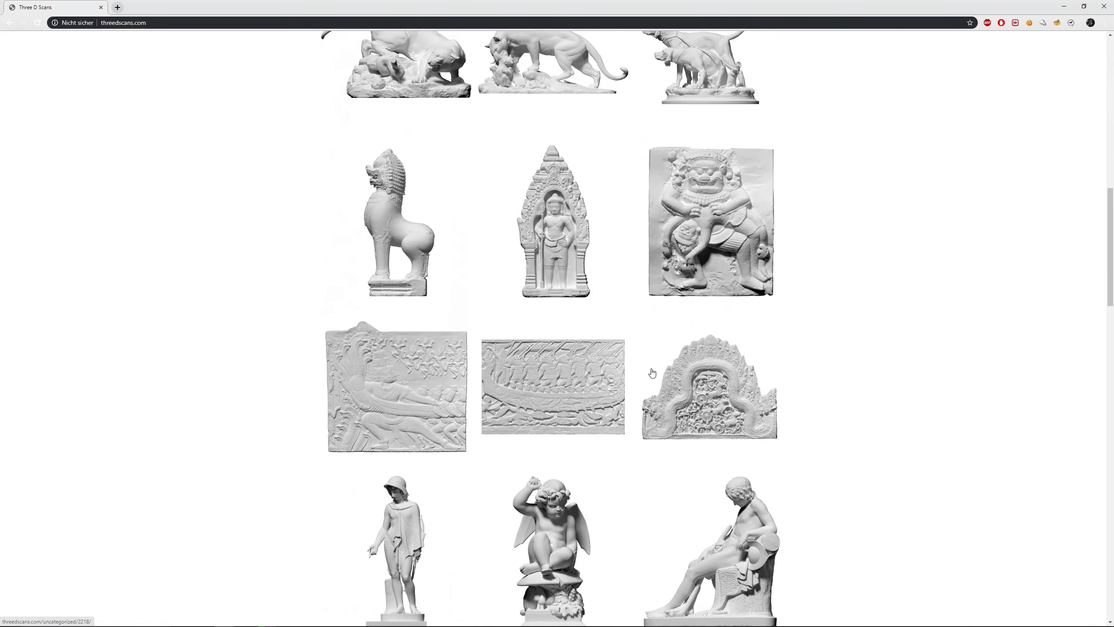
scroll(651, 373, down, 12)
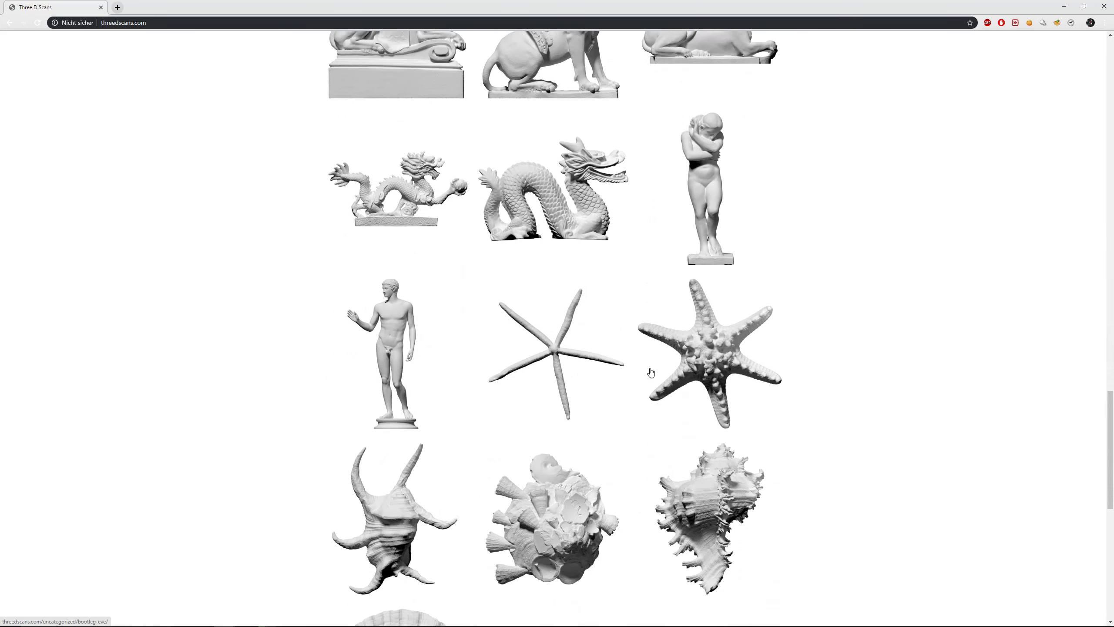
scroll(622, 295, down, 6)
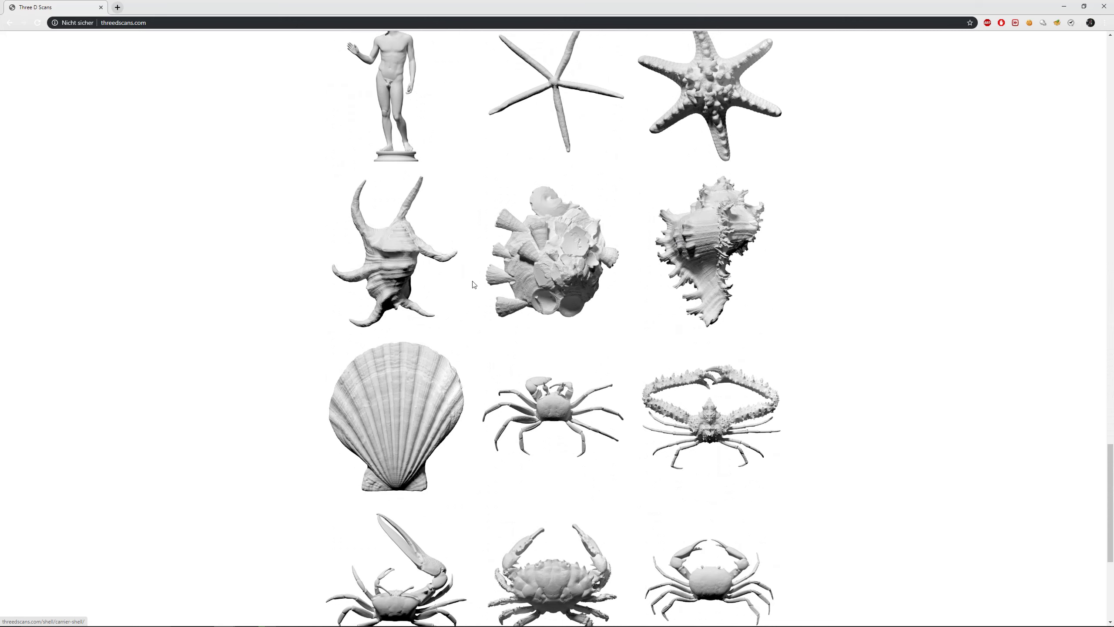
scroll(703, 256, down, 7)
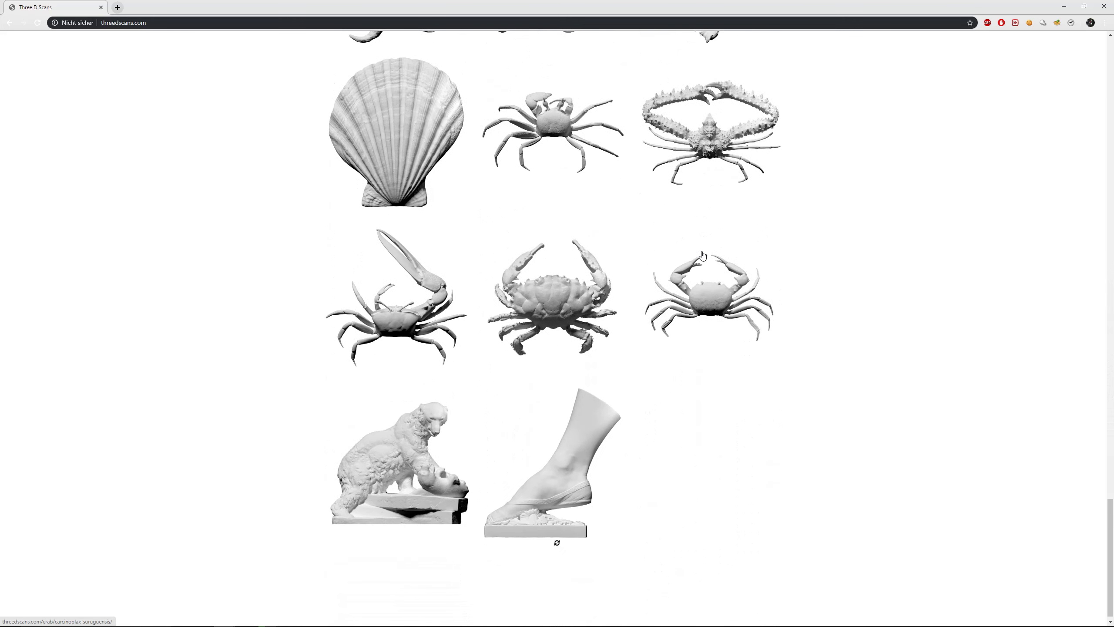
scroll(704, 256, up, 20)
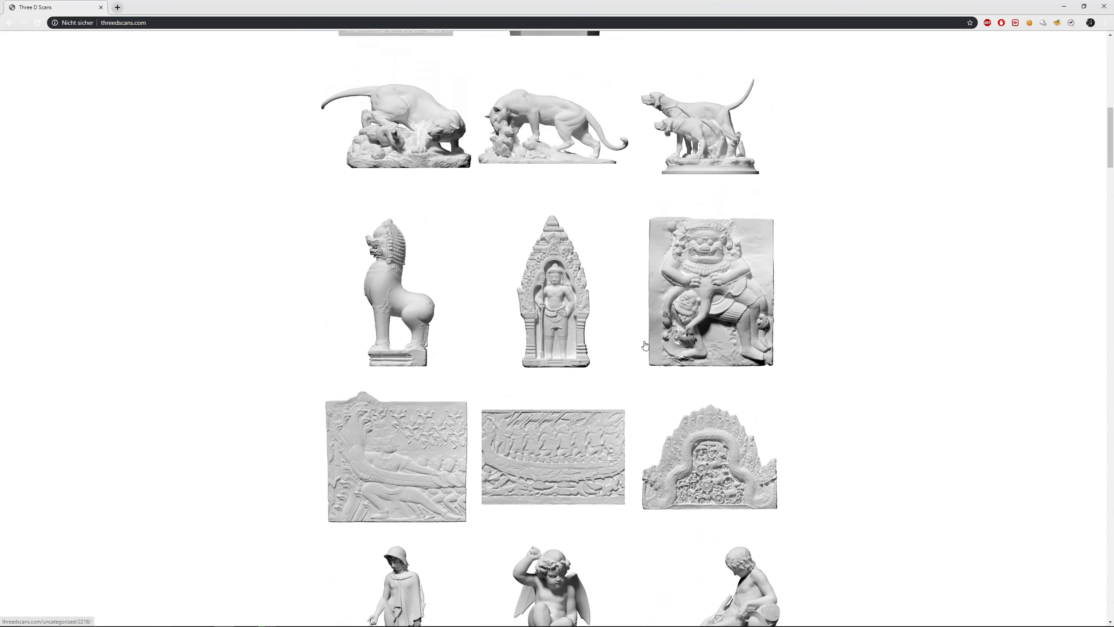
scroll(645, 346, up, 16)
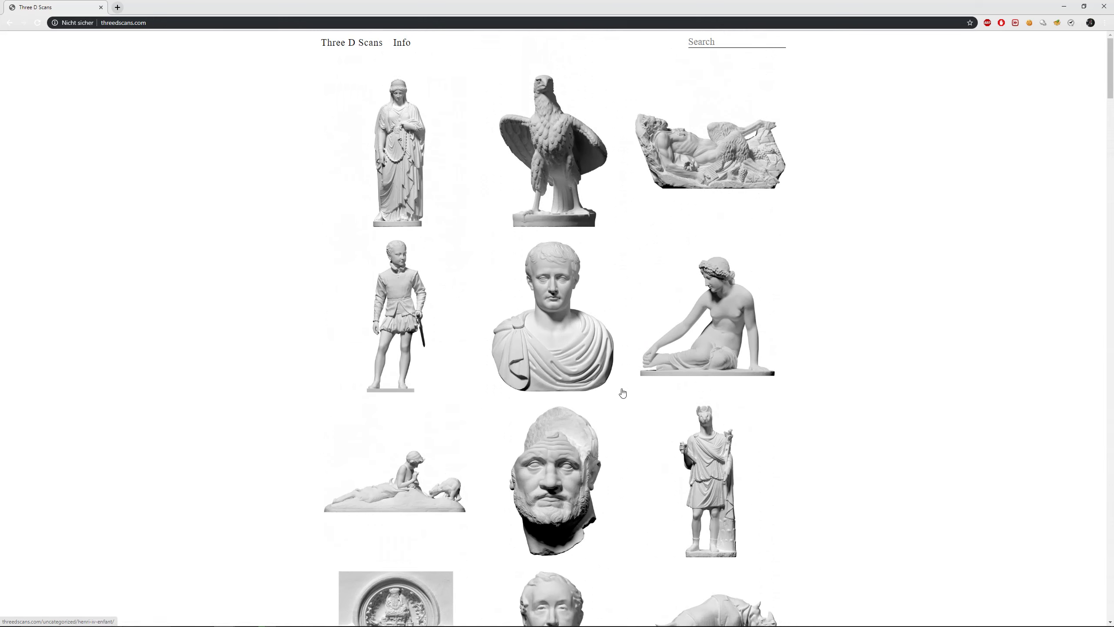
scroll(622, 393, down, 6)
scroll(254, 261, up, 1)
scroll(384, 282, down, 12)
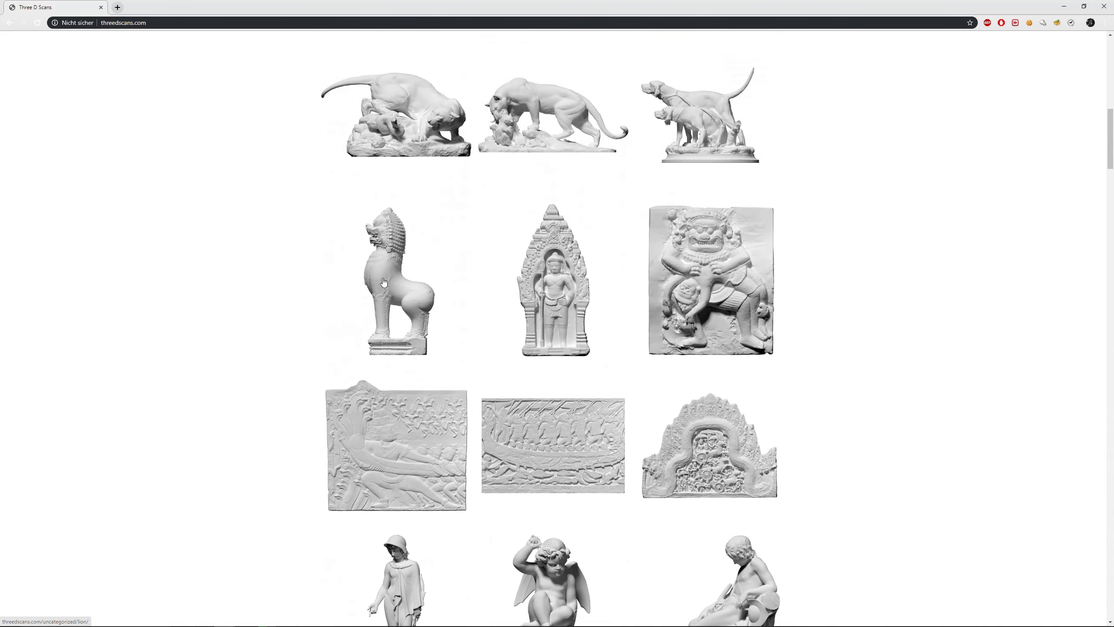
scroll(887, 304, down, 20)
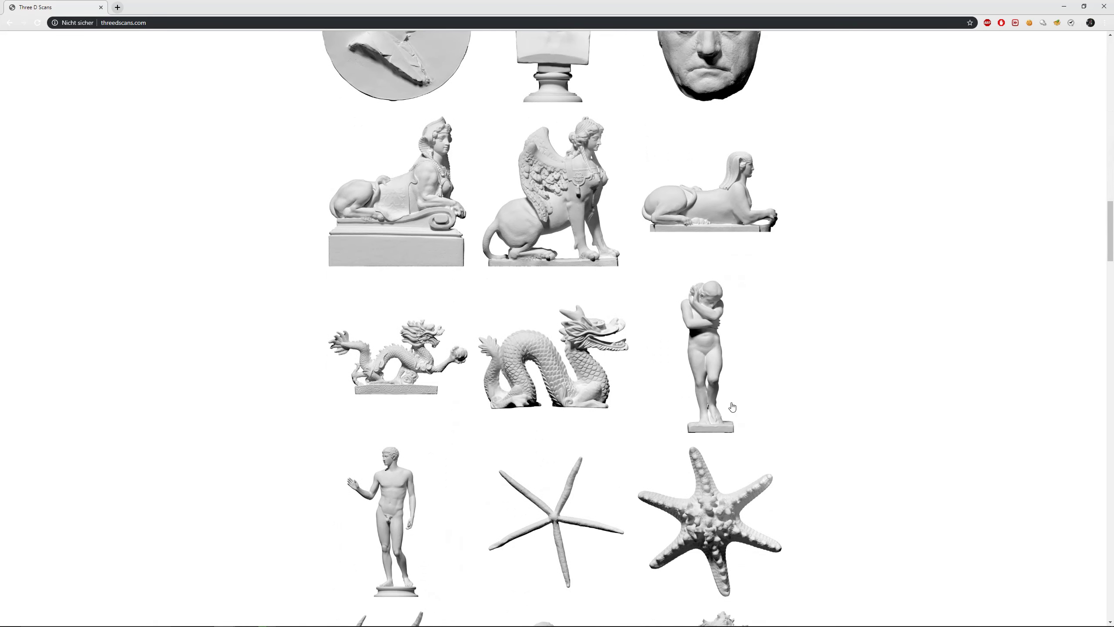
scroll(731, 407, down, 8)
scroll(736, 390, down, 5)
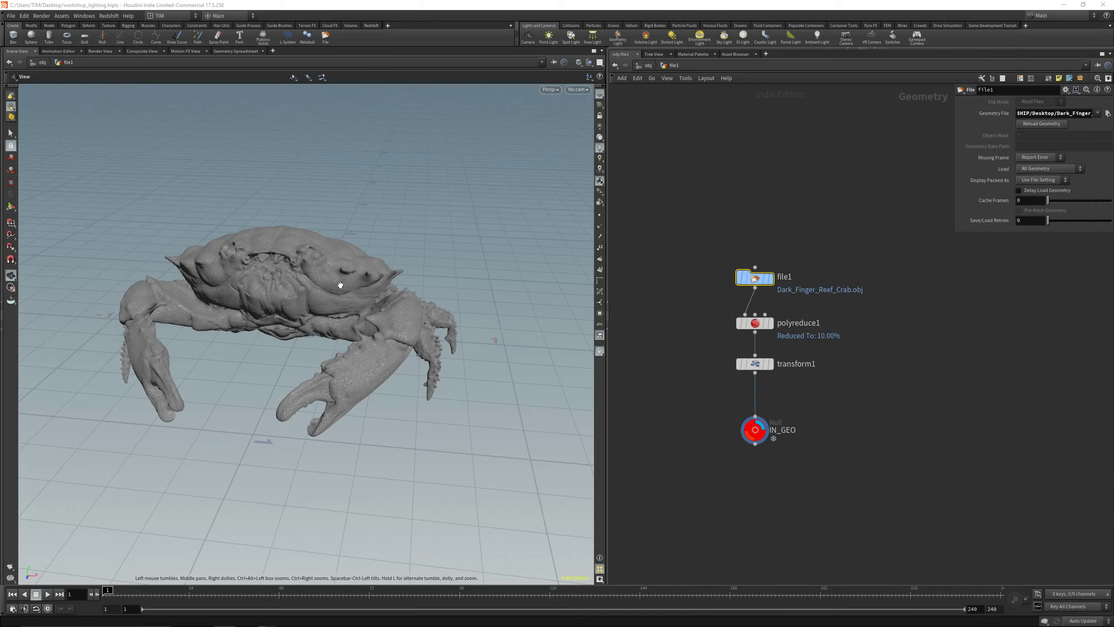
Return to Houdini and save the workshop_lighting scene
drag(260, 284, 193, 268)
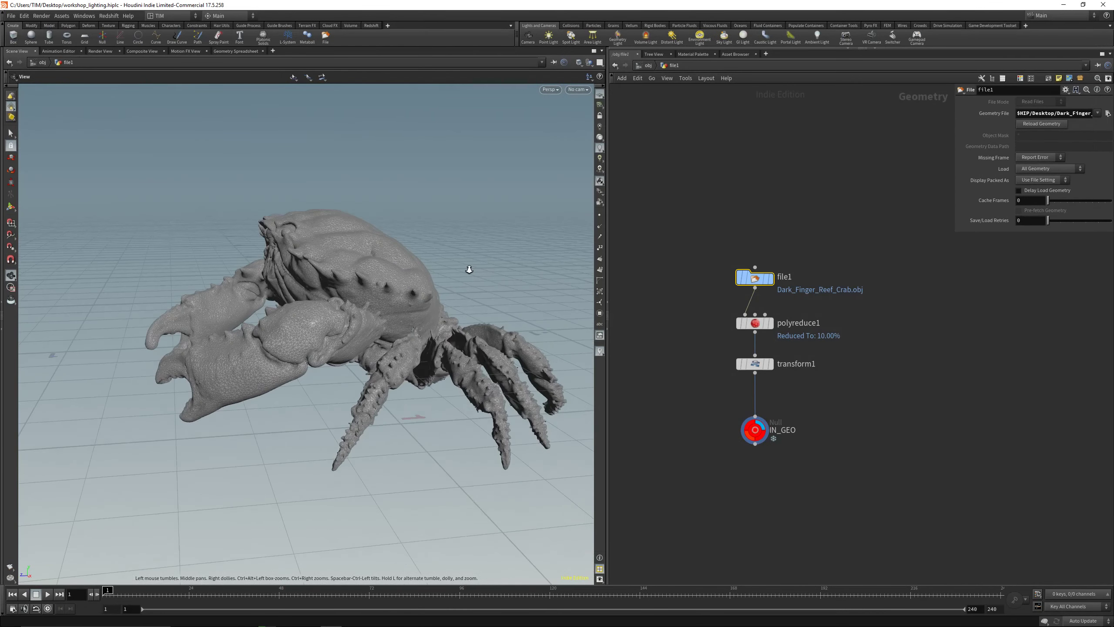
right_drag(467, 265, 415, 356)
drag(415, 356, 248, 341)
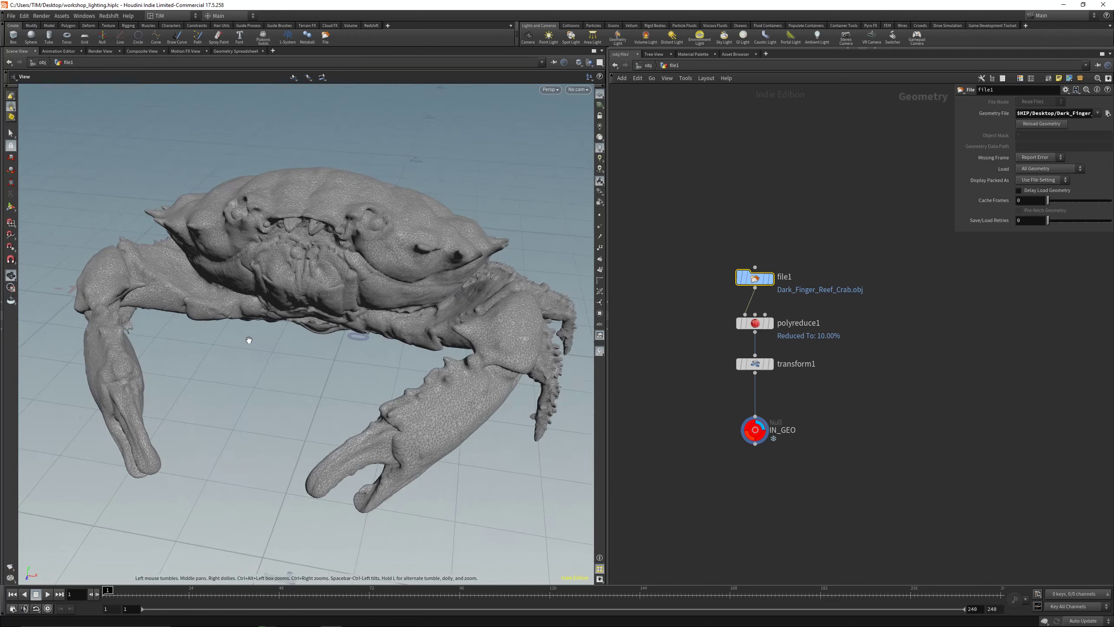
right_drag(249, 341, 298, 332)
key(ctrl+s)
Create an Add node, wire it to the output of the IN_GEO null and set it as the displayed node
key(Tab)
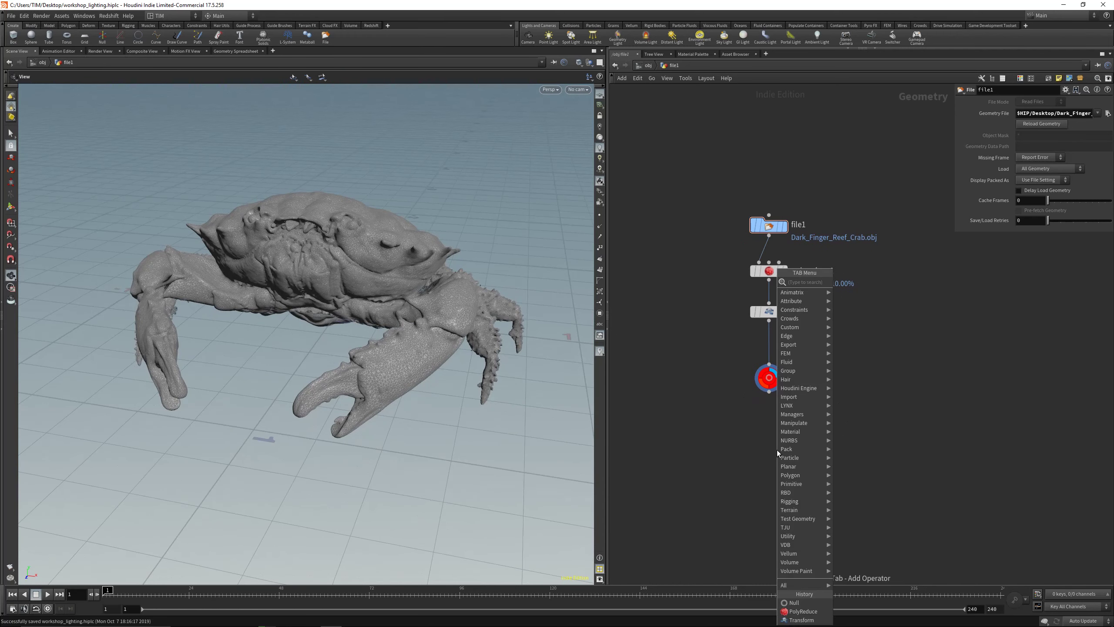
text(add)
click(847, 282)
click(872, 392)
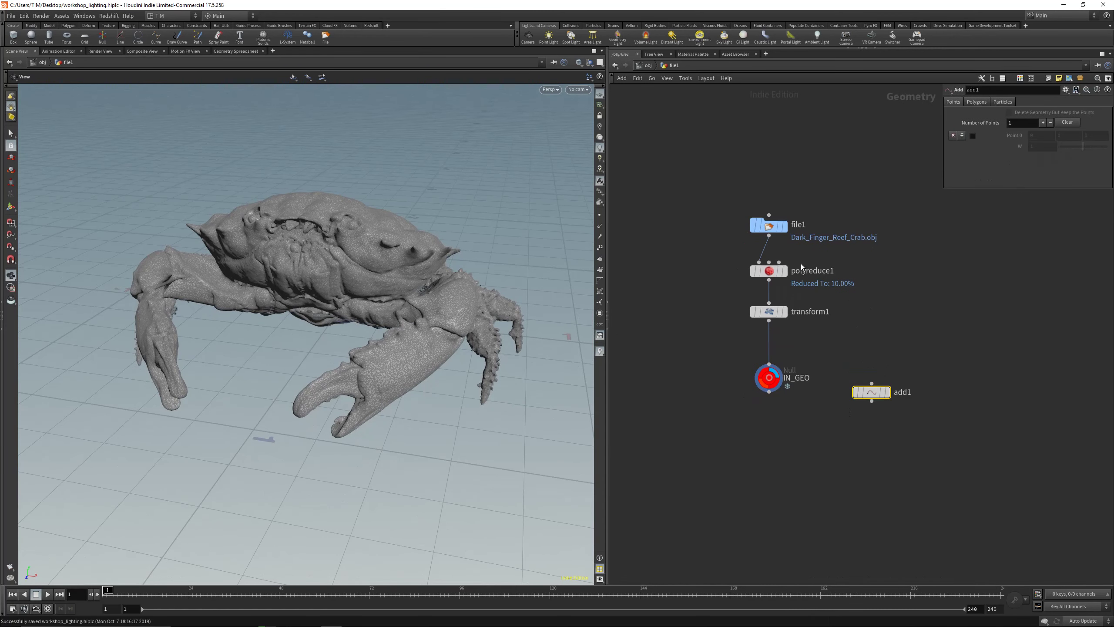
click(769, 403)
click(873, 392)
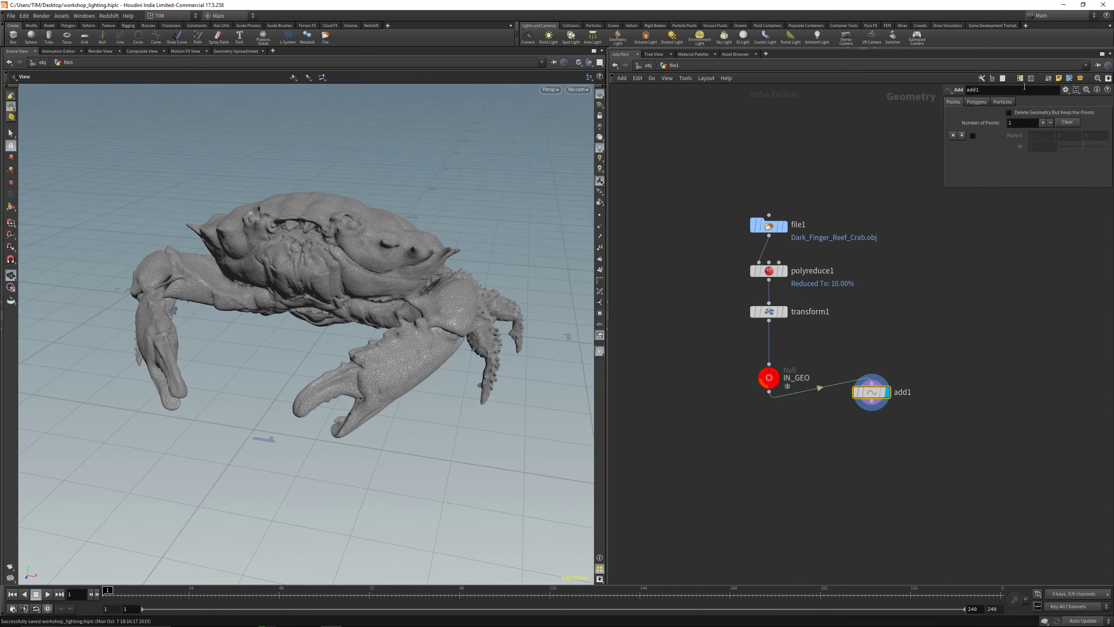
Enable Remove Unused Points in the Add node's polygon settings and insert the node between transform1 and IN_GEO
click(984, 103)
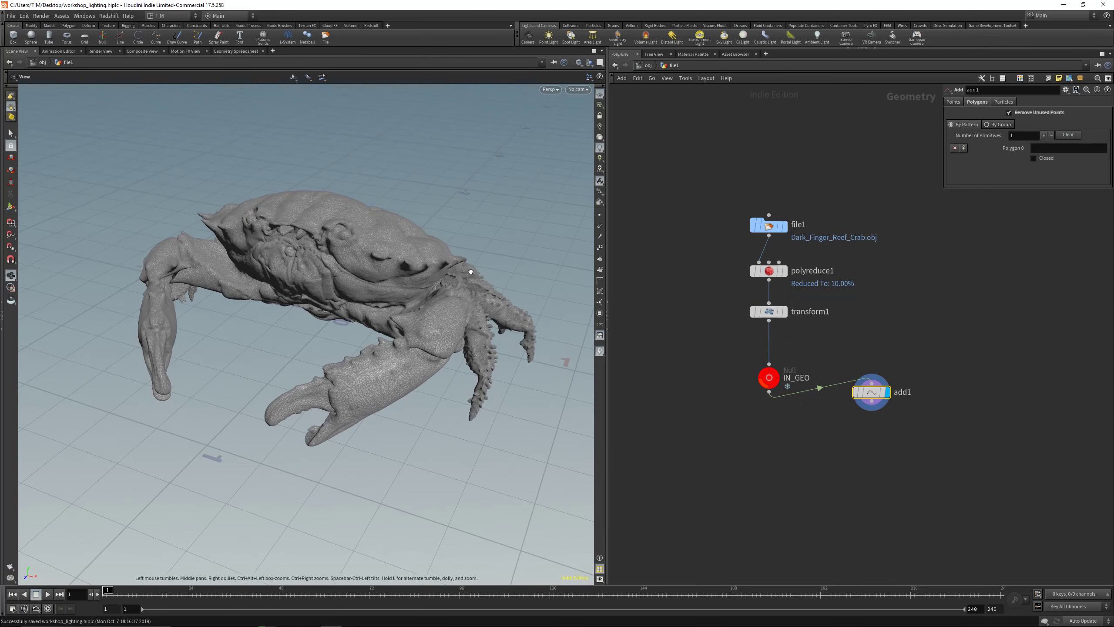
drag(871, 392, 725, 361)
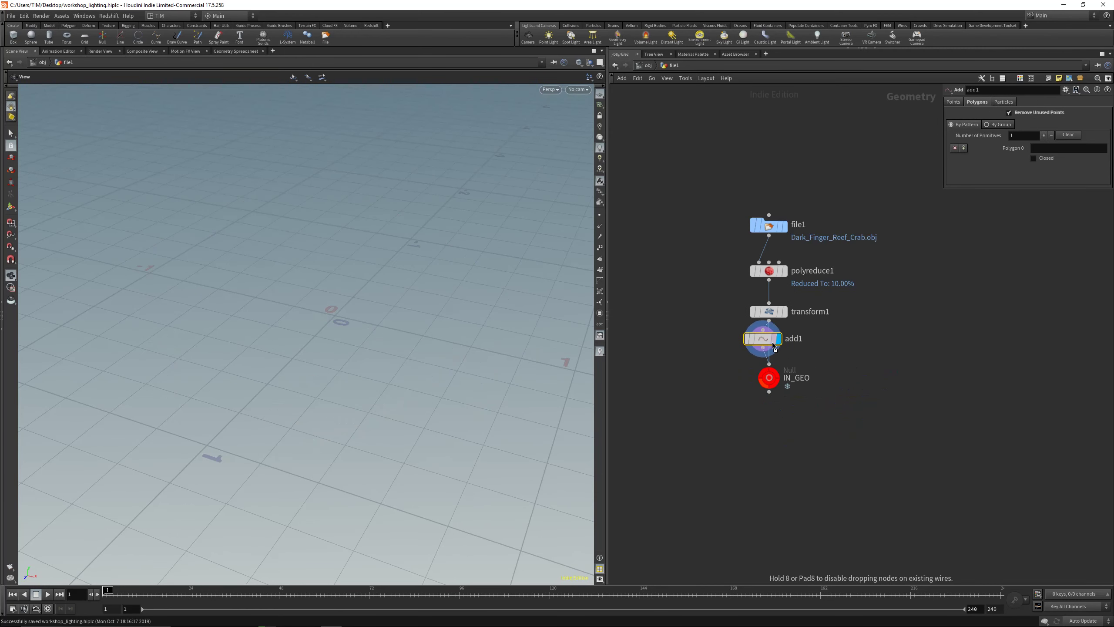
Discard the locked changes of the IN_GEO null and make it the displayed node
click(751, 412)
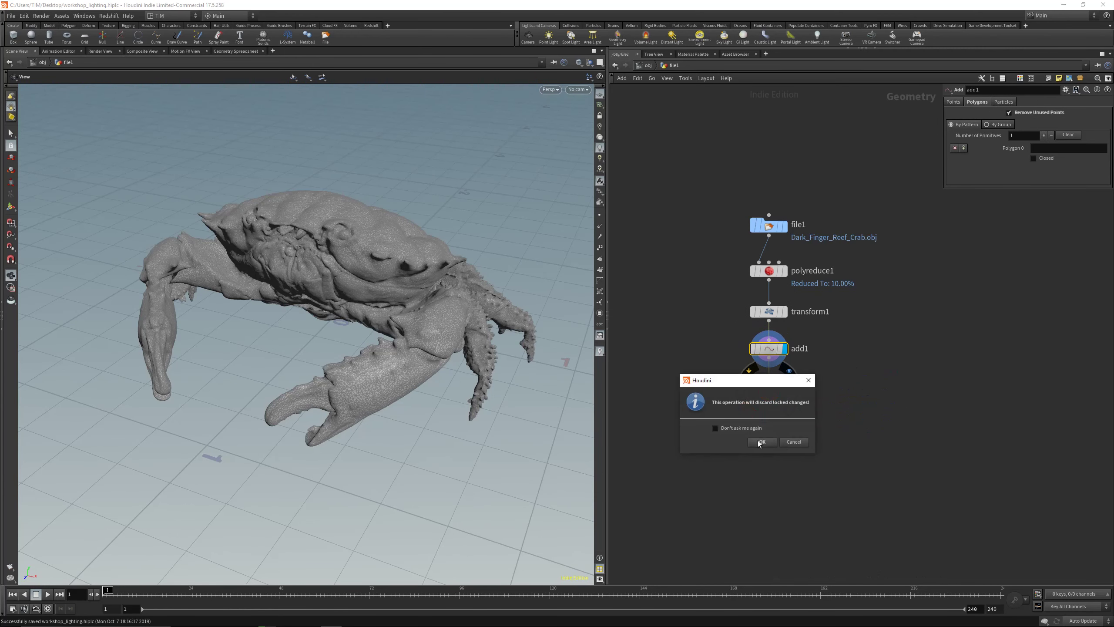
click(760, 442)
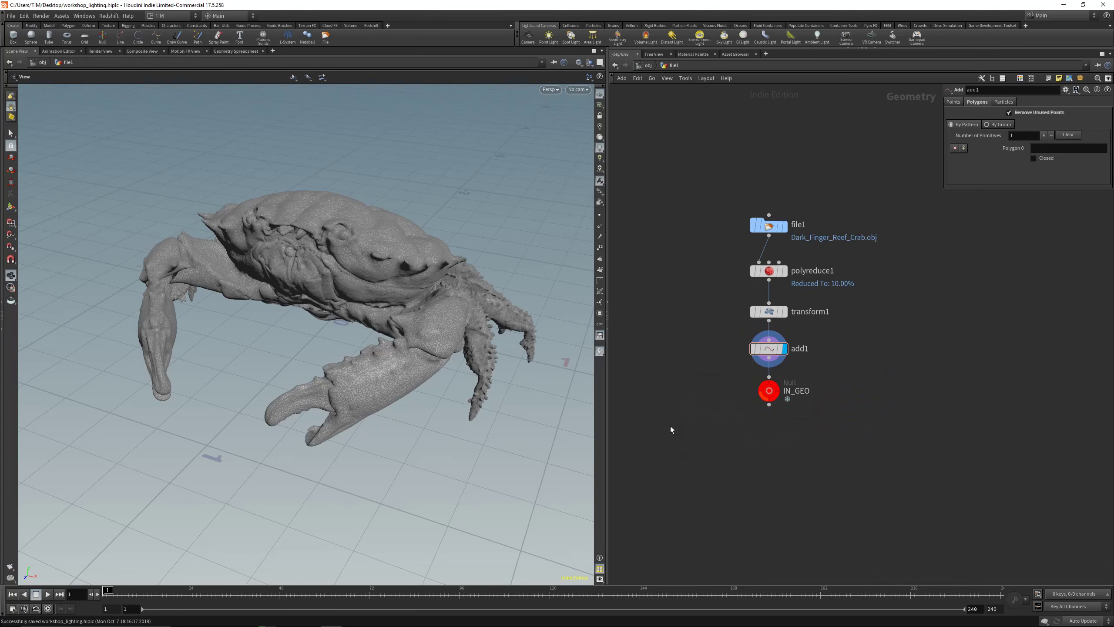
drag(439, 296, 342, 263)
click(774, 385)
middle_drag(329, 280, 274, 318)
drag(289, 308, 319, 263)
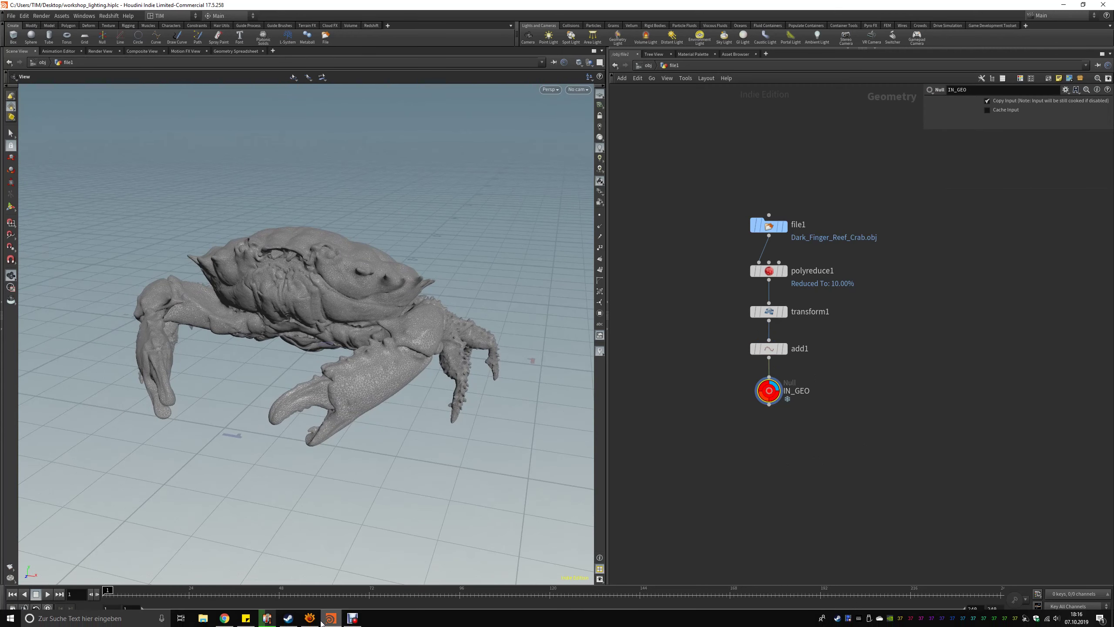
Switch to XnView MP, look through the figurine photos in the 100MSDCF folder, and minimize the viewer
drag(0, 187, 545, 66)
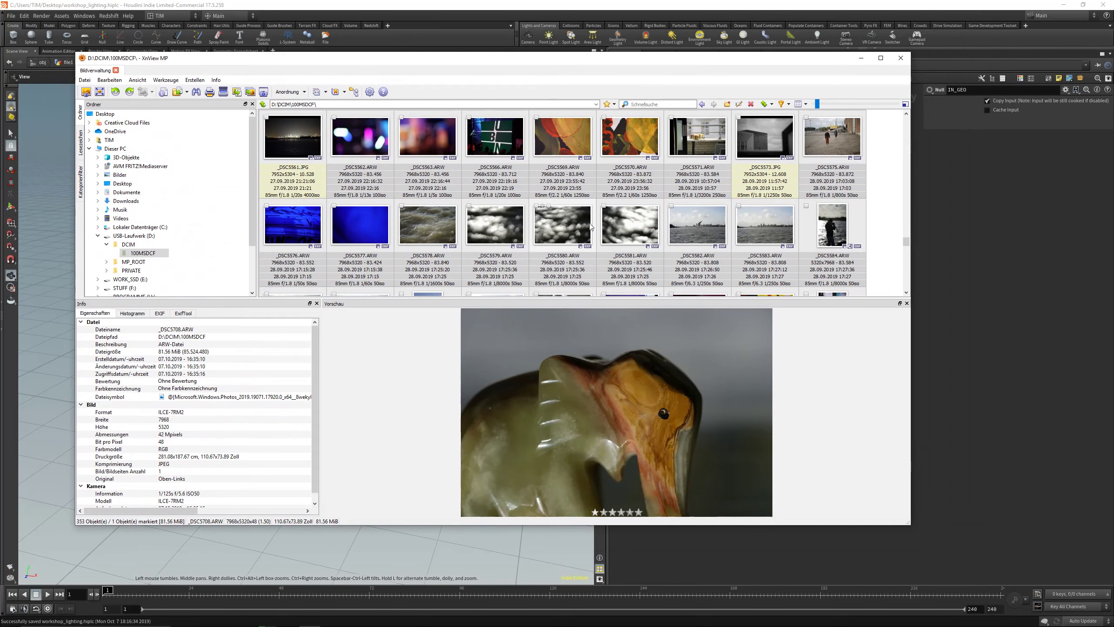
scroll(587, 218, down, 1)
scroll(587, 218, down, 20)
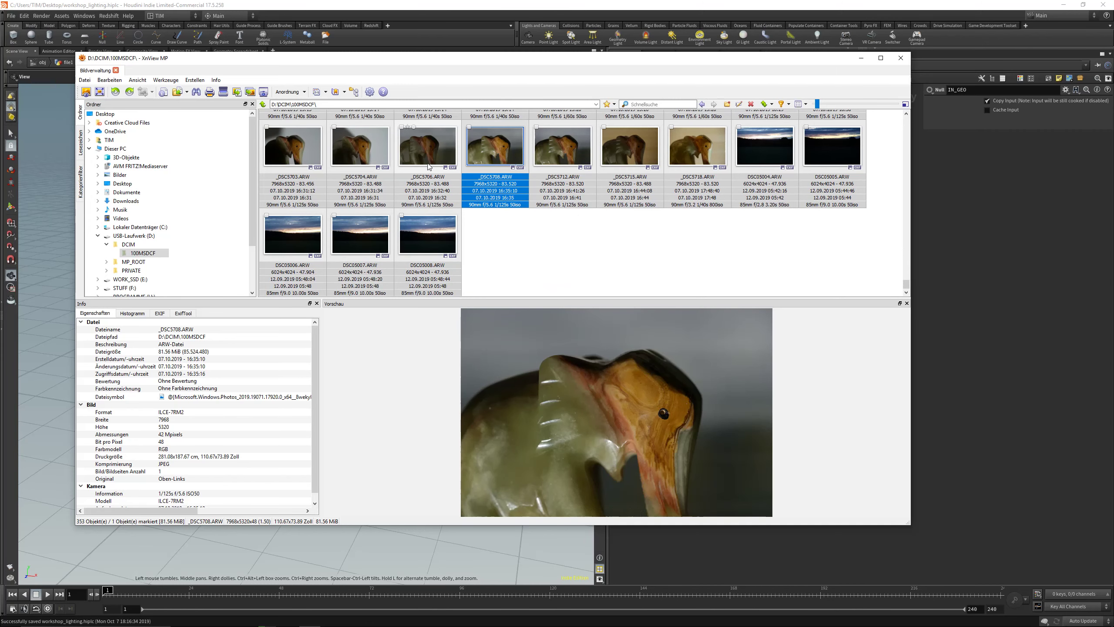
click(428, 147)
click(512, 150)
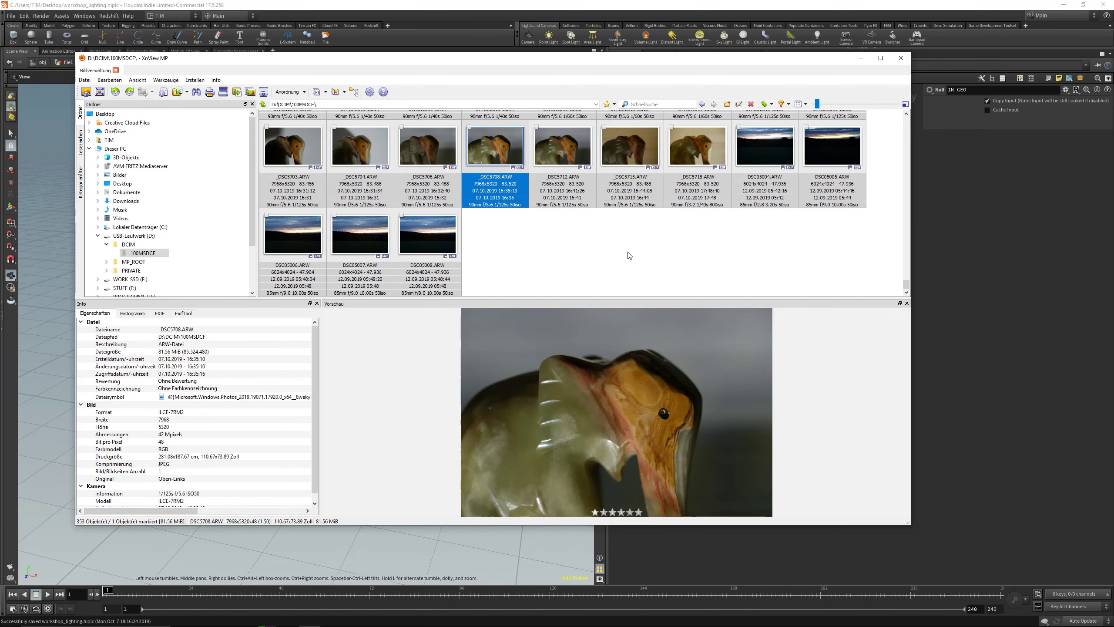
scroll(629, 255, up, 2)
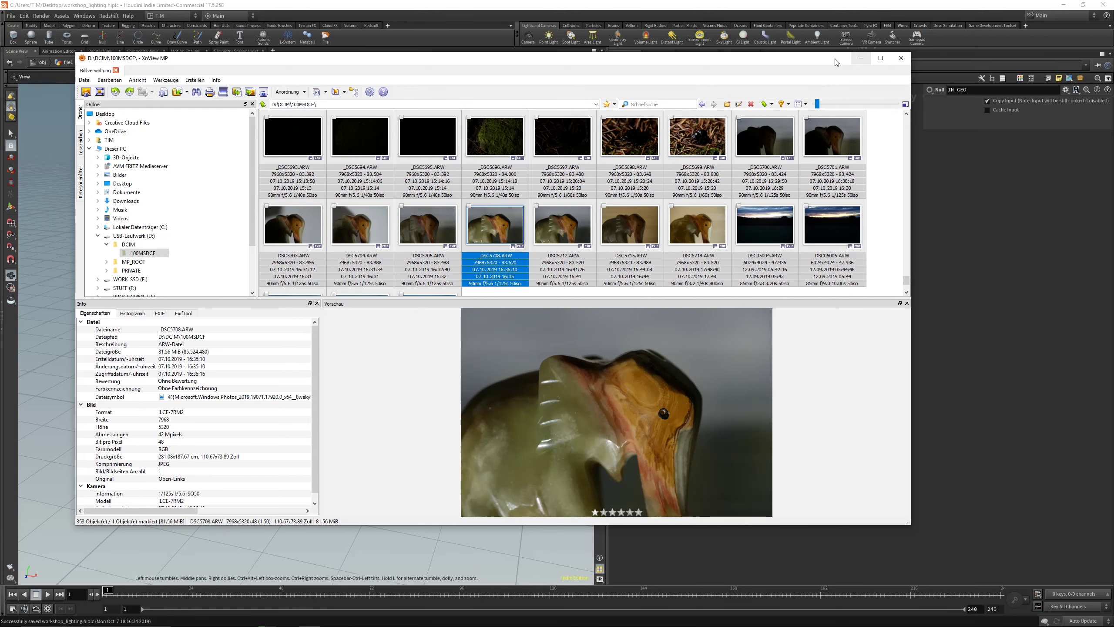
click(860, 58)
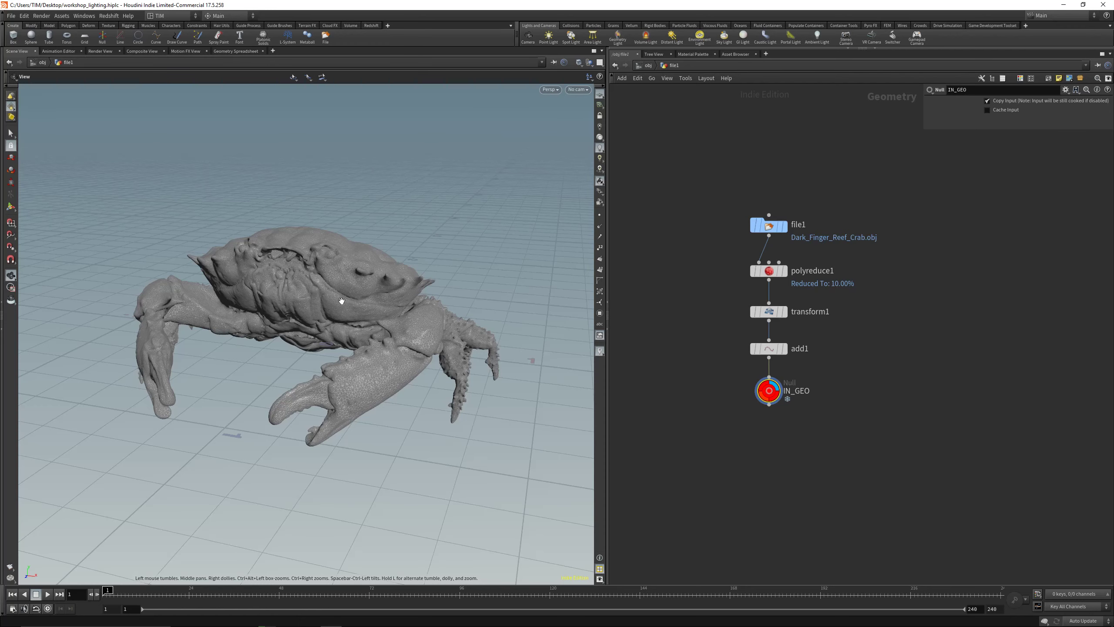
Save the scene and, at the object level, rename the crab's geometry object to CRAB
drag(406, 314, 283, 364)
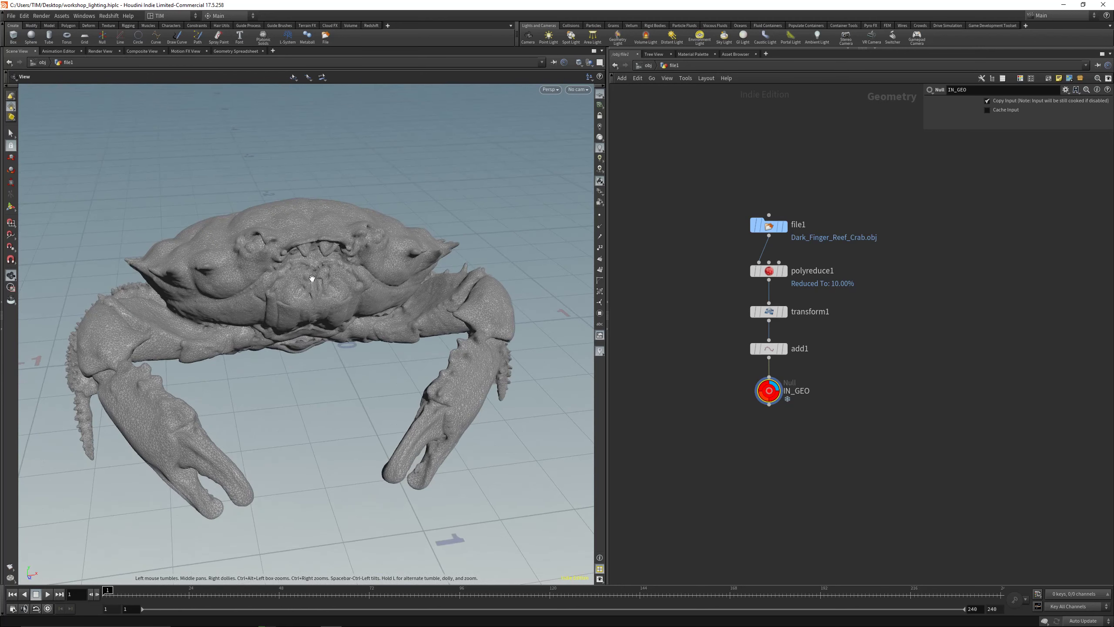
right_drag(311, 281, 288, 308)
middle_drag(289, 309, 305, 319)
key(ctrl+s)
key(u)
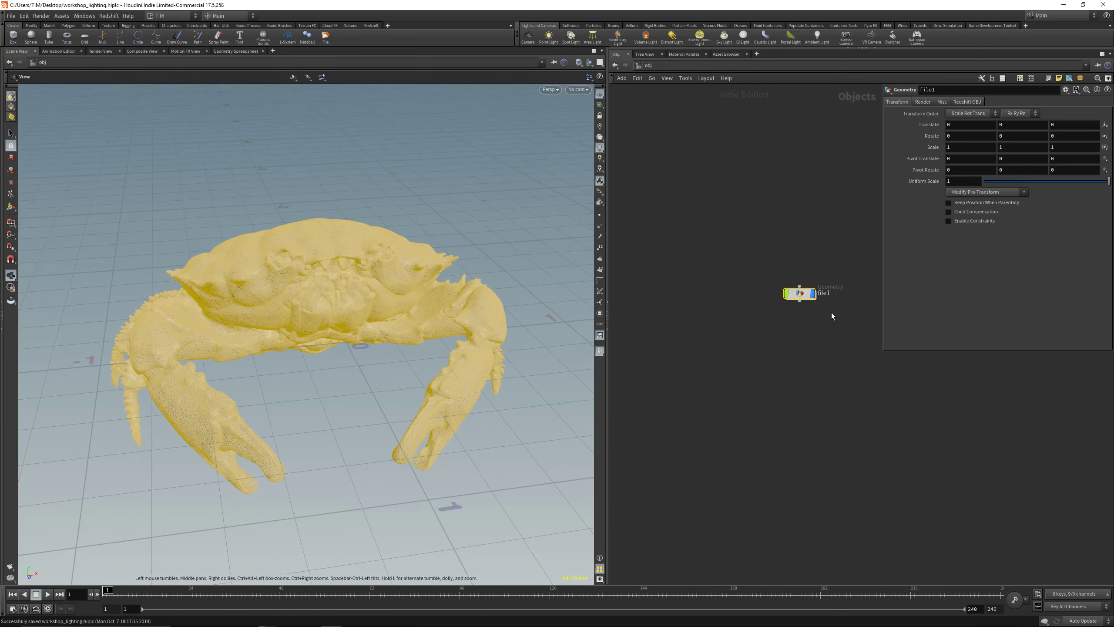
double_click(783, 279)
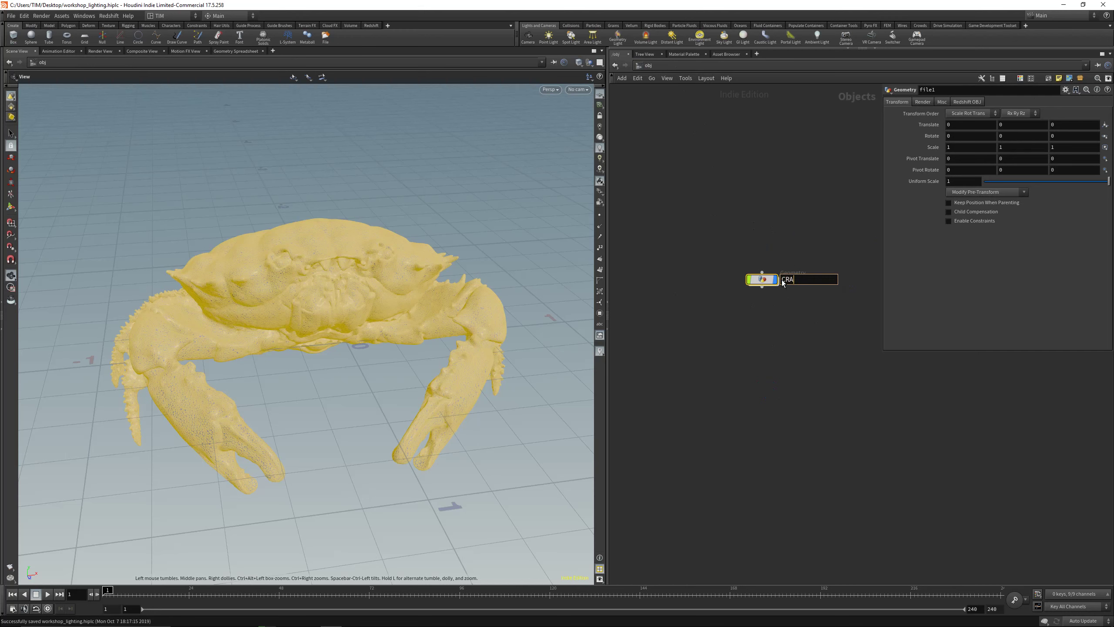
key(Return)
Give the CRAB node a circular shape and color it black in the network
key(c)
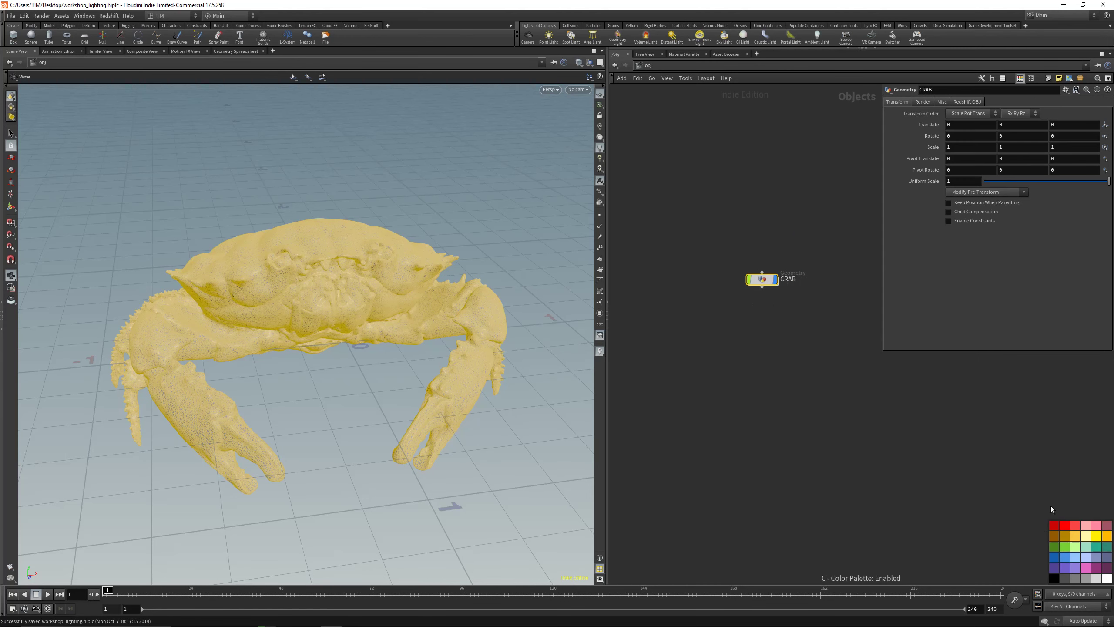
key(z)
click(1085, 536)
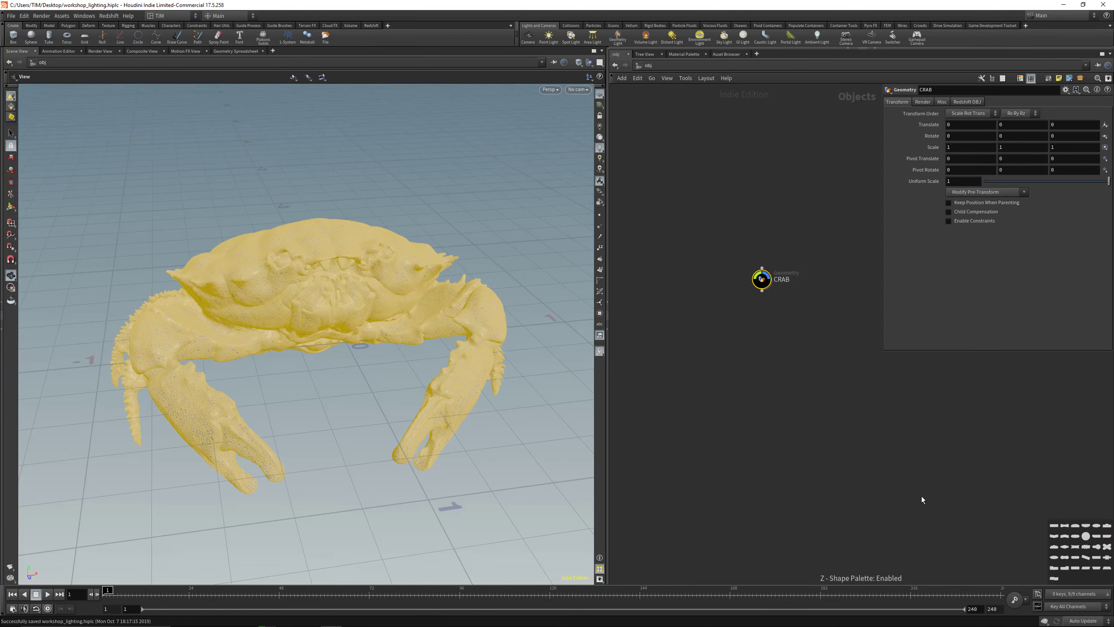
click(765, 345)
key(c)
key(c)
Frame the crab from the front in the viewport and create a new camera from that view
middle_drag(909, 458, 858, 362)
drag(343, 331, 334, 308)
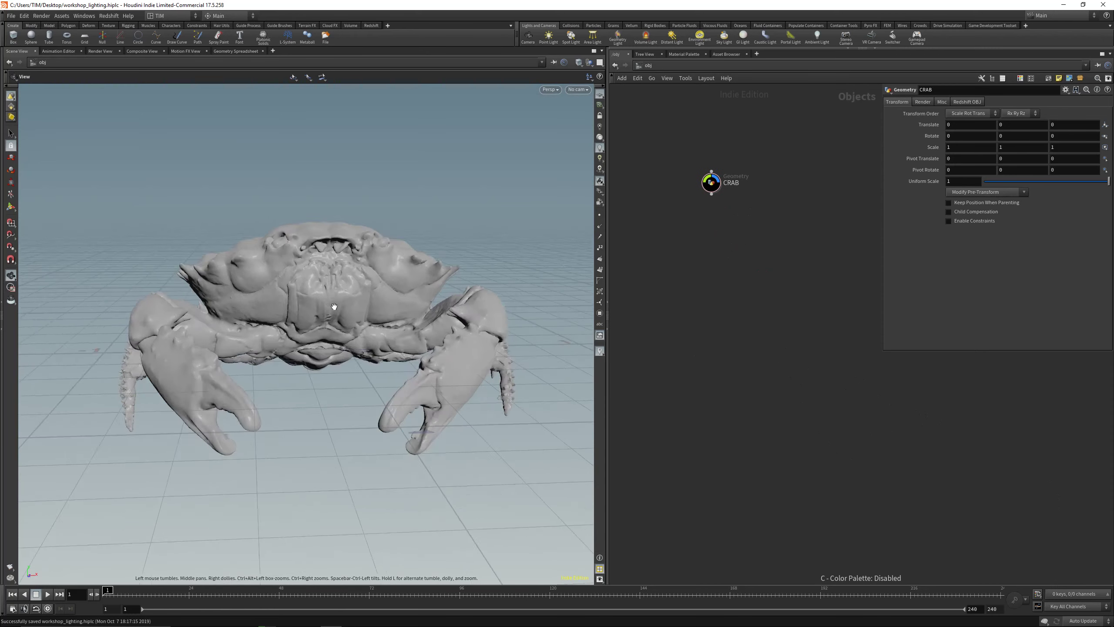
right_drag(334, 309, 354, 318)
scroll(354, 319, up, 5)
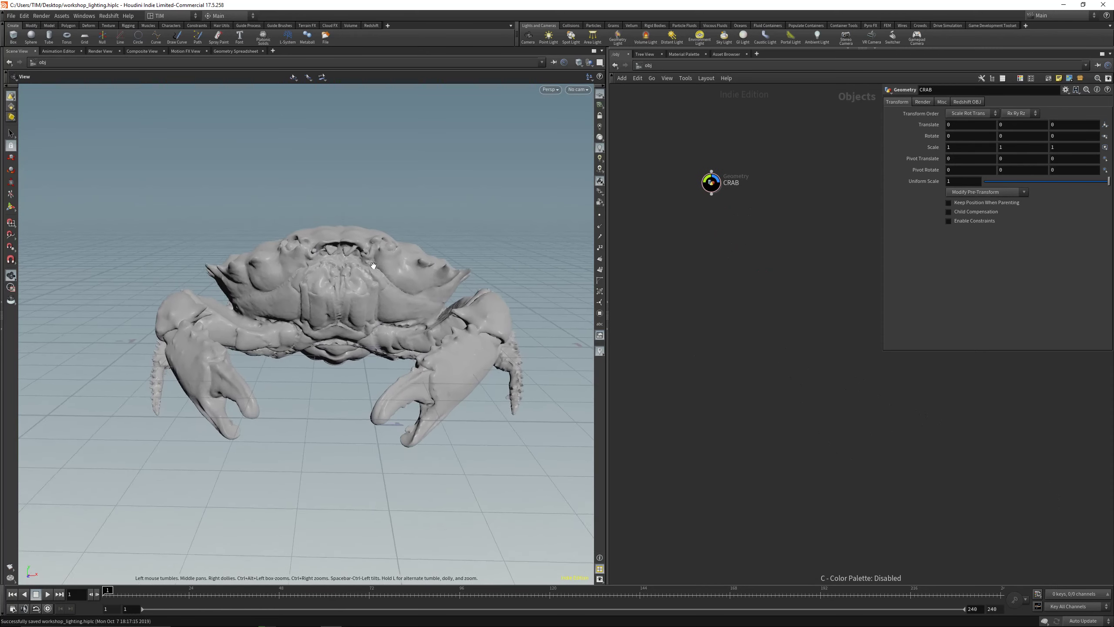
click(578, 89)
click(585, 116)
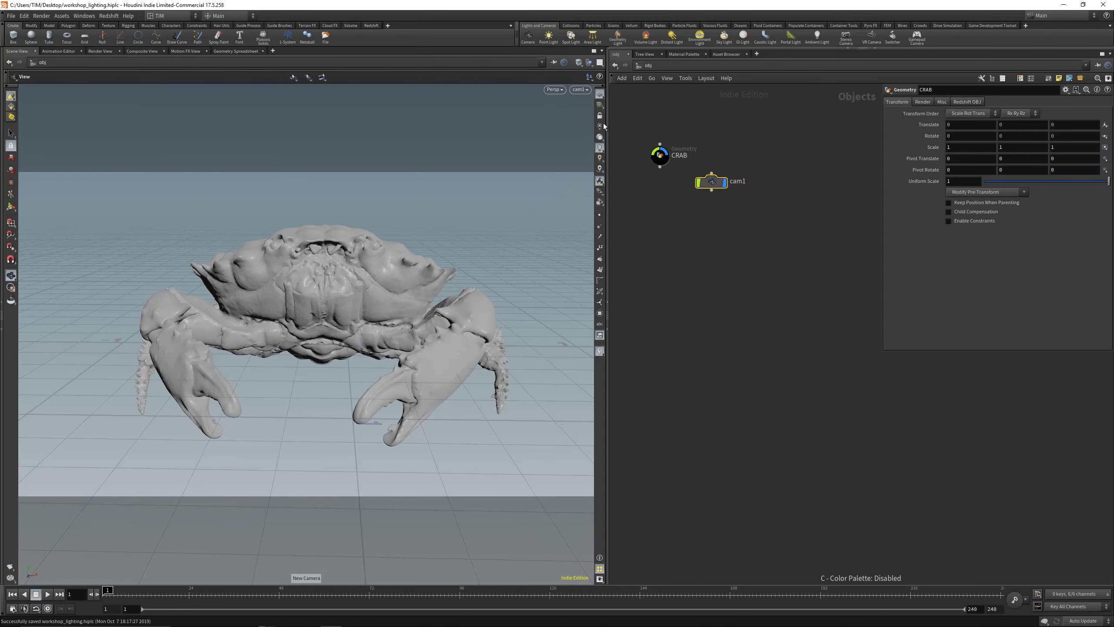
Place the cam1 node well below CRAB and show the camera's transform handles in a free perspective view
drag(714, 184, 721, 453)
right_drag(295, 347, 286, 249)
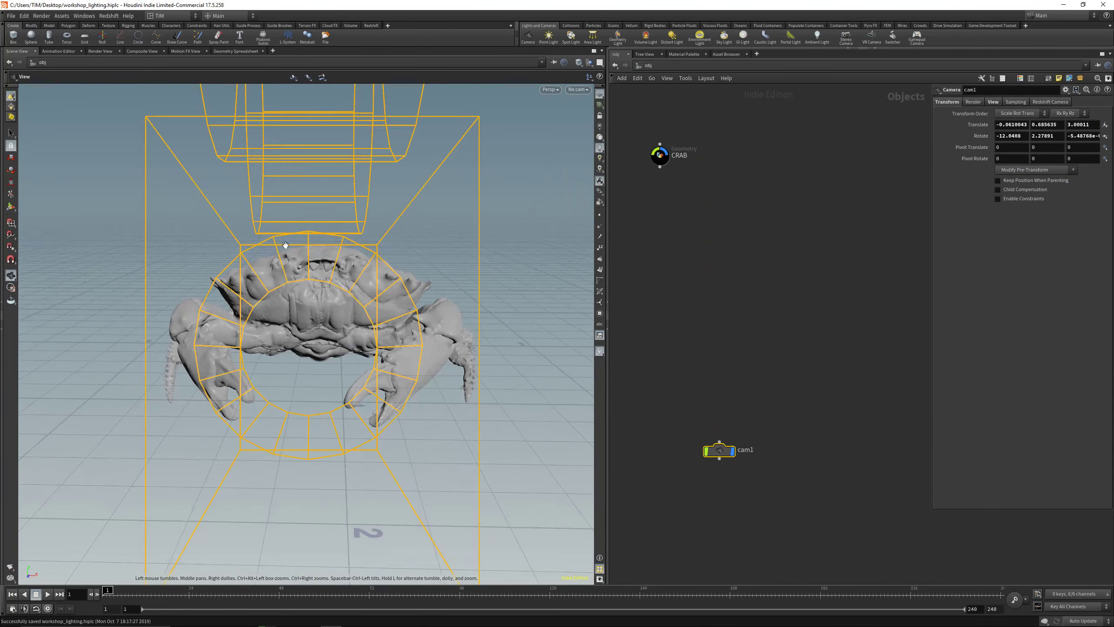
drag(286, 249, 334, 317)
click(11, 208)
middle_drag(358, 243, 264, 271)
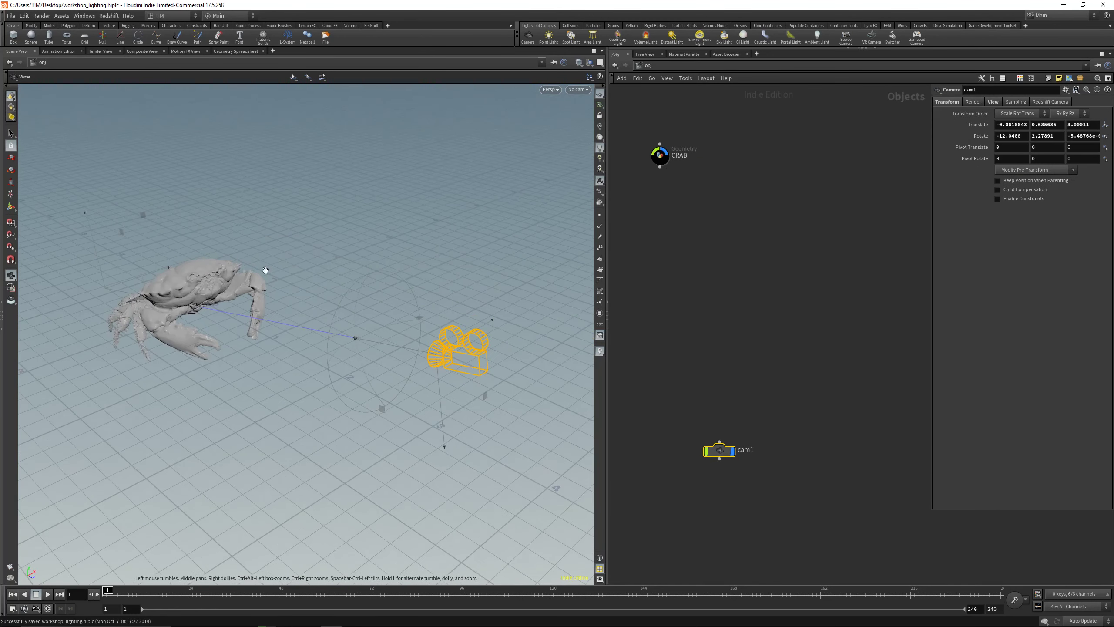
right_drag(264, 271, 245, 246)
key(l)
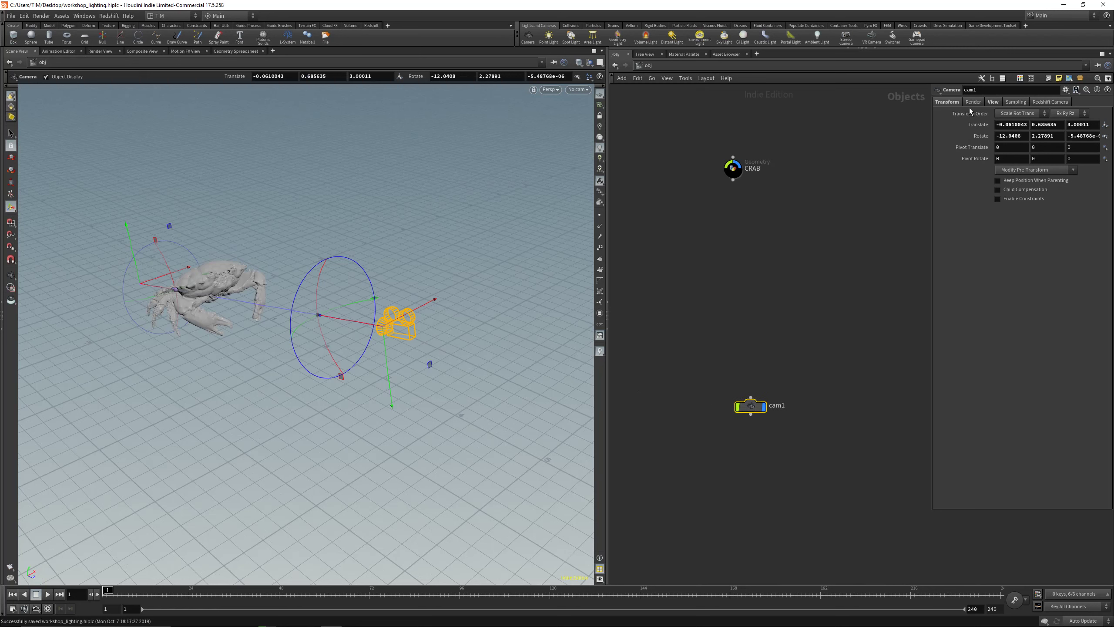
Try to move the camera with its viewport handle and undo the move
click(973, 101)
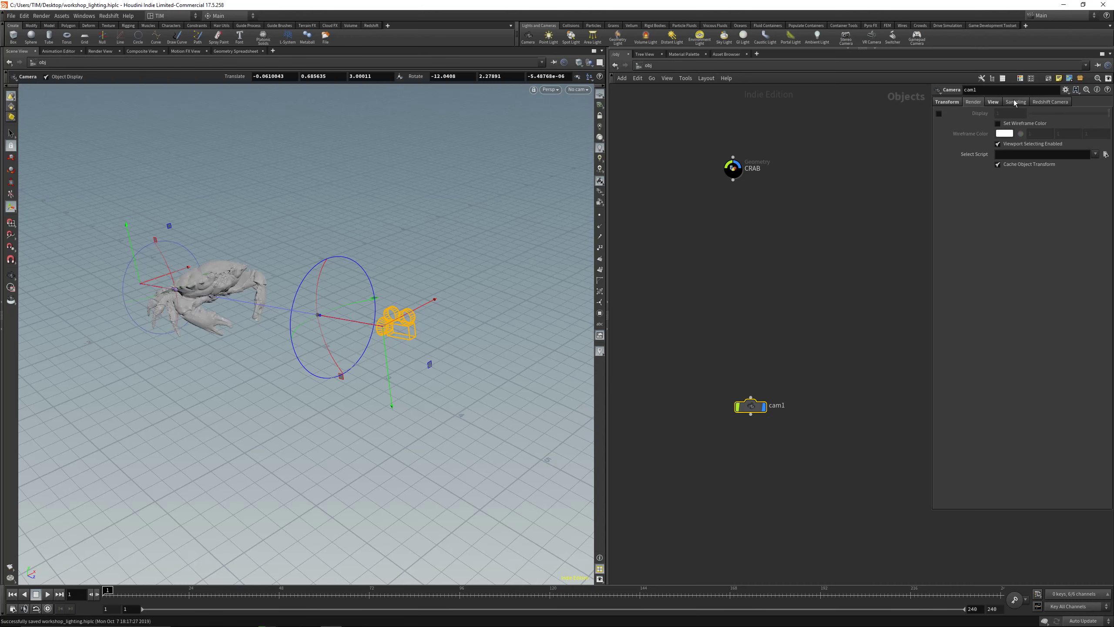
click(949, 103)
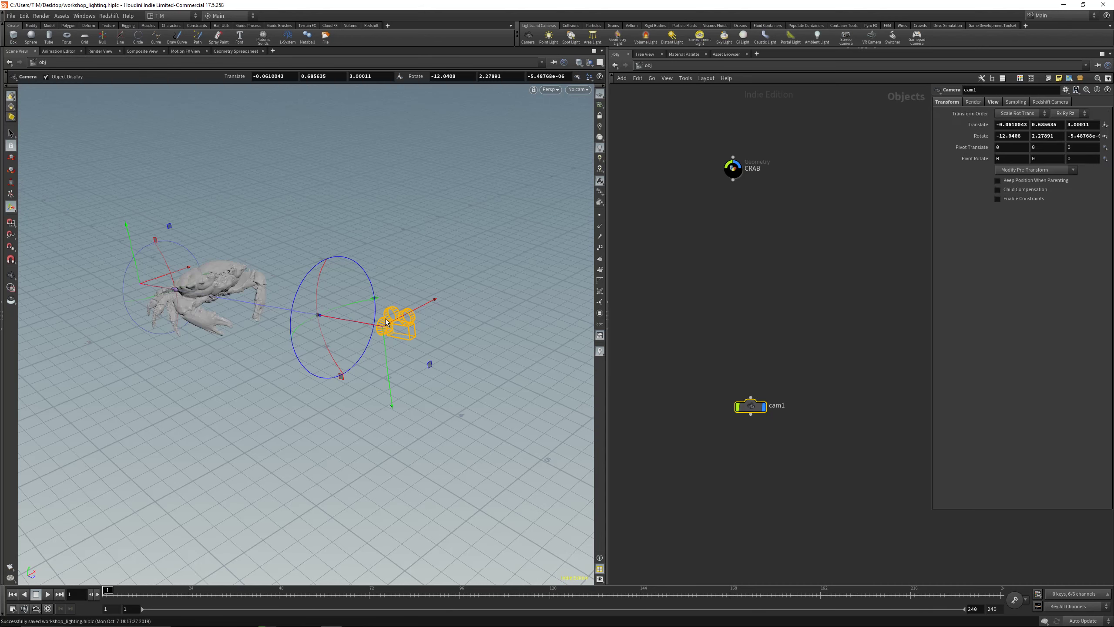
drag(411, 315, 371, 305)
key(ctrl+z)
Set the camera's X, Y and Z translation to 0
text(0)
key(Tab)
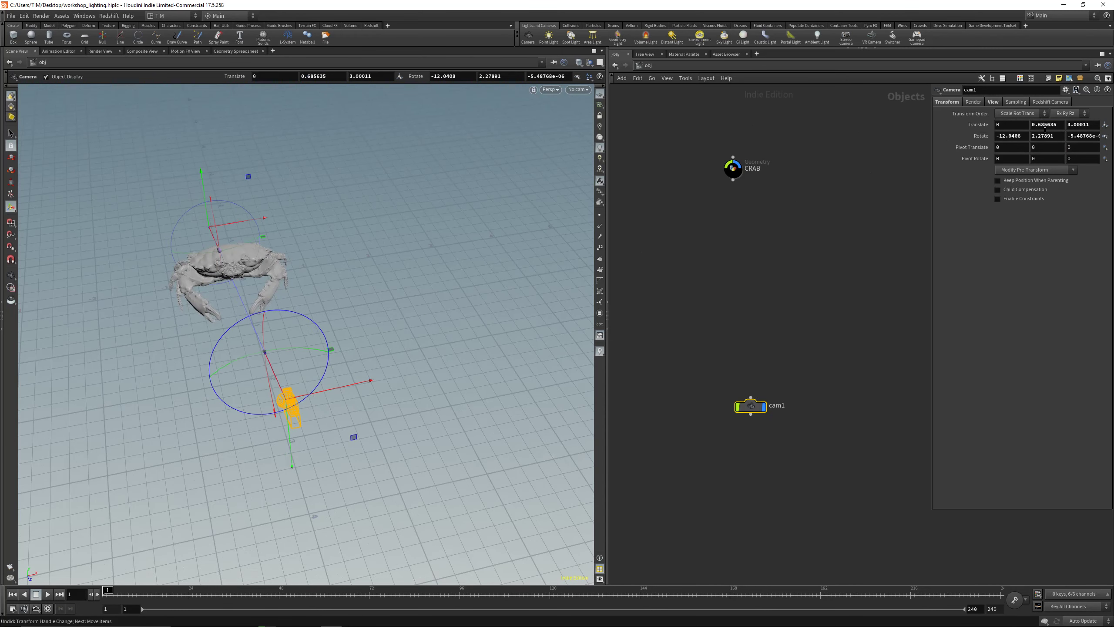
text(0)
key(Tab)
text(0)
key(Return)
Set the camera's X, Y and Z rotation to 0
click(1008, 135)
text(0)
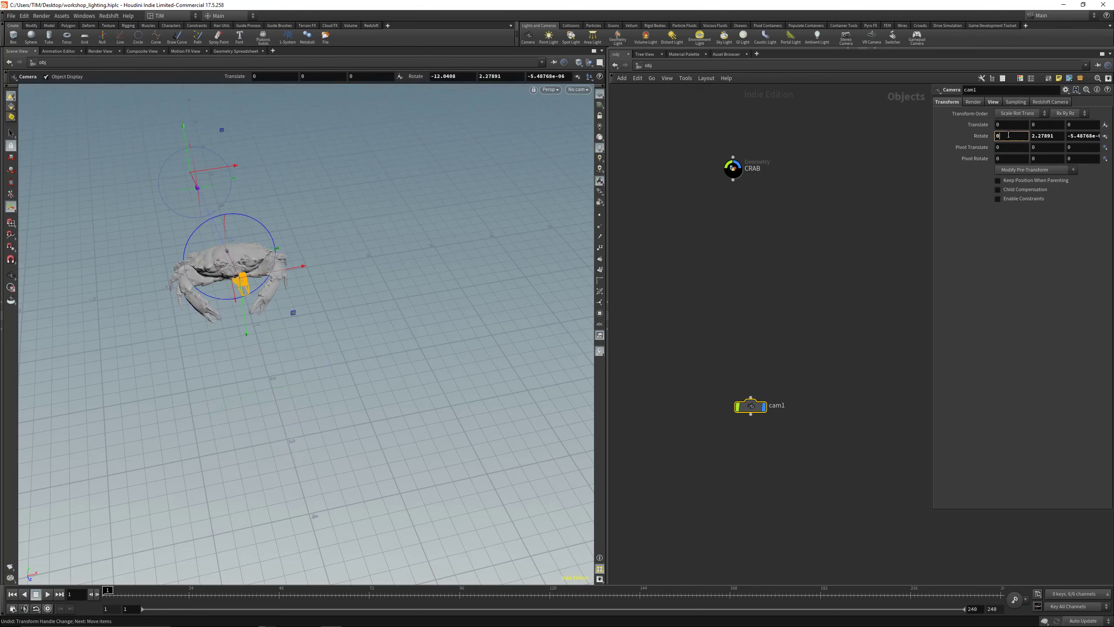
key(Tab)
text(0)
key(Tab)
text(0)
key(Return)
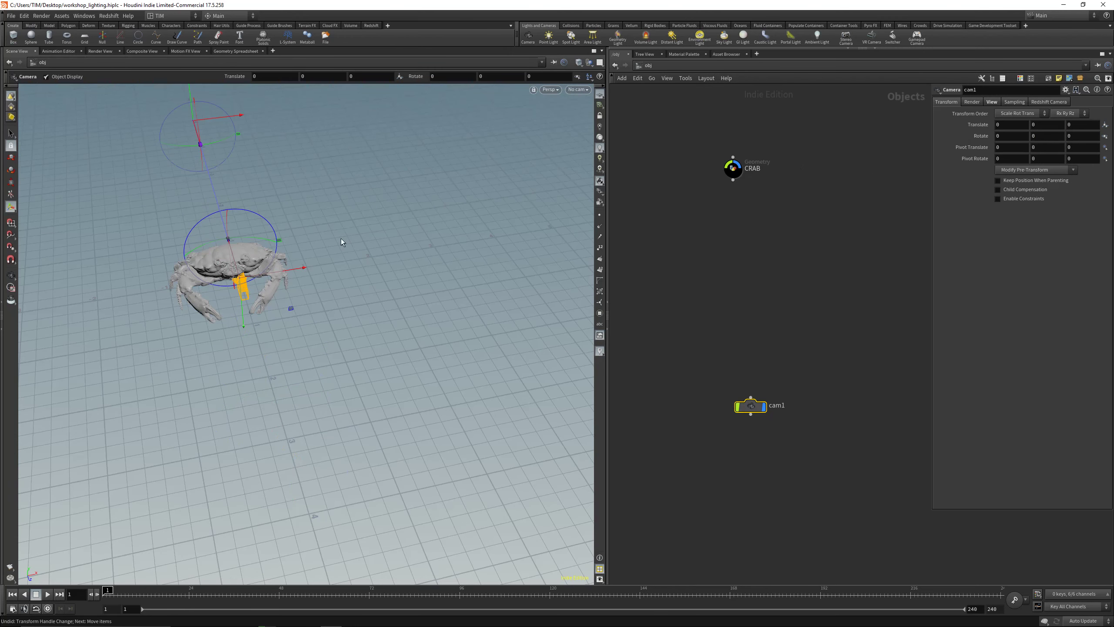
Split the viewport into two side-by-side views, one looking through cam1 and the other a free perspective view
key(ctrl+3)
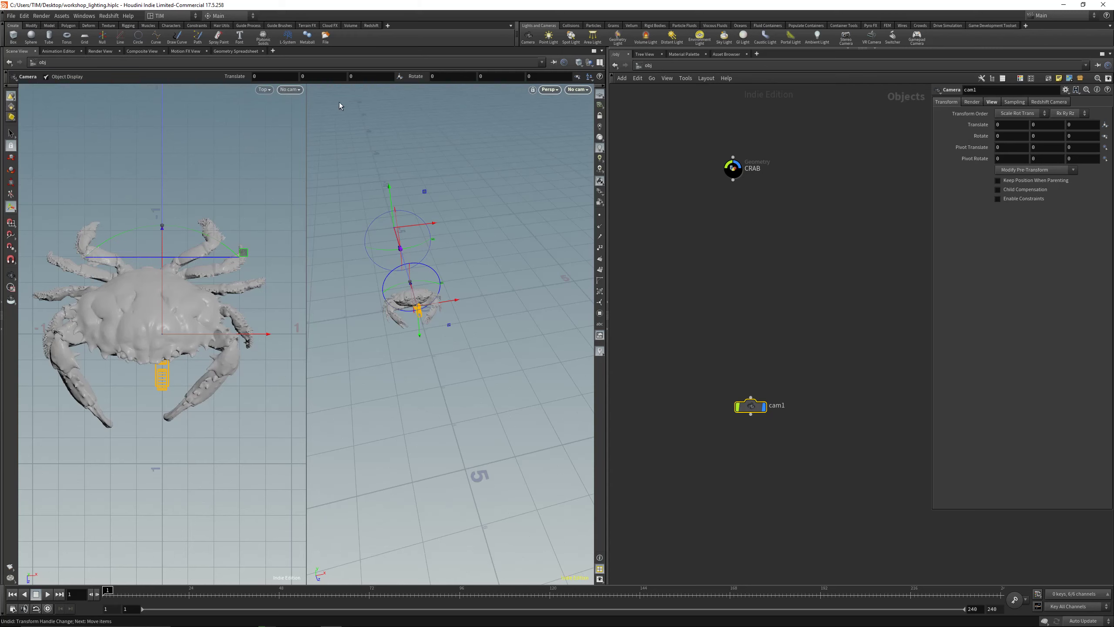
click(577, 89)
click(583, 132)
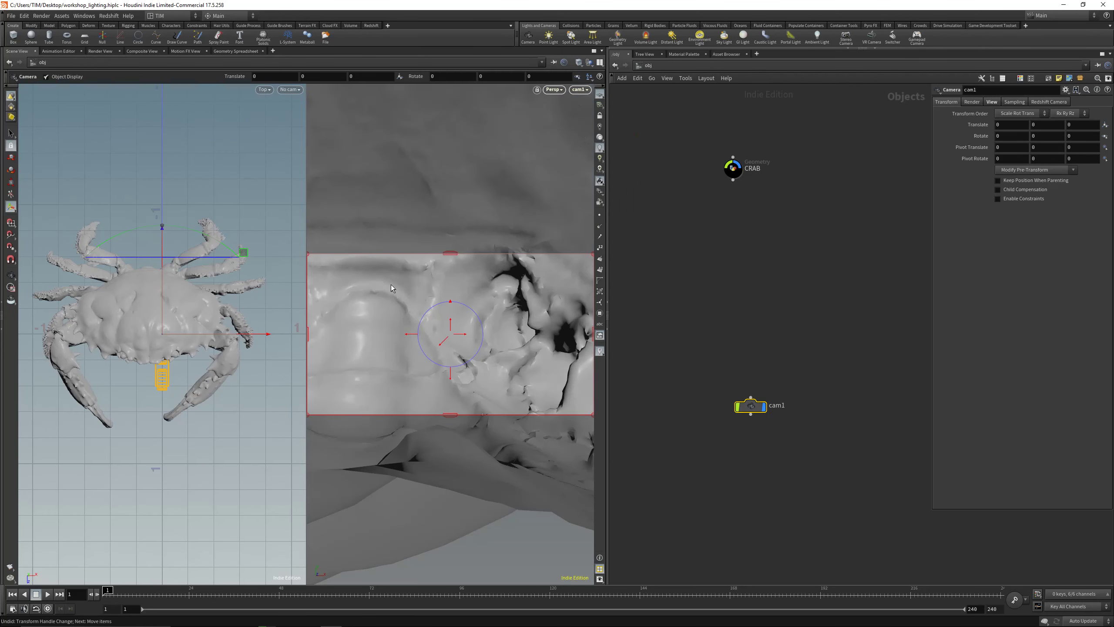
scroll(128, 332, down, 3)
key(space+1)
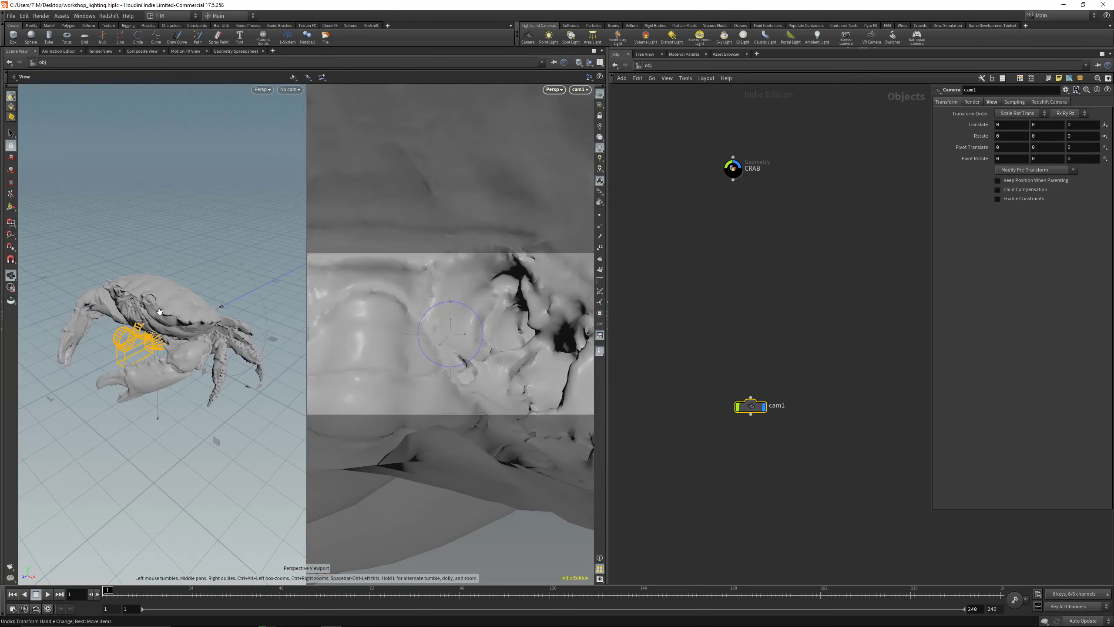
Frame the crab with cam1 by moving it to about 0.434 in Y and 2.385 in Z and tilting it about -3.36 degrees in X
drag(221, 305, 271, 286)
right_drag(272, 286, 219, 330)
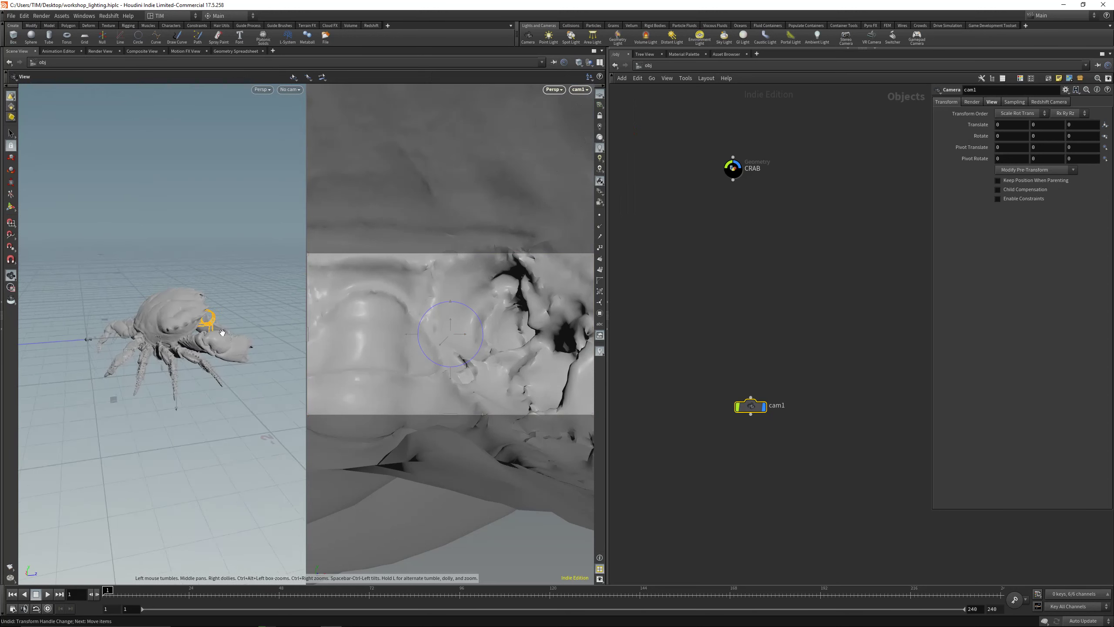
drag(219, 331, 149, 334)
drag(103, 285, 179, 308)
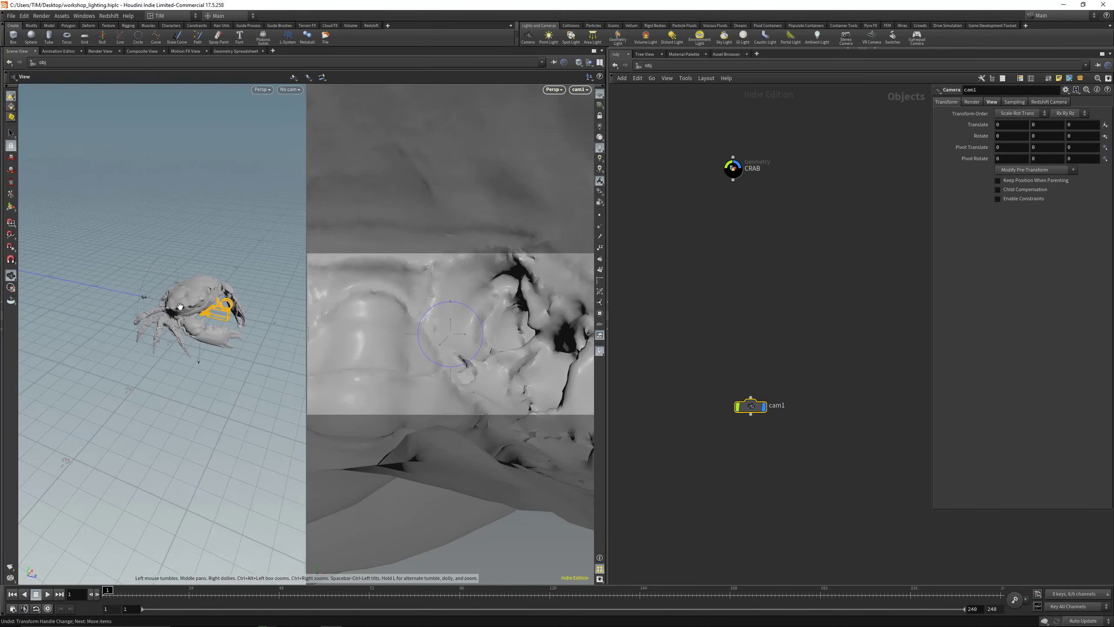
middle_drag(186, 296, 133, 279)
key(Return)
drag(133, 278, 107, 261)
key(Escape)
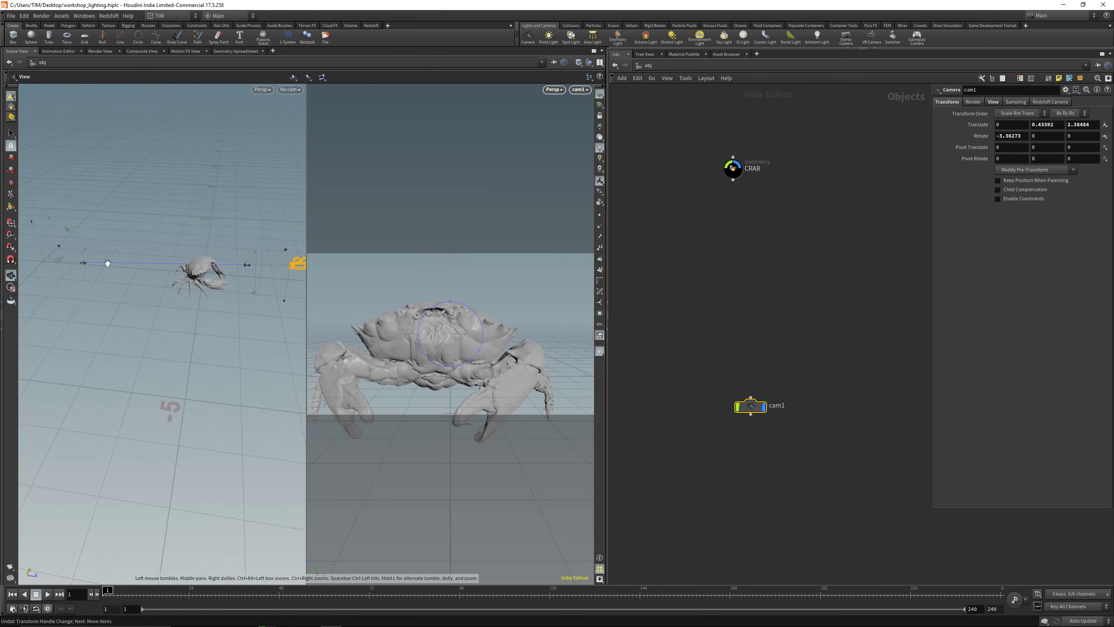
key(Return)
key(Escape)
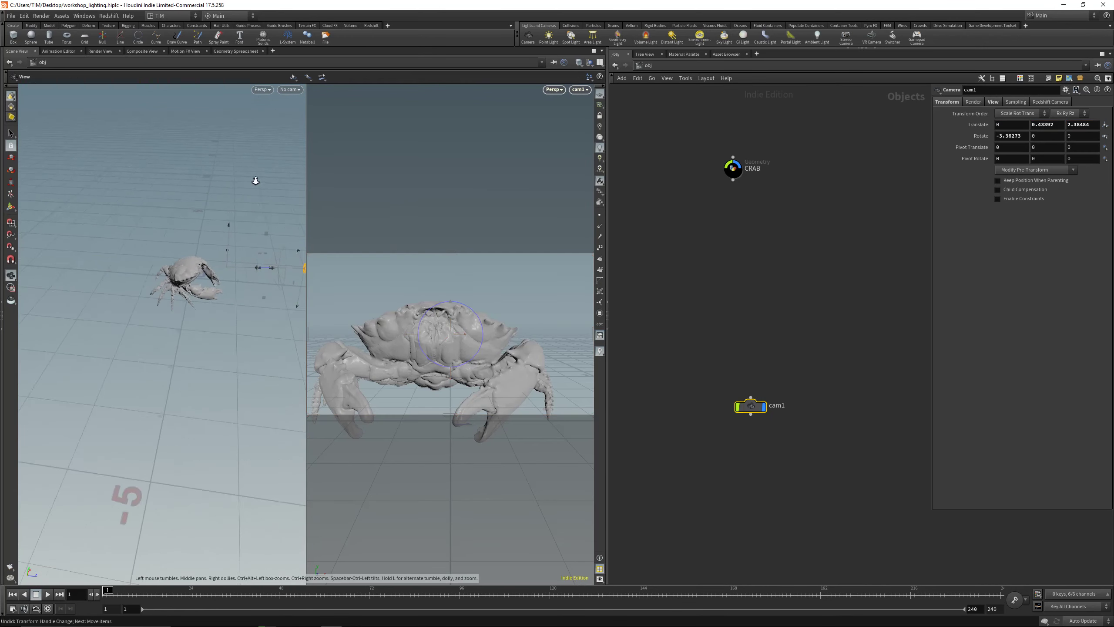
drag(251, 179, 242, 289)
key(Return)
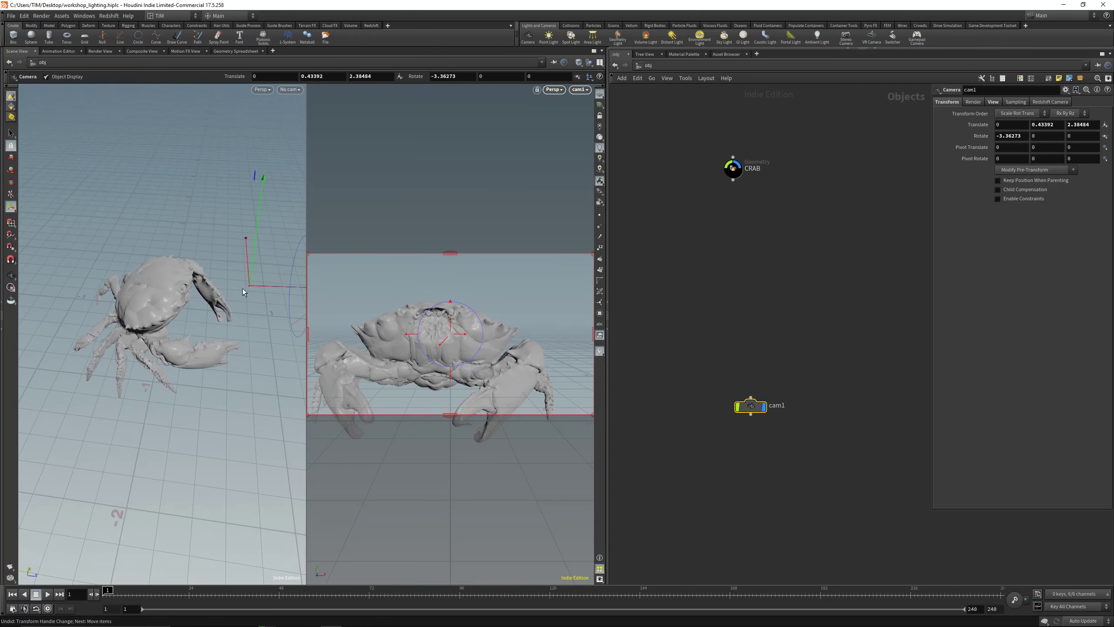
alt+drag(193, 278, 127, 316)
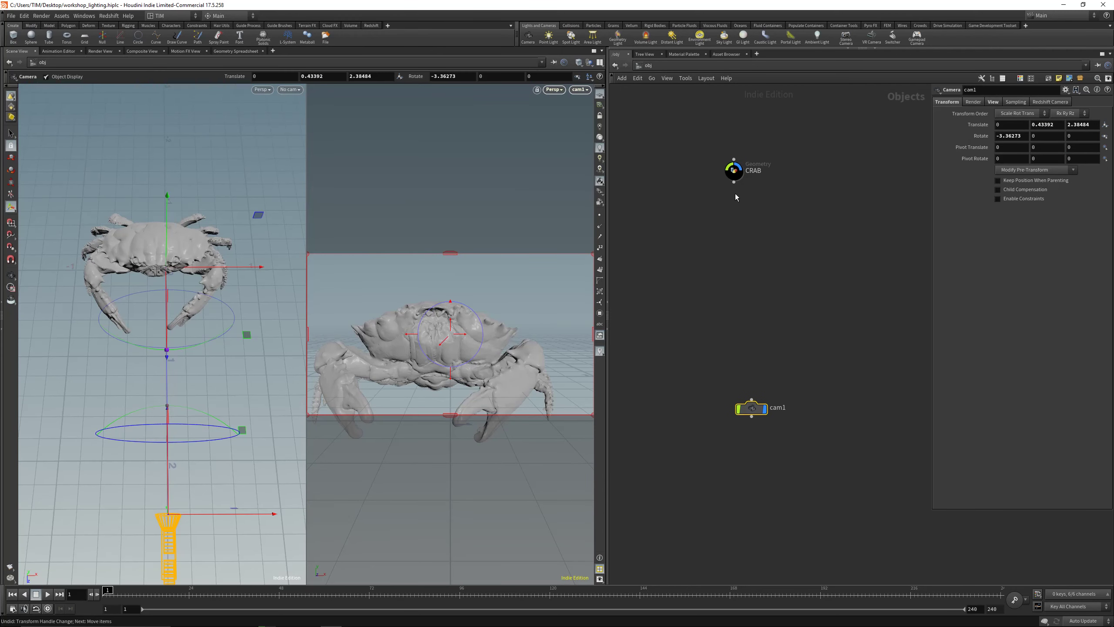
Create a null above the CRAB node and parent CRAB to it
click(733, 168)
key(Tab)
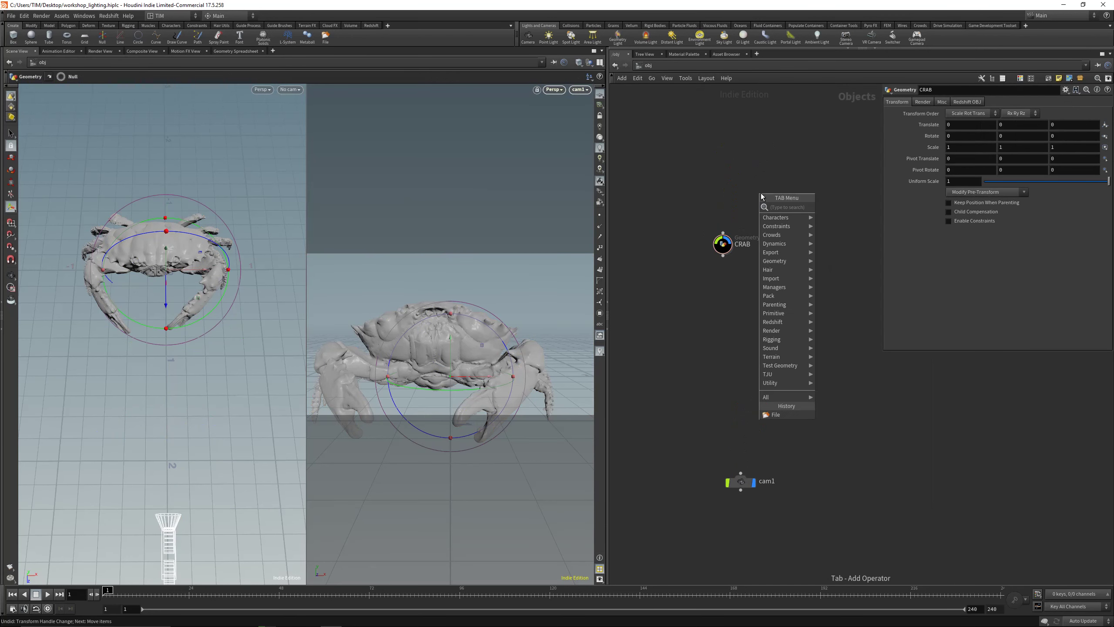
text(nul)
click(829, 208)
click(712, 182)
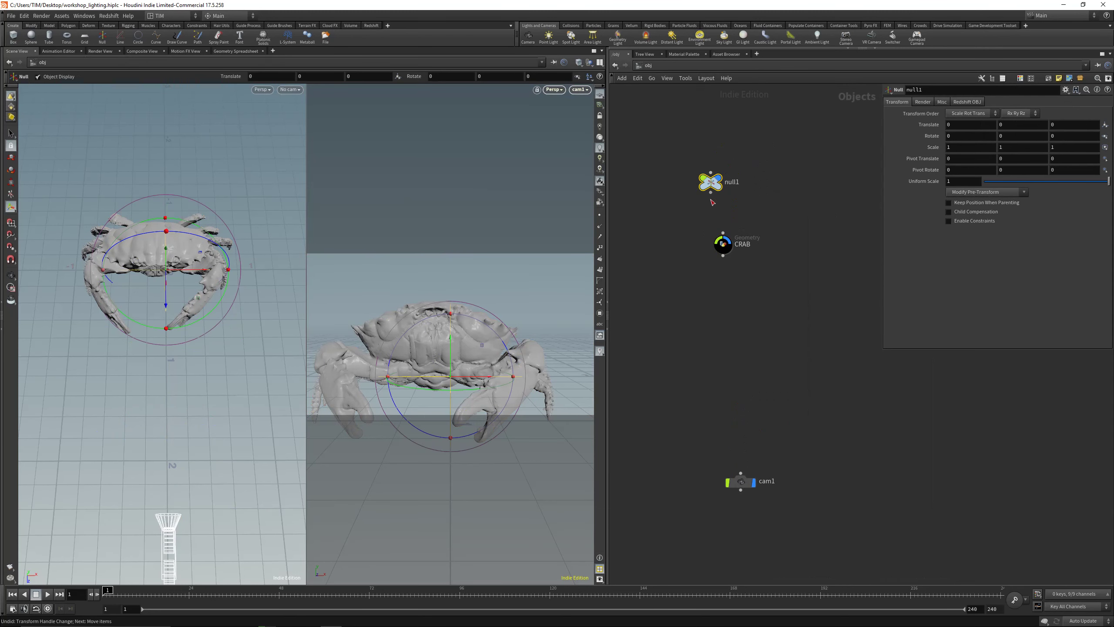
Shift the null about 0.106 along X so the crab moves with it
key(t)
drag(467, 376, 476, 383)
key(r)
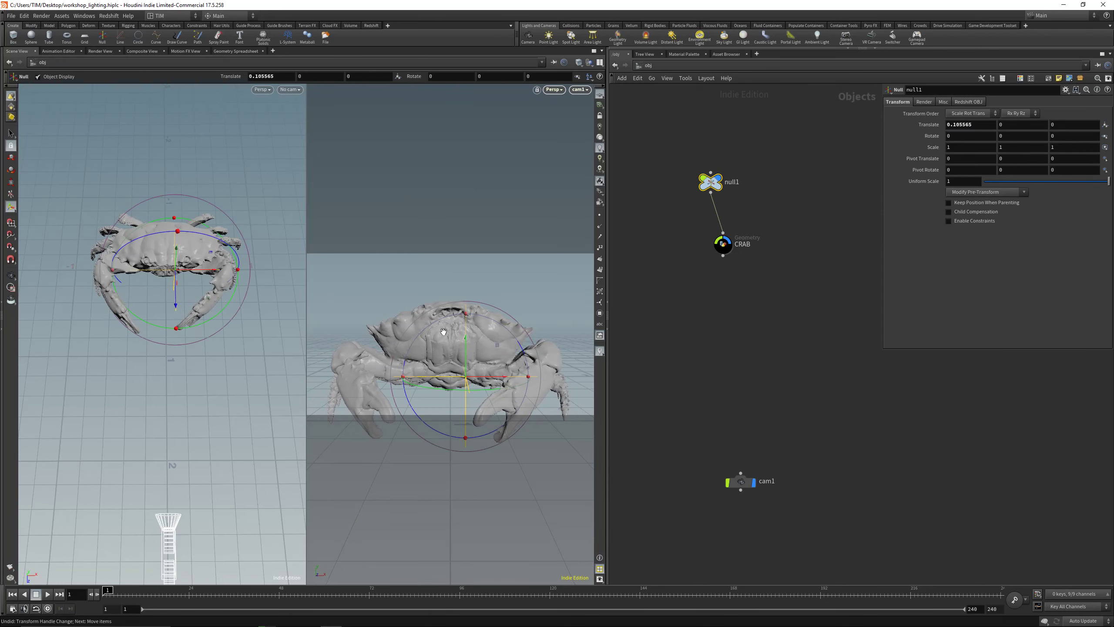
Maximize the cam1 view, hide the transform handles and save the scene
key(space+b)
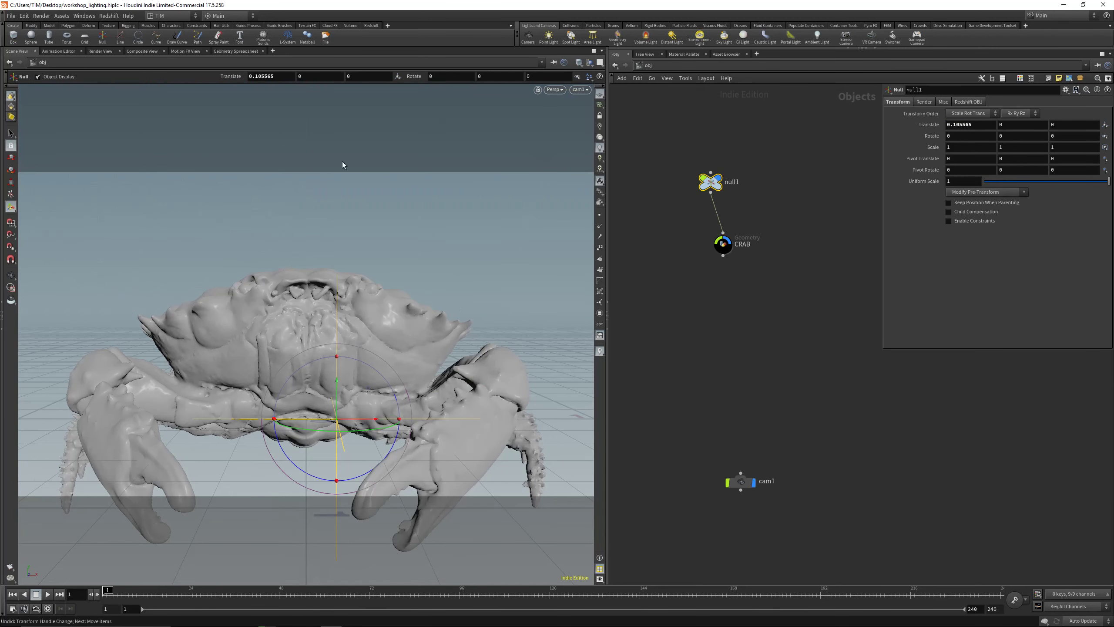
click(11, 275)
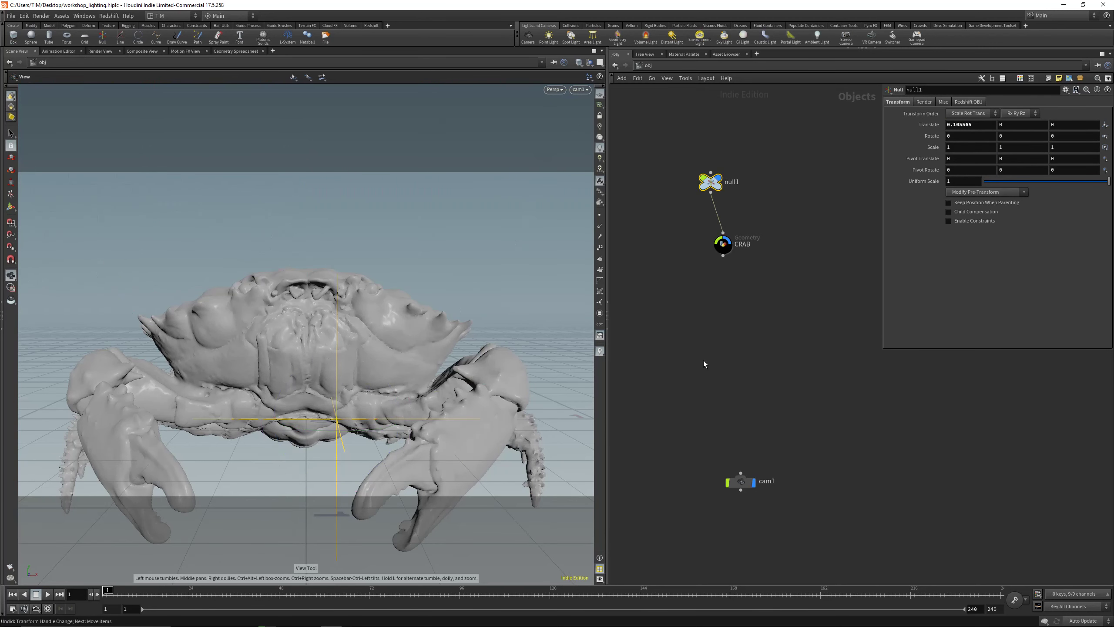
key(ctrl+s)
Align the cam1 node below null1 and set the camera's focal length to 90 mm
drag(649, 343, 790, 513)
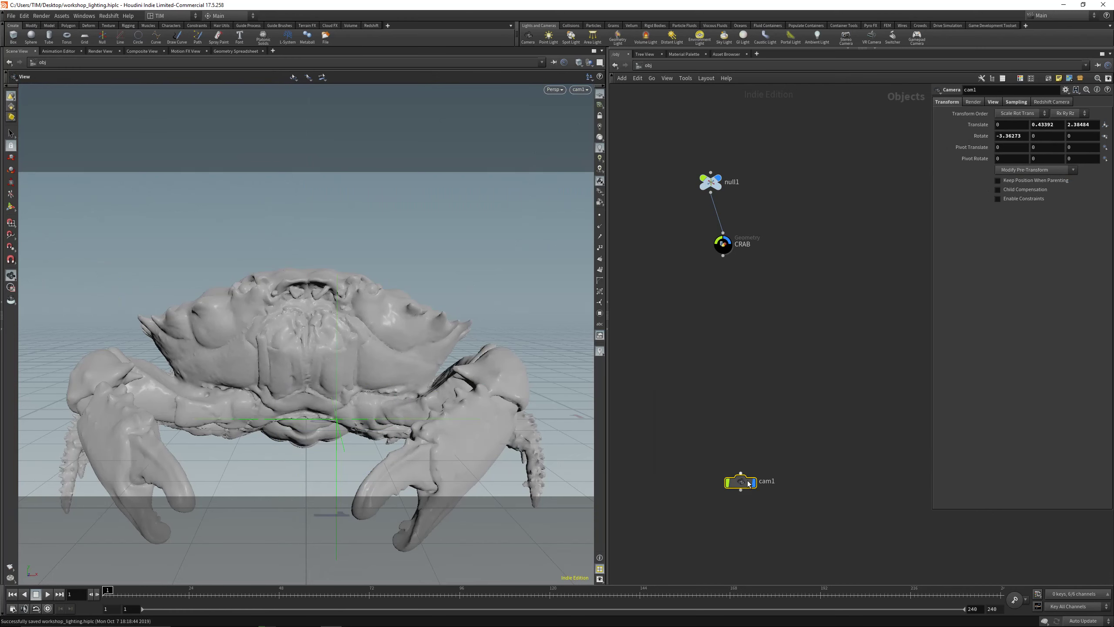
drag(748, 482, 717, 489)
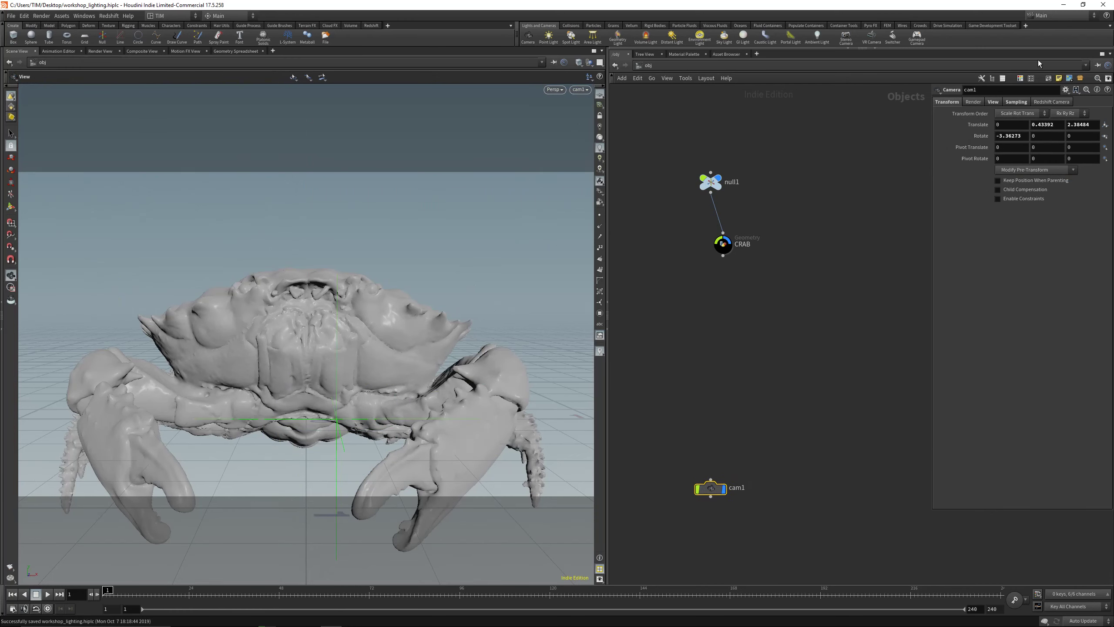
click(993, 102)
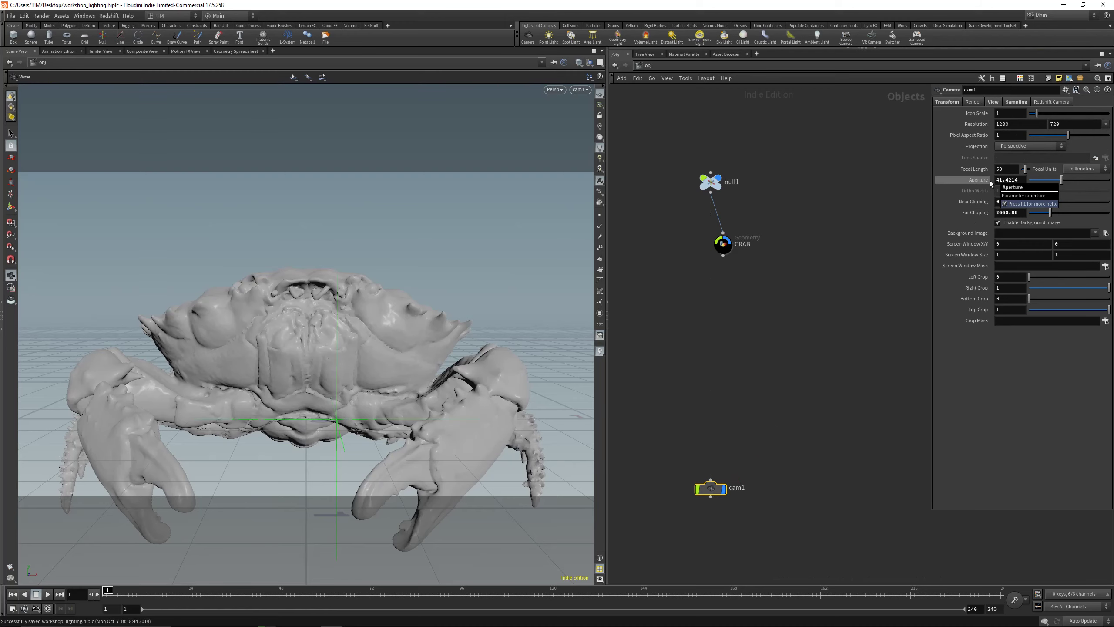
drag(1025, 169, 1021, 172)
click(1009, 169)
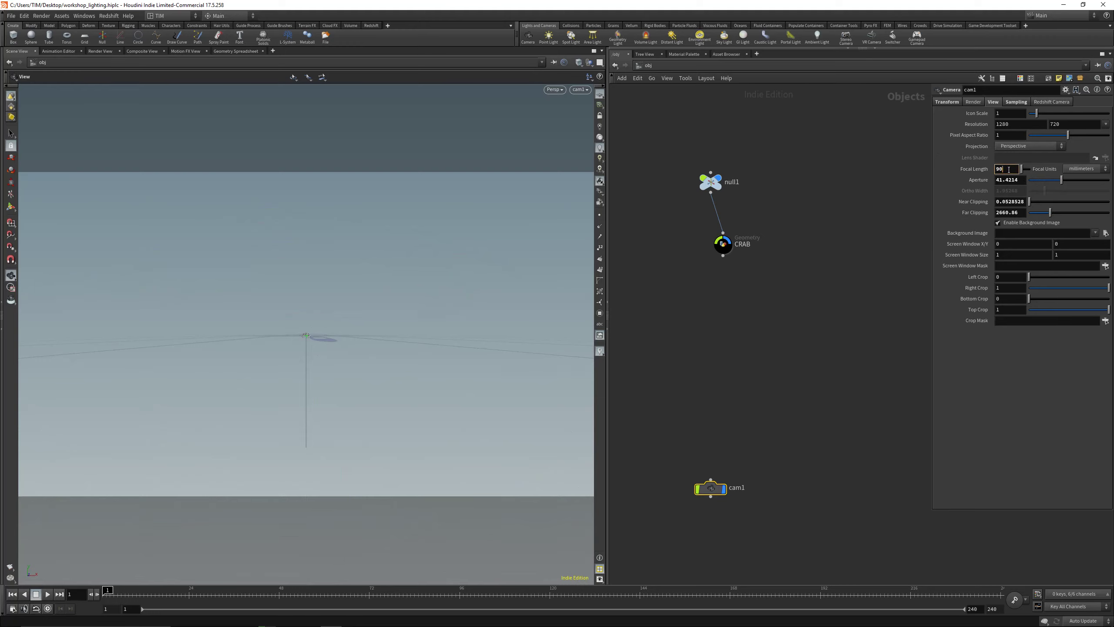
text(90)
key(Return)
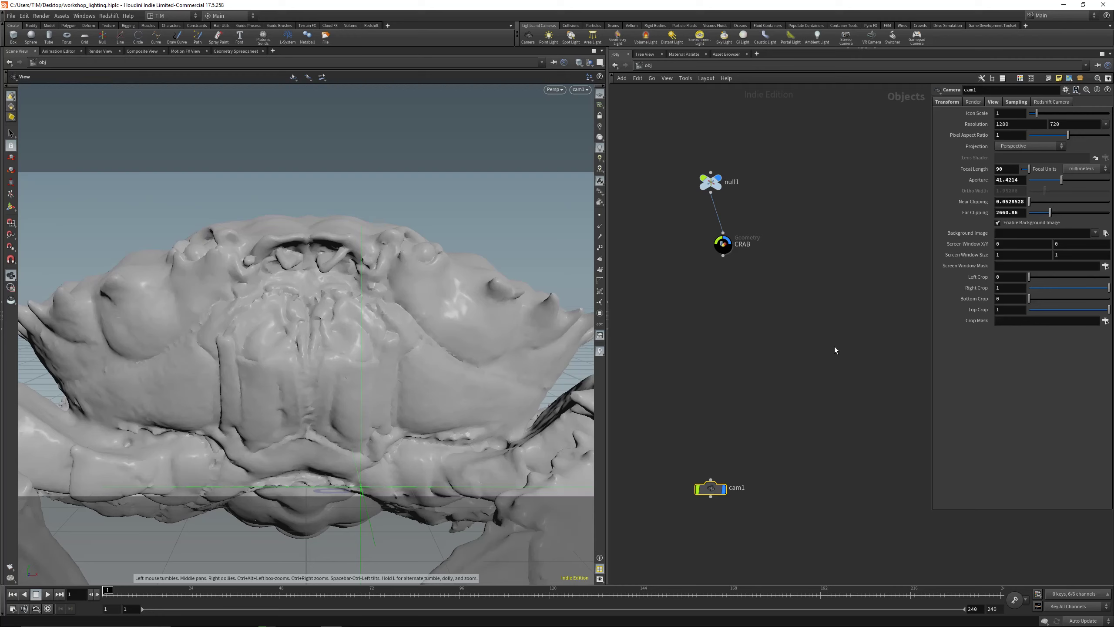
Align CRAB below null1, pull cam1 back and up to about Y 0.47 and Z 3.28, and save the scene
drag(722, 245, 710, 245)
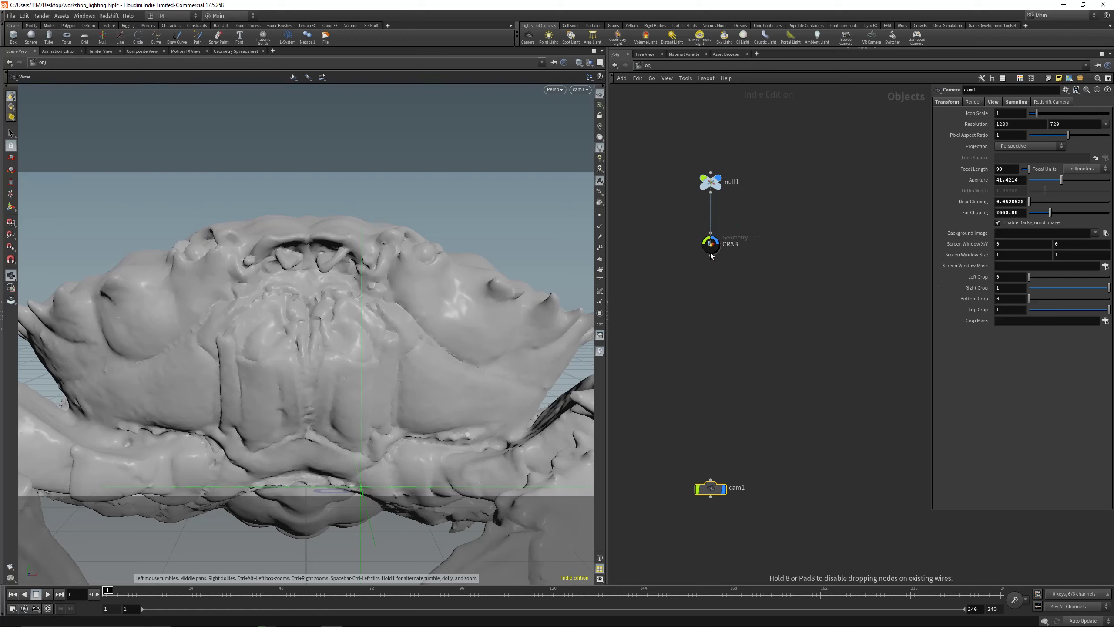
click(600, 116)
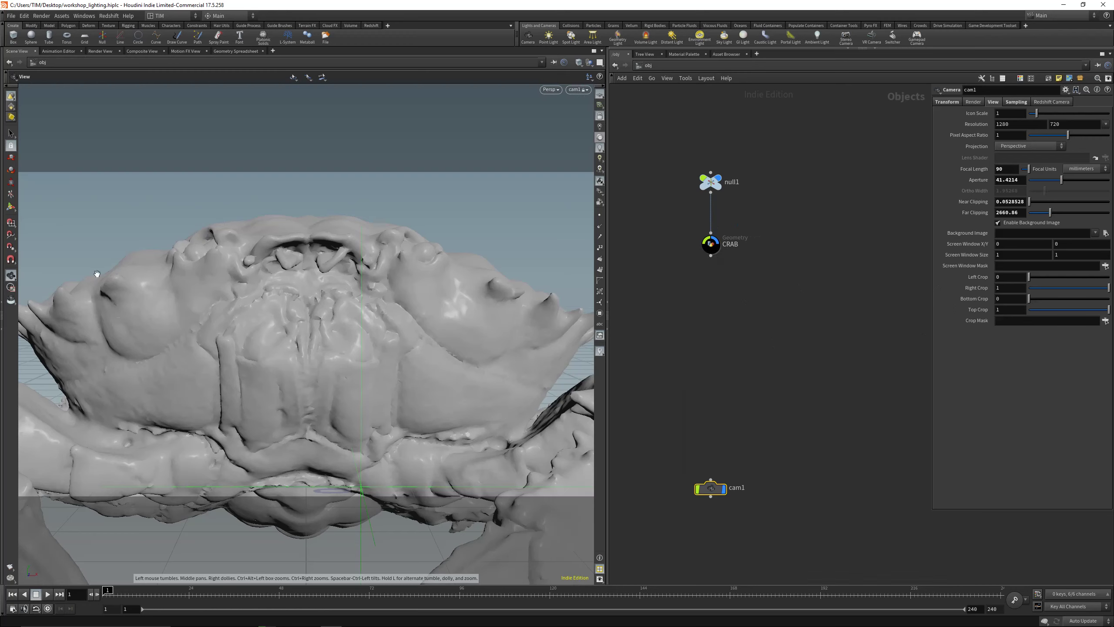
click(11, 207)
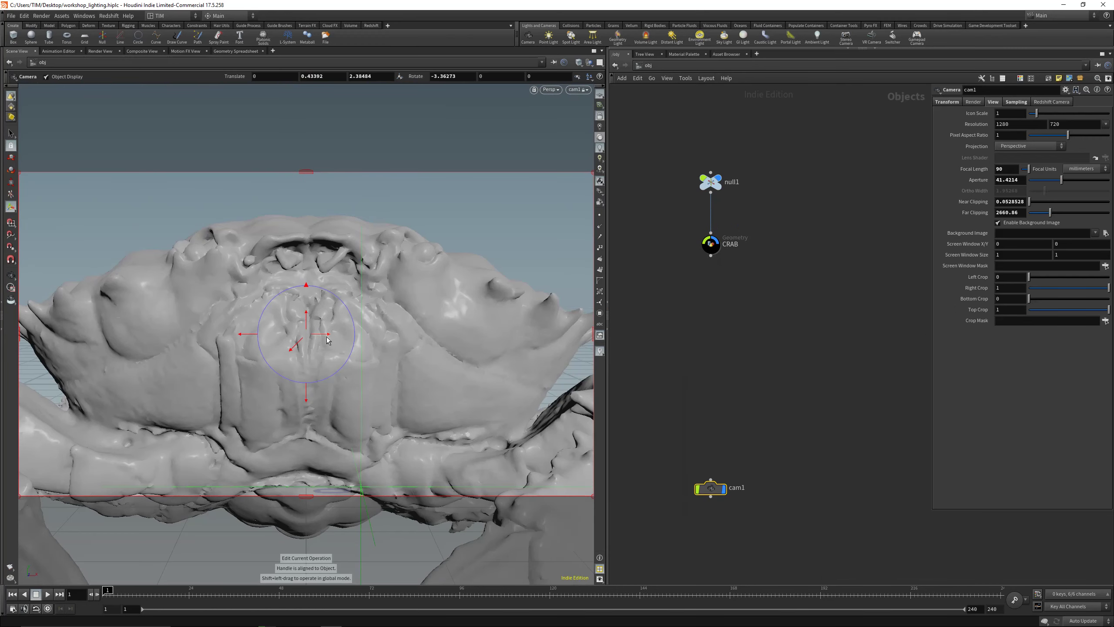
drag(301, 342, 217, 397)
mouse_move(306, 330)
mouse_down()
mouse_move(309, 316)
mouse_move(301, 347)
mouse_move(307, 316)
mouse_up()
key(ctrl+s)
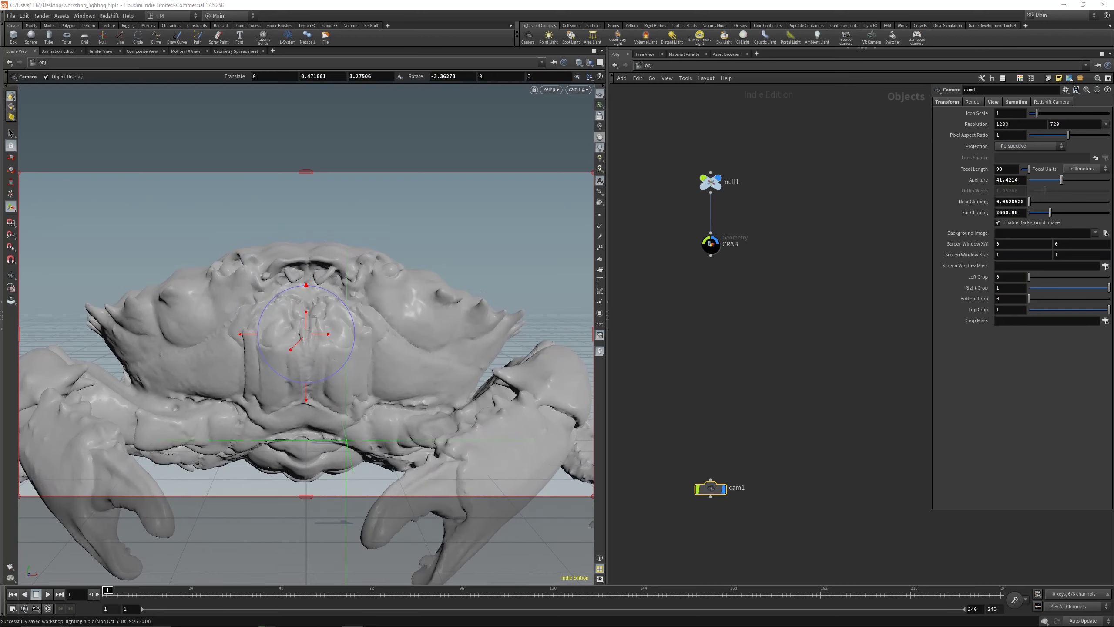
click(797, 320)
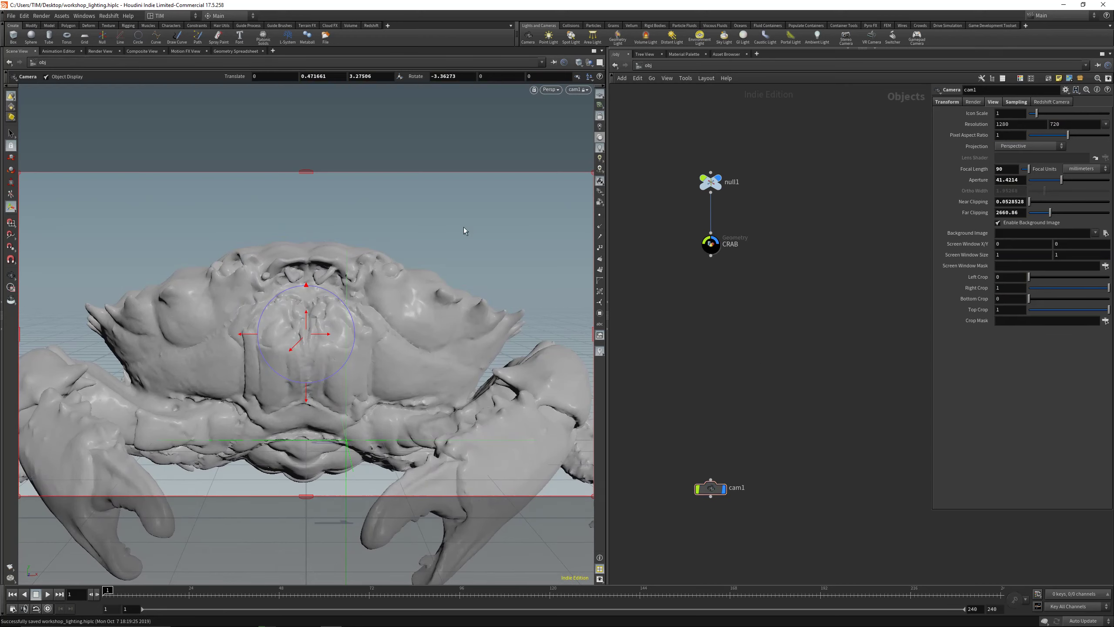
click(599, 116)
Add a SHOP network and a ROP network to the object level, with the ROP network placed just below the SHOP network
scroll(824, 305, down, 2)
middle_drag(832, 306, 790, 299)
key(Tab)
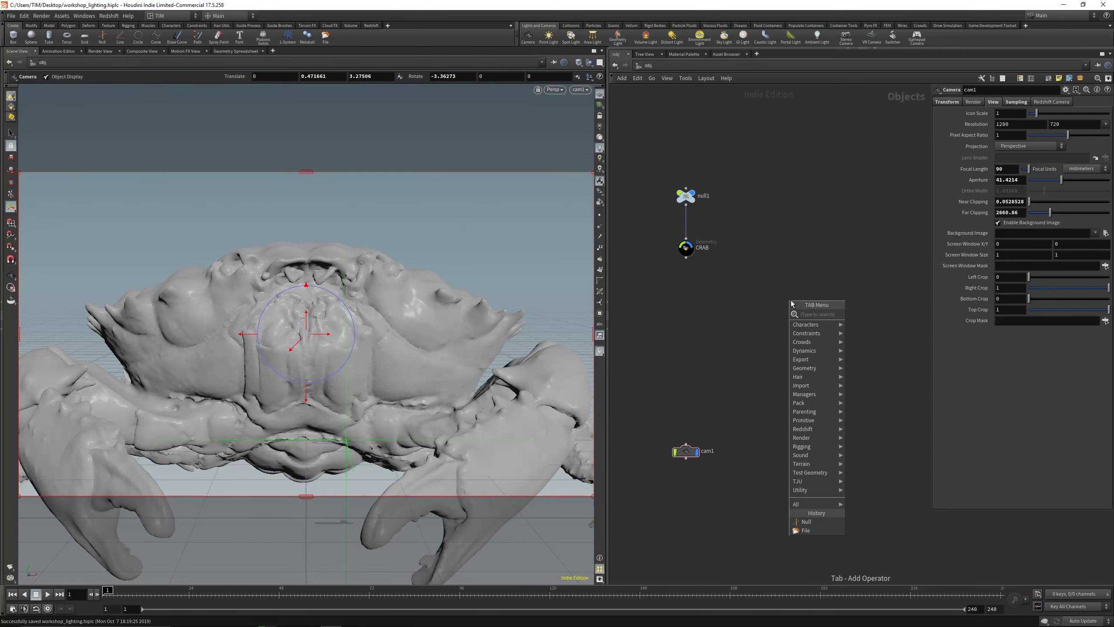
text(shop)
click(872, 313)
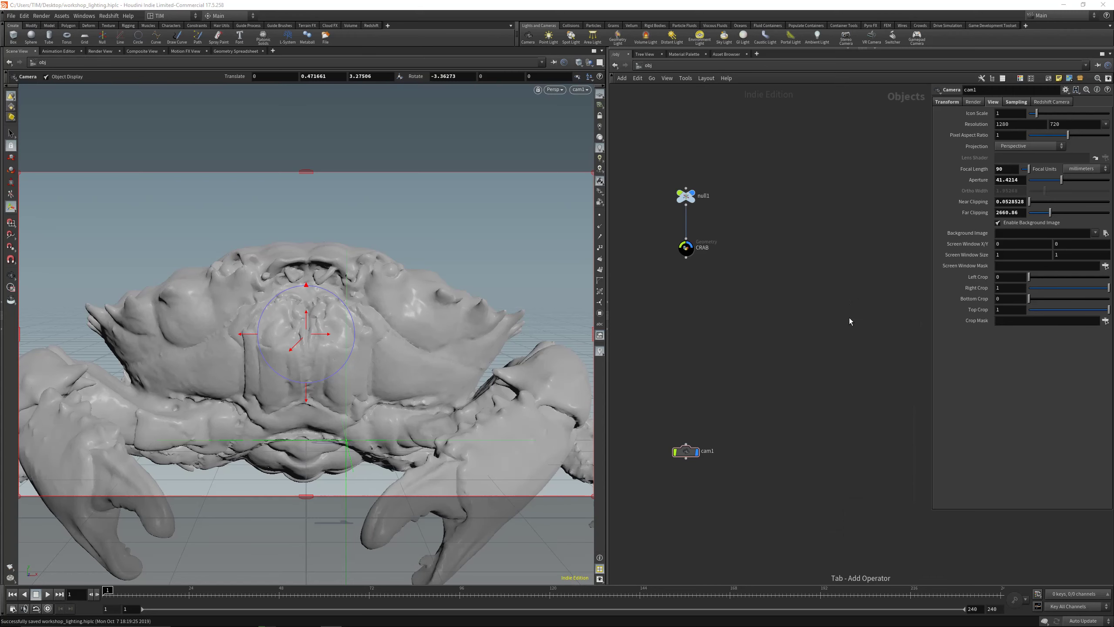
click(784, 327)
key(Tab)
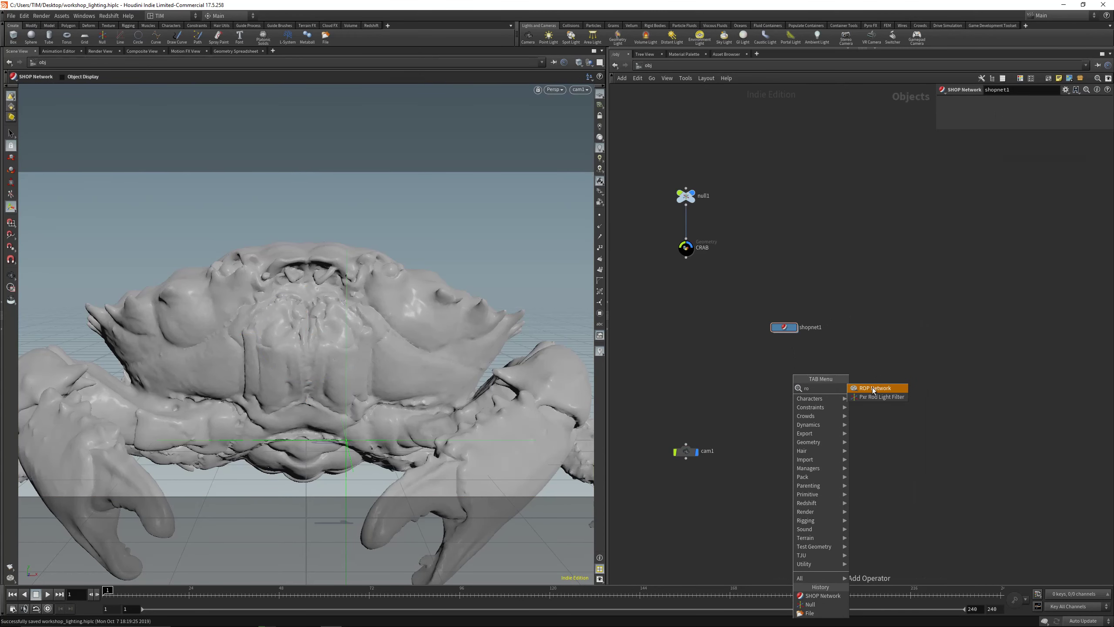
click(880, 386)
click(785, 351)
Color the SHOP network and ROP network nodes red
shift+click(784, 327)
key(c)
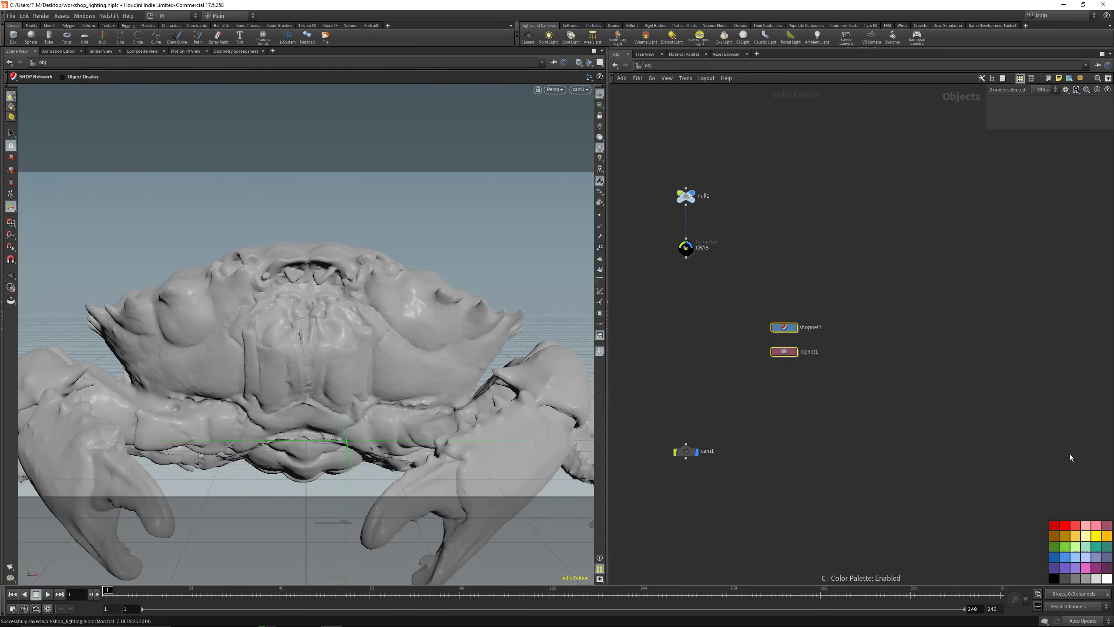
click(1064, 524)
key(c)
Rename the SHOP network REDSHIFT and the ROP network OUT
scroll(810, 396, up, 2)
drag(692, 249, 835, 446)
click(811, 297)
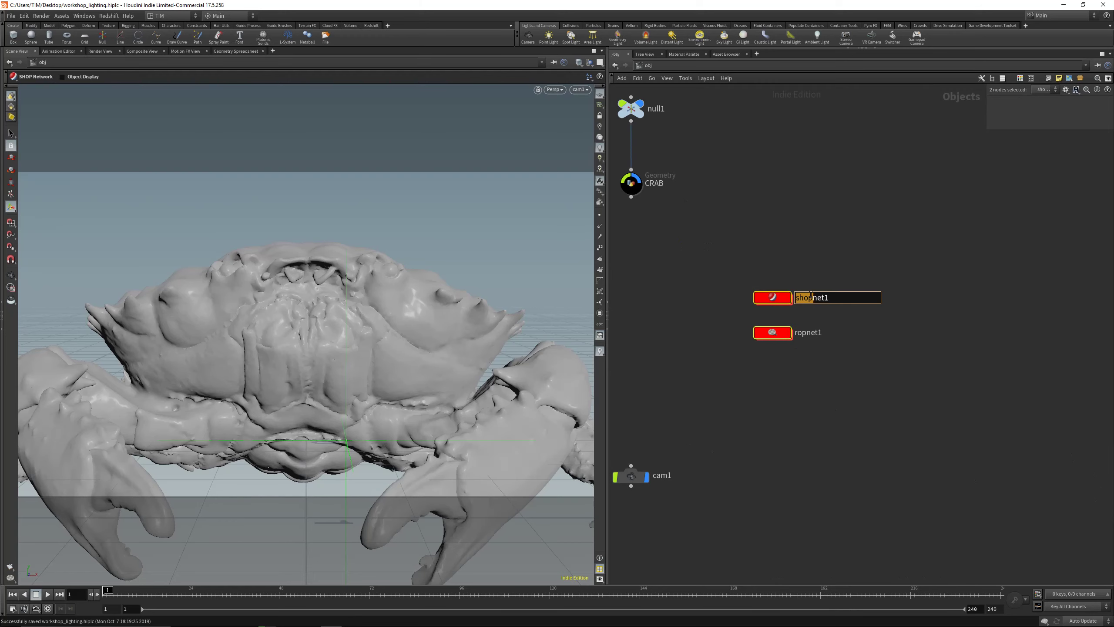
double_click(811, 297)
text(REDSHIFT)
key(Return)
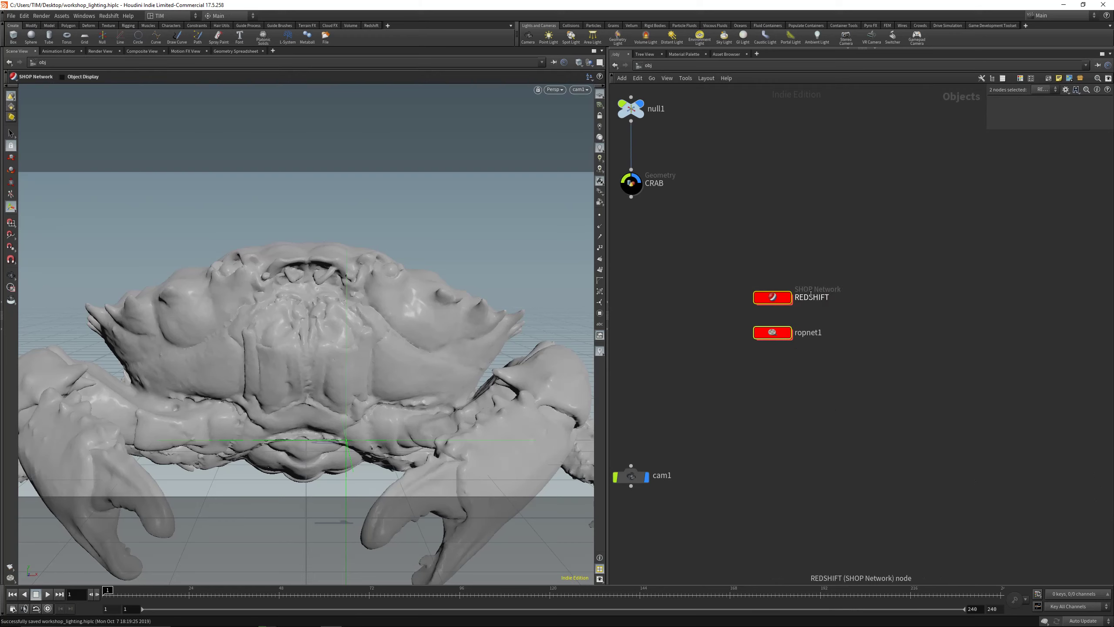
double_click(812, 332)
text(OUT)
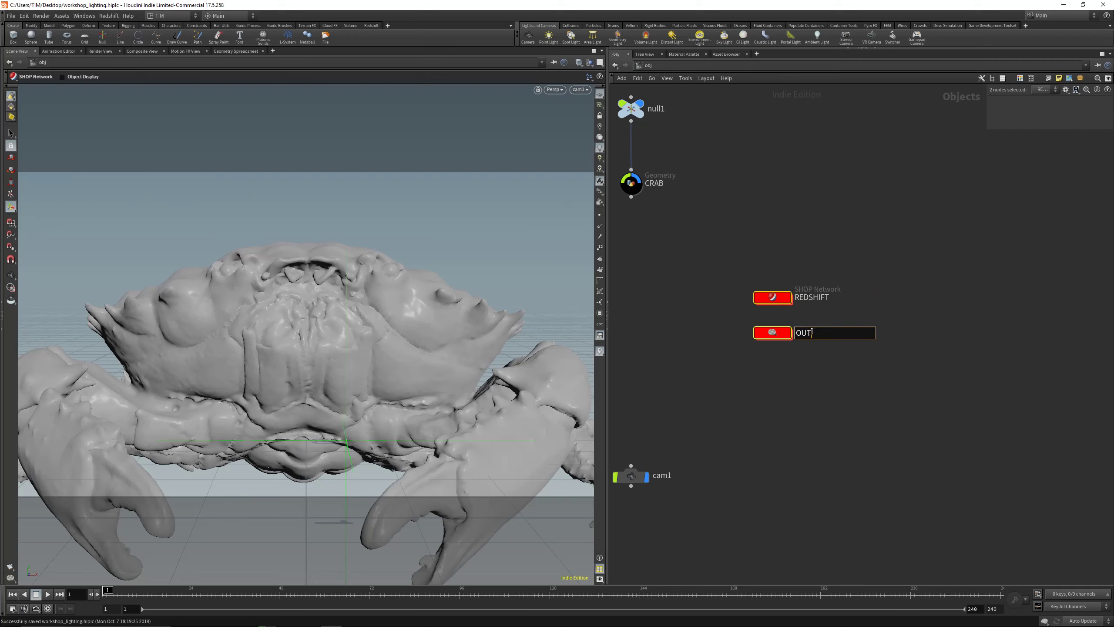
key(Return)
Add a Redshift render output node inside the OUT network
double_click(772, 332)
key(Tab)
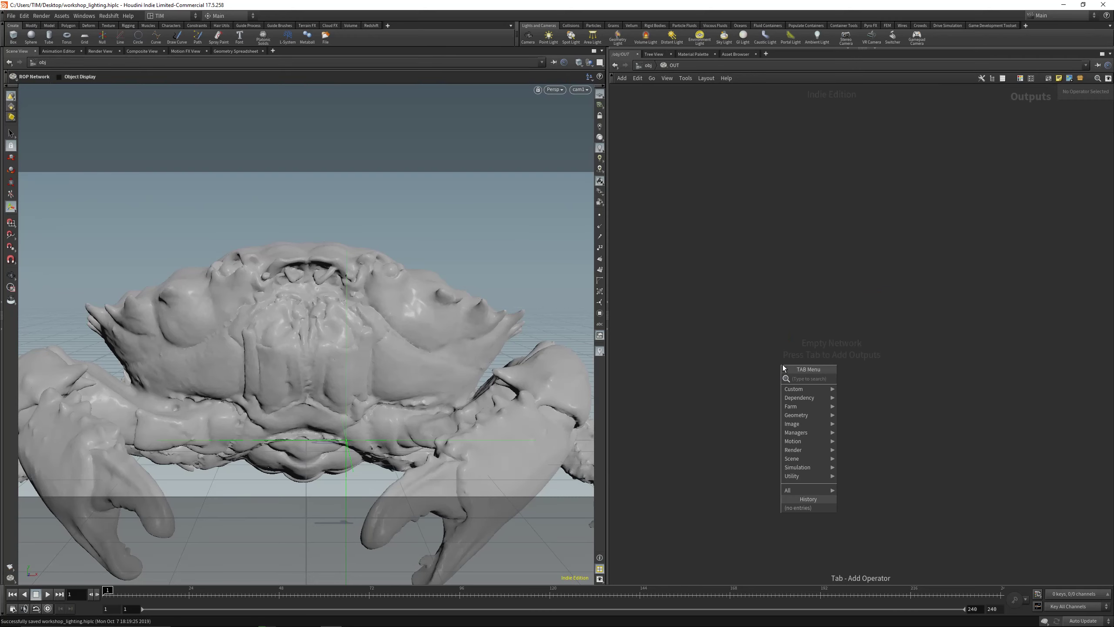
mouse_move(802, 388)
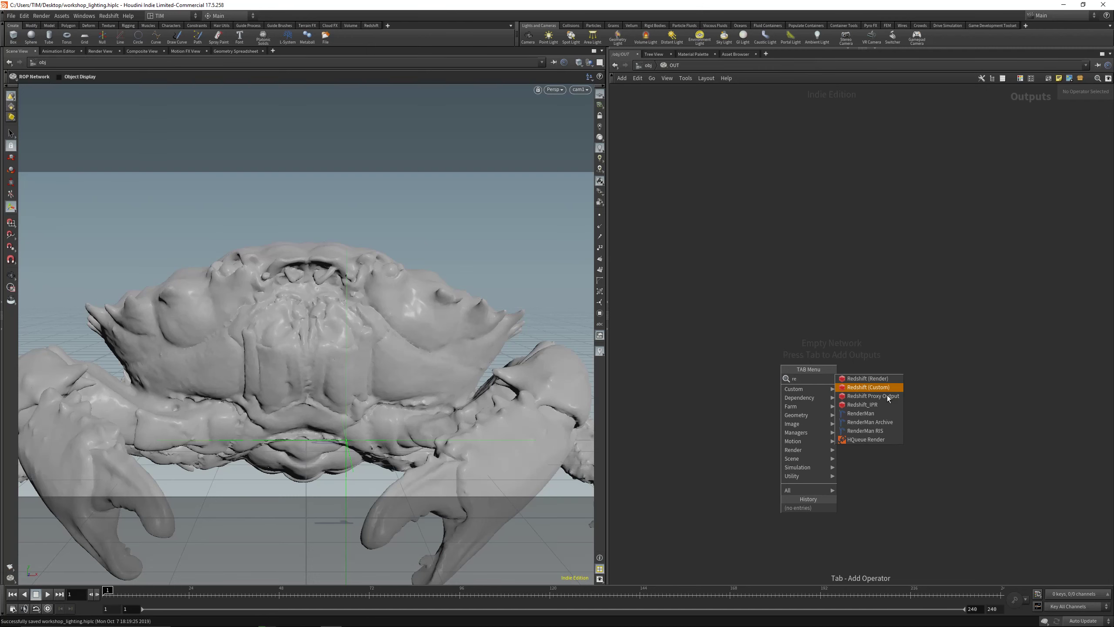
click(880, 389)
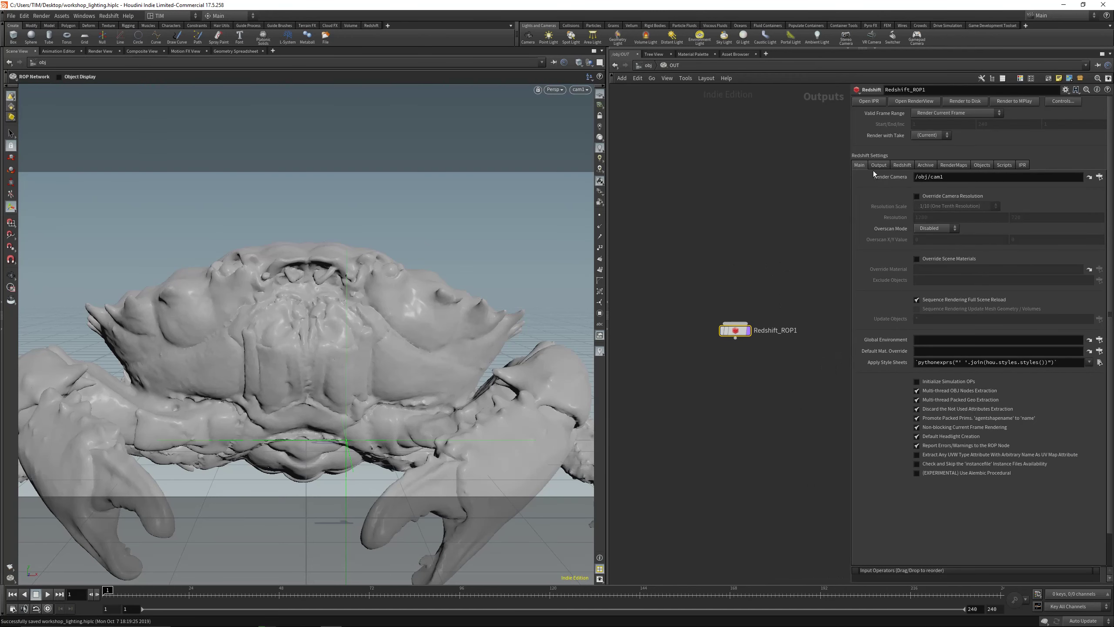
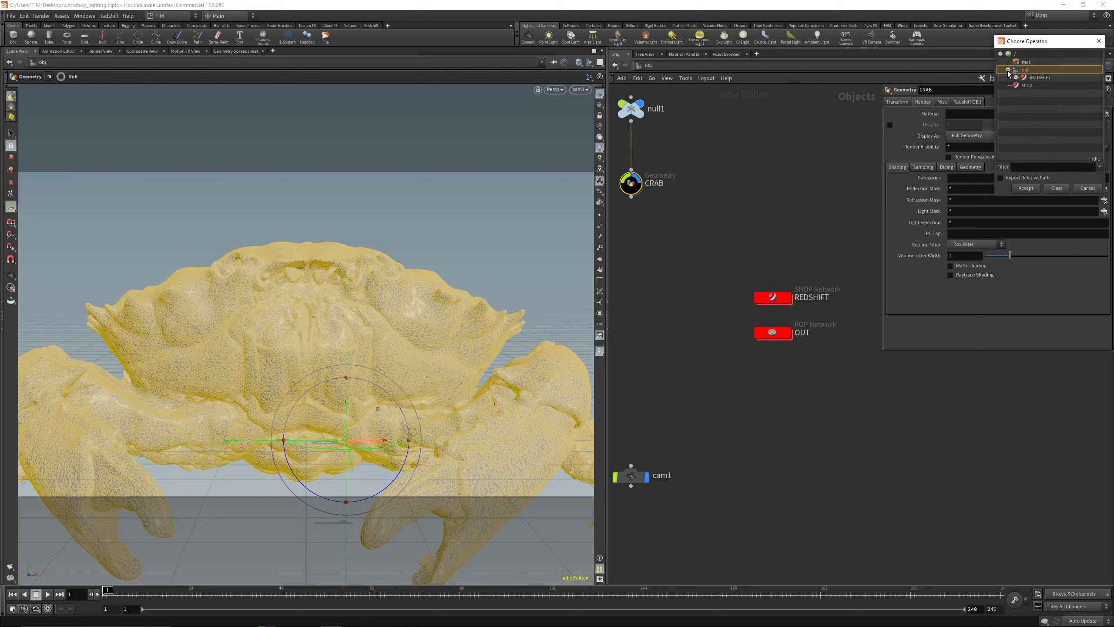
Assign the MAT_1 material from the REDSHIFT network to the CRAB object and save the scene
click(1016, 78)
click(1033, 85)
click(1026, 187)
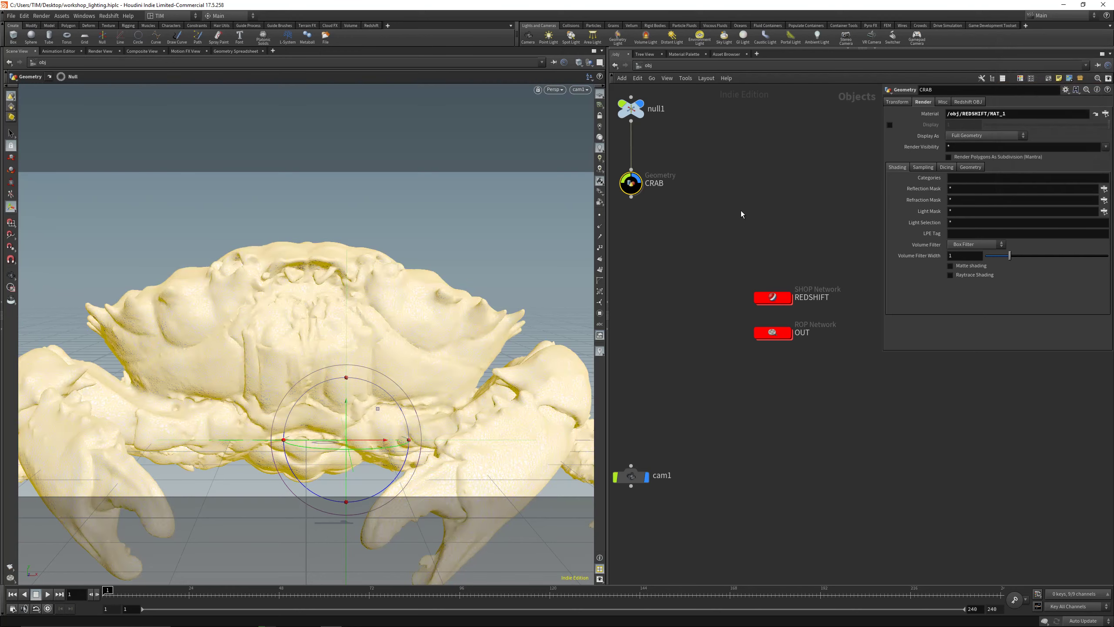
scroll(723, 232, down, 2)
key(ctrl+s)
click(19, 282)
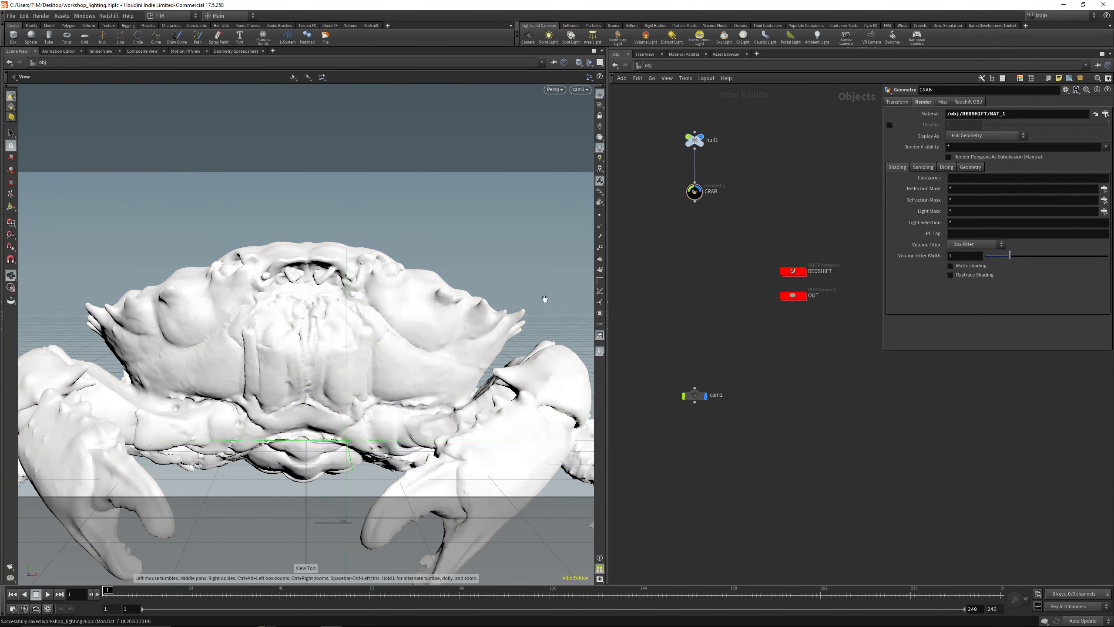
scroll(751, 297, down, 1)
Open the Redshift Render View with its display settings shown and set its render camera to /obj/cam1
click(371, 25)
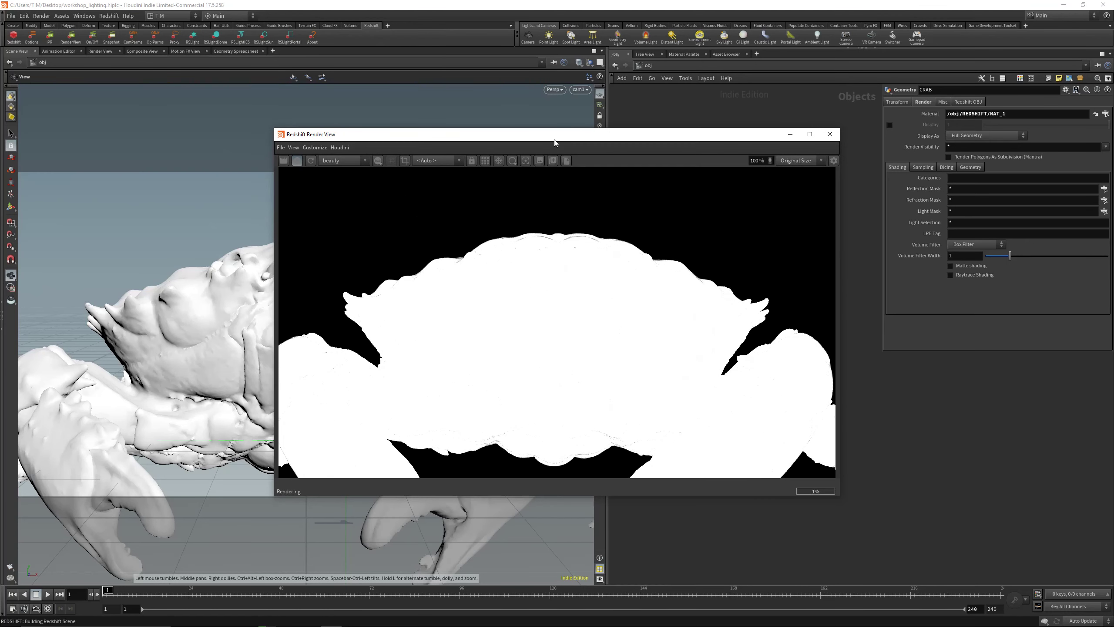
drag(554, 142, 352, 125)
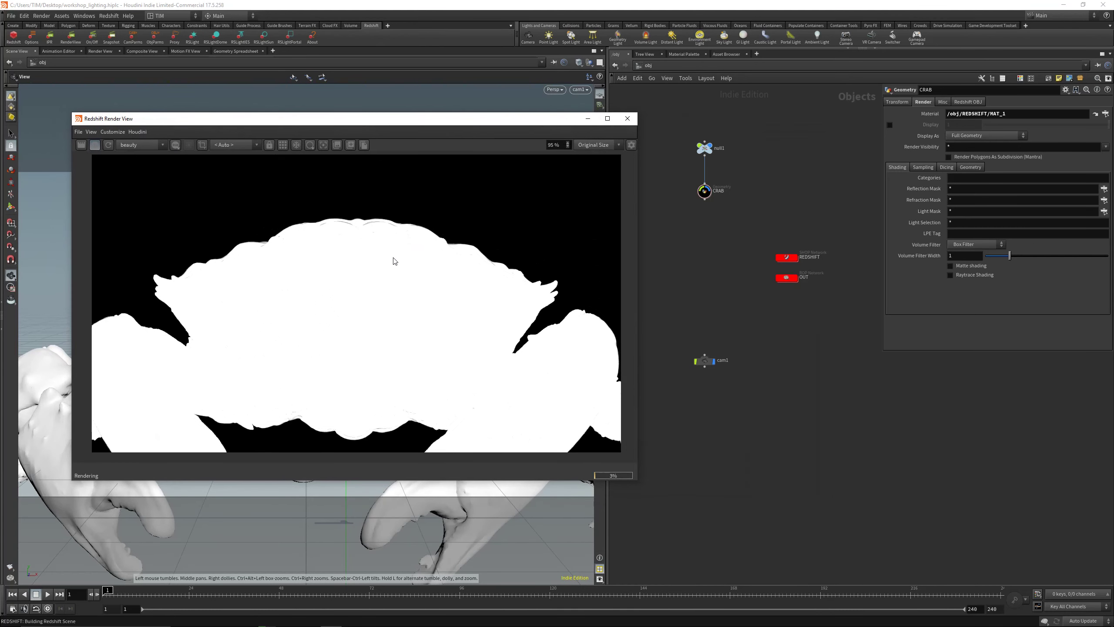
key(p)
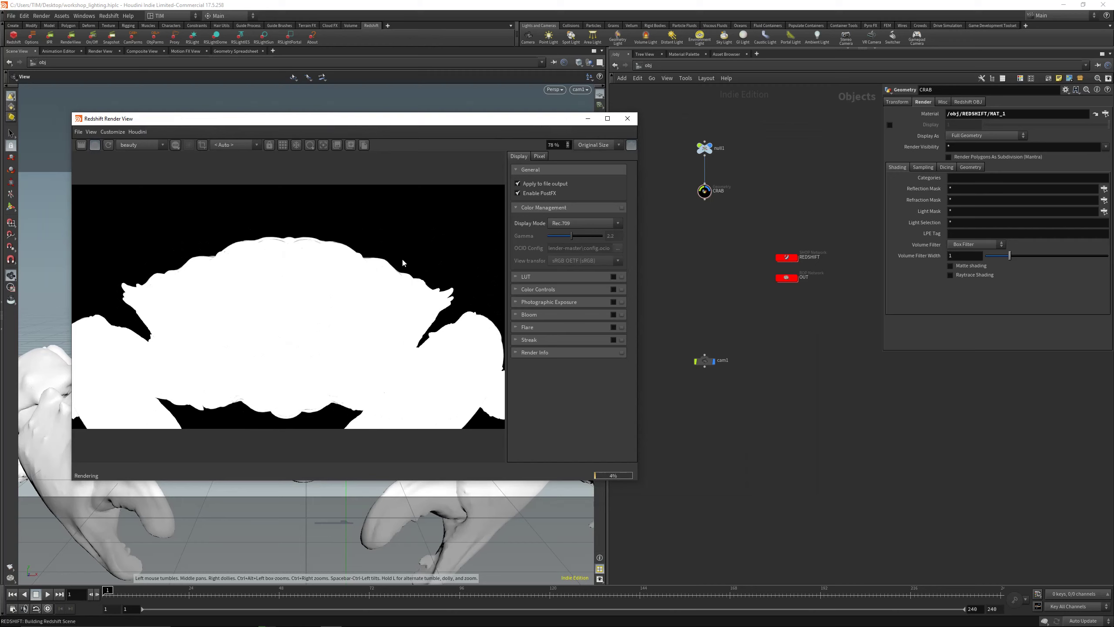
click(216, 145)
click(229, 160)
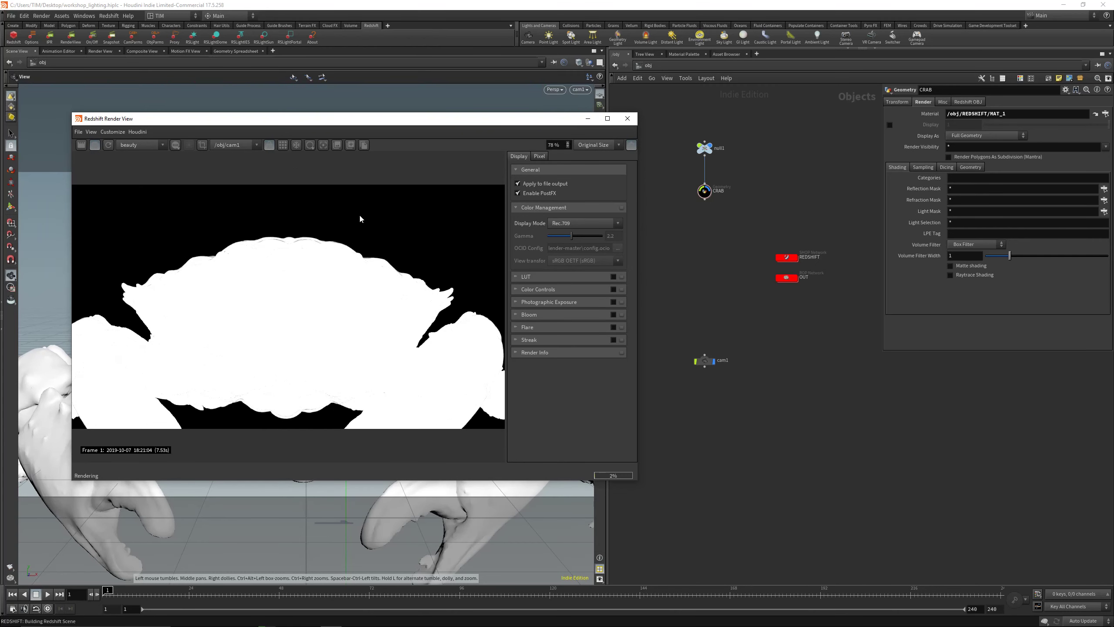
Close the render view and examine the Material1 shader settings inside MAT_1 of the REDSHIFT network
click(627, 119)
double_click(796, 256)
double_click(778, 329)
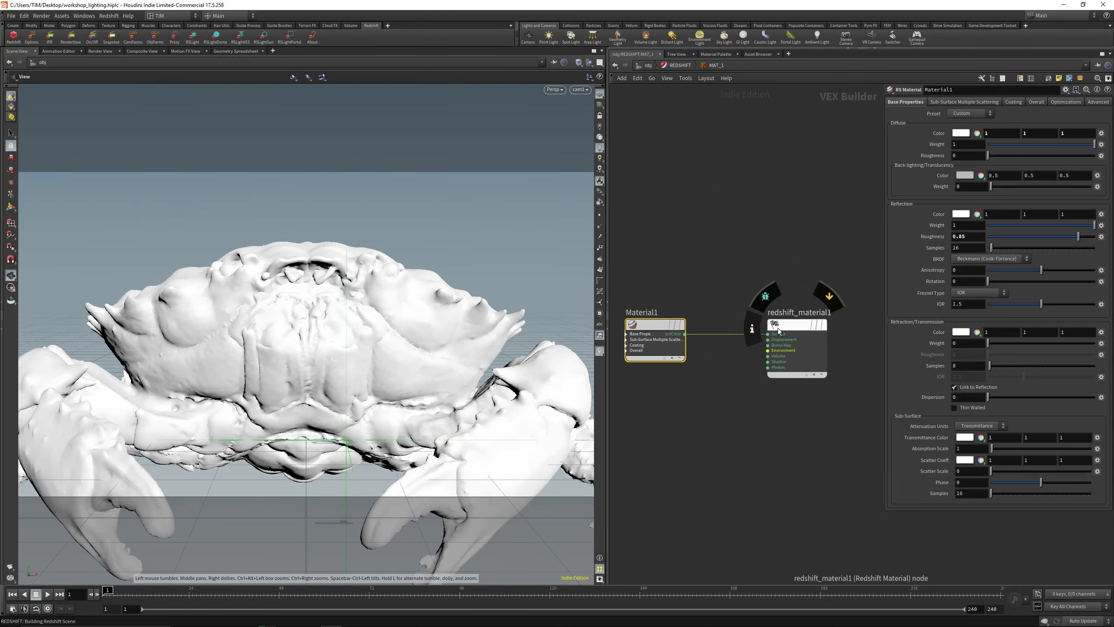
middle_drag(652, 235, 747, 231)
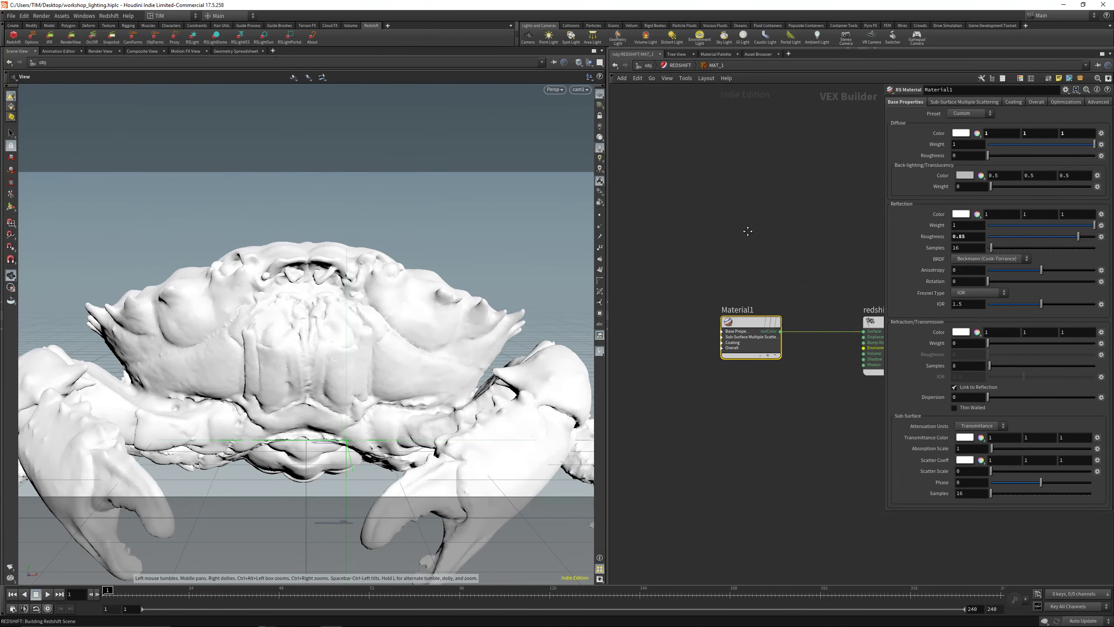
click(643, 65)
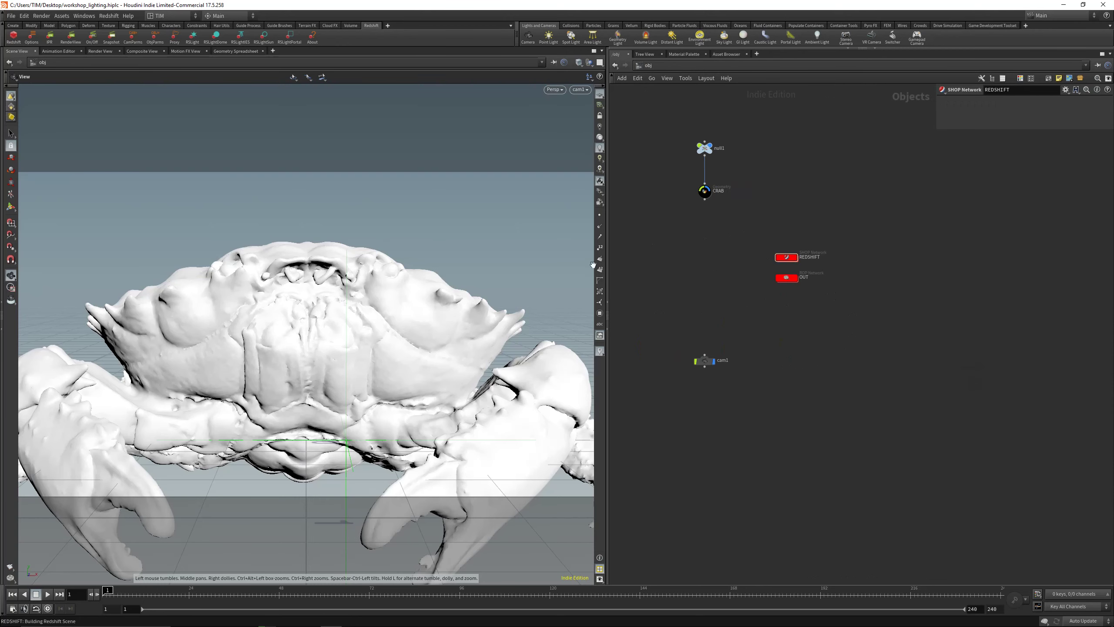
Leave the cam1 view for a free perspective and place a Redshift light beside the crab
right_drag(335, 327, 307, 184)
drag(307, 185, 364, 219)
right_drag(364, 220, 346, 189)
drag(346, 188, 338, 191)
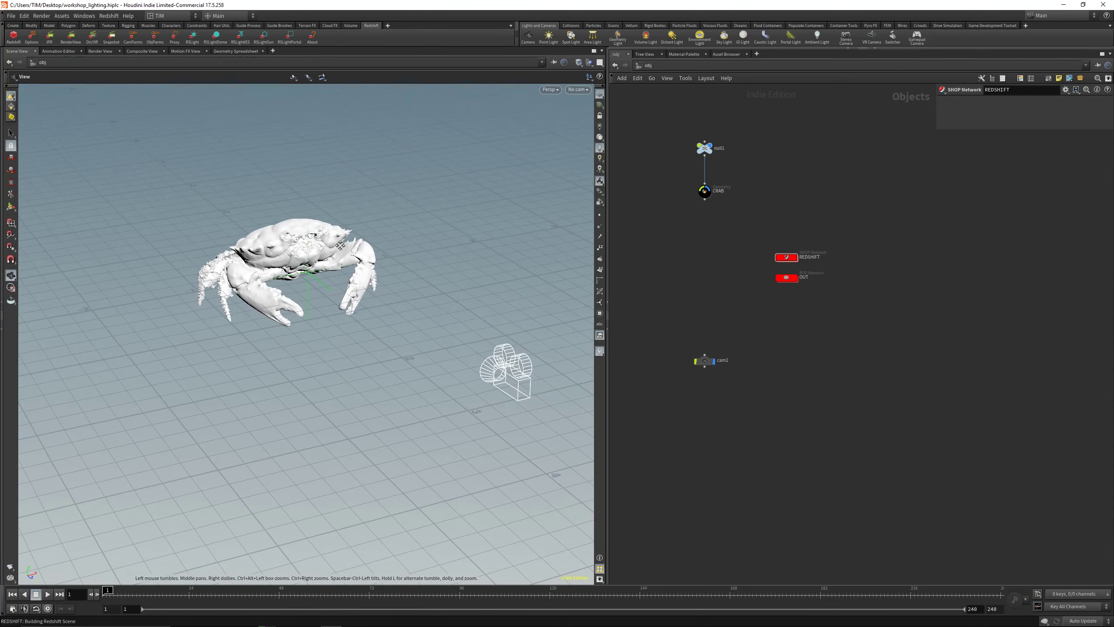
middle_drag(337, 191, 307, 206)
click(194, 39)
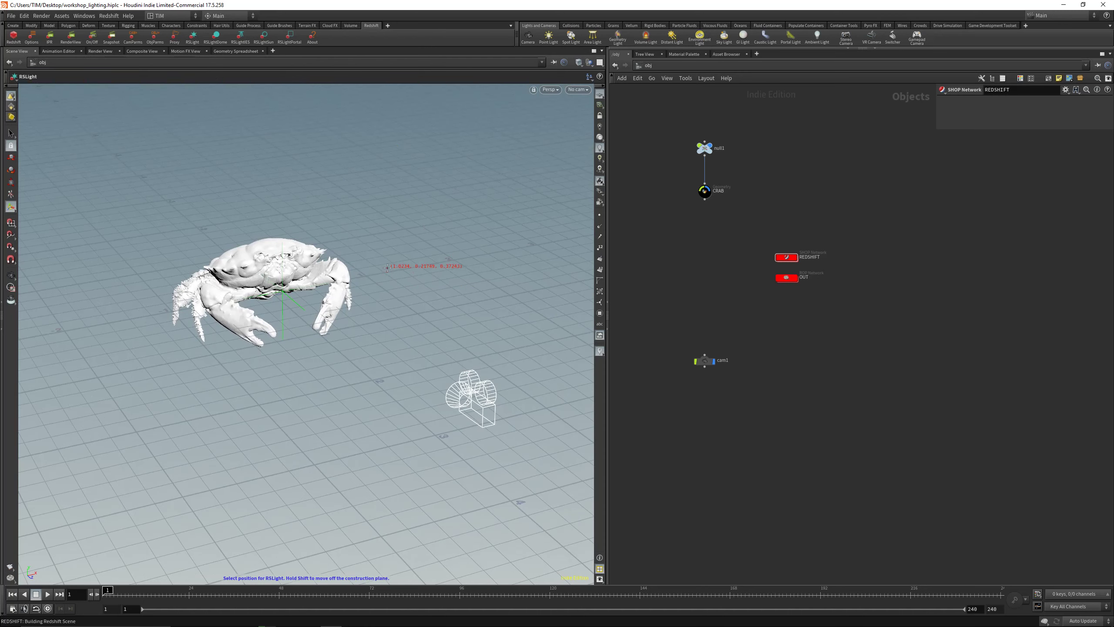
click(388, 267)
Rotate rslight1 90 degrees around Y and move it to about X 2.12, Y 0.63 beside the crab
alt+drag(460, 285, 400, 291)
alt+middle_drag(470, 309, 420, 363)
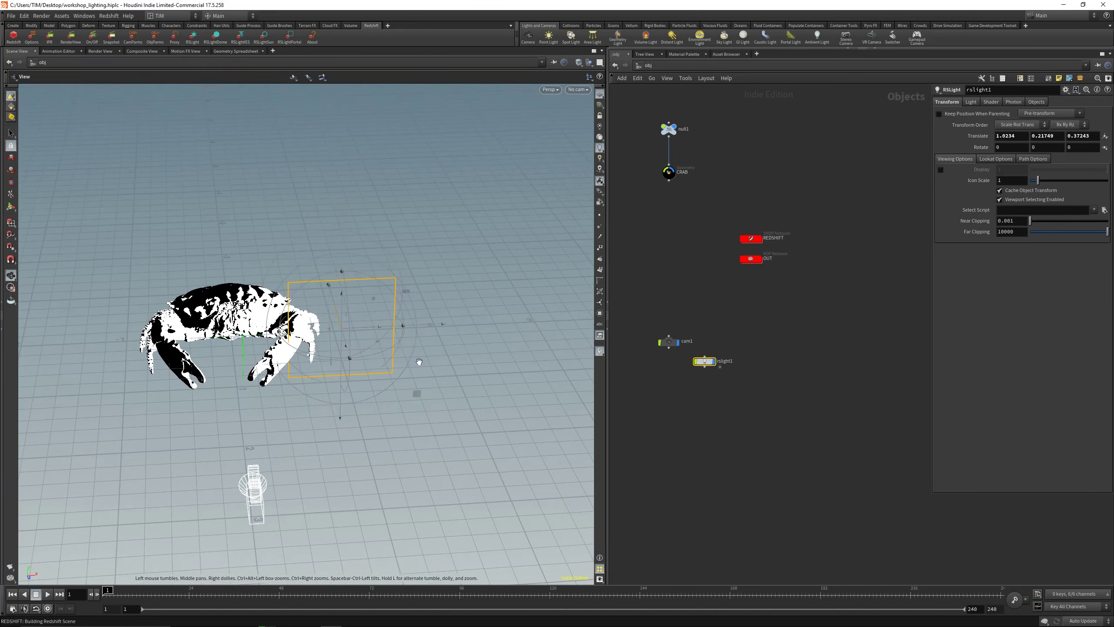
drag(371, 357, 417, 324)
drag(374, 294, 492, 250)
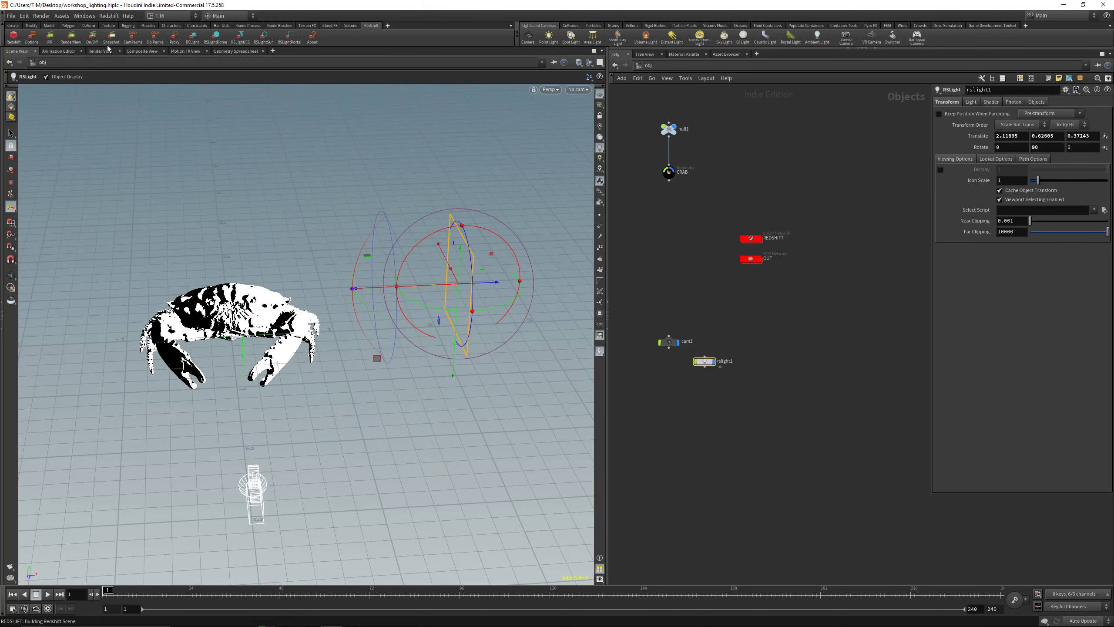
Preview the side-lit crab in the Redshift Render View and close the window
click(79, 42)
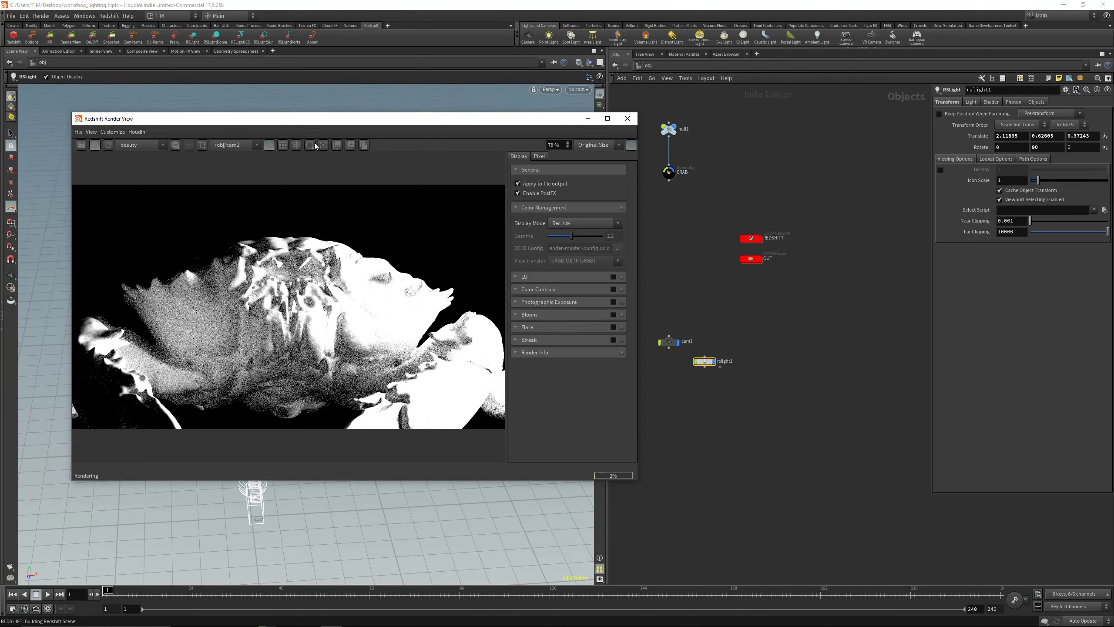
drag(326, 125, 337, 126)
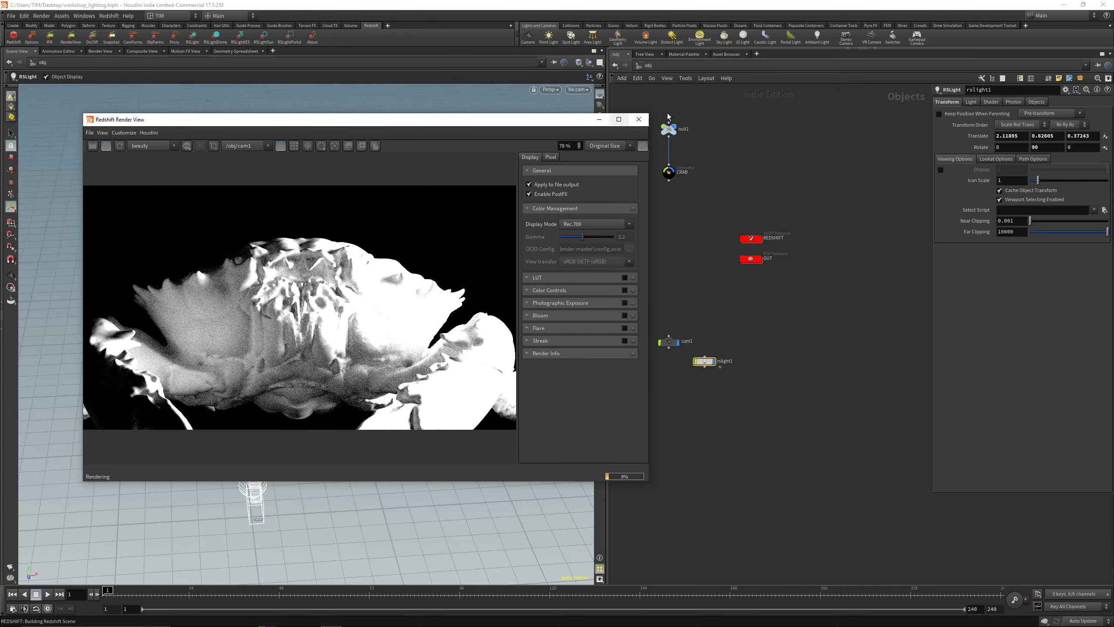
click(638, 119)
In the top view, move rslight1 away from the crab to about X 3.29, Z 0.07
alt+drag(380, 285, 289, 252)
right_drag(290, 252, 308, 298)
drag(308, 298, 341, 307)
key(space+3)
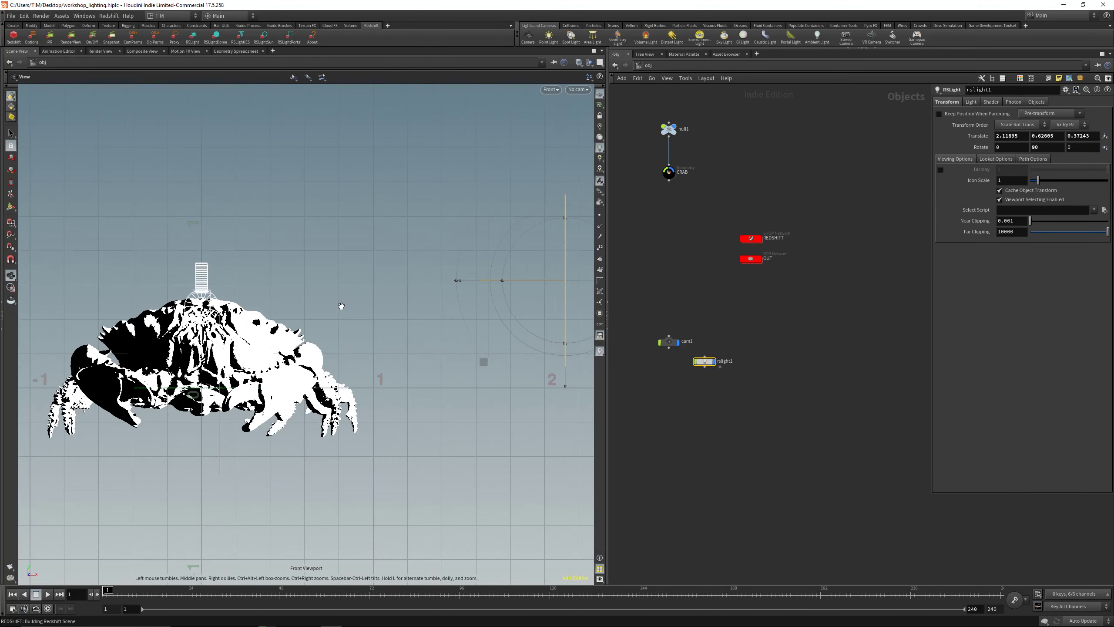
key(space+2)
key(Return)
drag(446, 307, 530, 285)
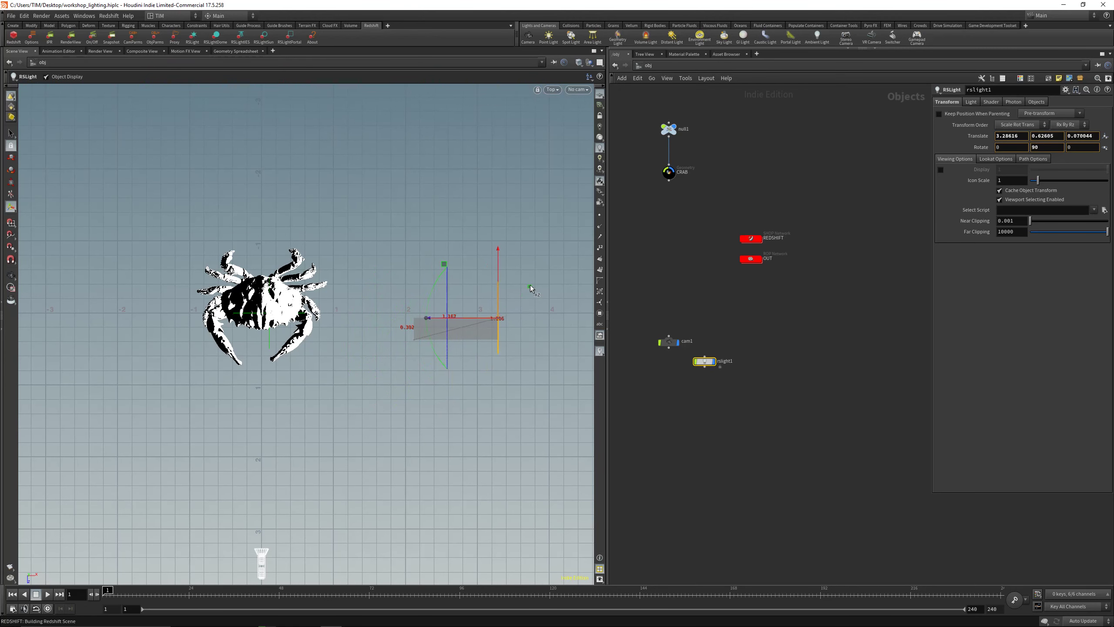
Set the first two area size values of rslight1 to 5 and 5
click(971, 101)
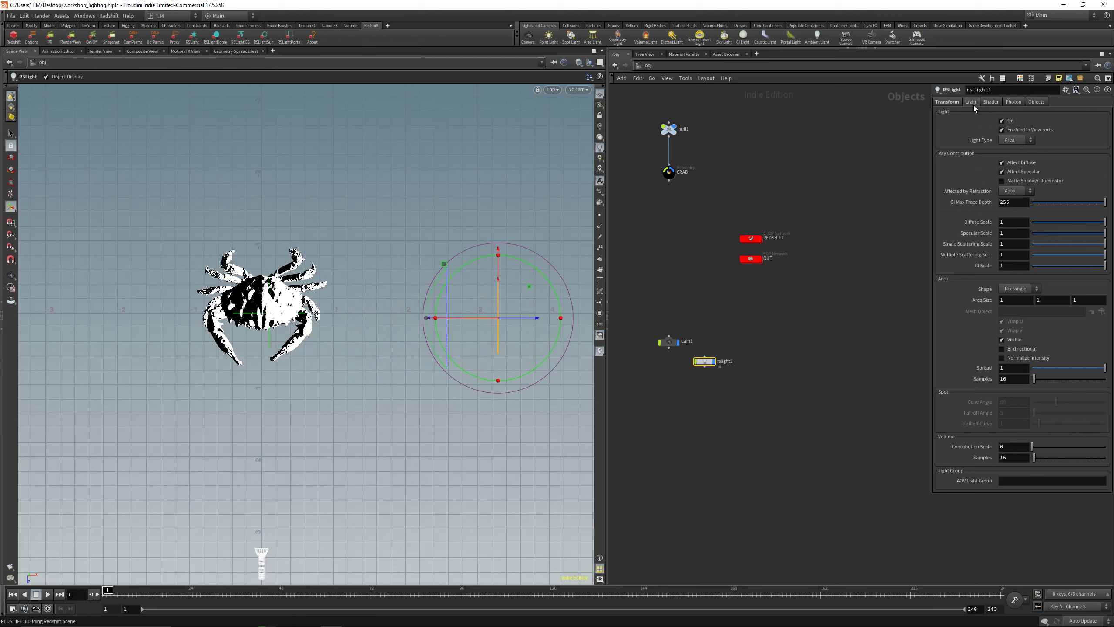
click(1008, 302)
text(5)
key(Return)
click(1042, 301)
text(5)
key(Return)
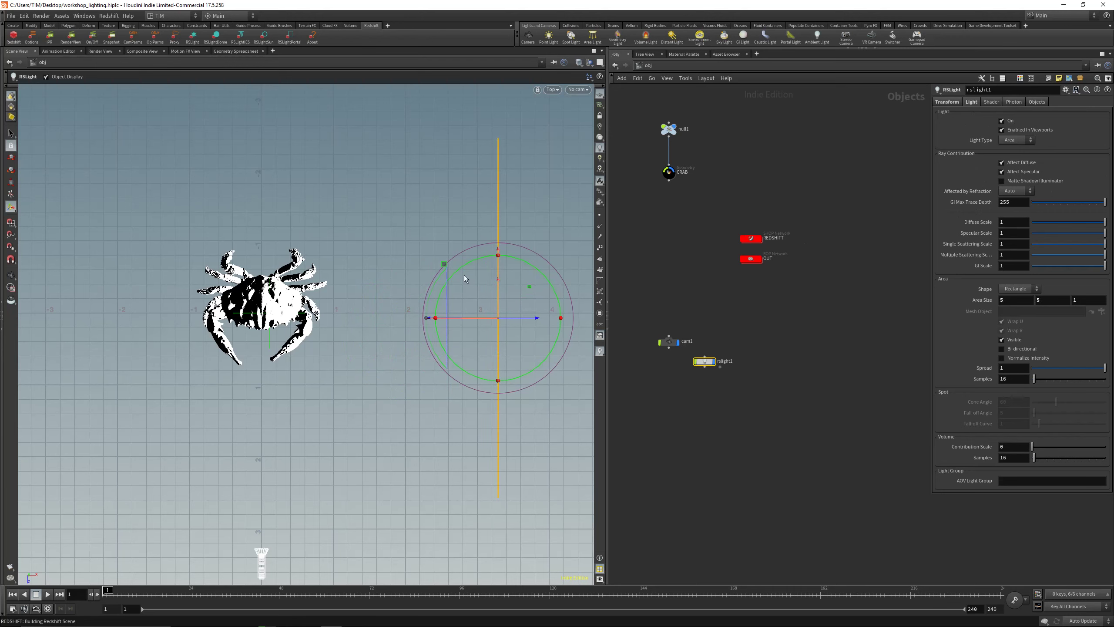
Switch to the perspective view and set rslight1's intensity multiplier to 1
key(space+1)
alt+drag(265, 301, 386, 347)
key(Return)
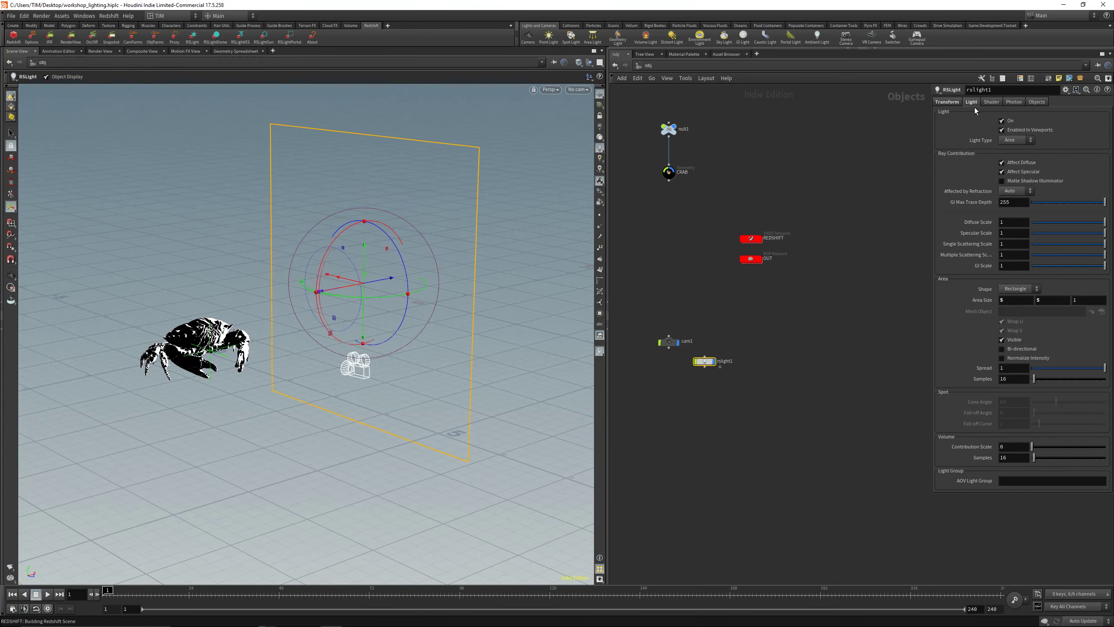
click(991, 102)
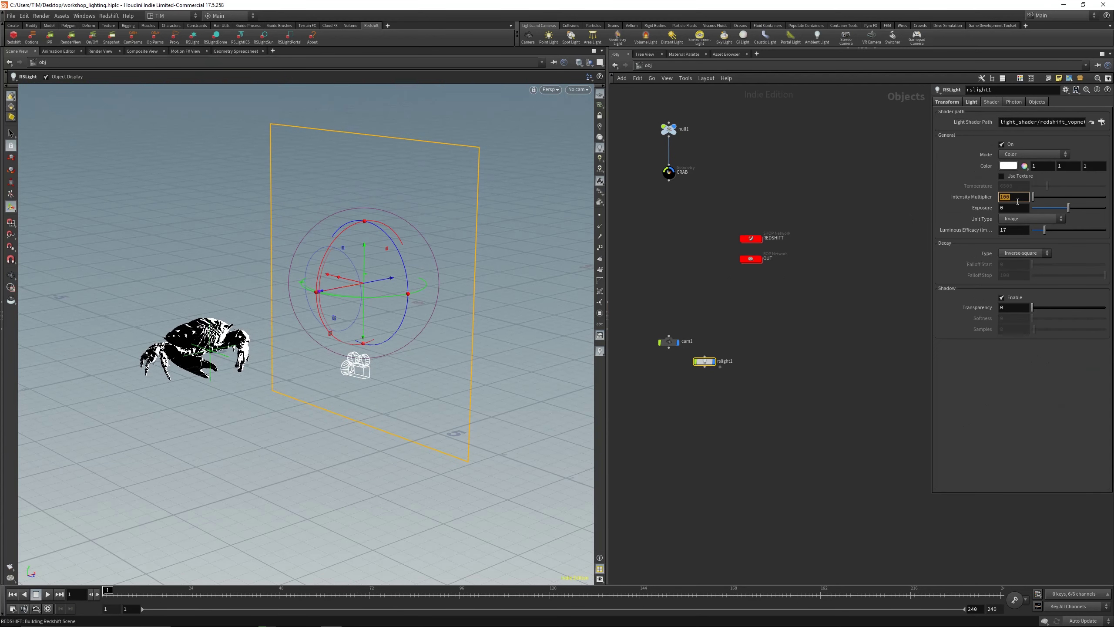
text(1)
key(Return)
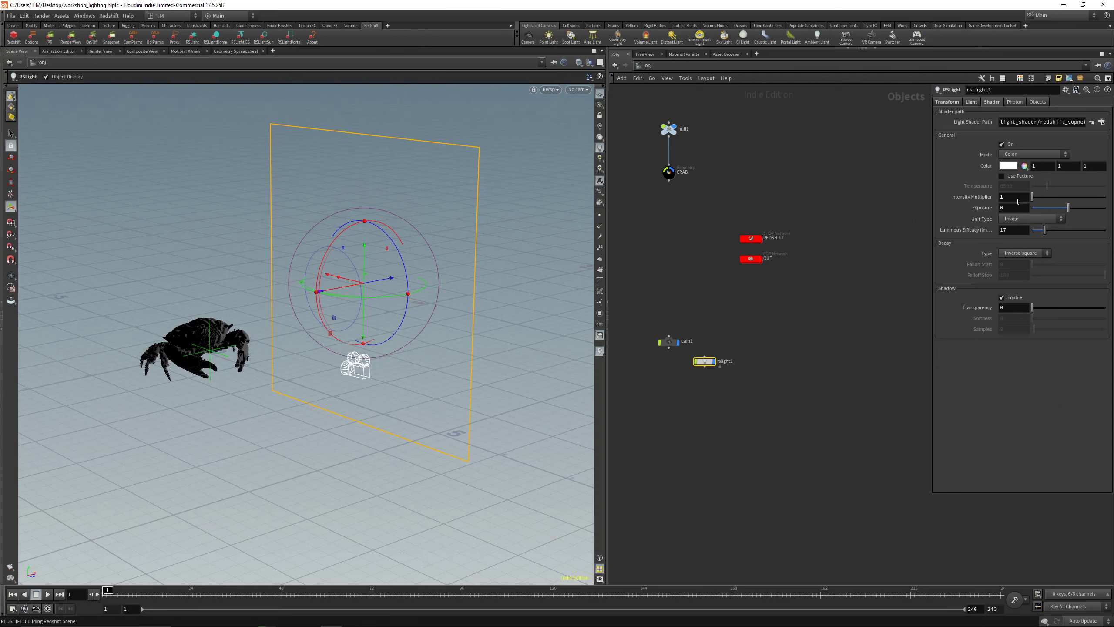
Save the scene, then look through cam1 and preview the crab in the Redshift Render View
click(11, 275)
key(ctrl+s)
mouse_move(318, 313)
mouse_down()
mouse_move(326, 301)
mouse_move(311, 298)
mouse_up()
click(578, 90)
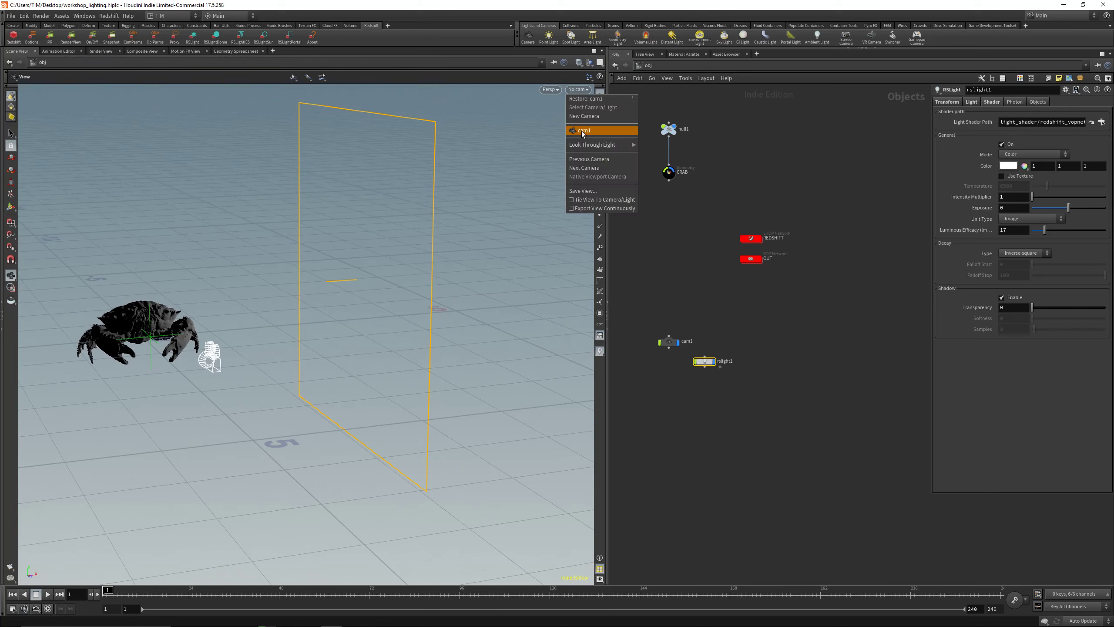
click(583, 130)
click(71, 37)
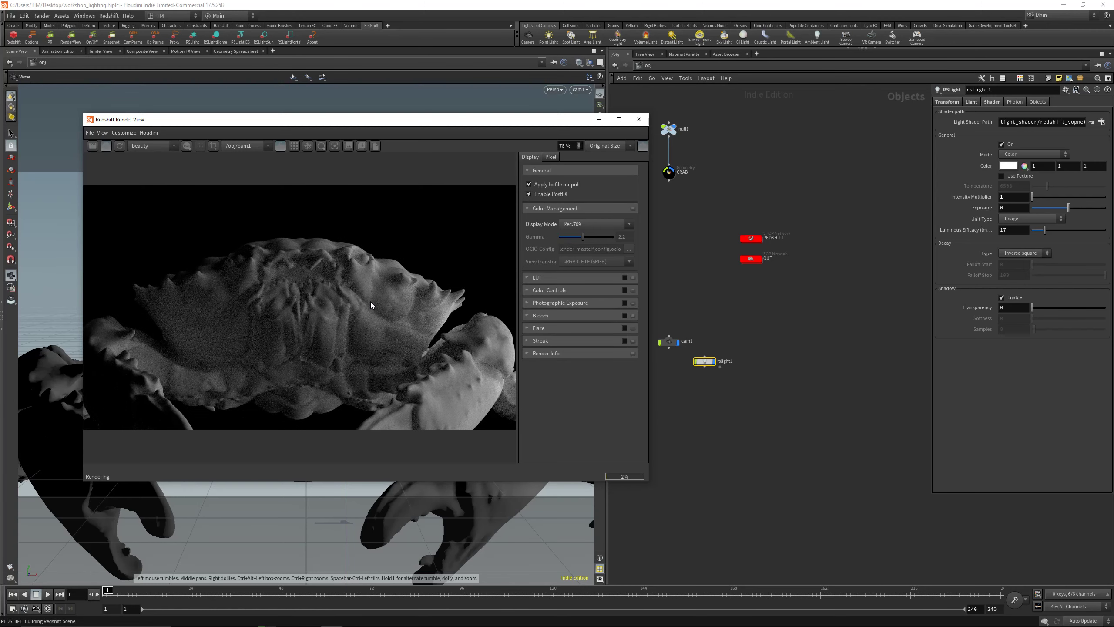
drag(296, 119, 0, 67)
Move the rslight1 node away from cam1 and pull the camera back to about Y 0.47, Z 4.61
drag(705, 365, 755, 437)
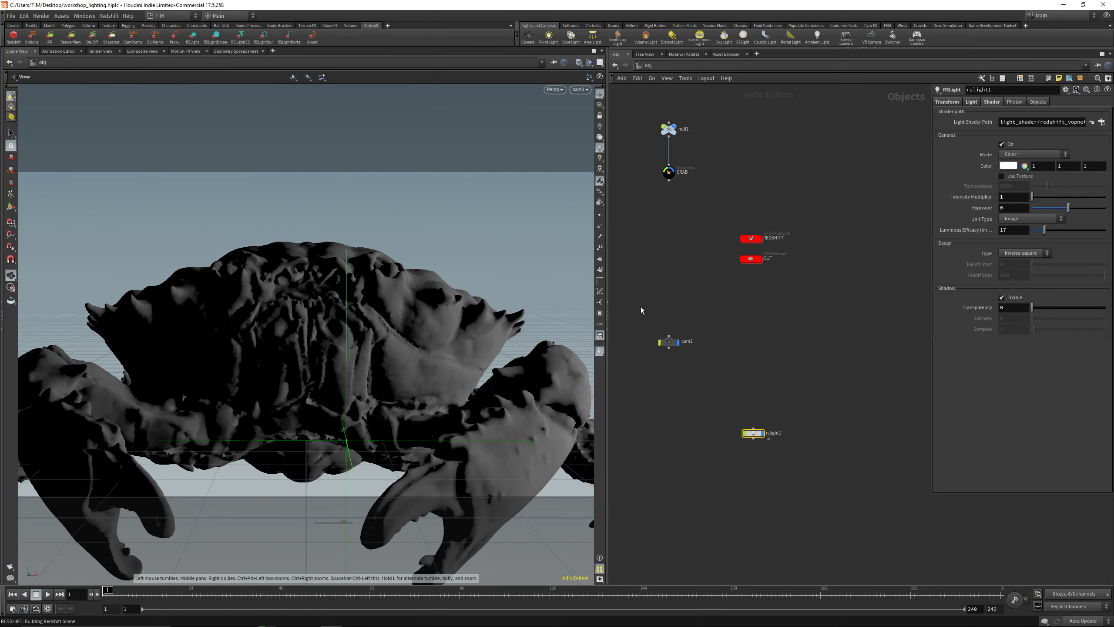
click(668, 342)
click(10, 207)
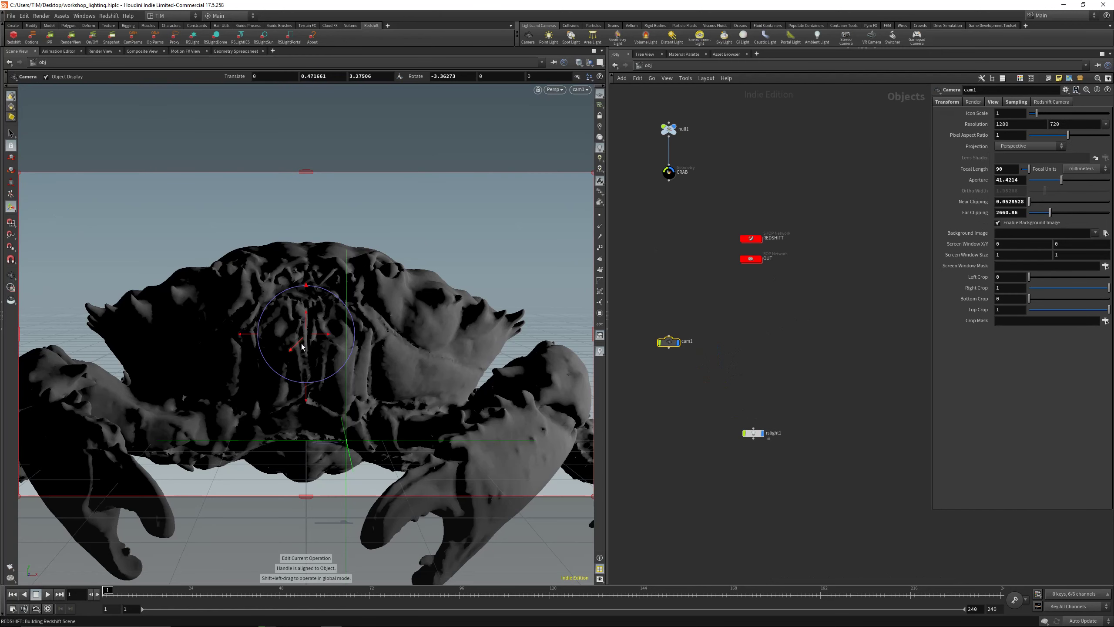
drag(297, 344, 212, 445)
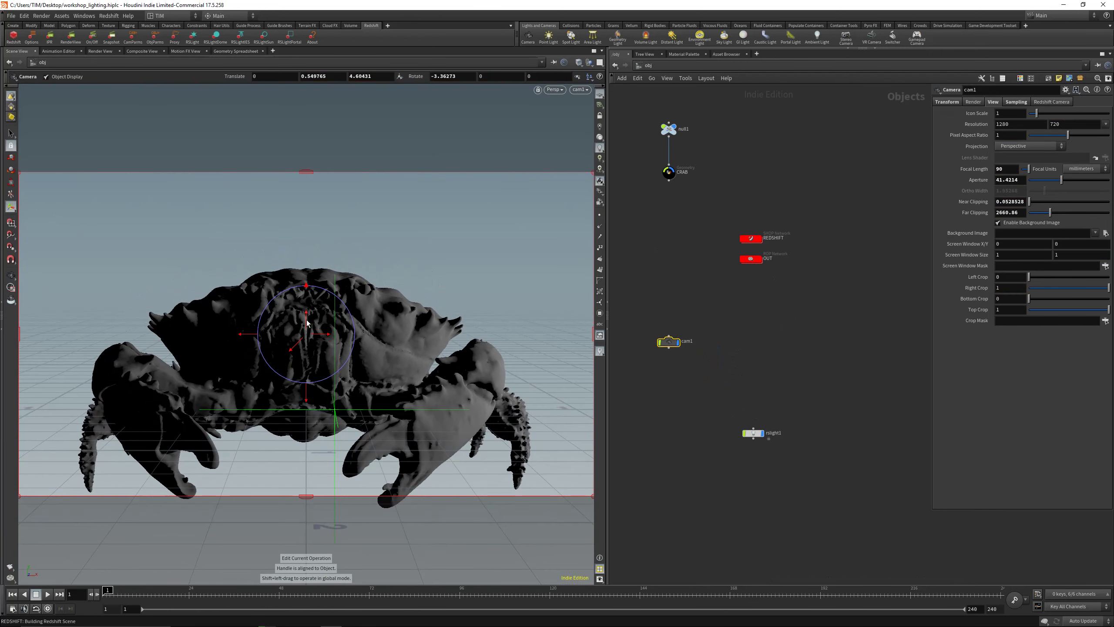
mouse_move(307, 322)
mouse_down()
mouse_move(308, 344)
mouse_move(316, 317)
mouse_move(313, 334)
mouse_up()
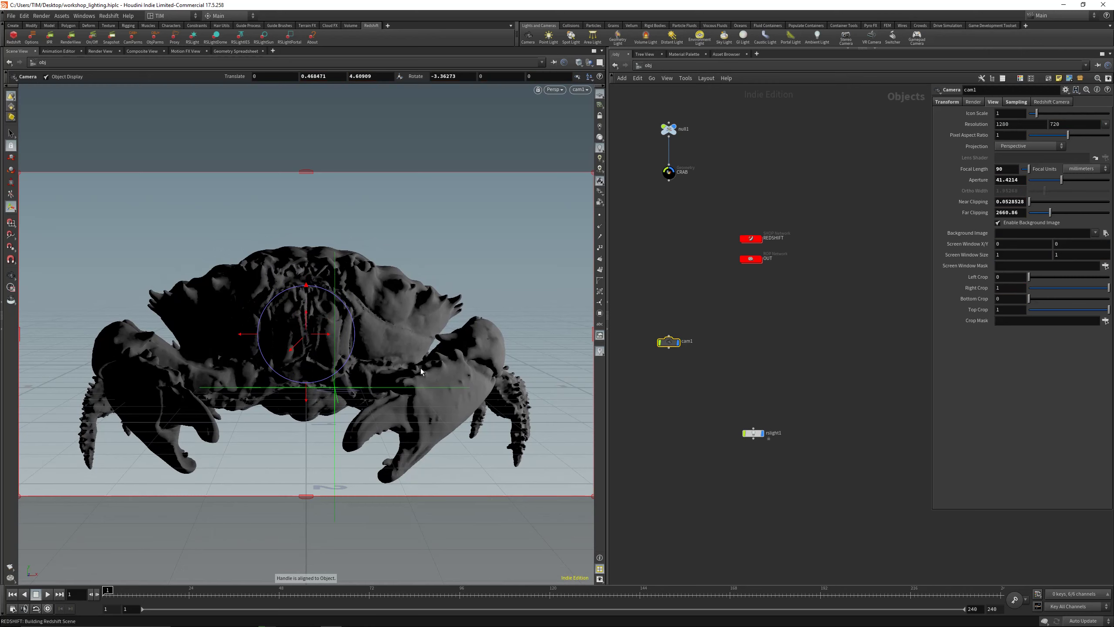
Raise cam1 to about Y 4.66, Z 3.60 and tilt it to about -52 degrees around X, looking down on the crab
drag(309, 393, 358, 193)
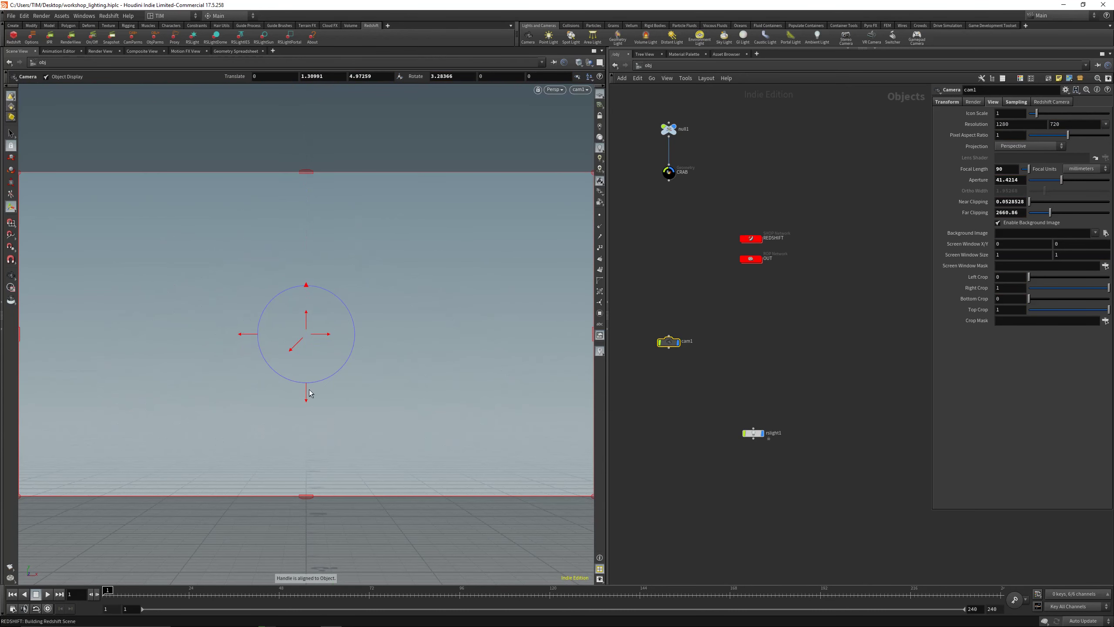
drag(308, 392, 317, 490)
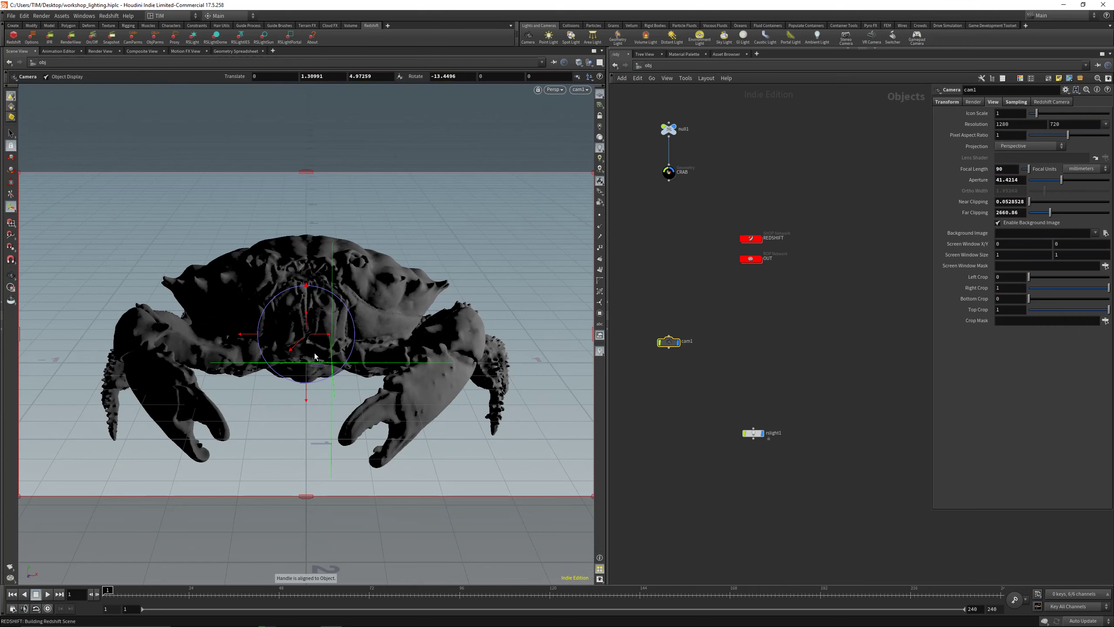
drag(306, 320, 324, 117)
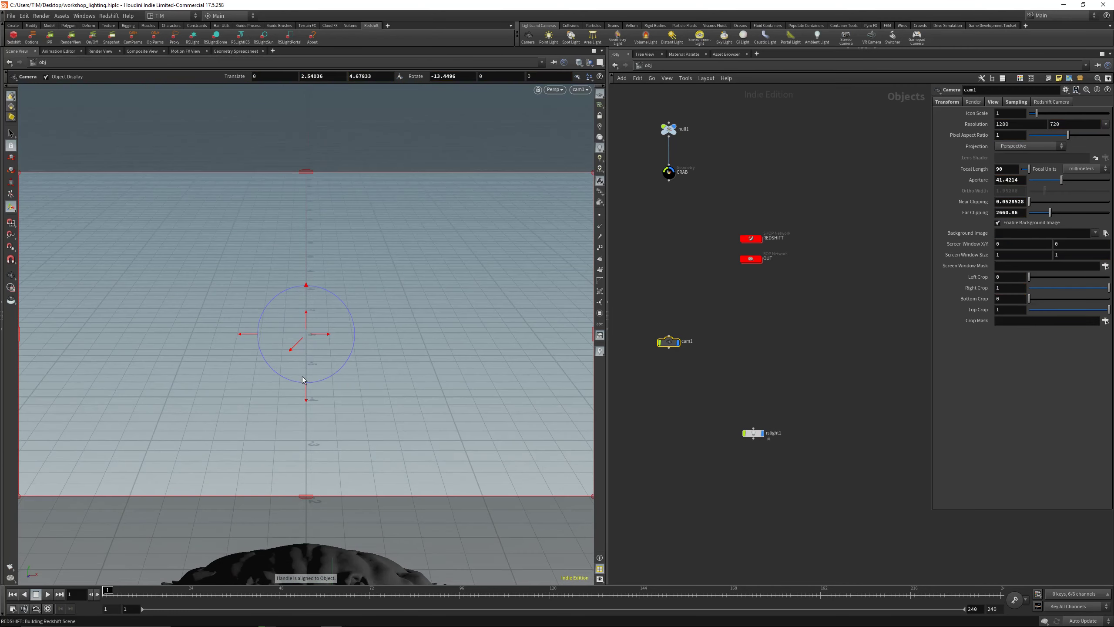
drag(305, 397, 306, 464)
click(600, 115)
alt+drag(304, 353, 305, 399)
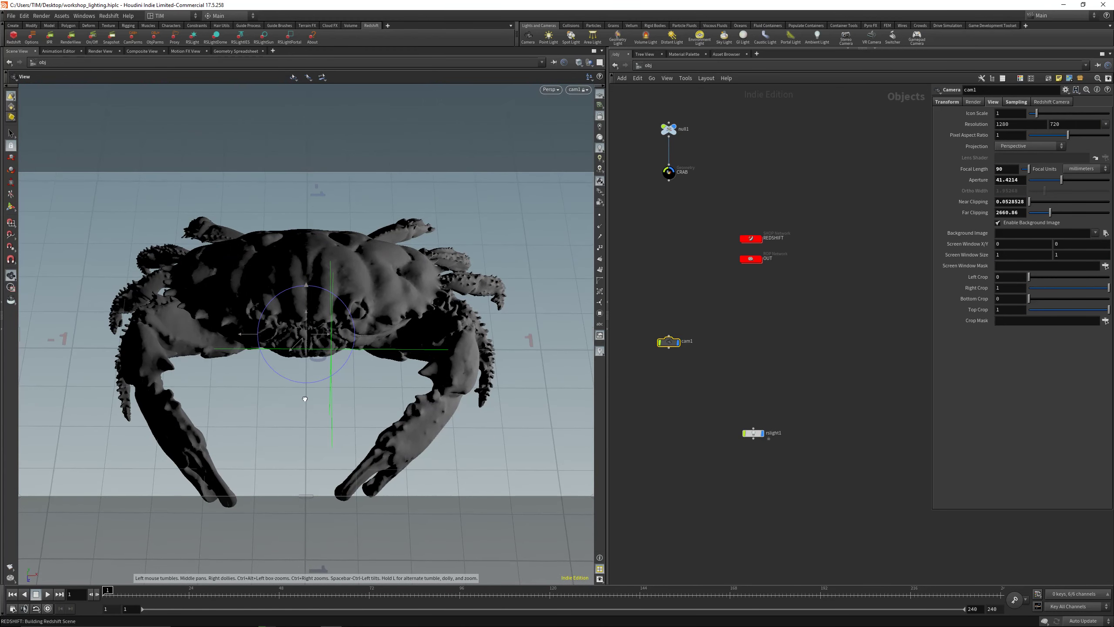
mouse_move(322, 340)
mouse_down()
mouse_move(319, 378)
mouse_move(319, 353)
mouse_up()
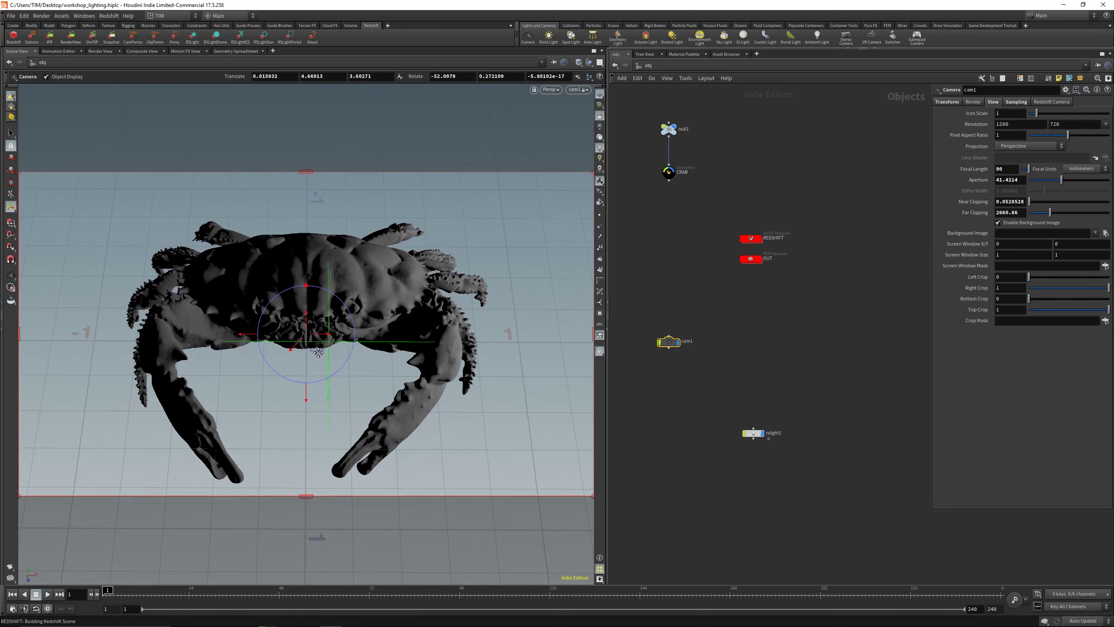
Save the scene with cam1's resolution set to 1920 x 1080 and check the new framing in the Redshift Render View
key(ctrl+s)
click(1105, 124)
click(1074, 149)
click(850, 268)
key(ctrl+s)
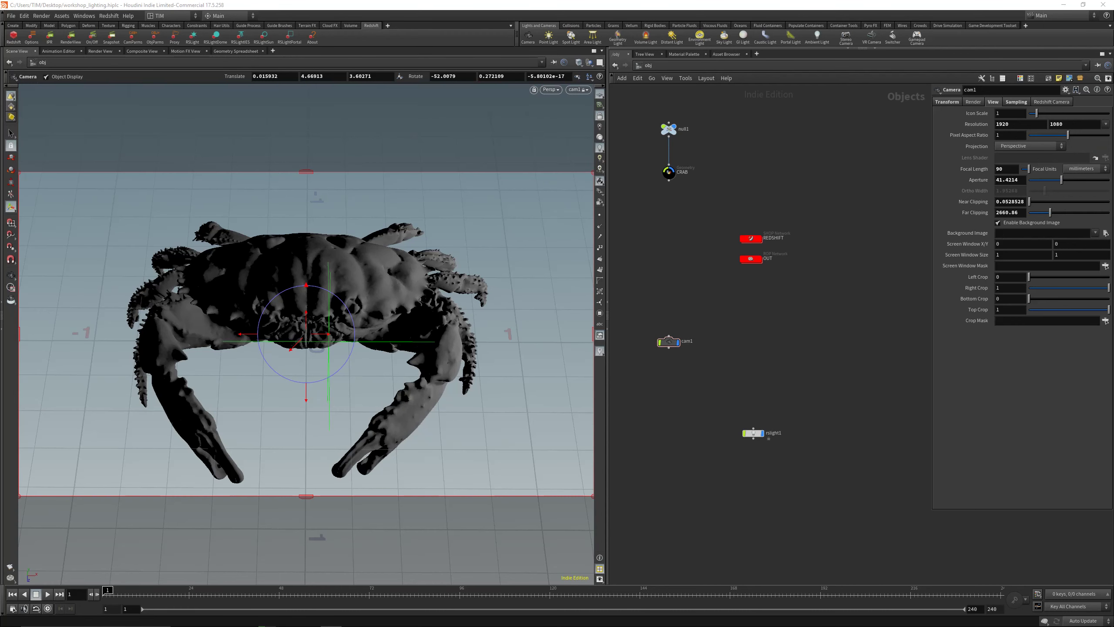
drag(0, 175, 499, 106)
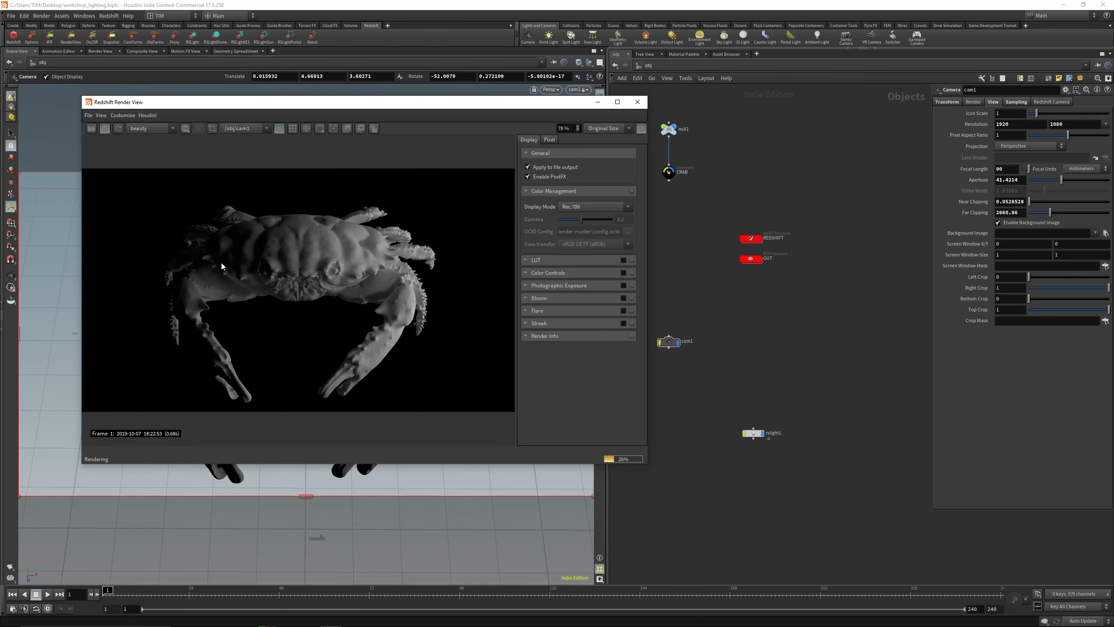
drag(386, 103, 0, 144)
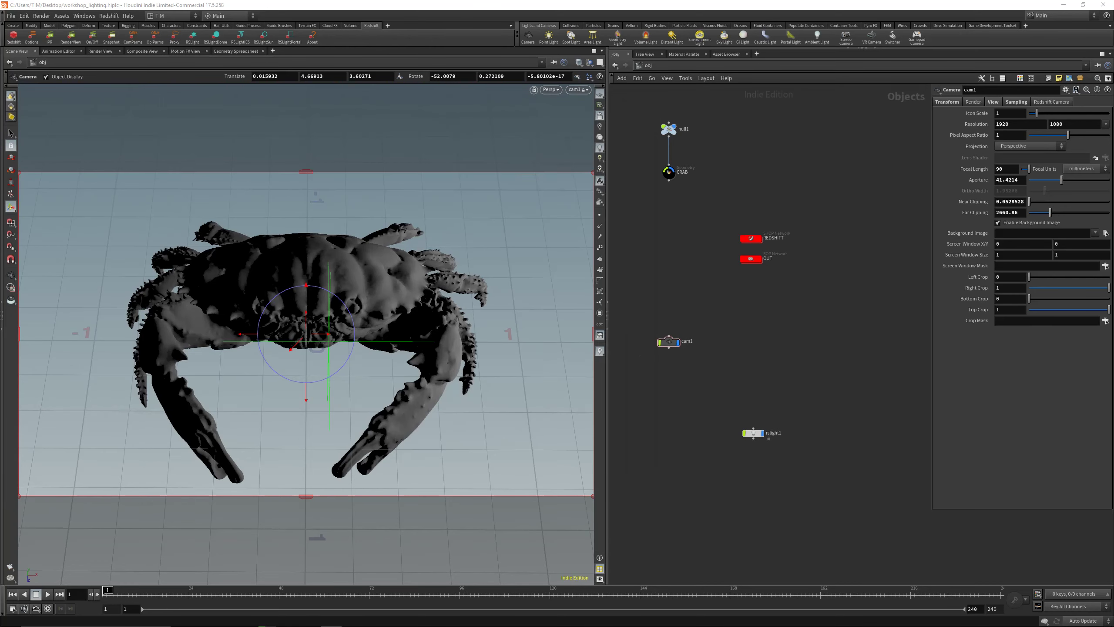
Look through rslight1 in the viewport and place a smaller Redshift Render View over the node network
drag(711, 401, 812, 472)
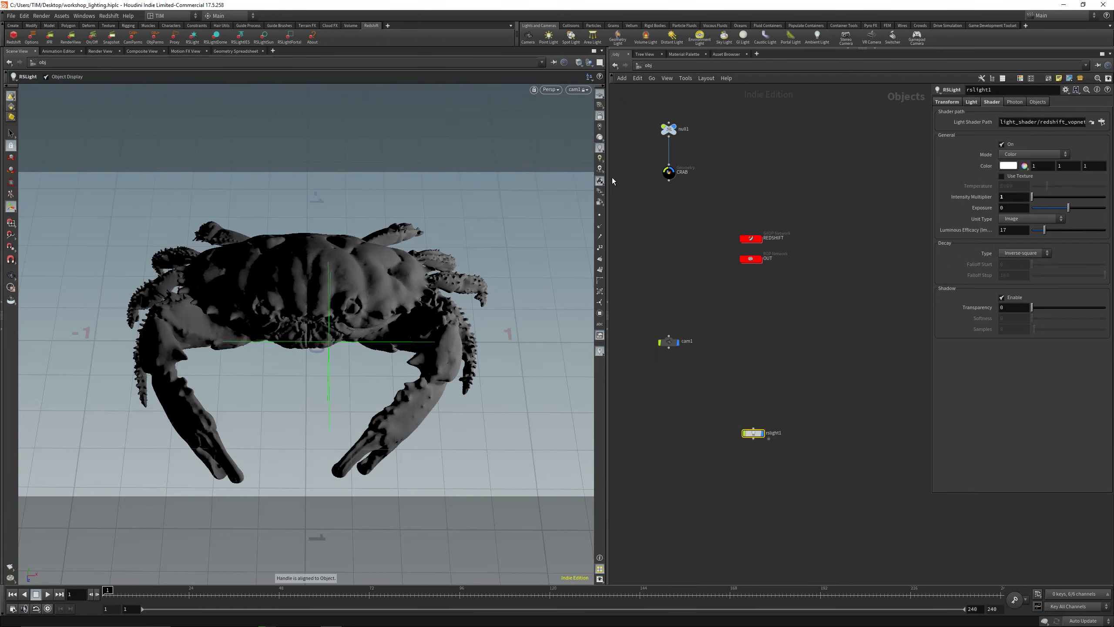
click(578, 90)
mouse_move(605, 145)
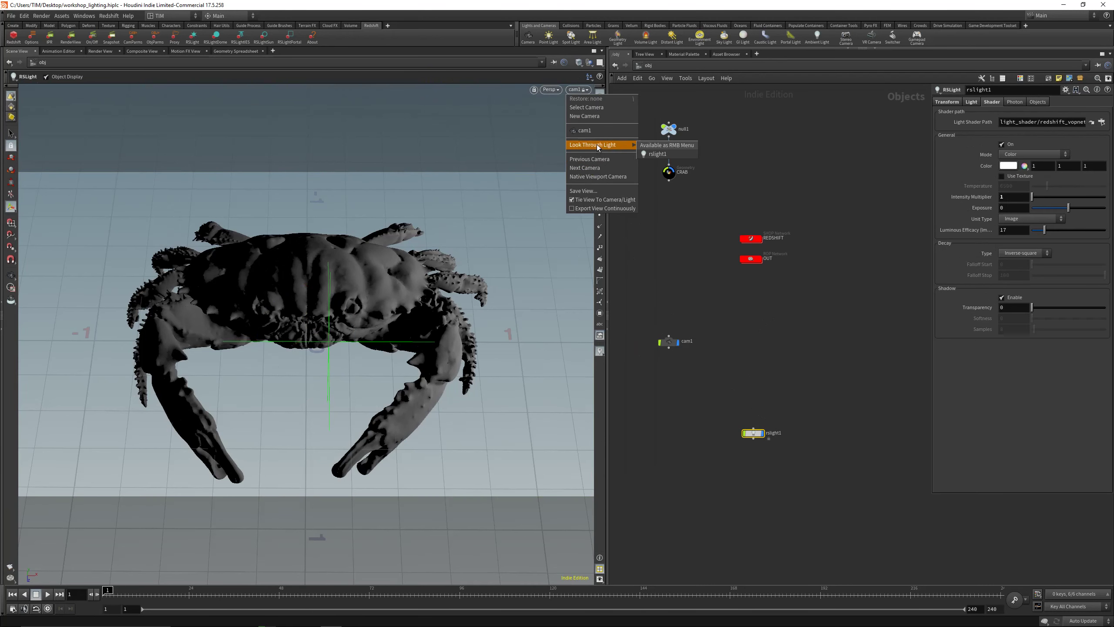
click(658, 153)
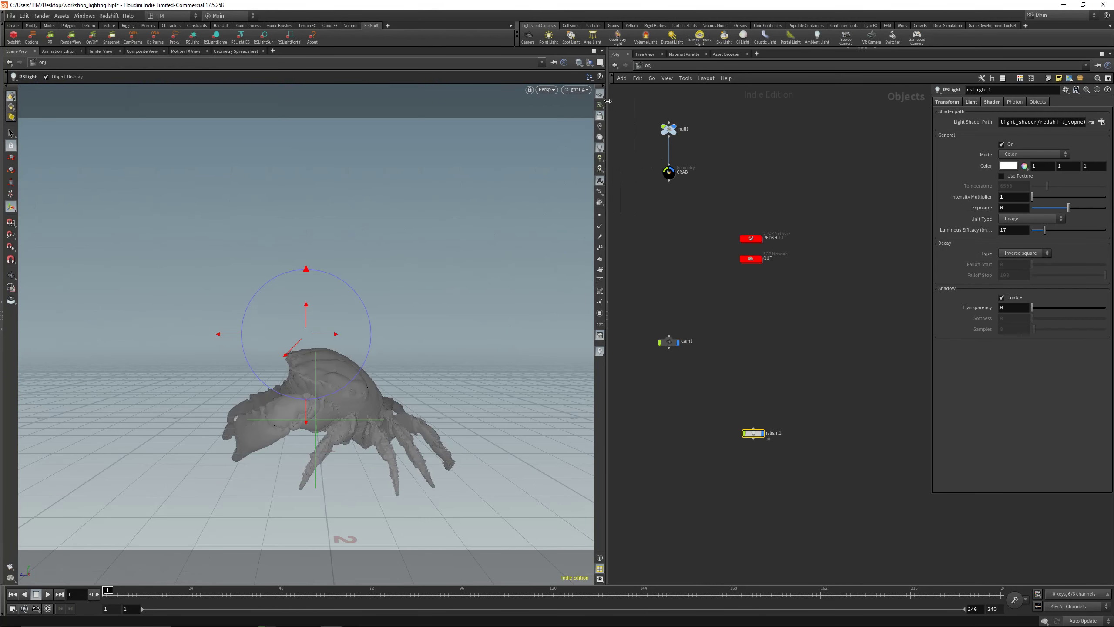
drag(94, 179, 801, 124)
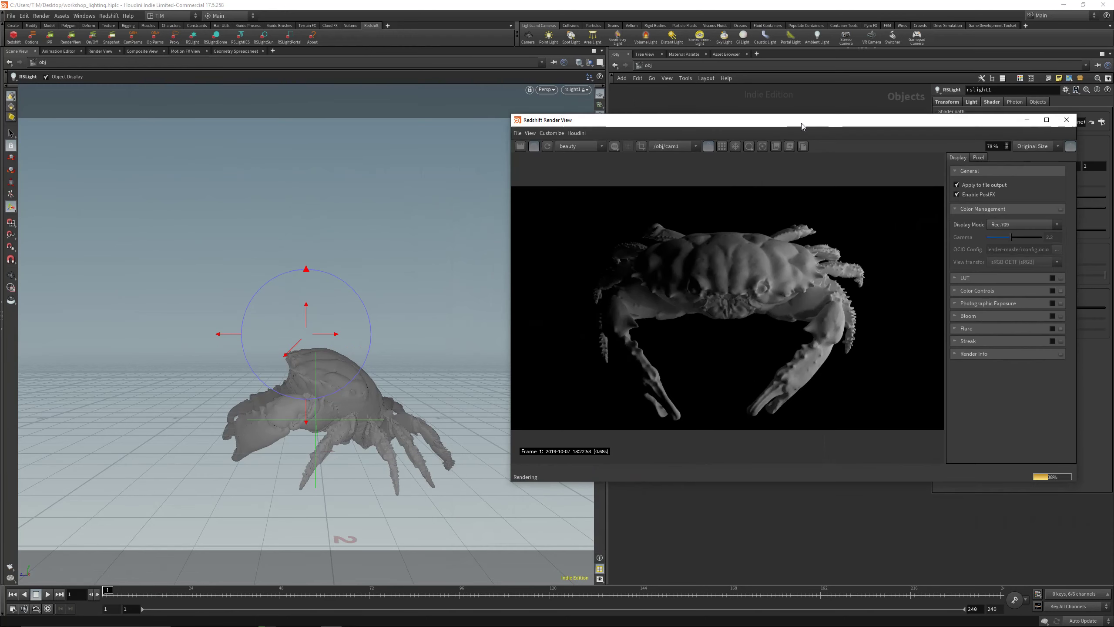
drag(514, 114, 685, 189)
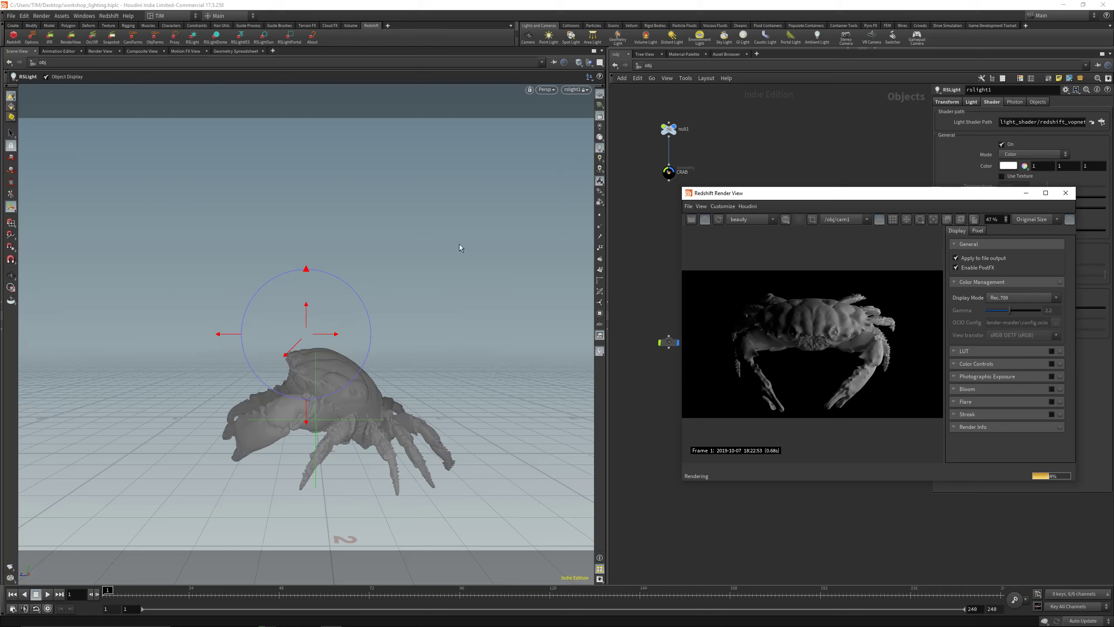
Reposition rslight1 by navigating its tied view until the crab is larger and centred from the side
mouse_move(376, 363)
alt+middle_down()
mouse_move(395, 330)
mouse_move(373, 355)
alt+middle_up()
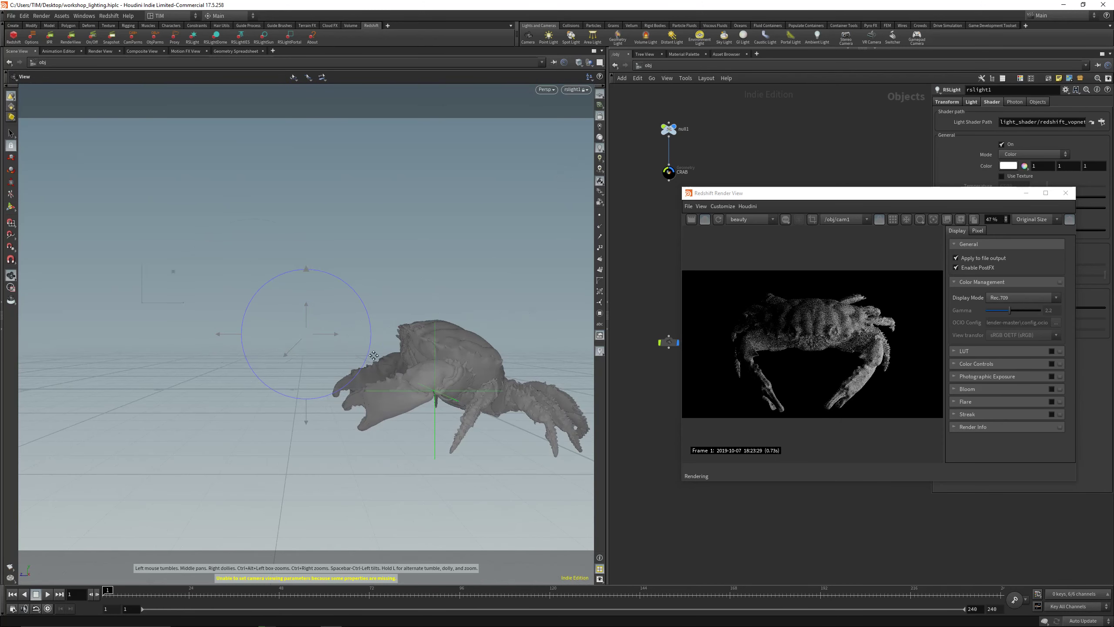
drag(373, 355, 333, 371)
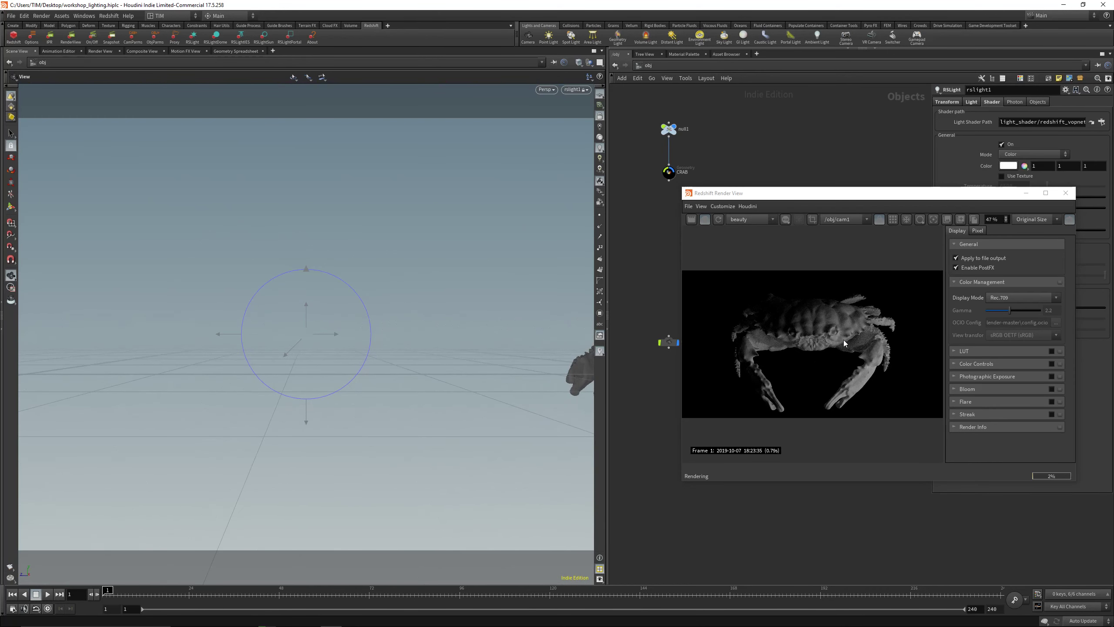
drag(377, 353, 318, 338)
key(Return)
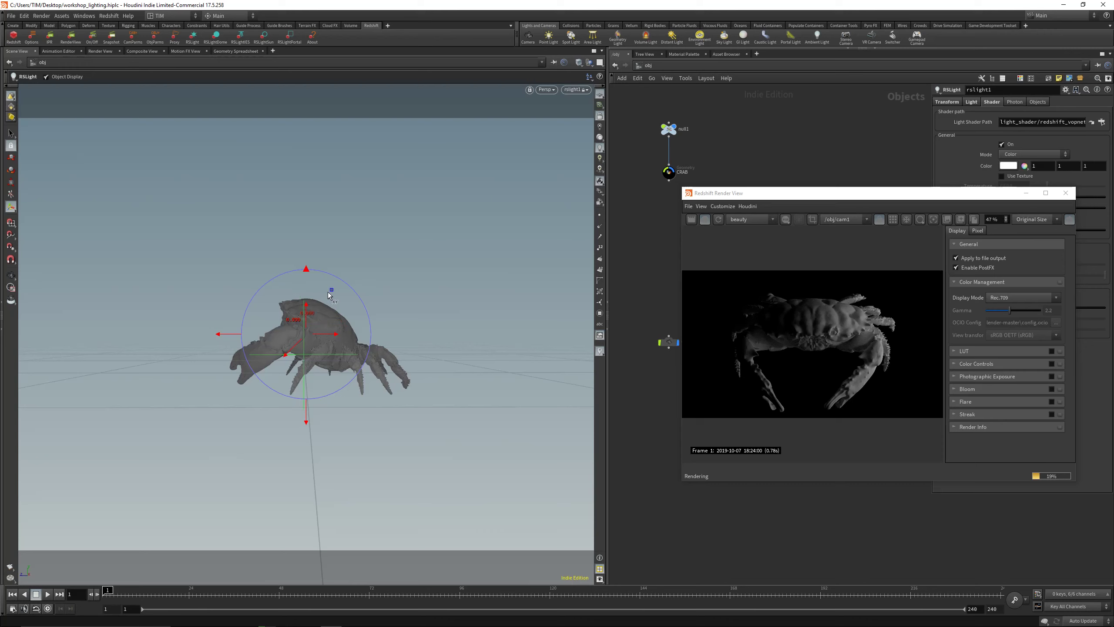
key(ctrl+z)
key(space)
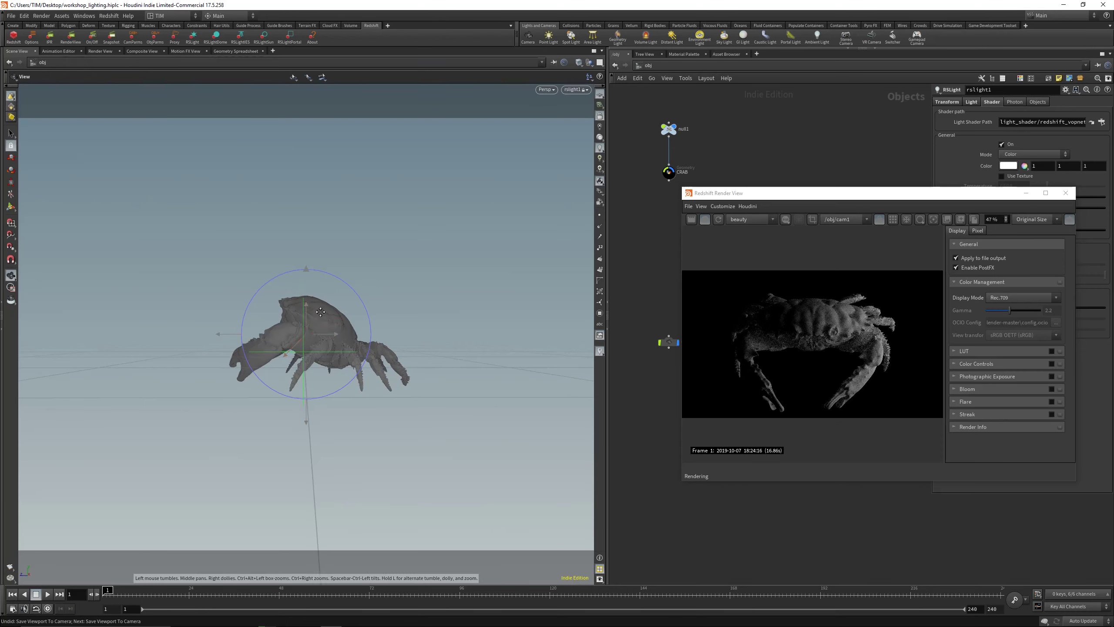
right_drag(334, 331, 318, 363)
middle_drag(311, 342, 315, 346)
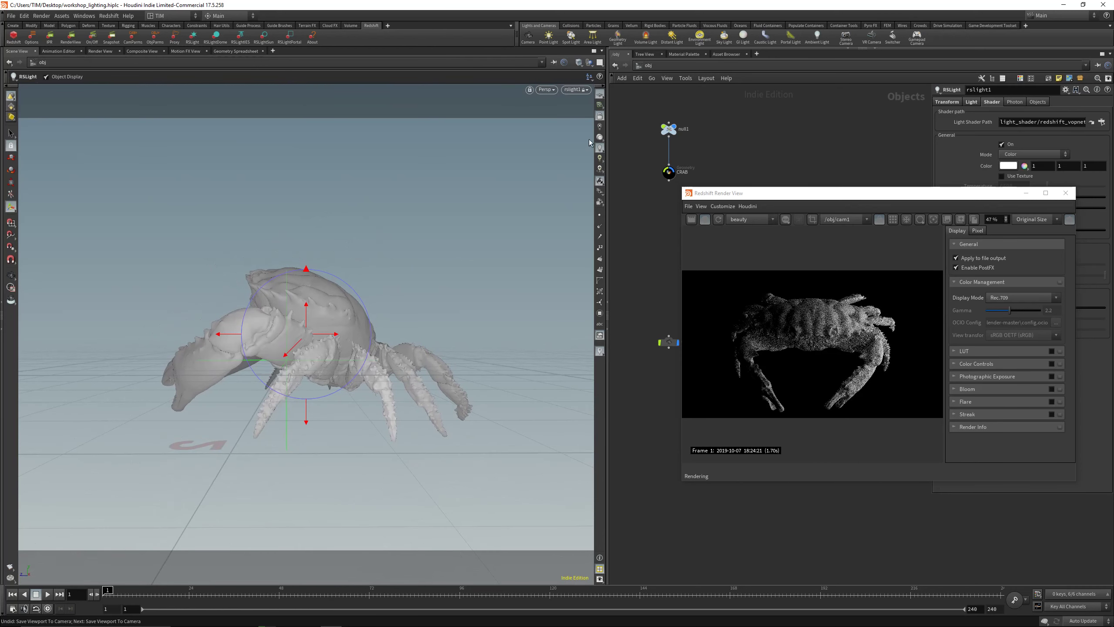
Detach the view from rslight1, look through cam1 again and save the scene
click(600, 115)
key(space)
drag(338, 434, 416, 448)
click(578, 89)
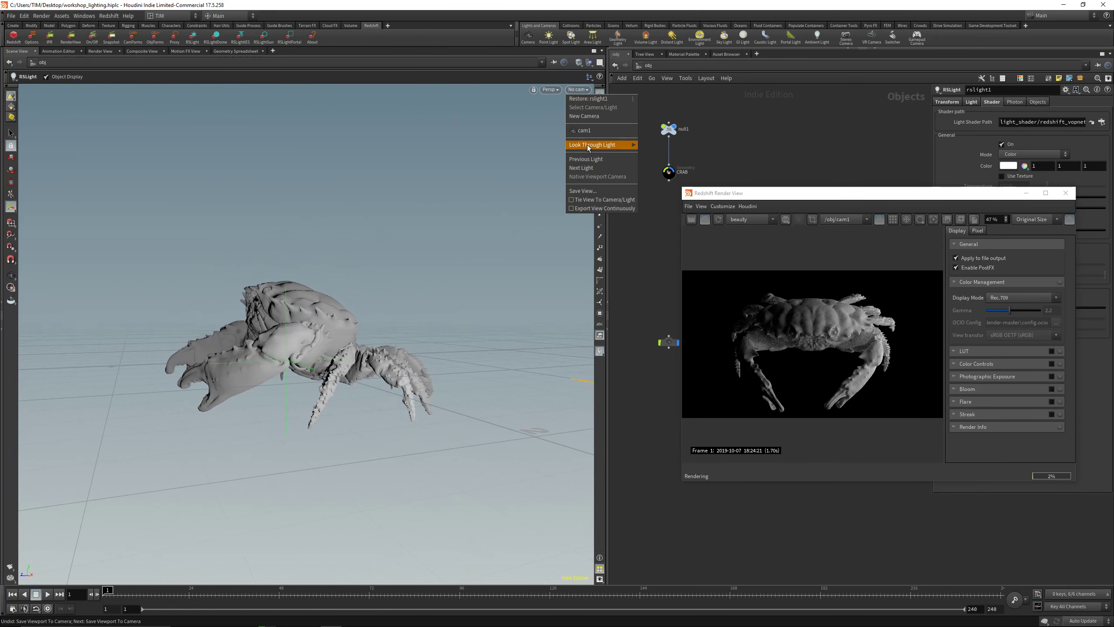
click(603, 130)
key(ctrl+s)
drag(845, 194, 239, 116)
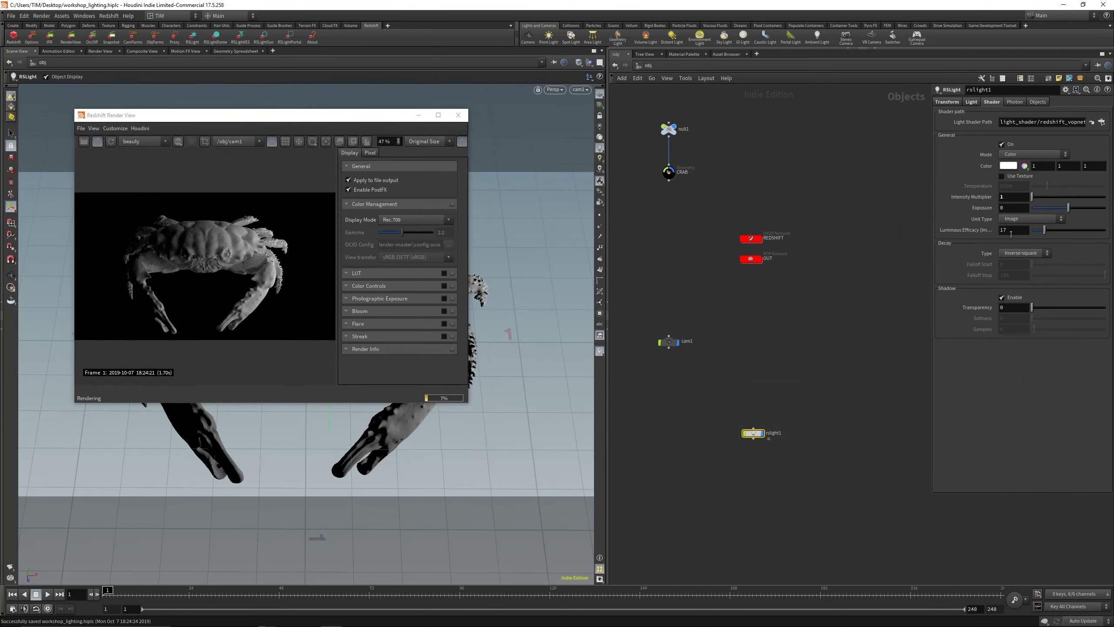
Set rslight1's area spread to 0 and enlarge the Redshift Render View to inspect the shadows
click(970, 101)
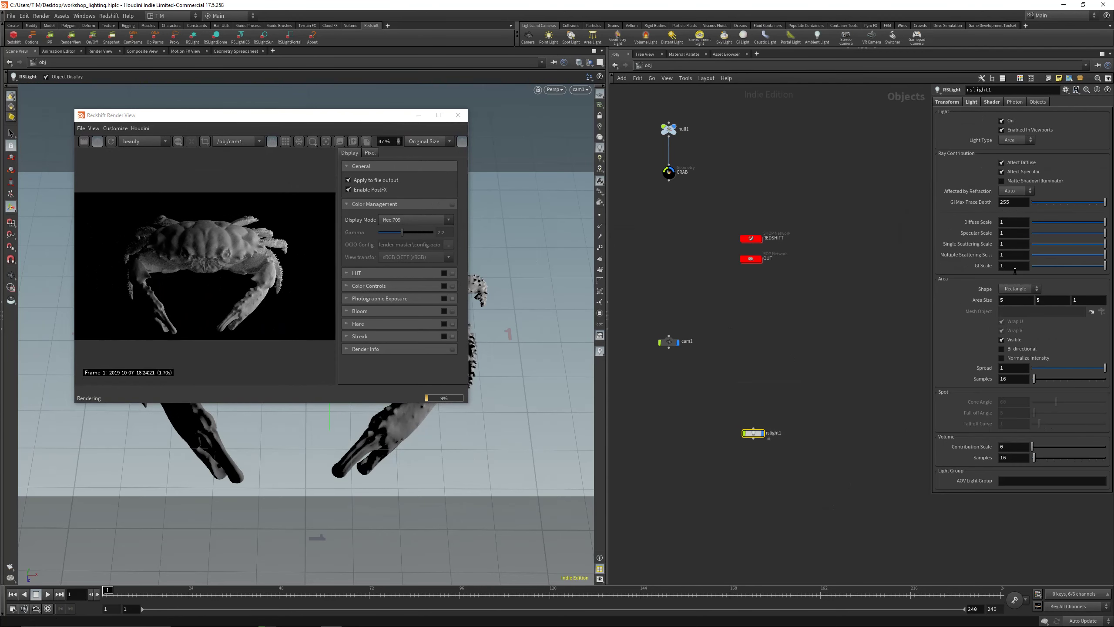
click(1007, 371)
text(0)
key(Return)
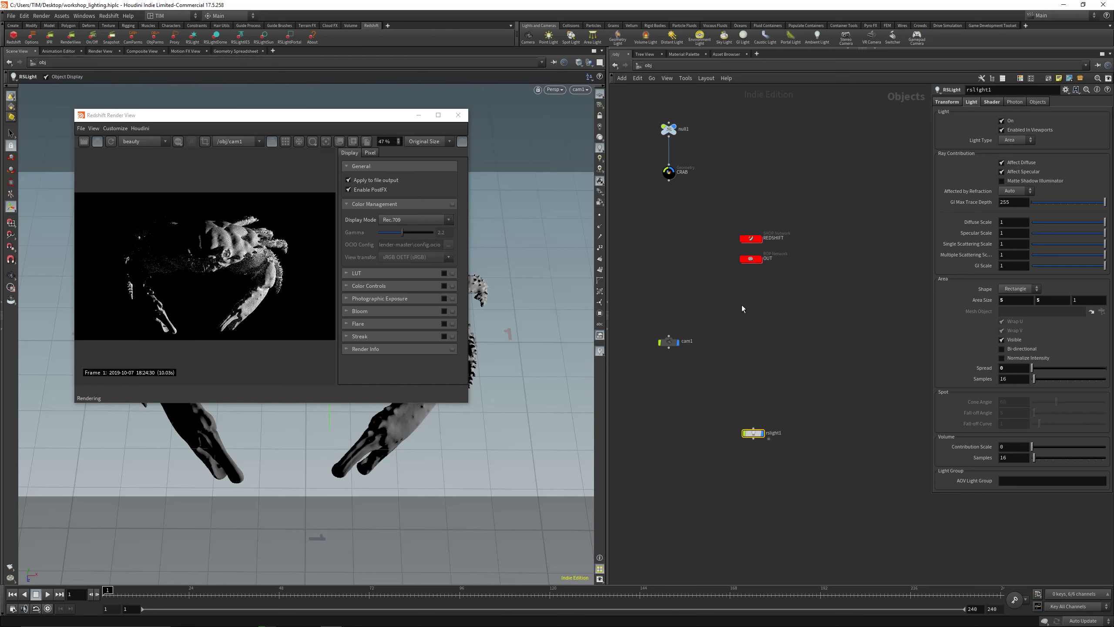
drag(292, 113, 333, 80)
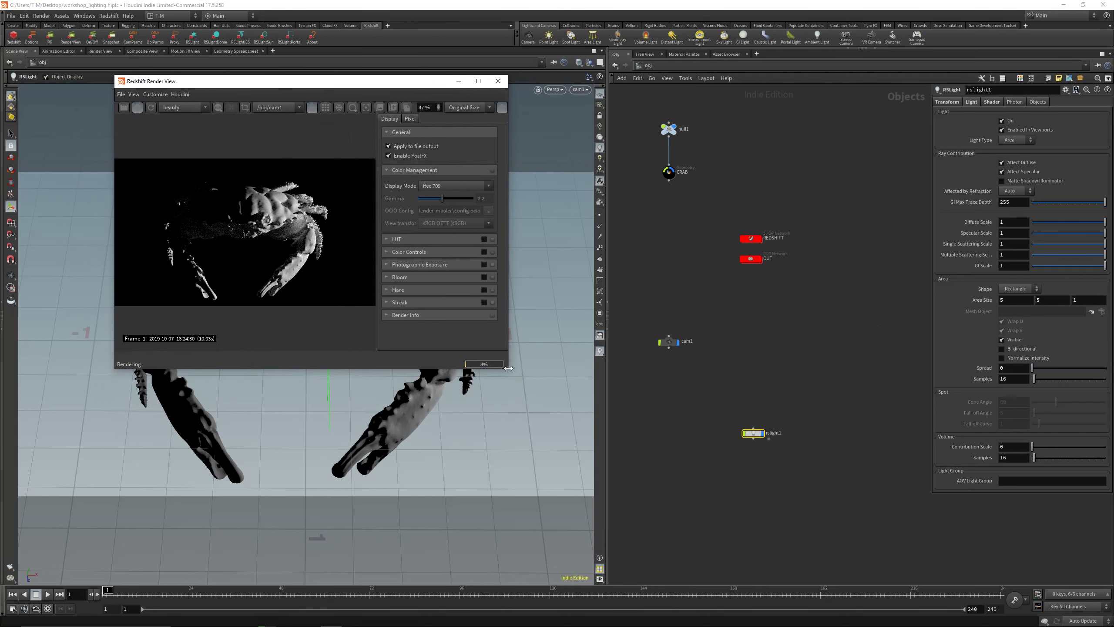
drag(508, 368, 672, 452)
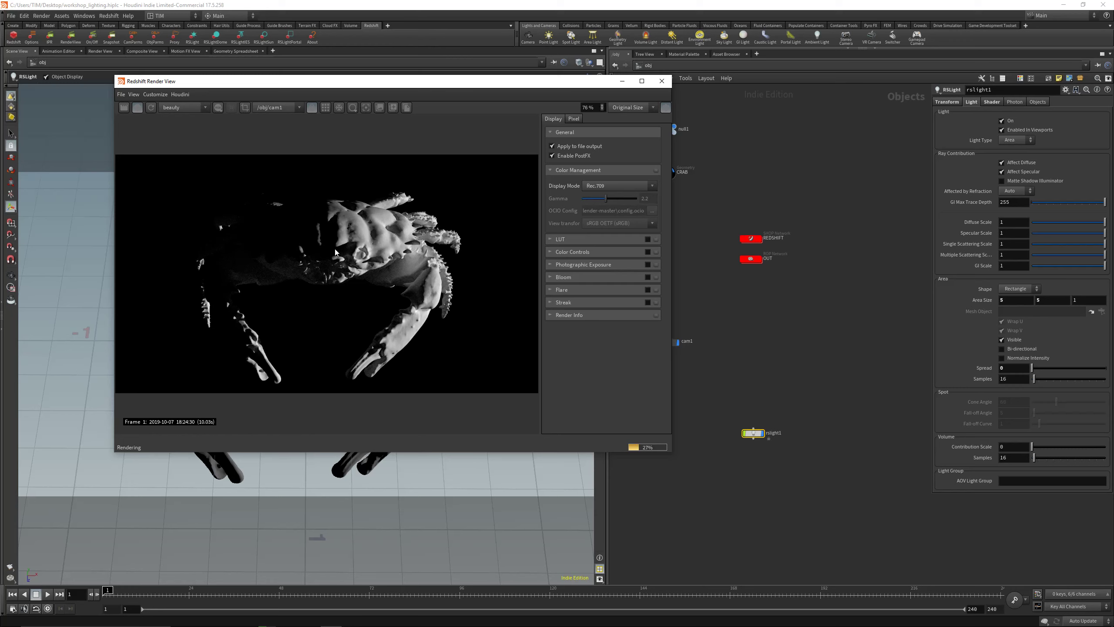
Set rslight1's area spread back to 1 to compare the render
click(1010, 371)
text(1)
key(Return)
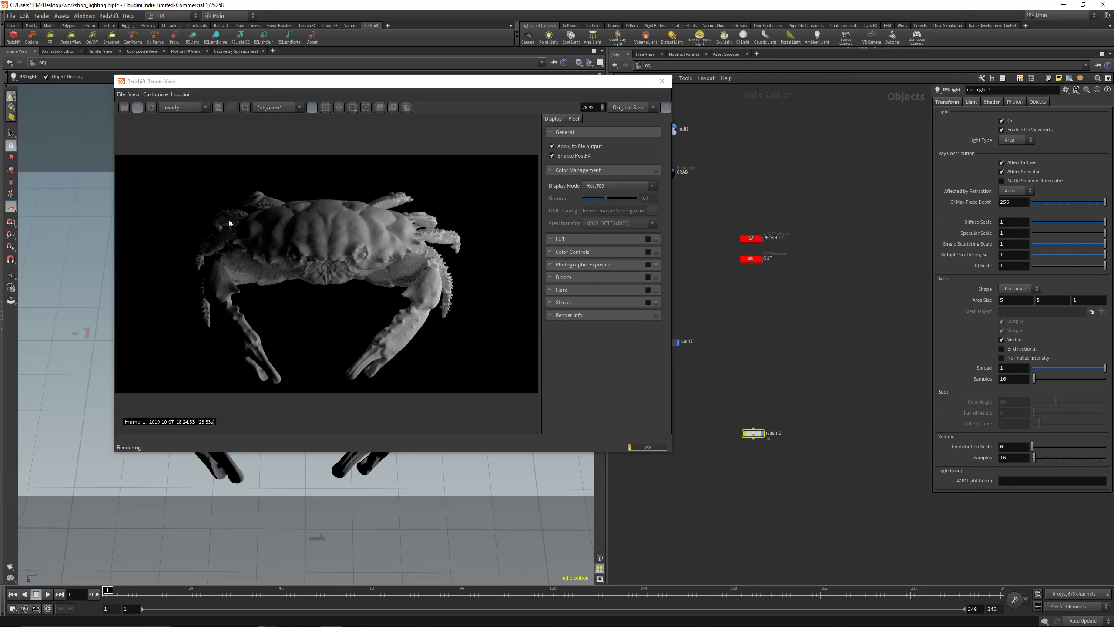
Shift the Redshift Render View slightly and set rslight1's area spread to 0.5
drag(477, 88, 454, 92)
double_click(1021, 367)
text(0.5)
key(Return)
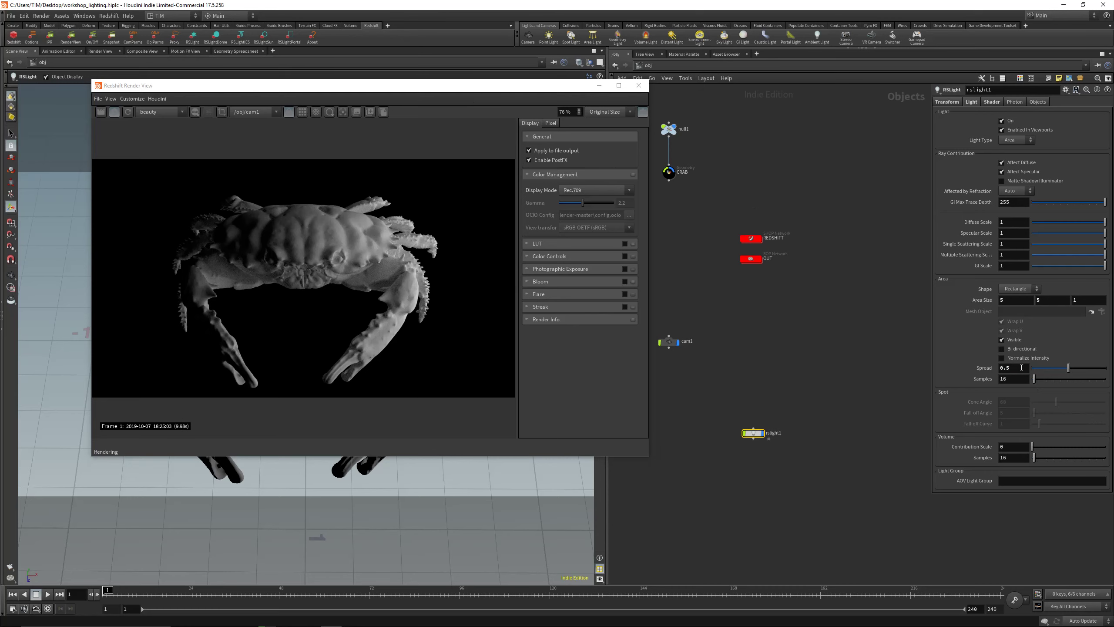
Set rslight1's area spread to 0.2 to compare the render
double_click(1021, 367)
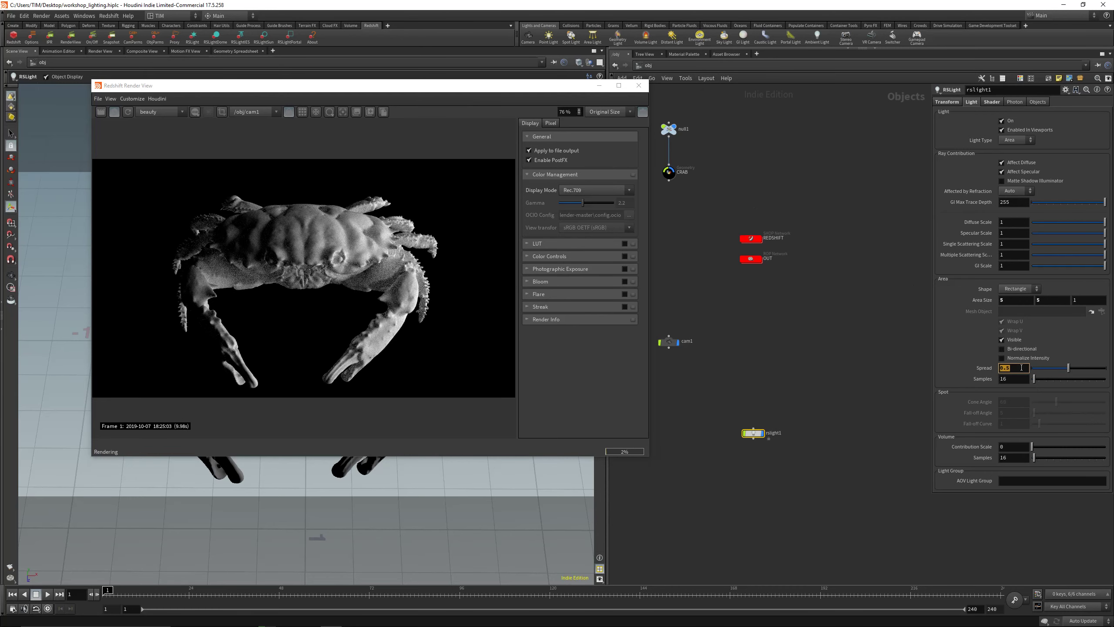
text(0.2)
key(Return)
Set rslight1's area spread to 1 and move the Redshift Render View out of the way of the viewport
double_click(1021, 368)
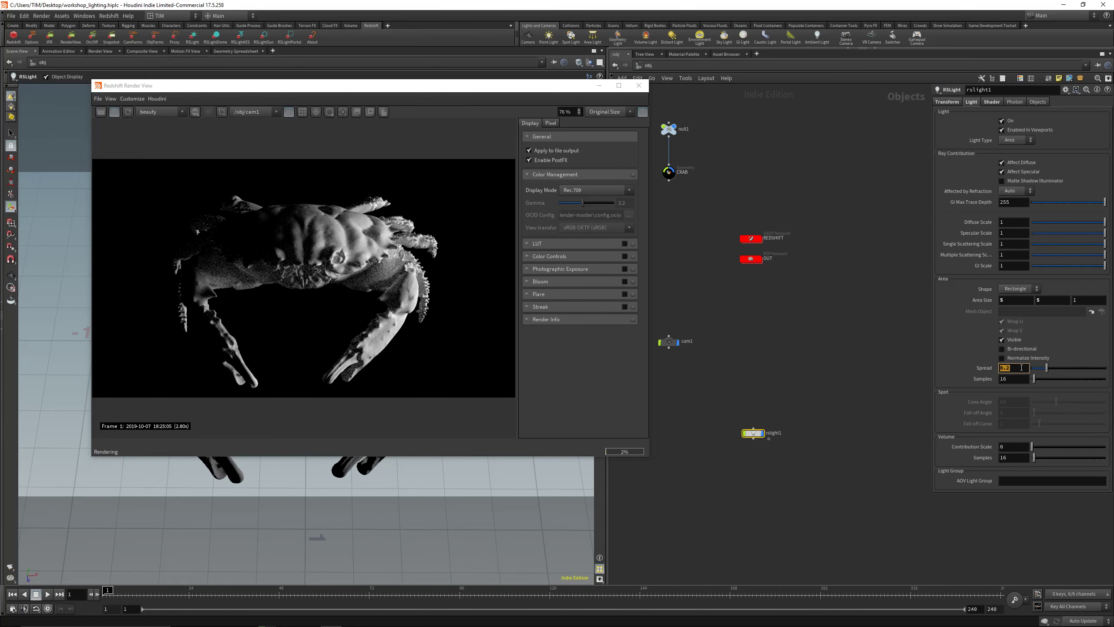
text(1)
key(Return)
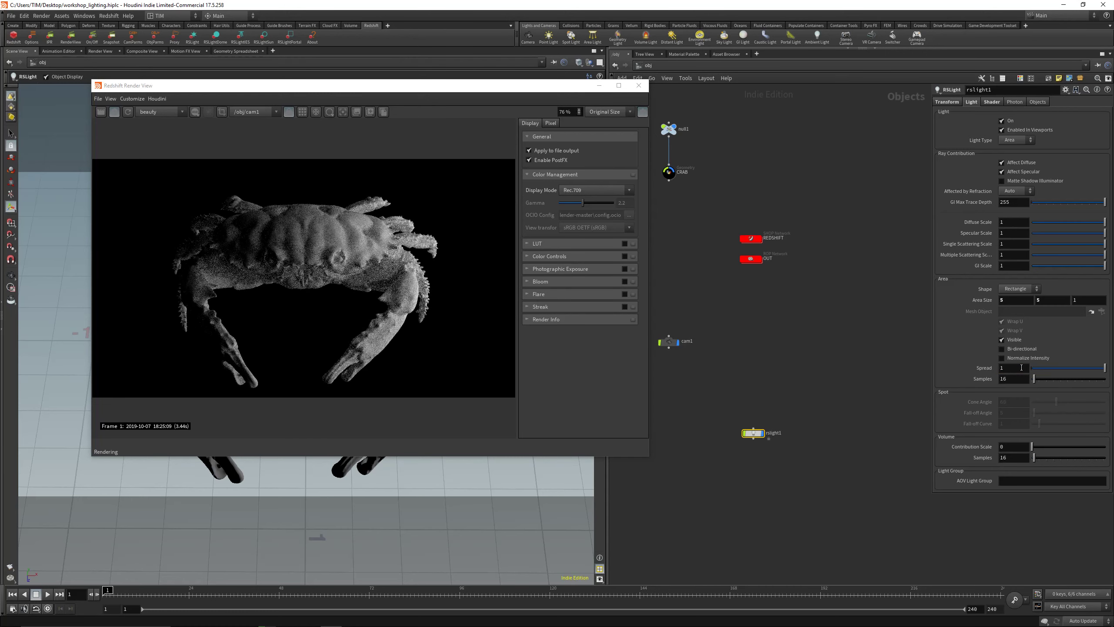
drag(387, 88, 0, 16)
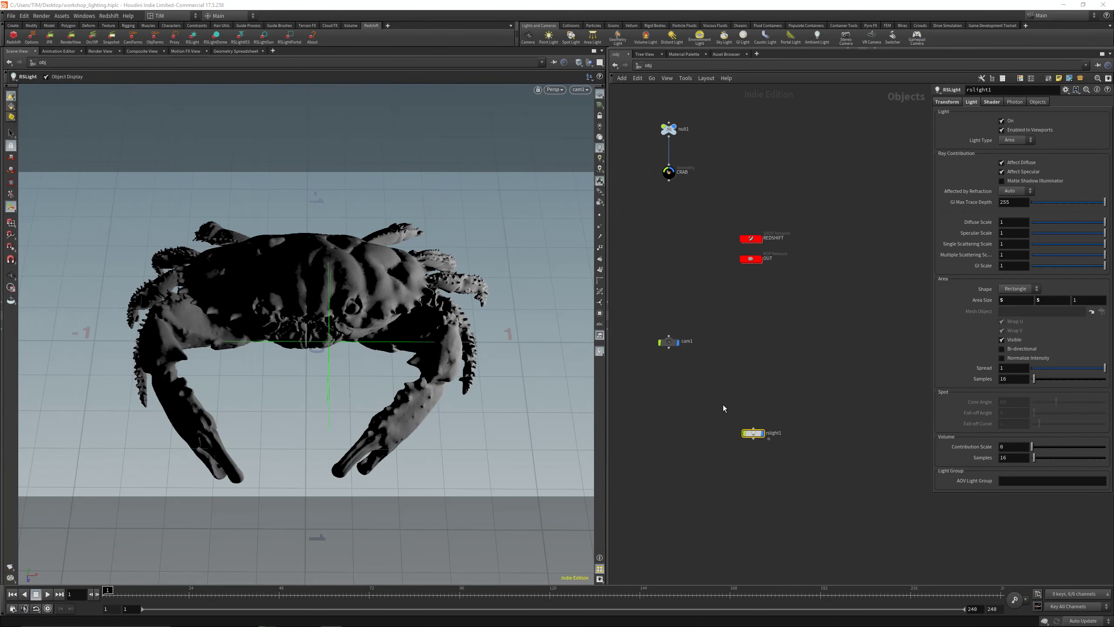
Cycle the viewport through the top, front, right and UV views and return to the perspective view
key(space+2)
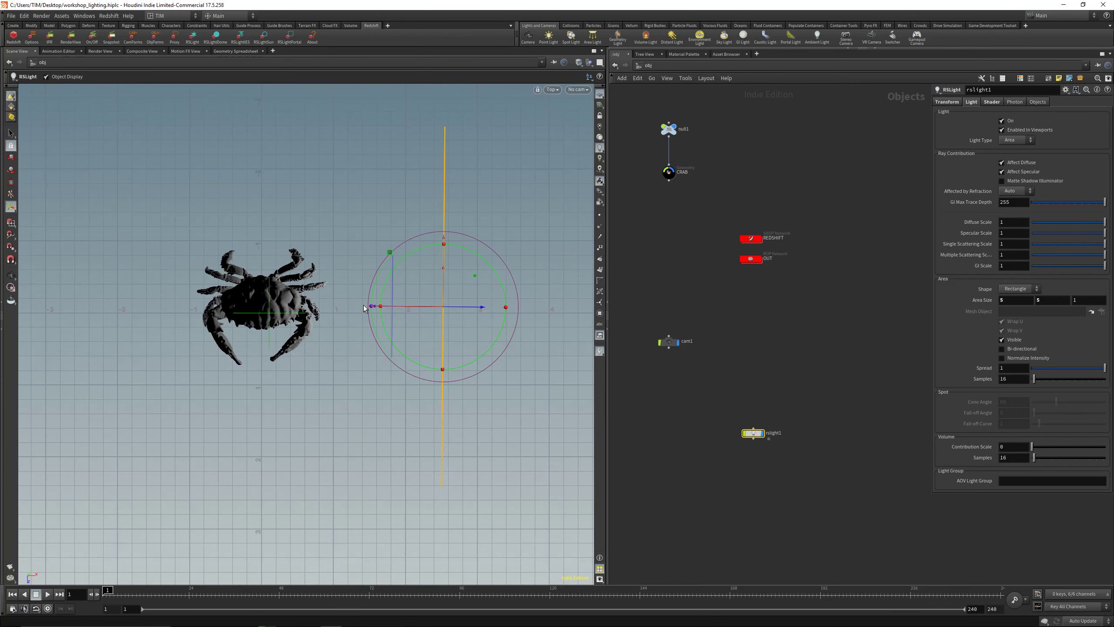
key(Escape)
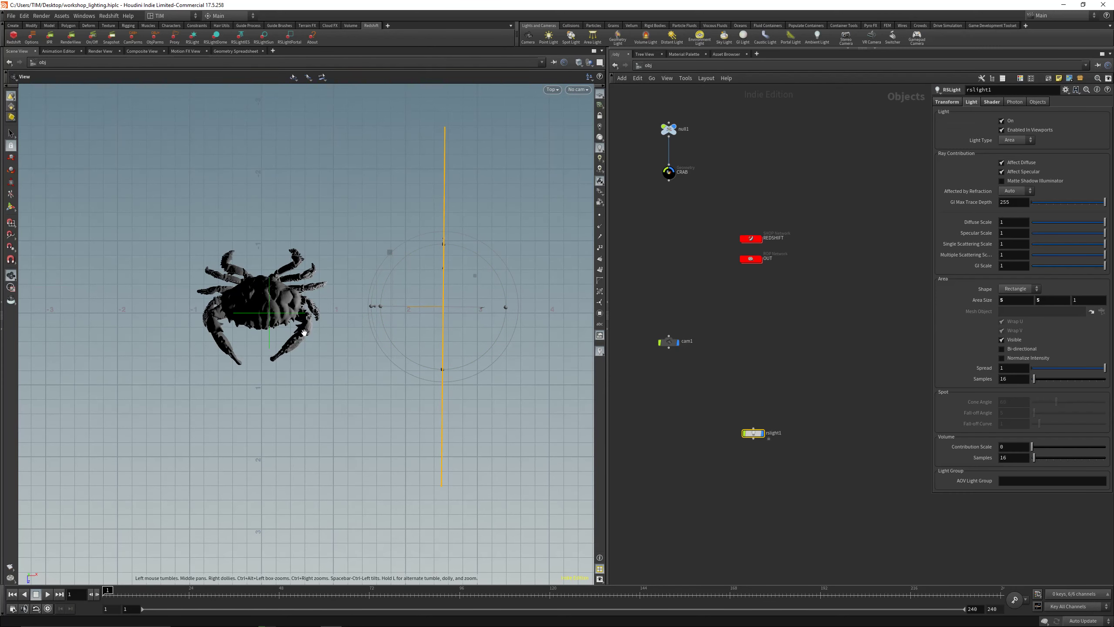
key(space+1)
key(space+2)
key(space+3)
key(space+4)
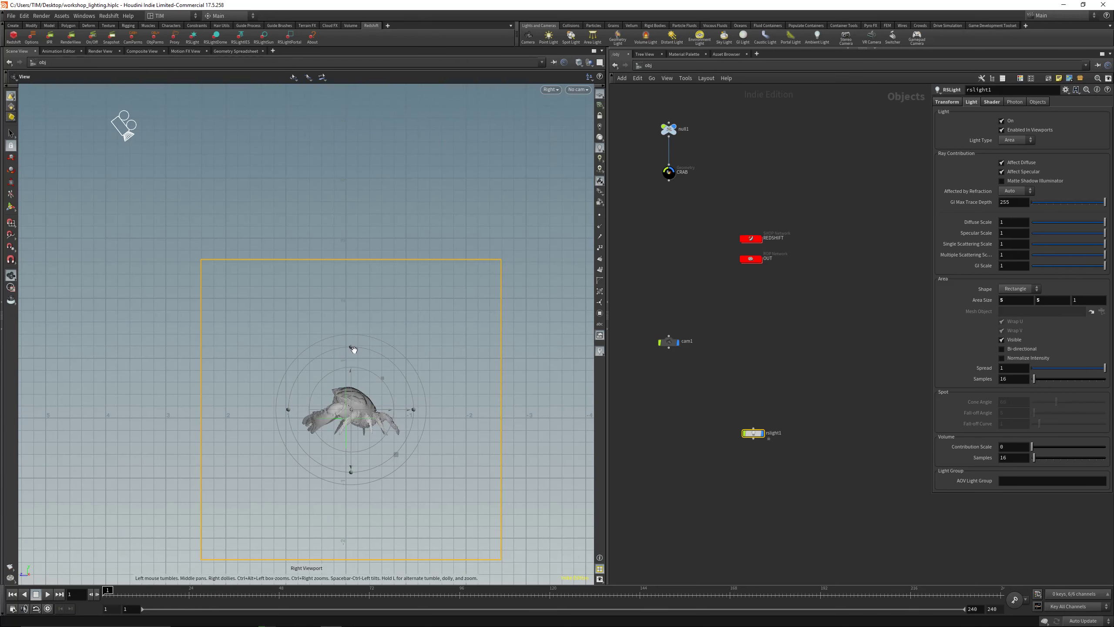
key(space+5)
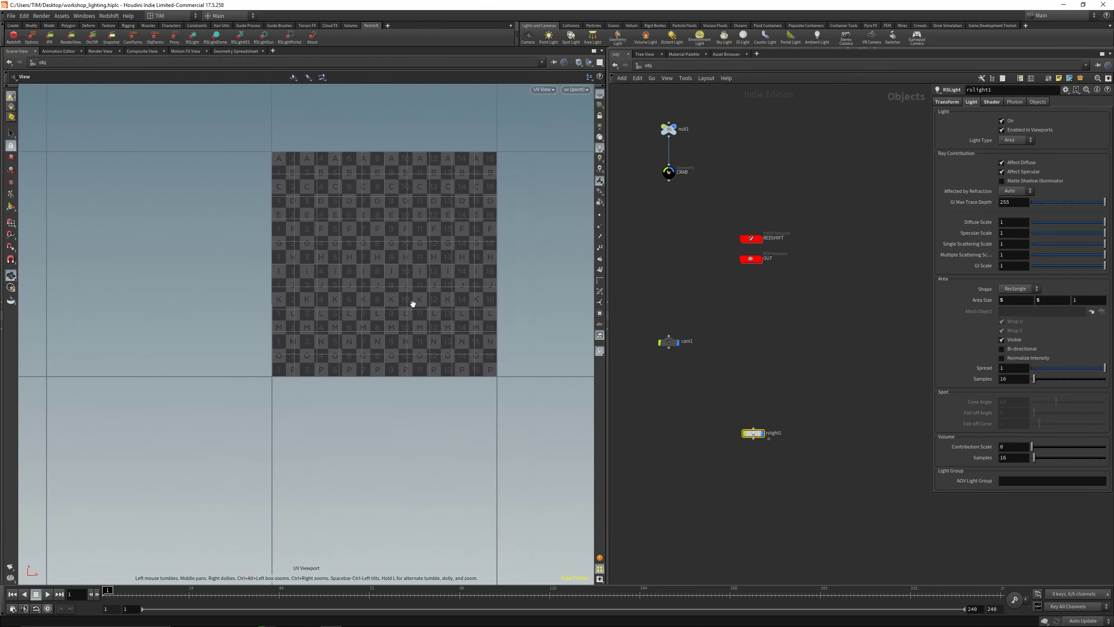
key(space+1)
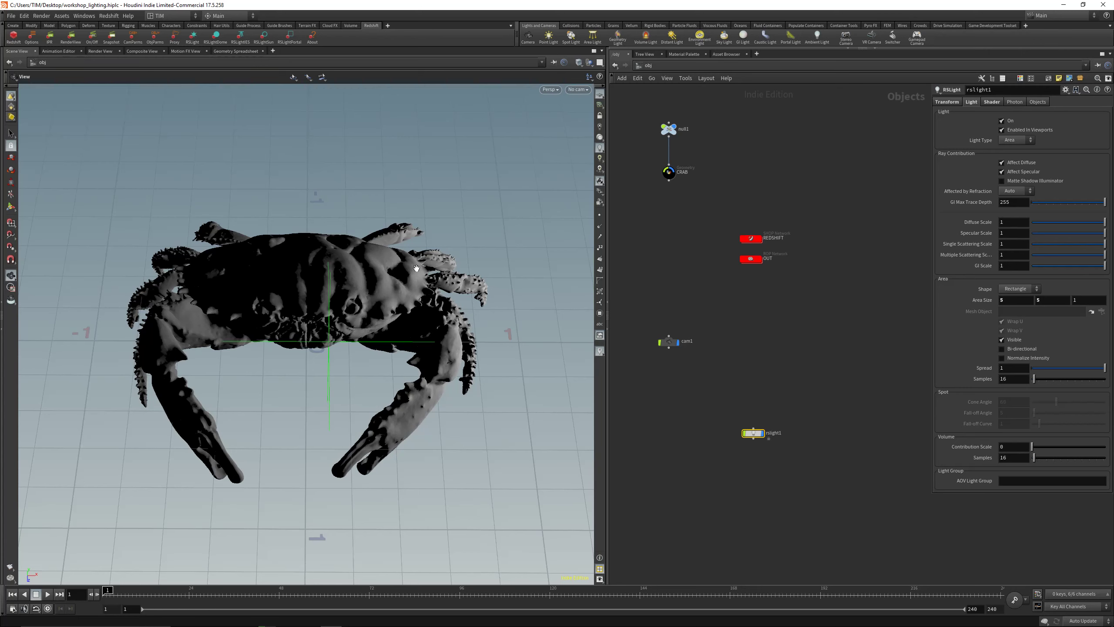
Switch to the top view and duplicate the rslight1 node, placing the copy below the original
key(space+2)
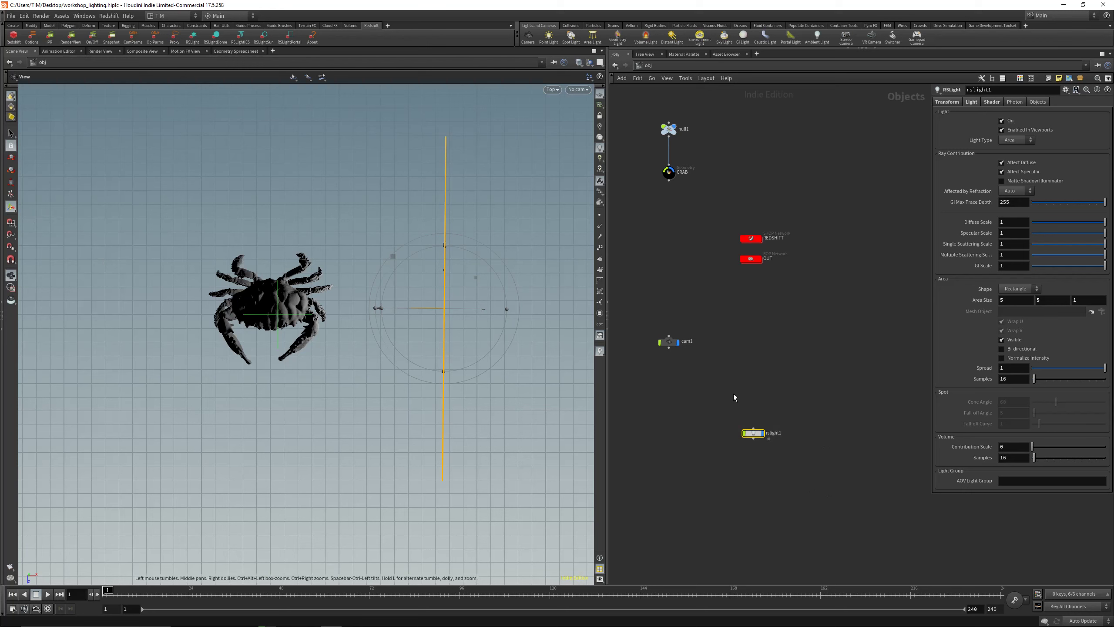
middle_drag(834, 338, 823, 293)
click(947, 101)
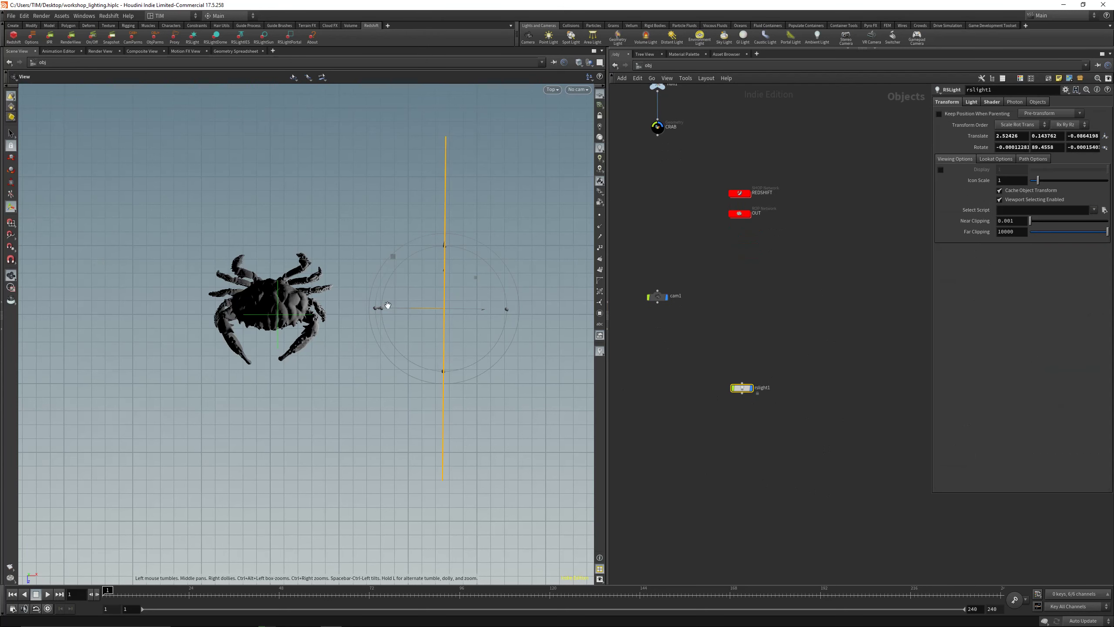
key(Return)
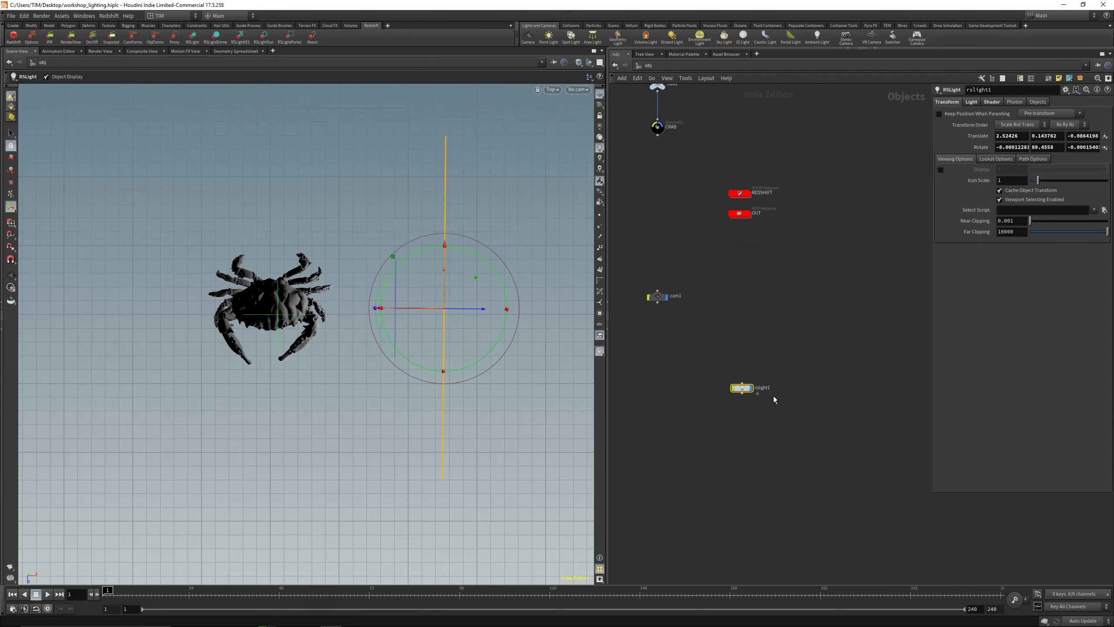
alt+drag(747, 388, 747, 424)
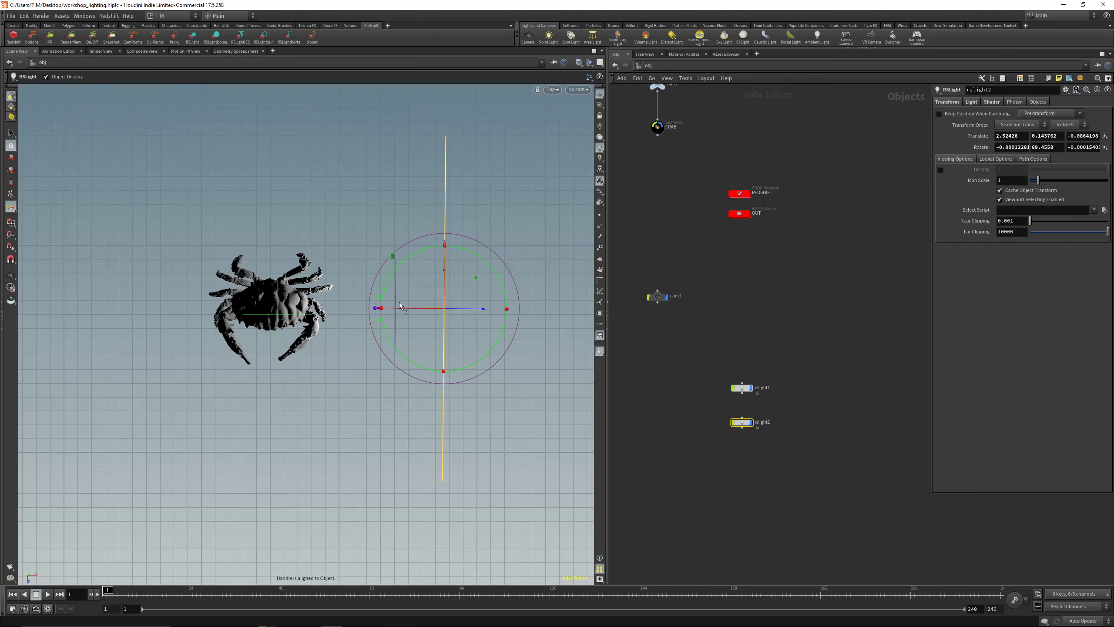
Rotate rslight2 to about 269 degrees in Y and move it across the crab to about -2.8 in X
drag(479, 367, 407, 250)
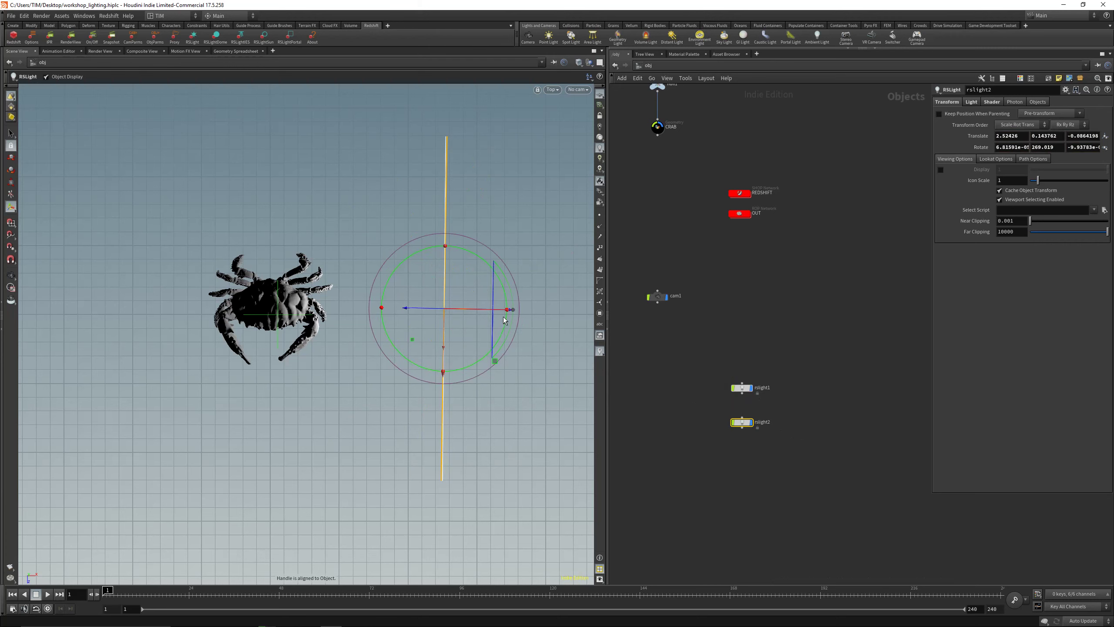
drag(504, 318, 50, 306)
key(r)
Bring back and enlarge the Redshift Render View to examine the crab lit from both sides
drag(0, 109, 472, 108)
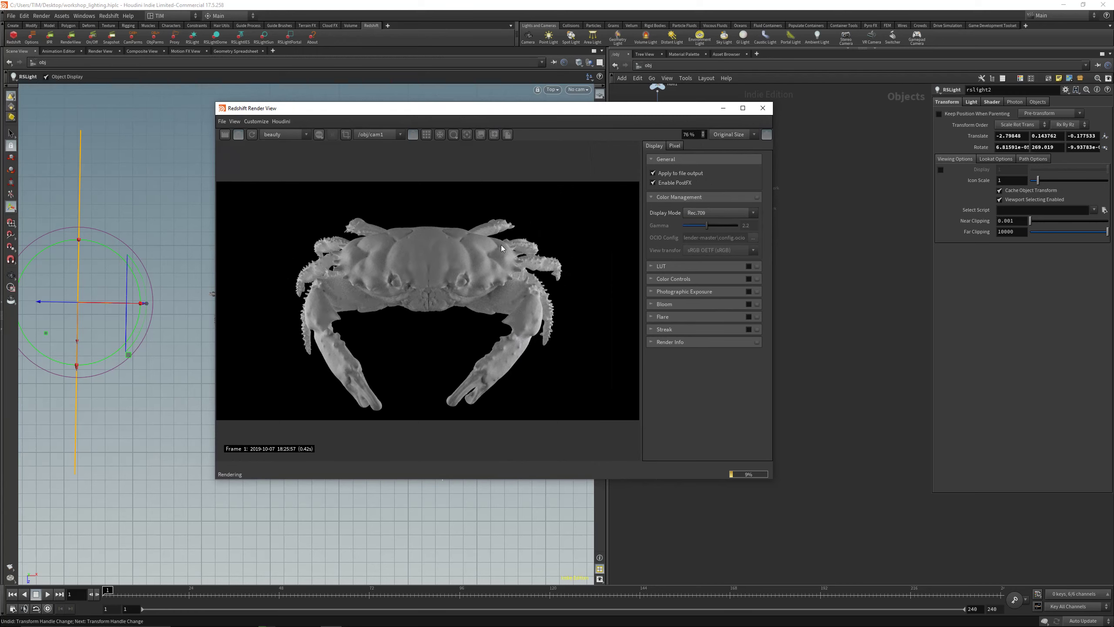
scroll(429, 287, up, 6)
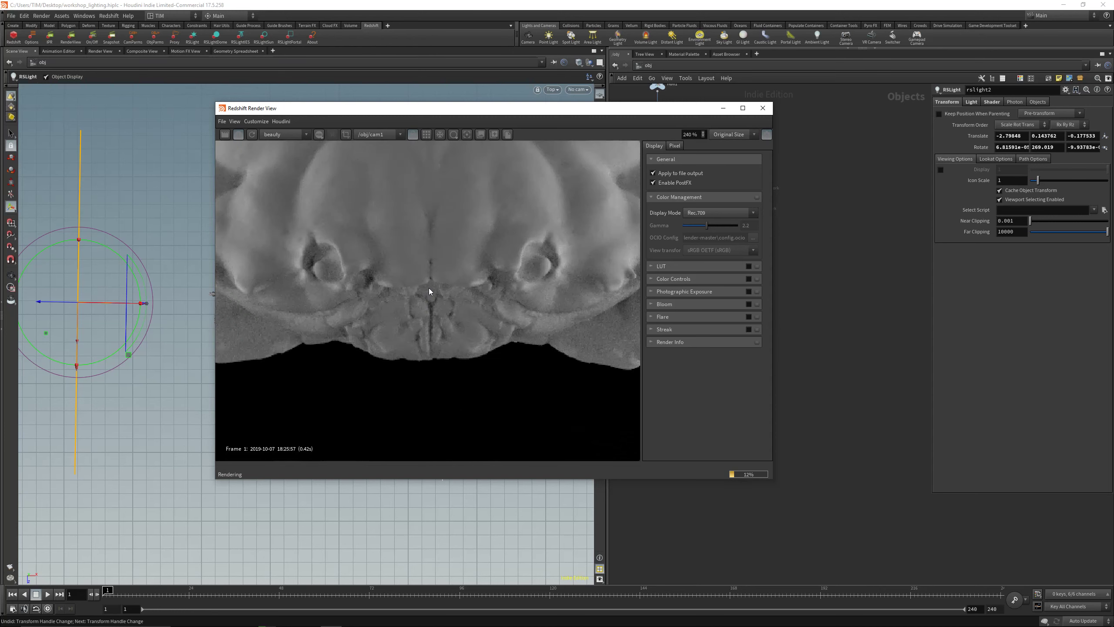
scroll(428, 288, down, 6)
drag(408, 105, 390, 161)
drag(390, 165, 295, 117)
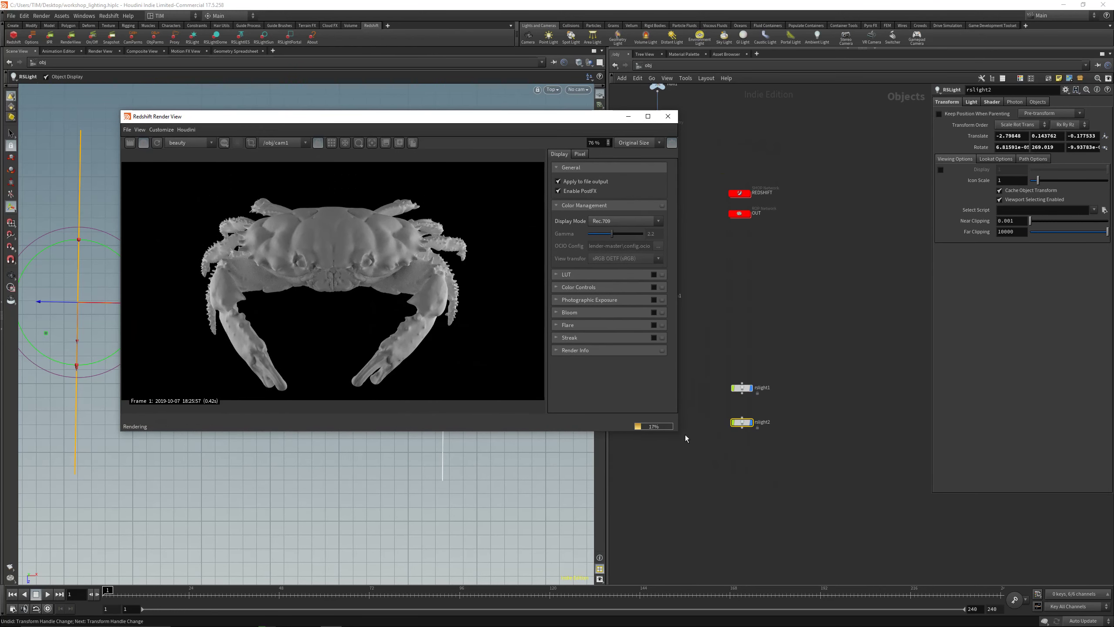
drag(686, 438, 744, 461)
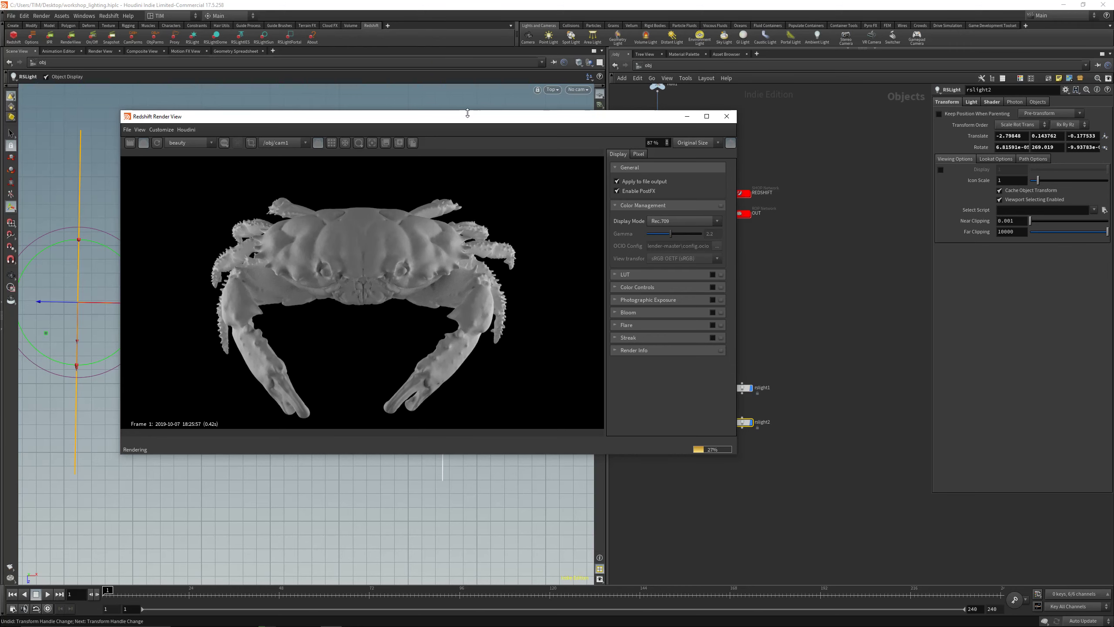
drag(465, 116, 422, 111)
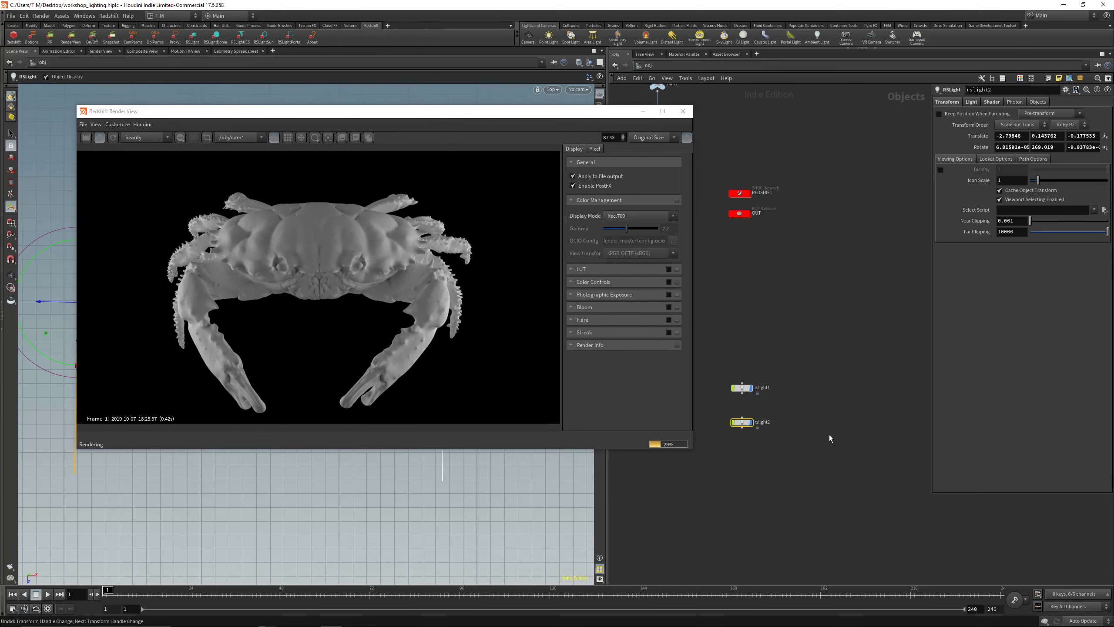
Move the rslight2 node further down from rslight1 and look through cam1 in the viewport
drag(745, 422, 745, 465)
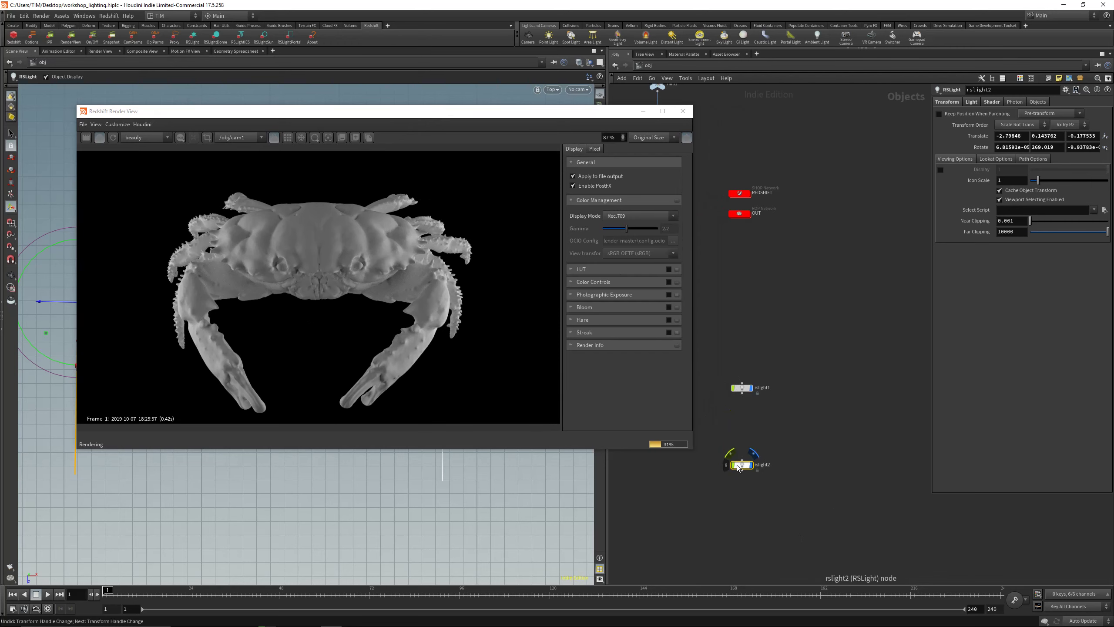
drag(310, 111, 260, 123)
click(578, 89)
click(583, 130)
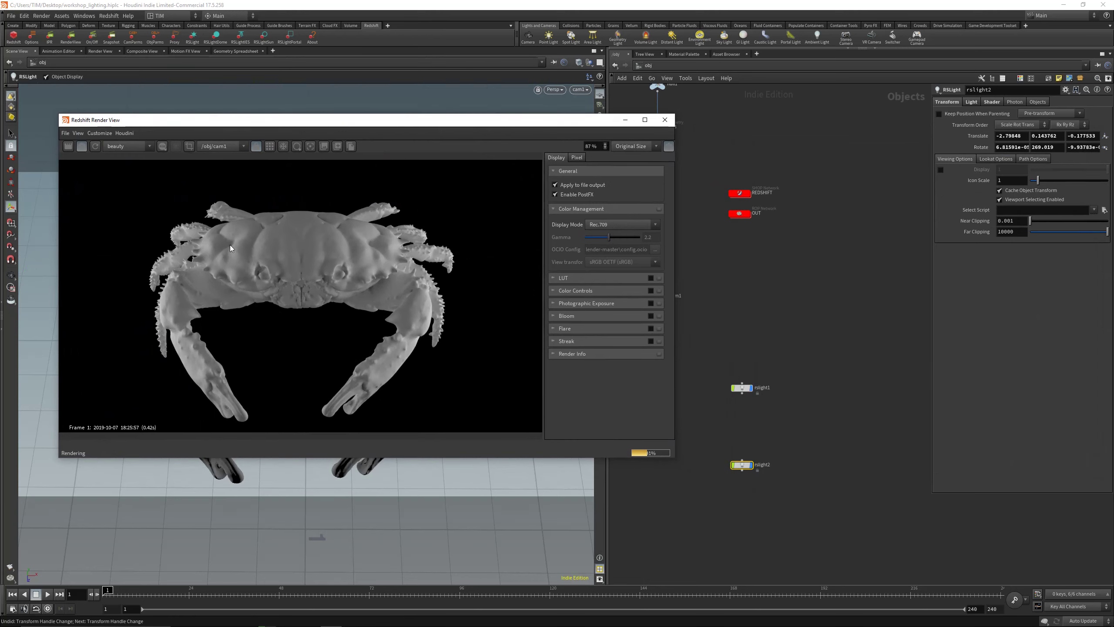
Set the intensity multiplier of rslight2's shader to 0.25
click(992, 101)
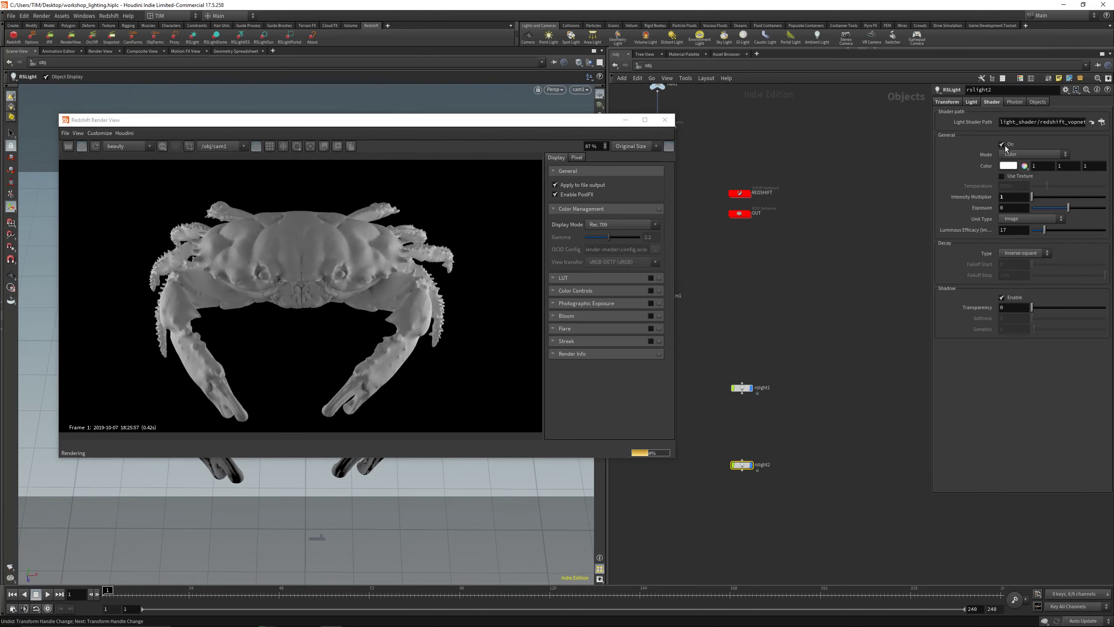
click(1014, 200)
text(0.25)
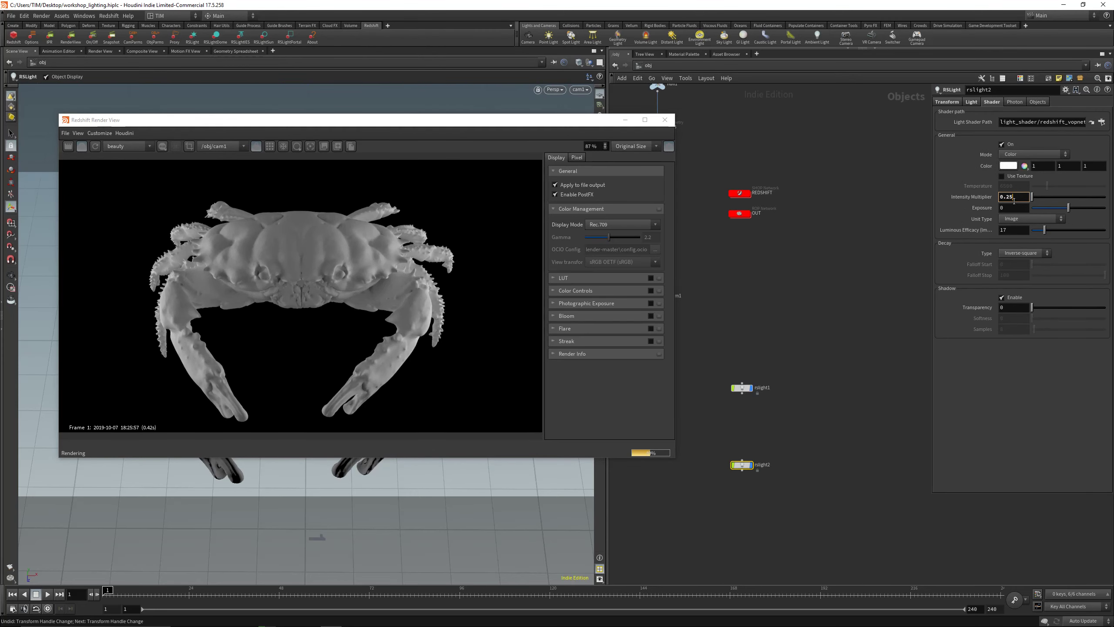
key(Return)
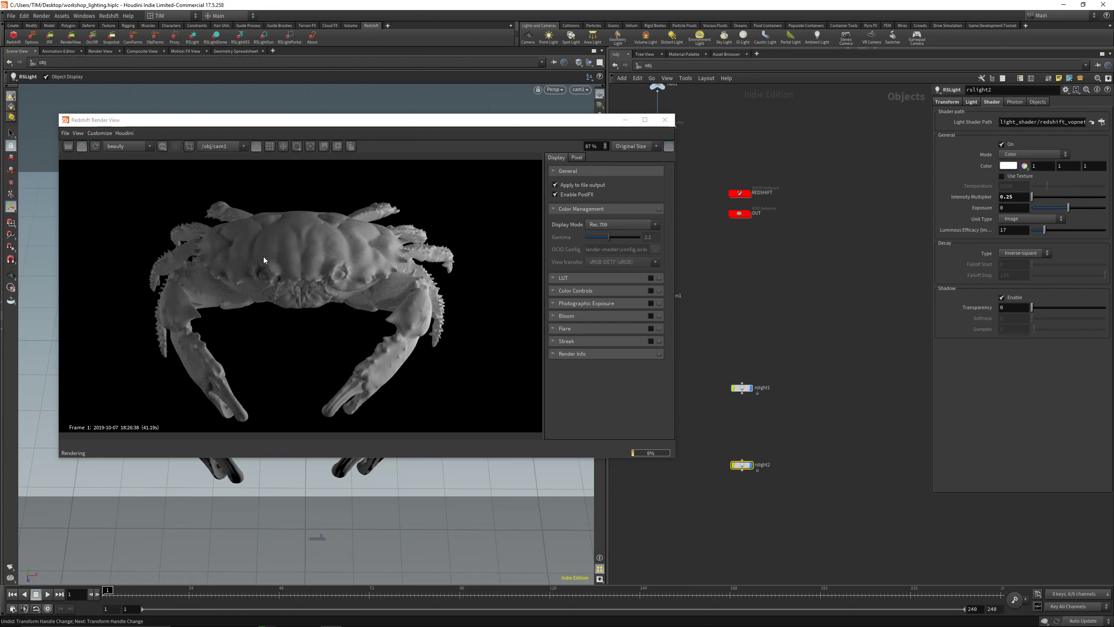
Drop rslight2's intensity multiplier to 0 for comparison and set it to 0.1
key(ctrl+z)
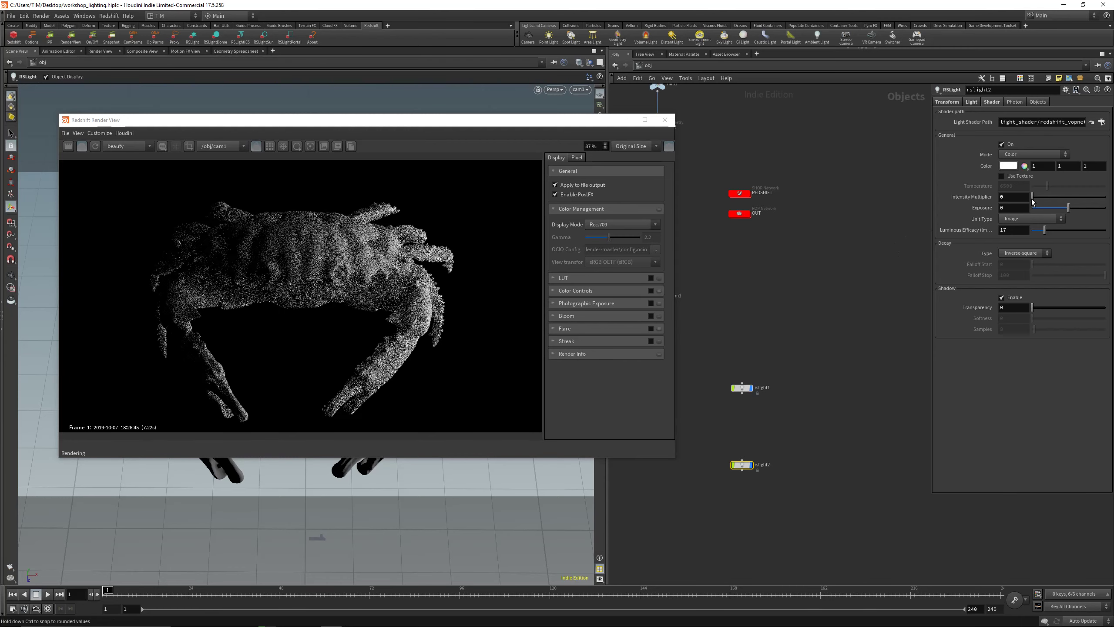
click(1015, 199)
key(Return)
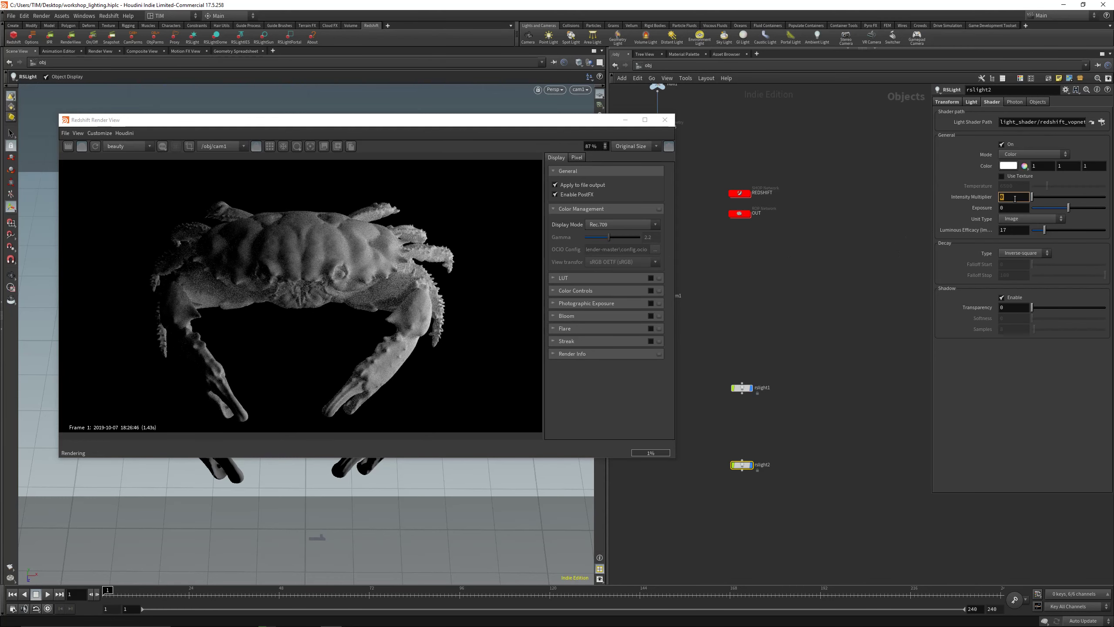
text(.1)
key(Return)
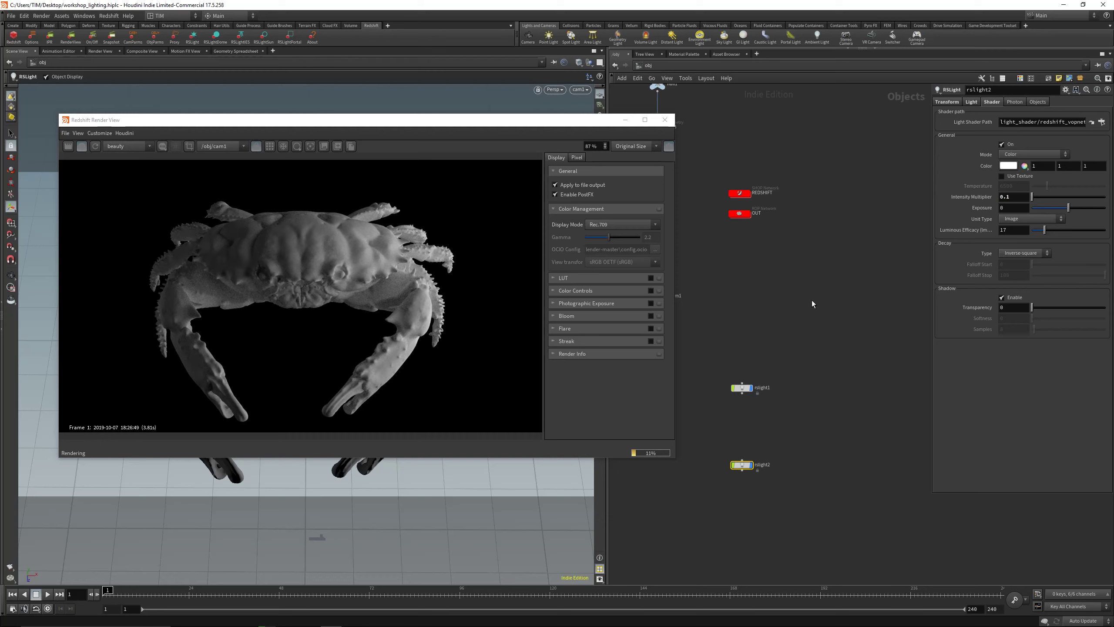
Arrange the rslight1 node directly above rslight2 in the network and save the scene
drag(741, 388, 777, 478)
middle_drag(779, 438, 869, 382)
drag(830, 379, 797, 410)
click(805, 350)
key(ctrl+s)
middle_drag(810, 330, 805, 357)
drag(411, 123, 378, 97)
scroll(803, 381, up, 2)
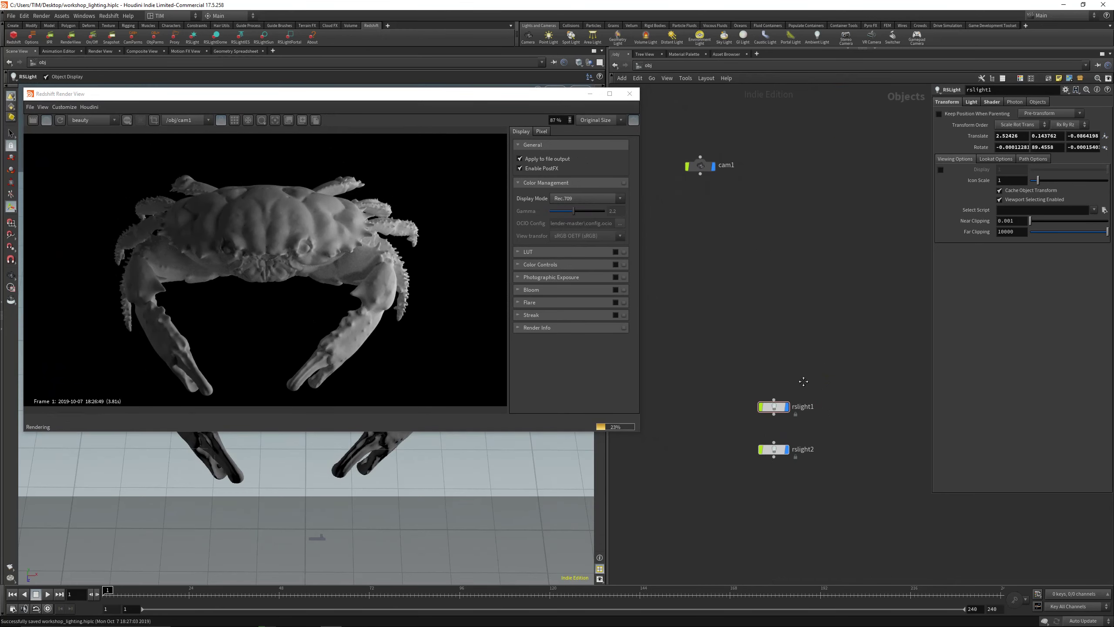
Try pure red and a light blue (0, 0.5, 1) as the shader color of rslight1
click(970, 104)
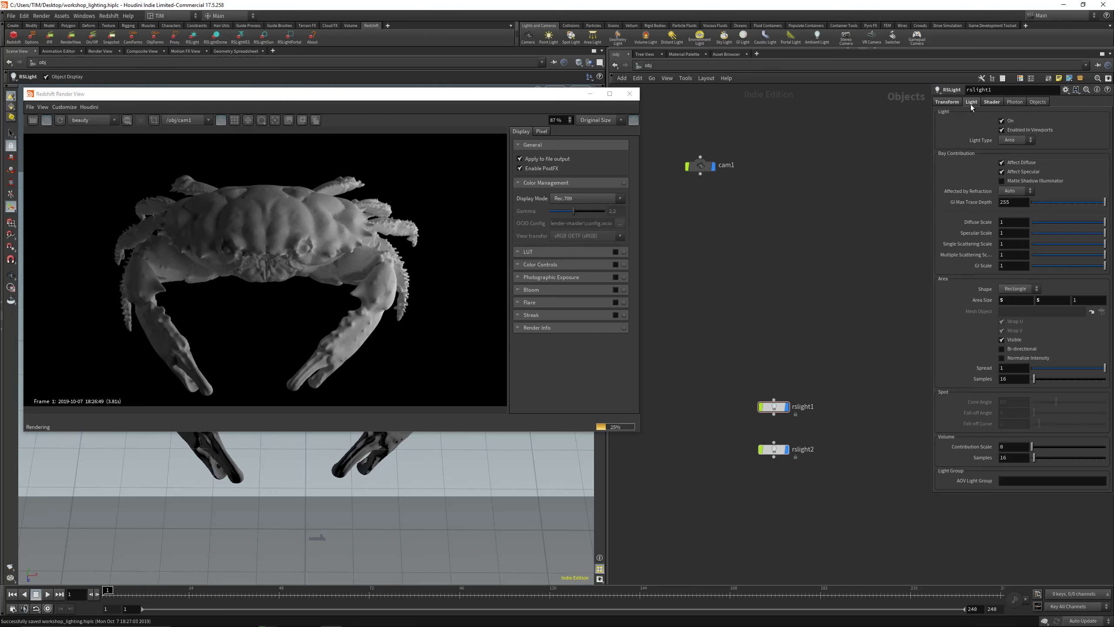
click(991, 103)
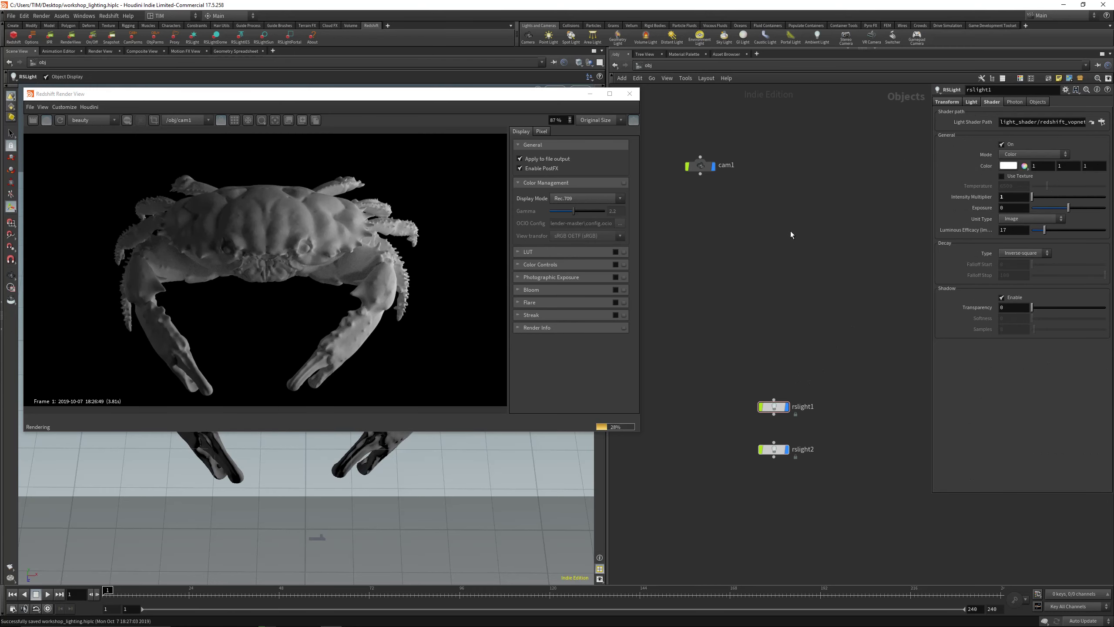
click(1016, 165)
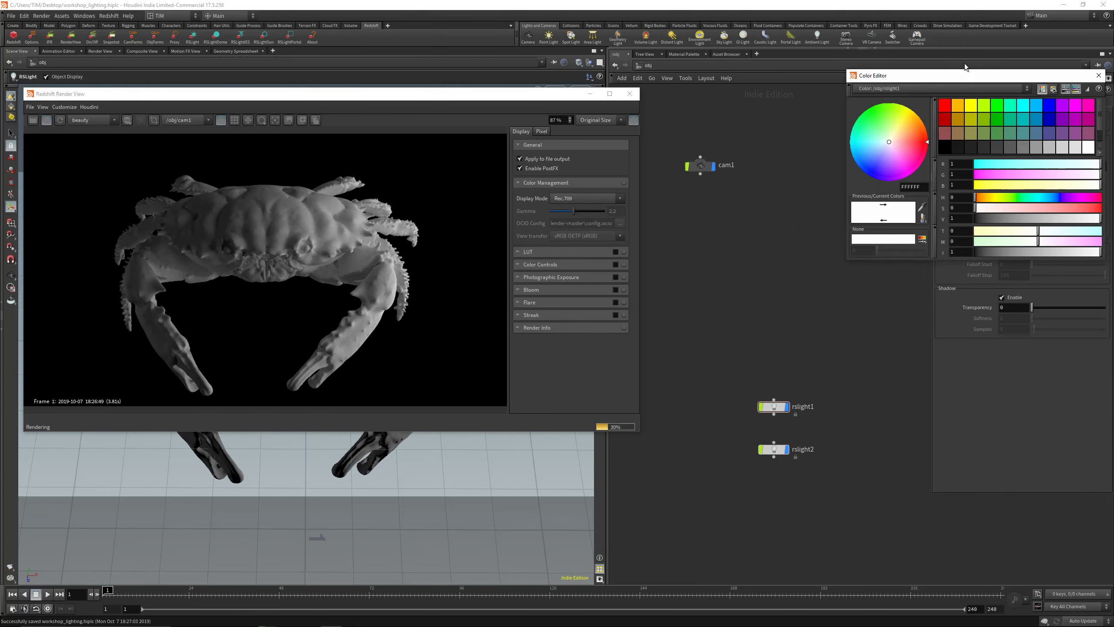
drag(967, 73, 837, 165)
click(849, 174)
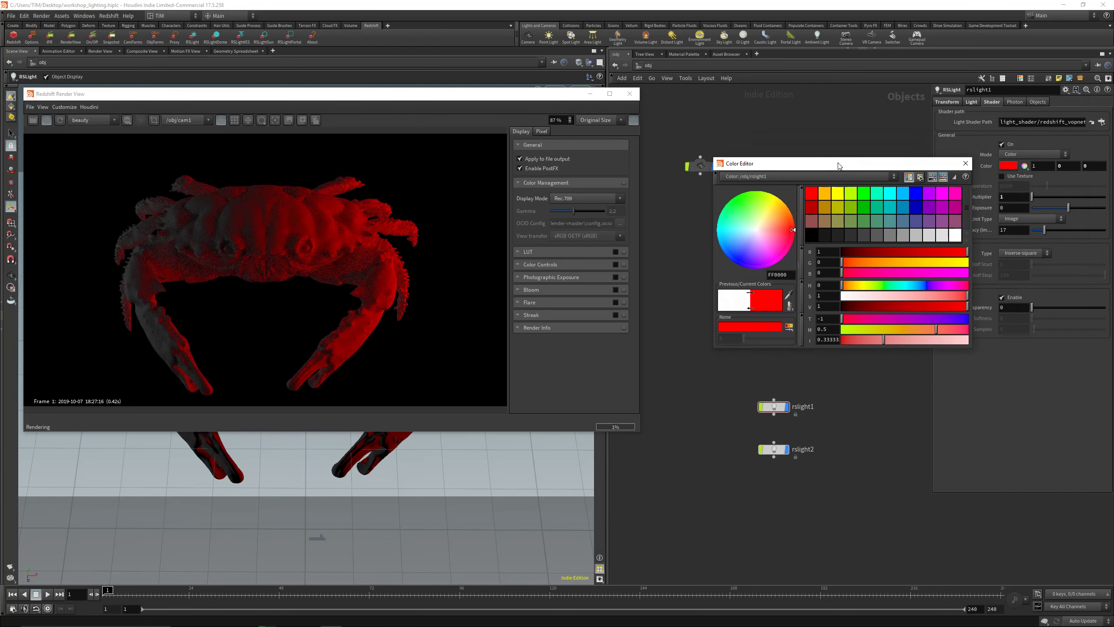
click(904, 192)
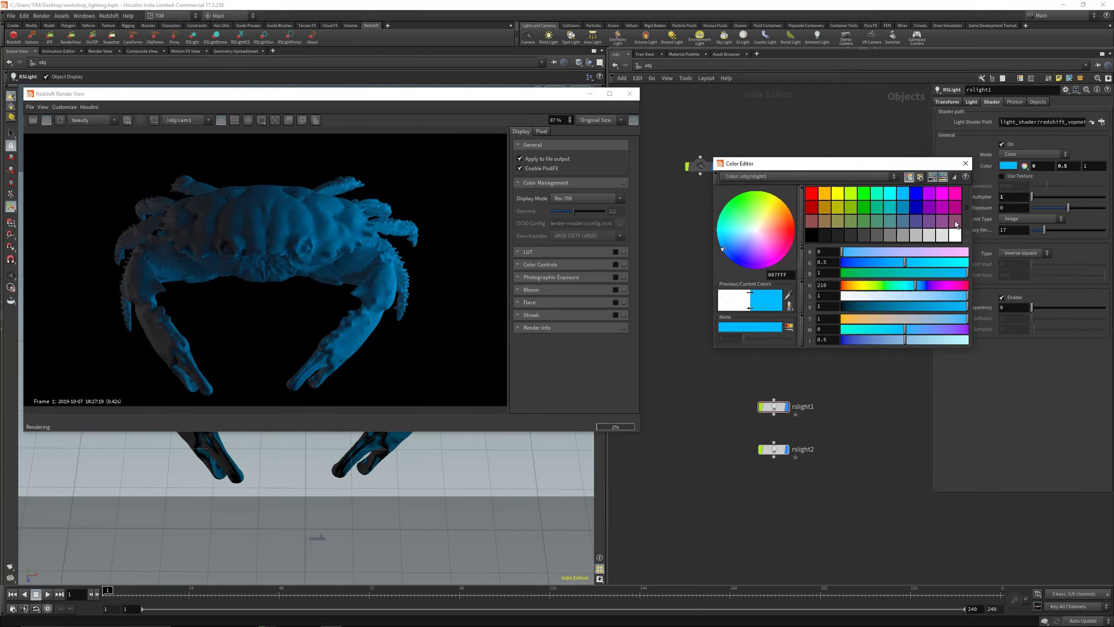
Set rslight1's color back to white and switch its shader mode to Temperature
click(955, 236)
click(965, 163)
click(1033, 154)
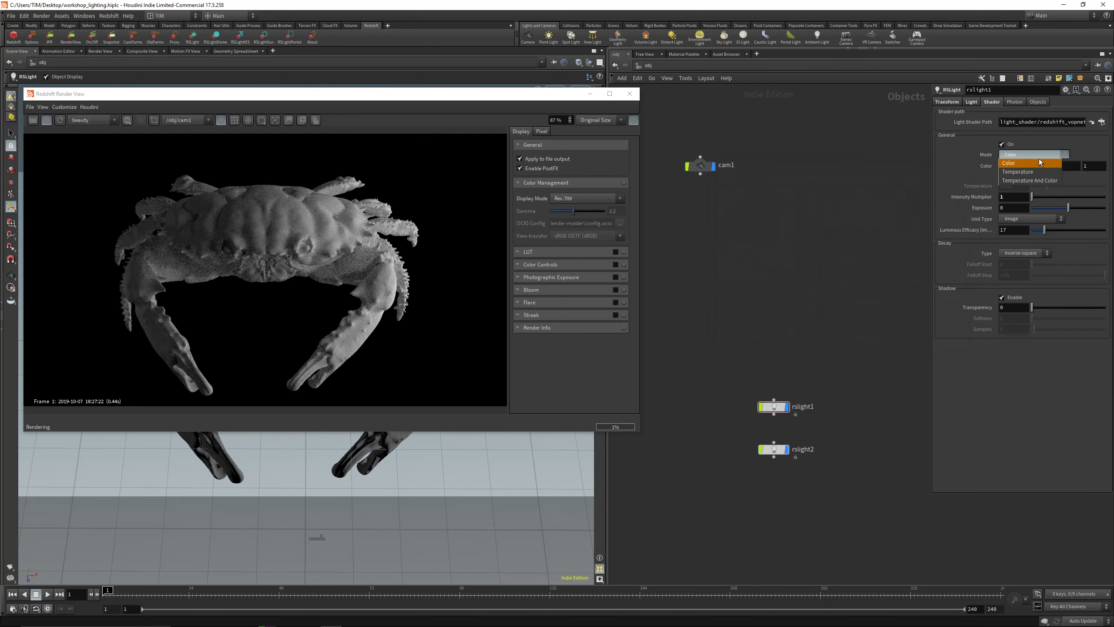
click(1018, 171)
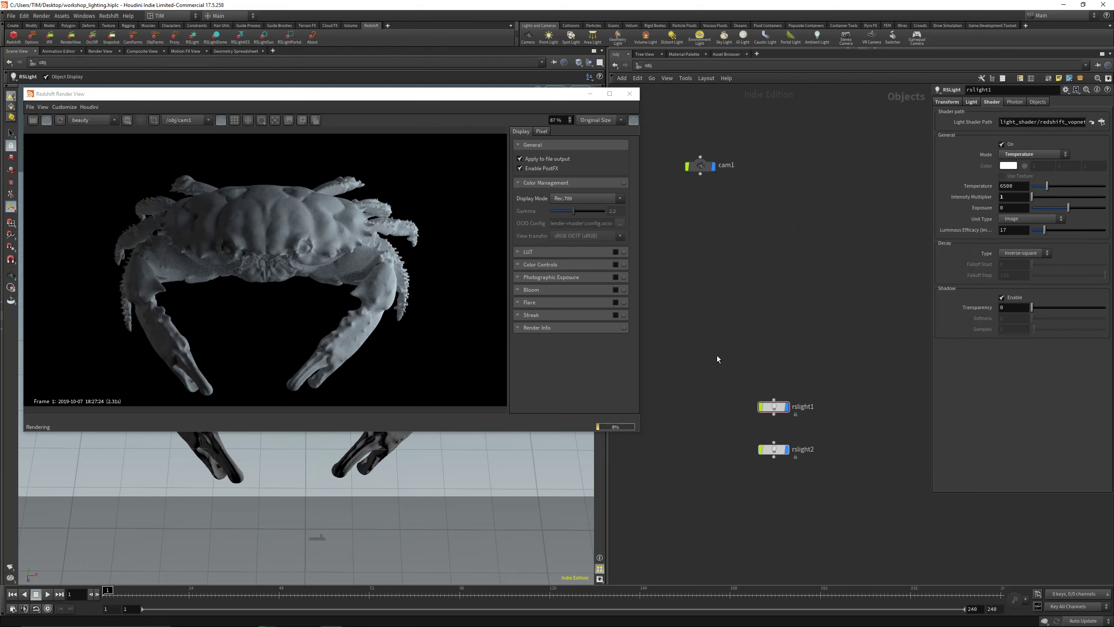
Rename the rslight1 node to LIGHT_RIGHT_MAIN
drag(718, 359, 810, 429)
double_click(809, 409)
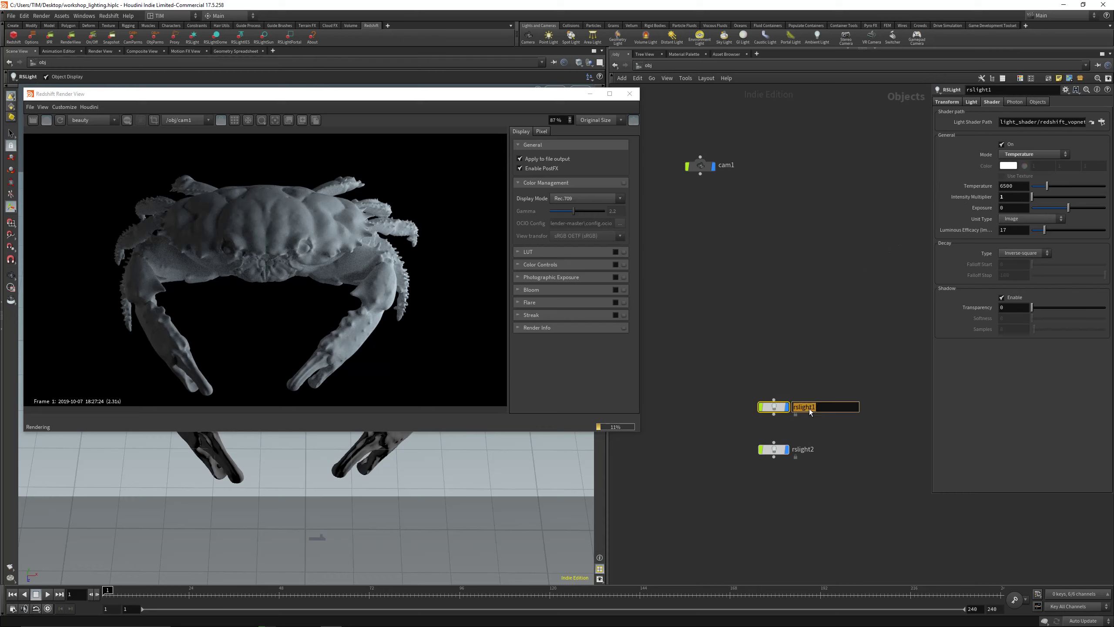
text(LIGHT_RIGHT_)
key(Return)
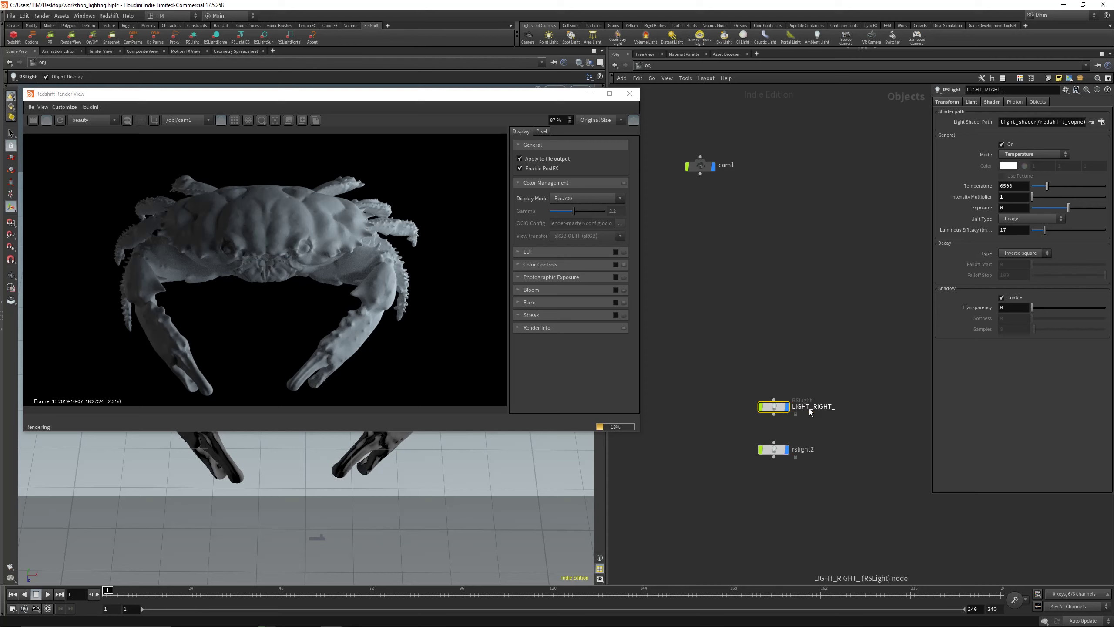
double_click(815, 409)
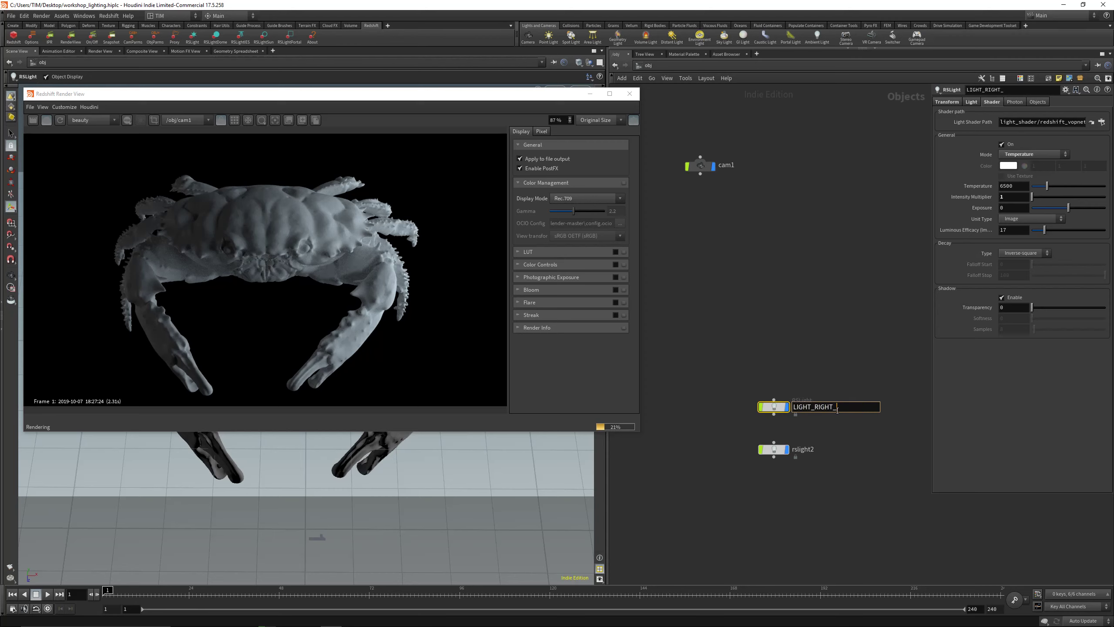
text(MAIN_)
key(BackSpace)
key(Return)
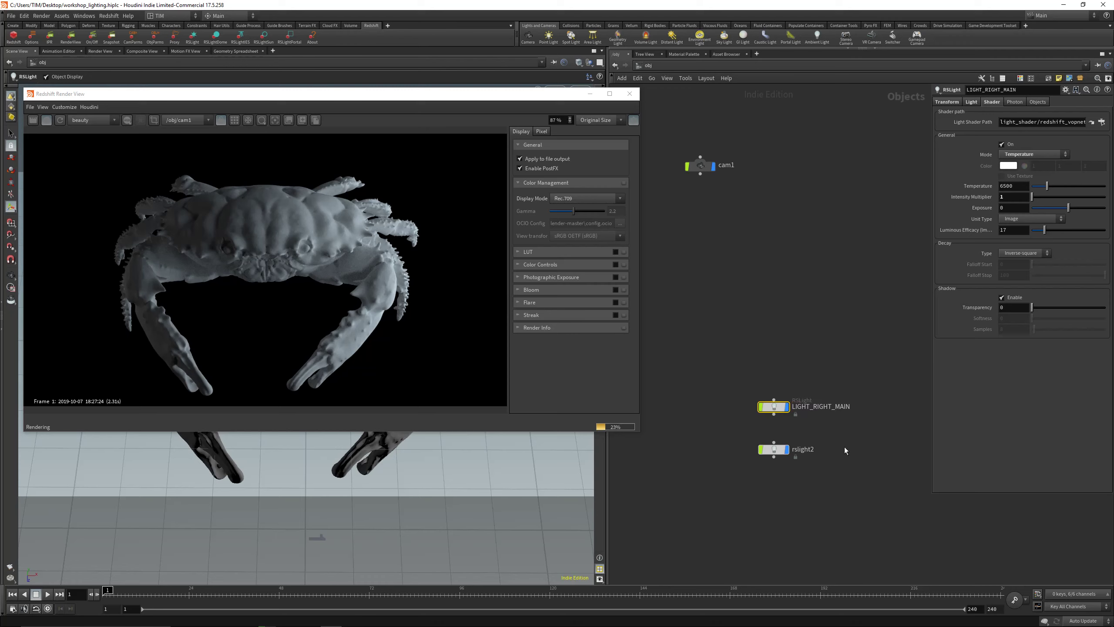
Rename the rslight2 node to LIGHT_LEFT_FILL and save the scene
double_click(812, 450)
text(LIGHT_RIGHT_MAIN)
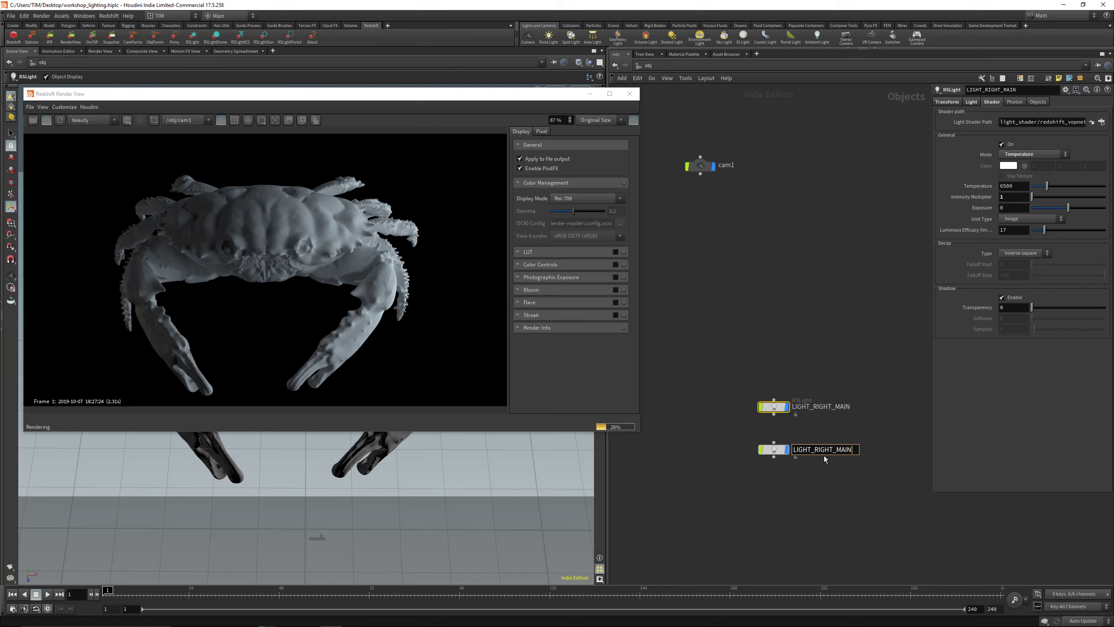
drag(816, 450, 876, 453)
text(LEFT_FILL)
key(Return)
key(ctrl+s)
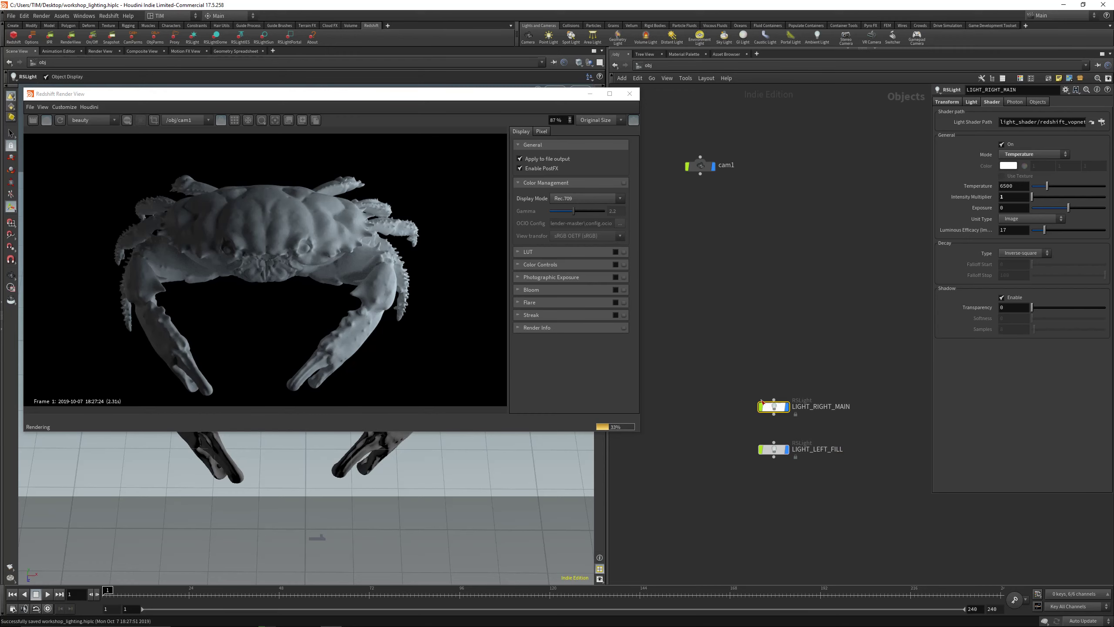
Try a temperature of 15000 on LIGHT_RIGHT_MAIN with the render view moved clear of the light nodes
drag(408, 98, 500, 128)
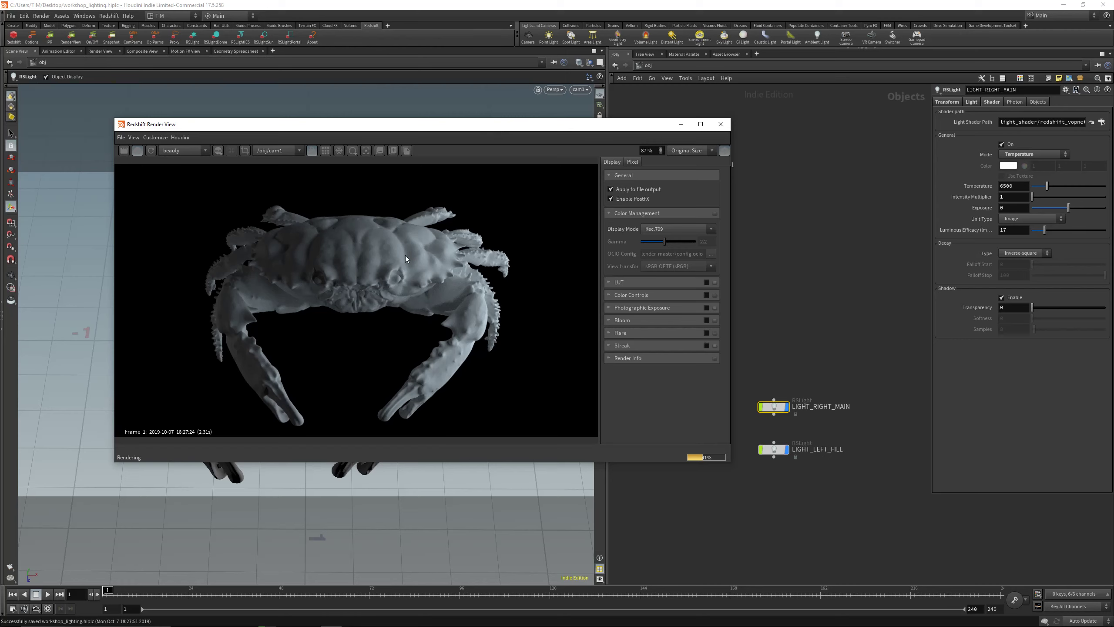
drag(1019, 186, 980, 215)
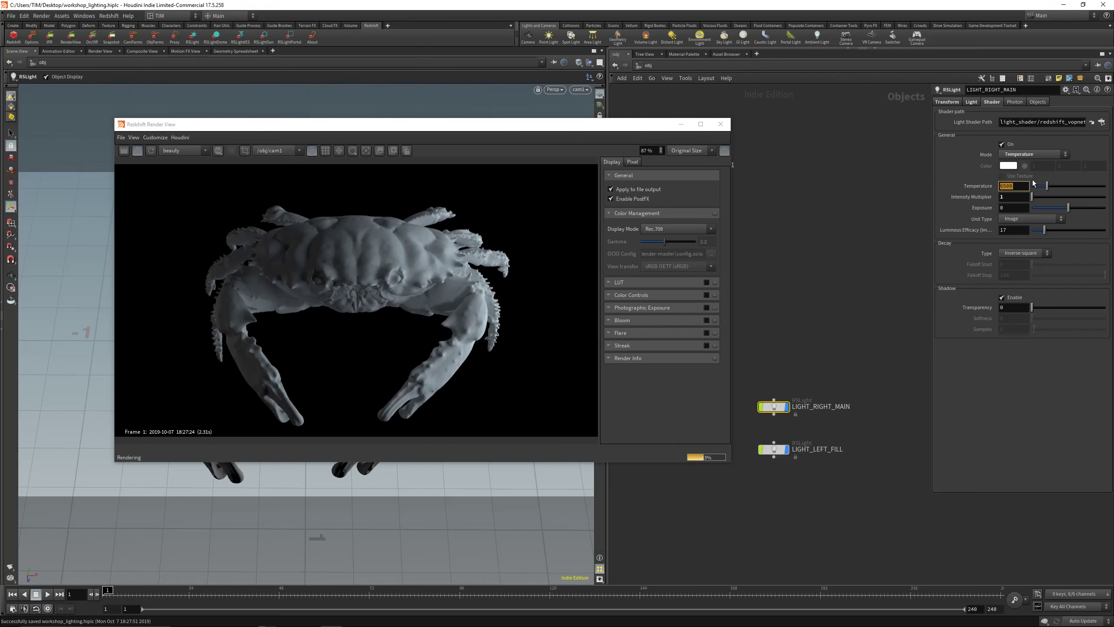
drag(1047, 186, 1048, 186)
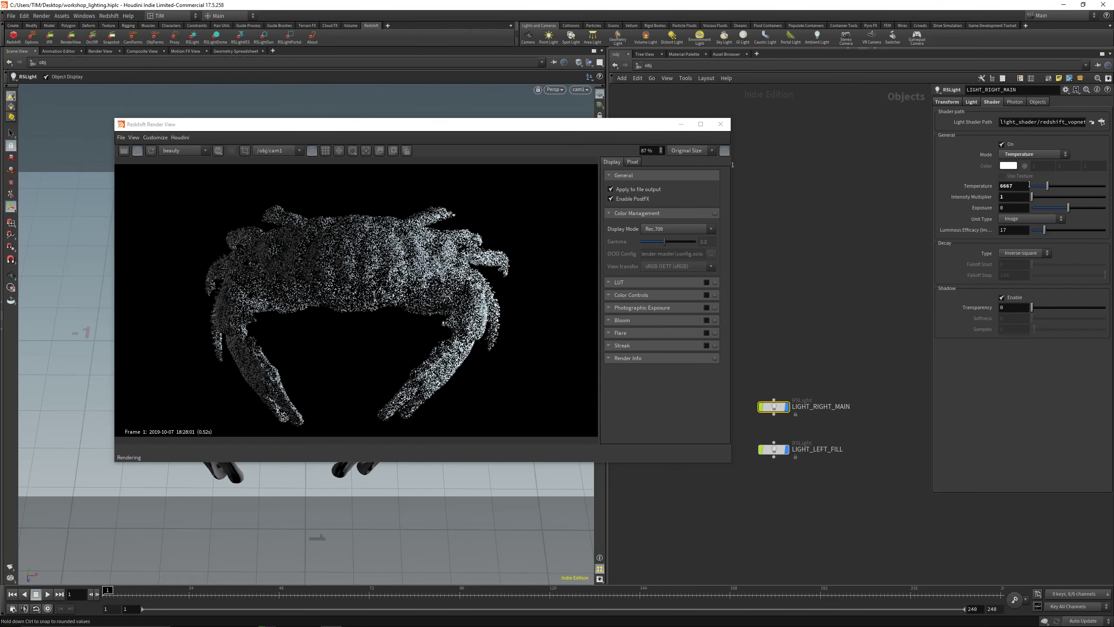
text(15000)
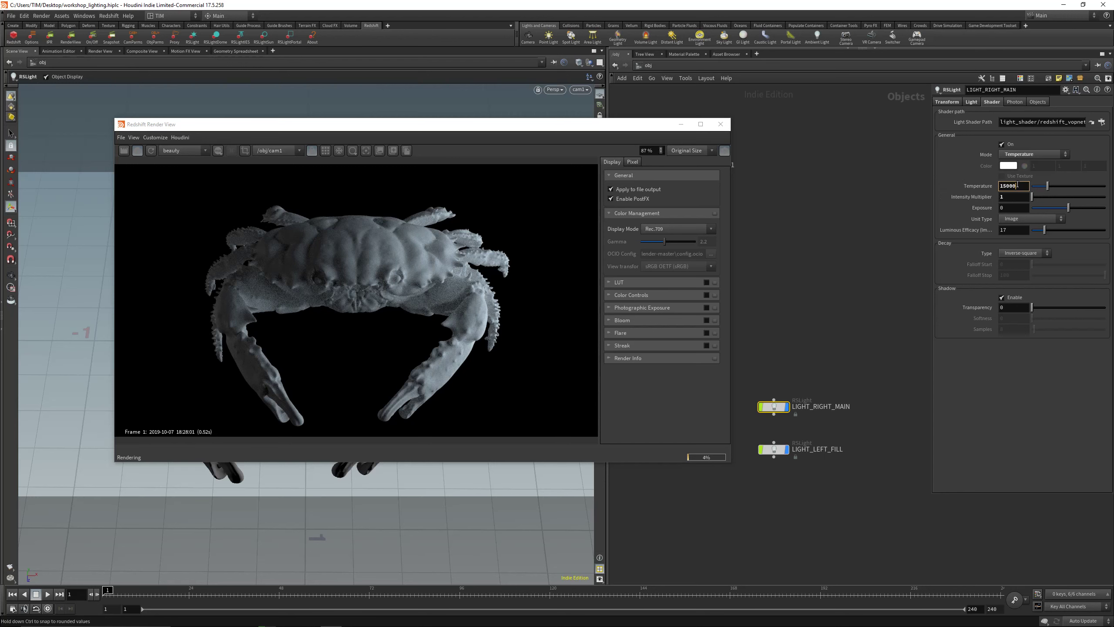
key(Return)
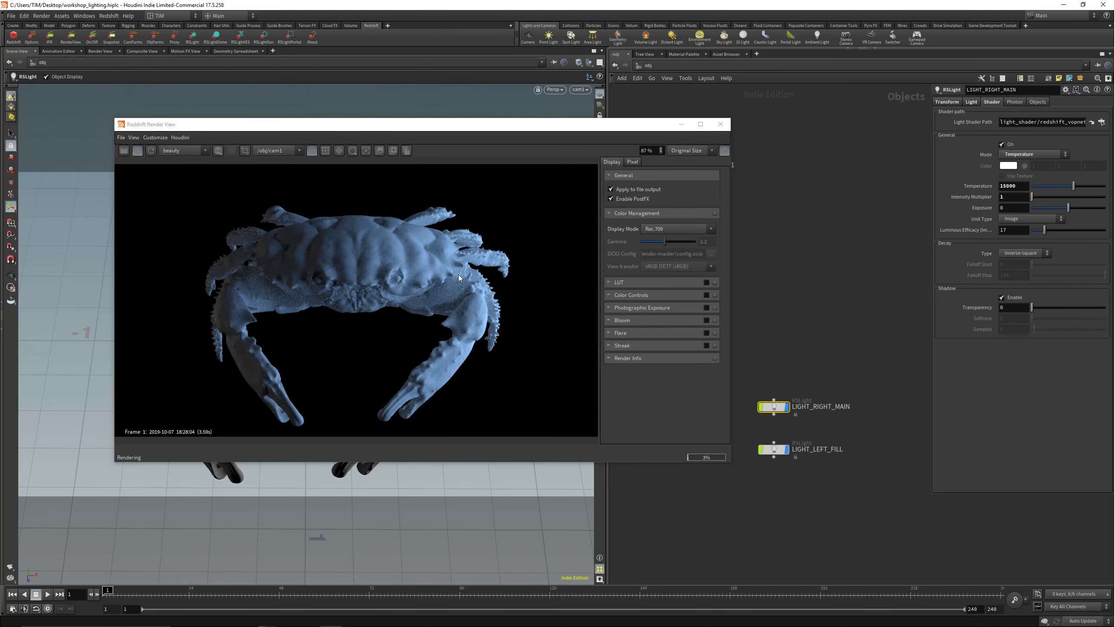
Try a much lower temperature on LIGHT_RIGHT_MAIN and set it to 7500
click(1020, 186)
text(3)
key(Return)
click(1023, 186)
text(7500)
key(Return)
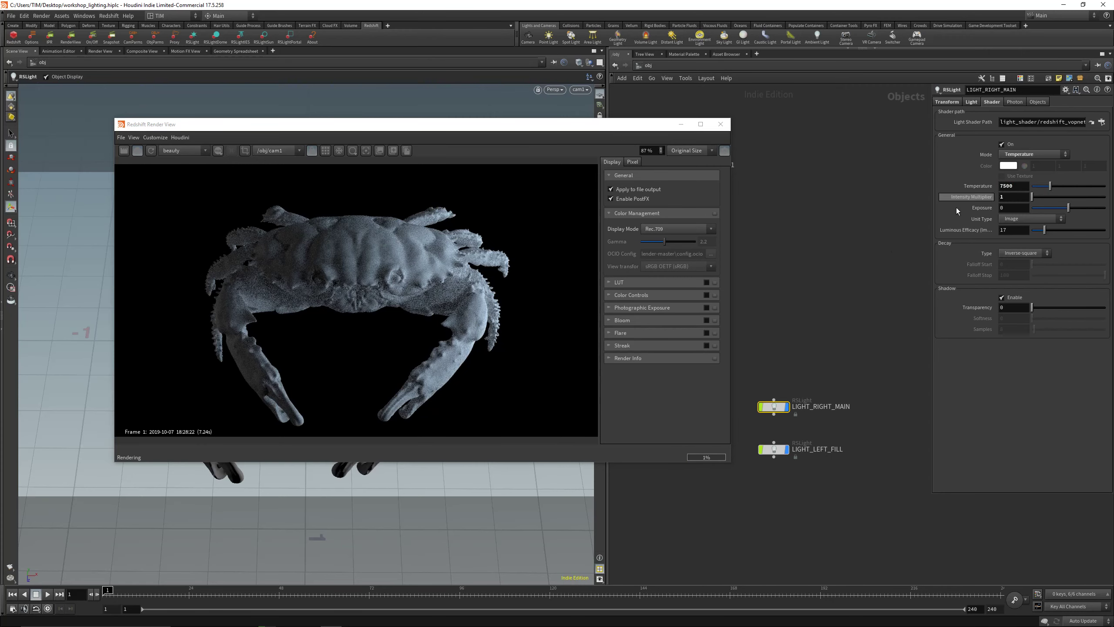
Switch LIGHT_LEFT_FILL's shader mode to Temperature and set its temperature to 2500
click(769, 448)
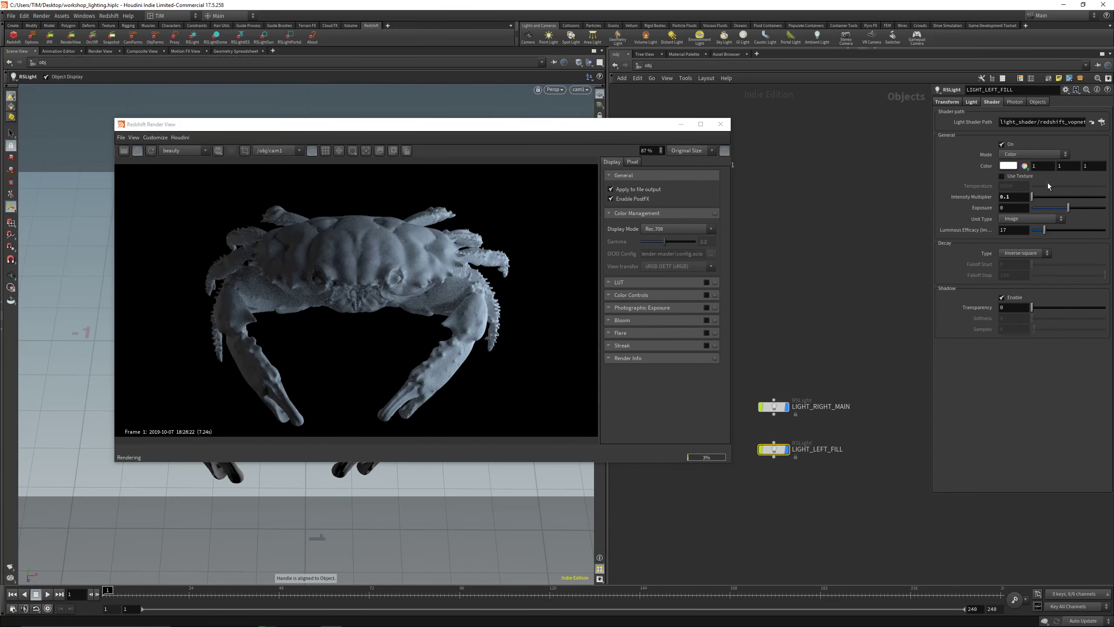
click(1015, 154)
click(1014, 174)
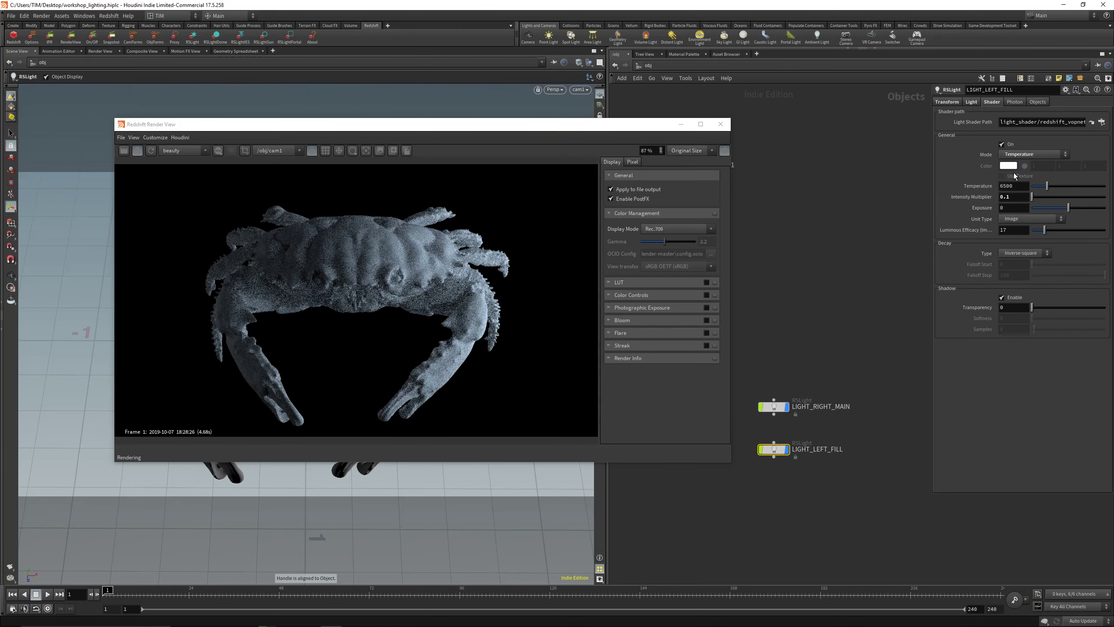
click(1017, 187)
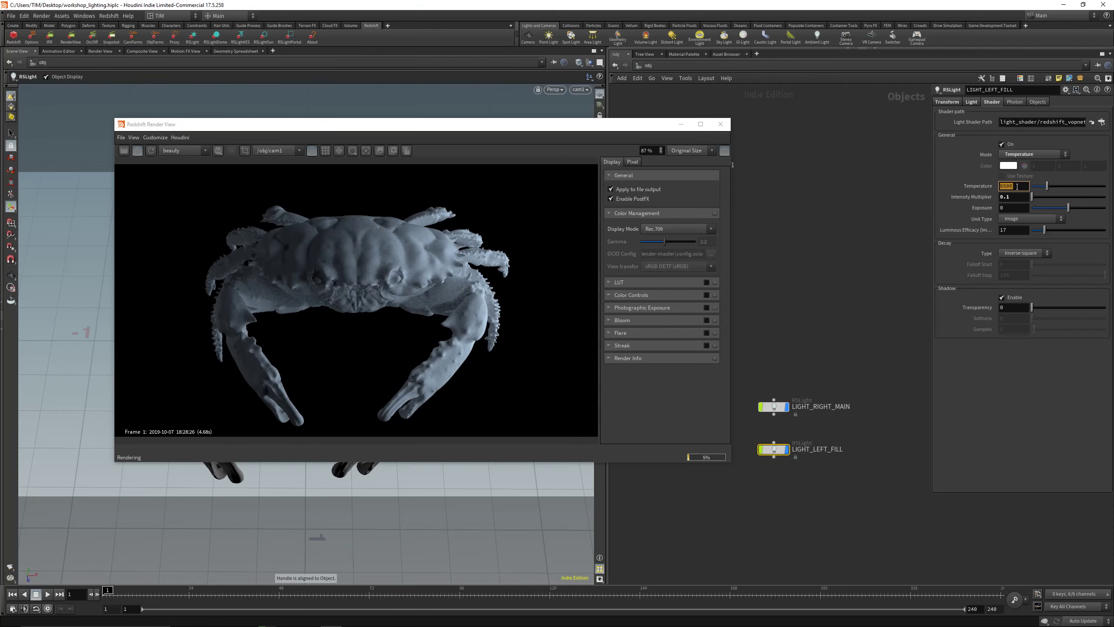
text(2500)
key(Return)
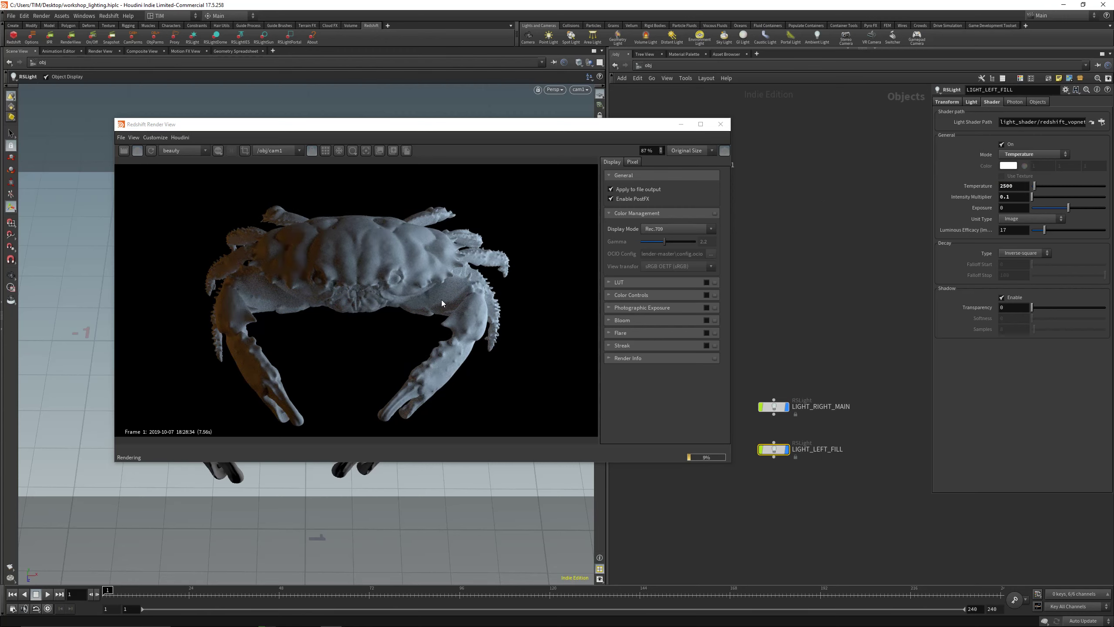
Try an intensity multiplier of 1 on LIGHT_LEFT_FILL and set it to 0.25
drag(460, 124, 531, 104)
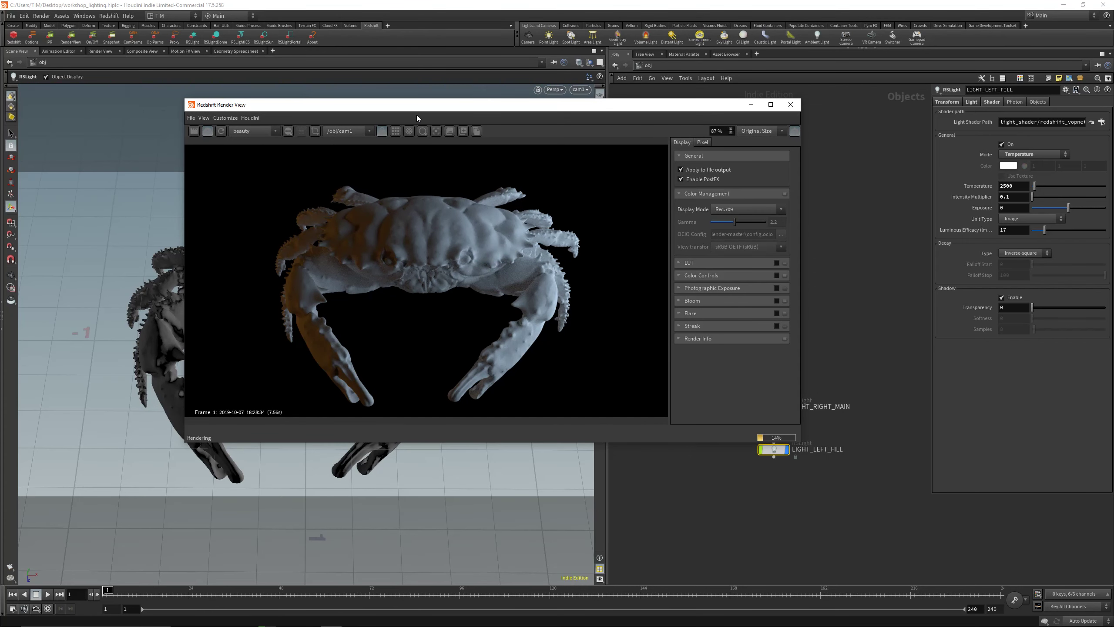
drag(416, 109, 300, 132)
double_click(1014, 197)
text(1)
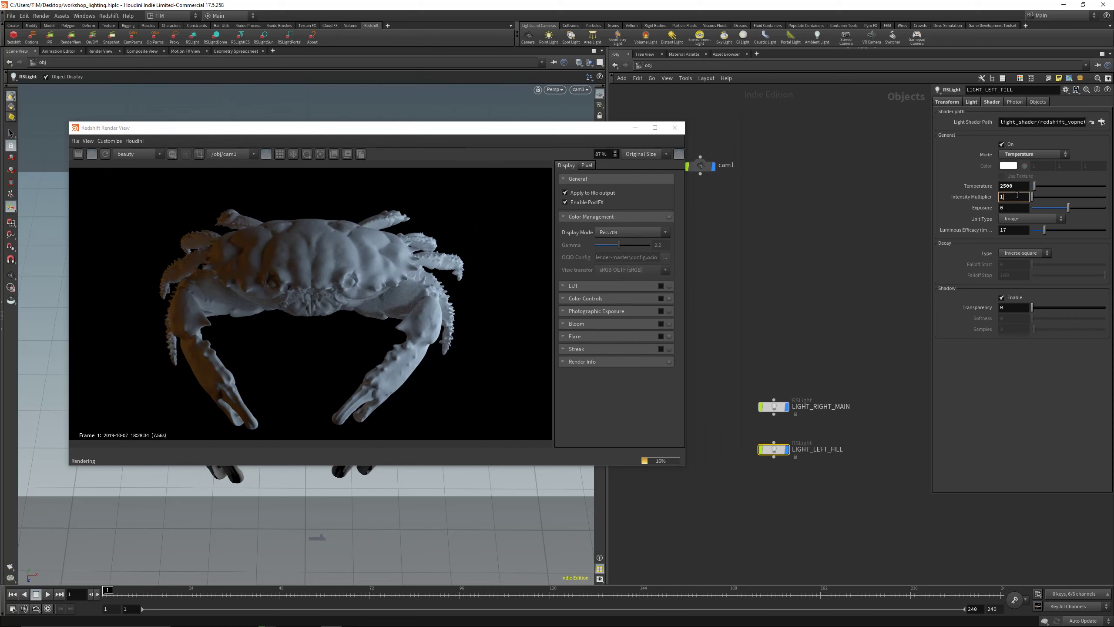
key(Return)
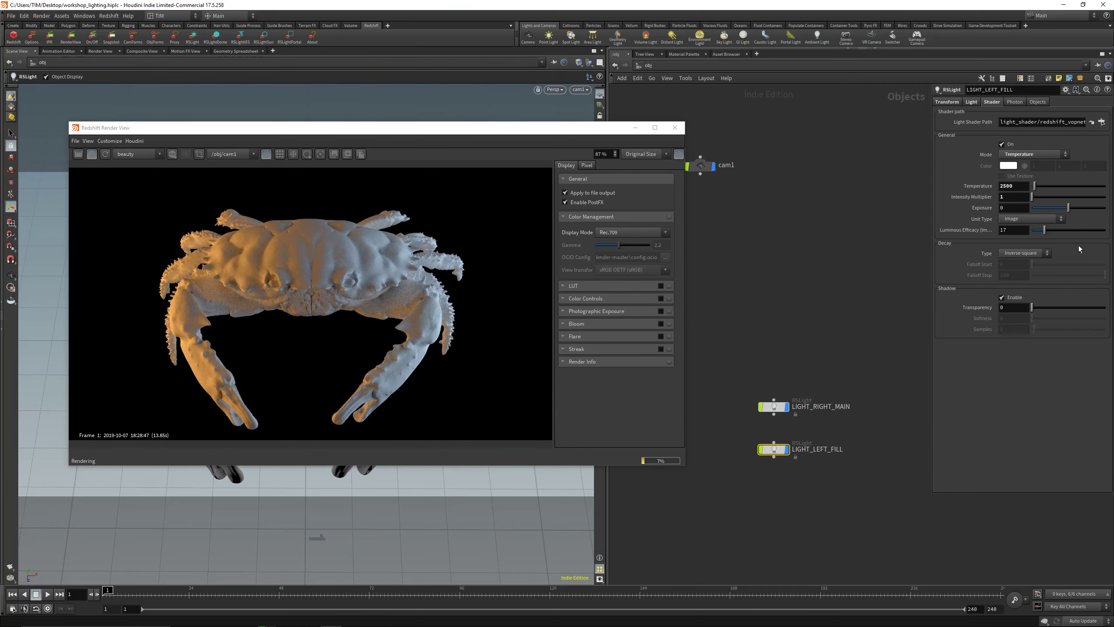
double_click(1014, 197)
text(0.25)
key(Return)
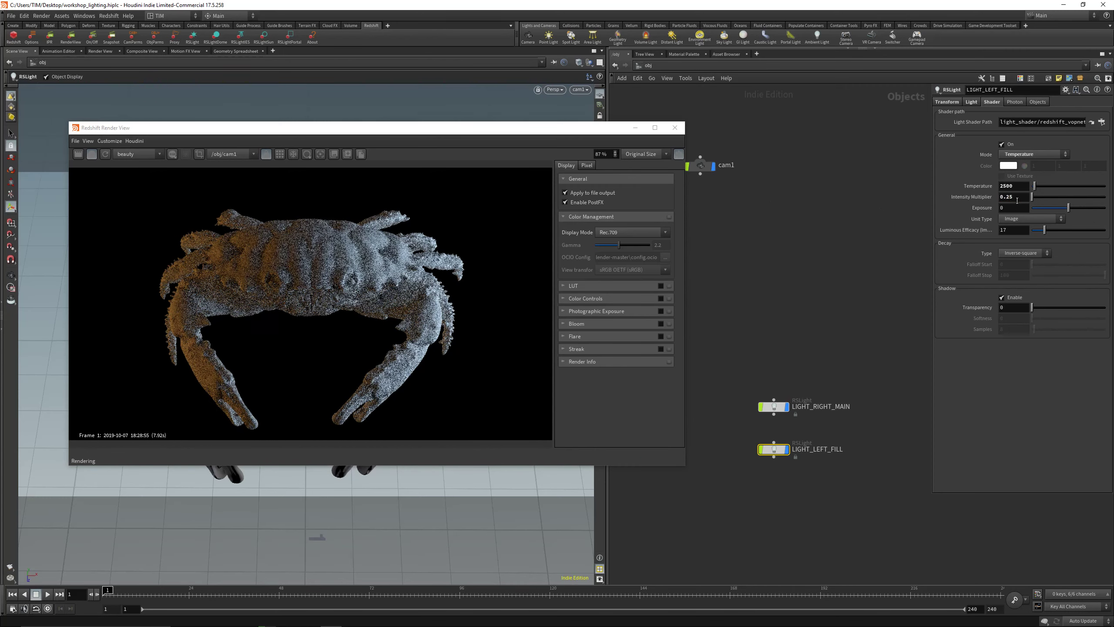
Set LIGHT_LEFT_FILL's temperature to 5000 and save the scene
double_click(1023, 187)
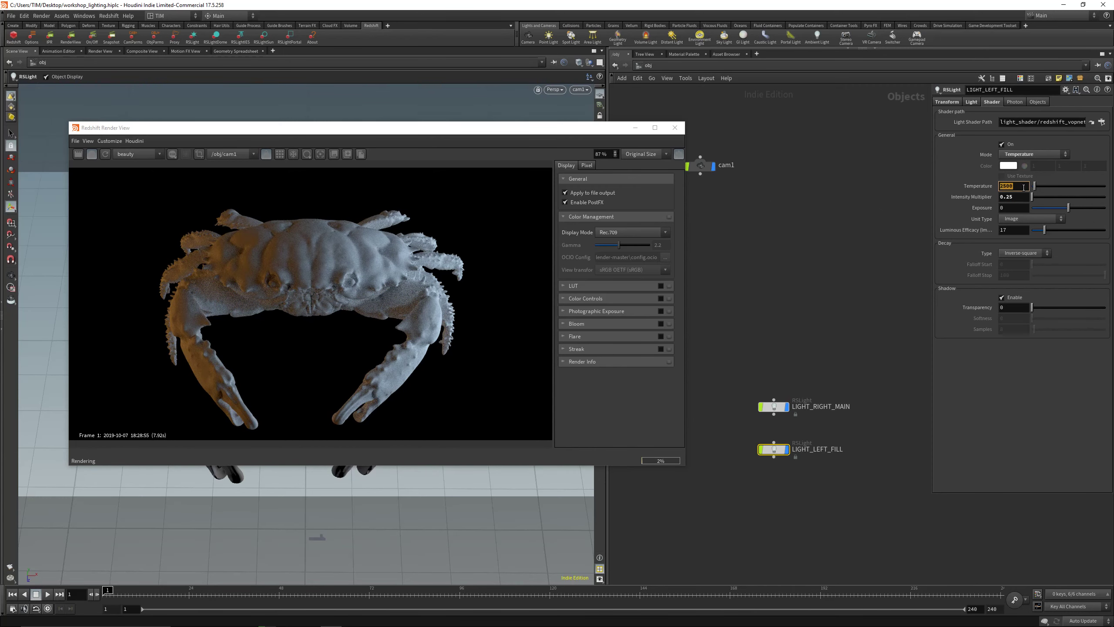
text(5000)
key(Return)
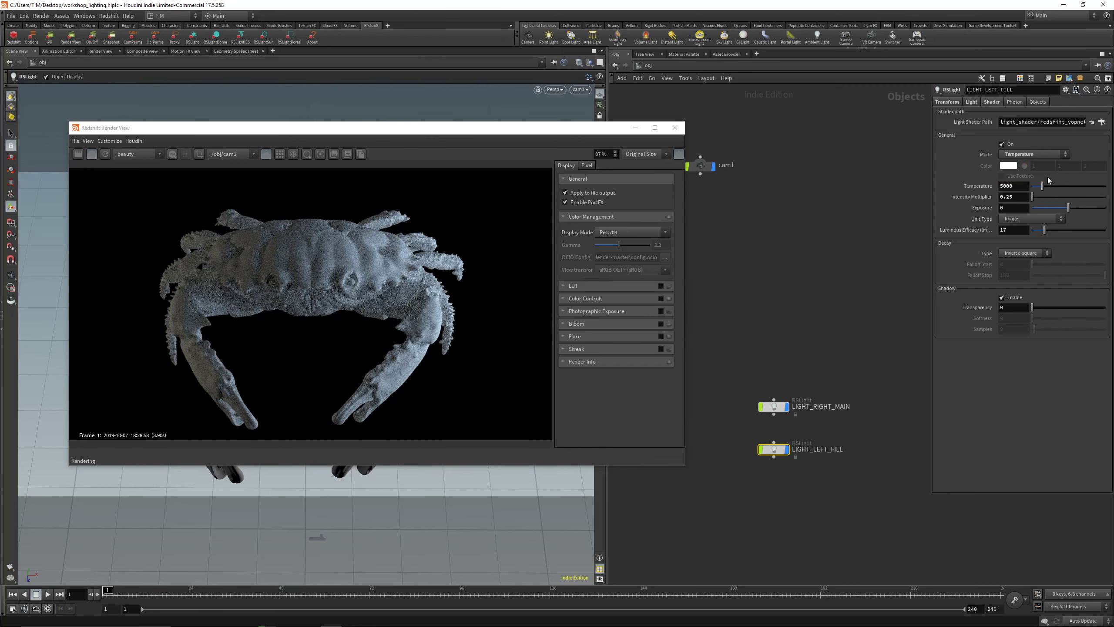
click(764, 248)
scroll(821, 307, down, 2)
key(ctrl+s)
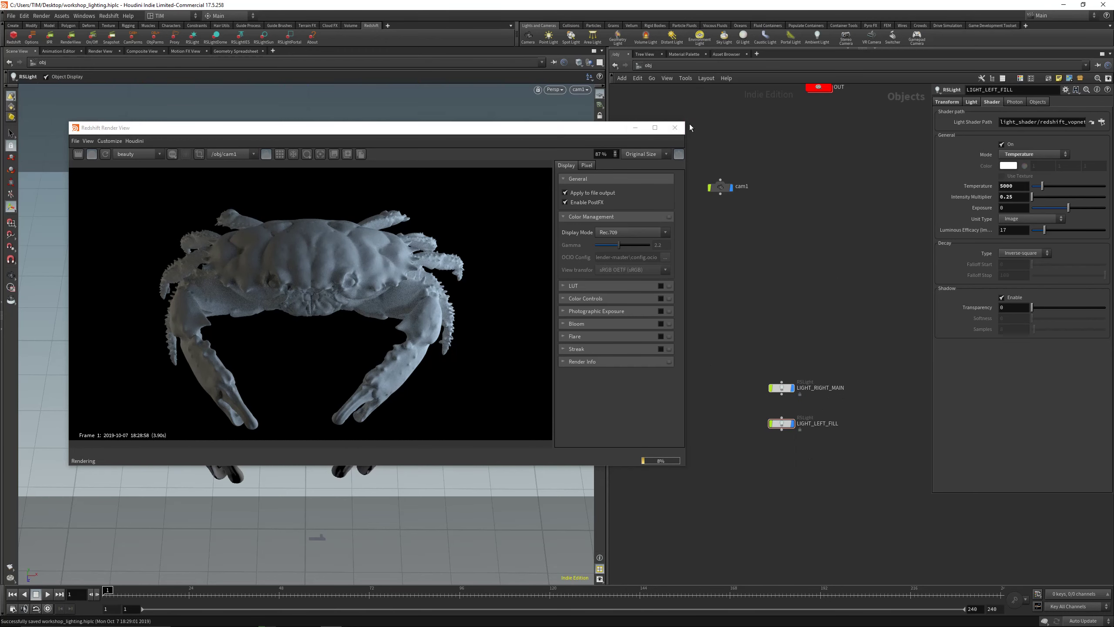
Close the Redshift render view, leave the cam1 view to frame both area lights around the crab, and save the scene
click(674, 127)
key(space)
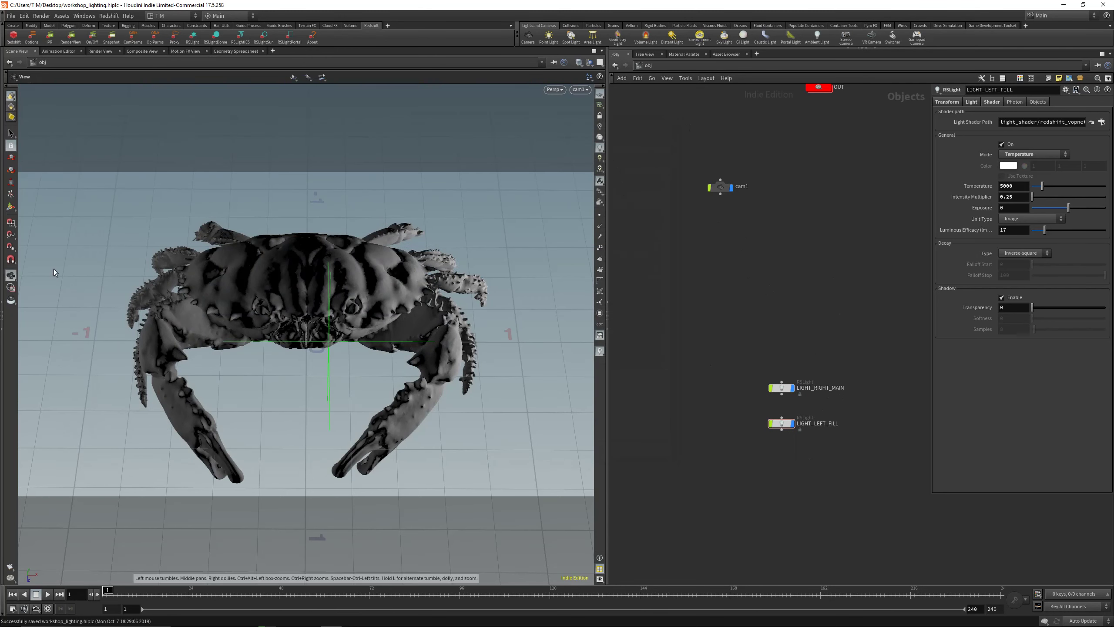
click(10, 275)
right_drag(259, 254, 307, 333)
drag(308, 333, 289, 299)
right_drag(290, 298, 266, 427)
drag(266, 427, 270, 395)
key(ctrl+s)
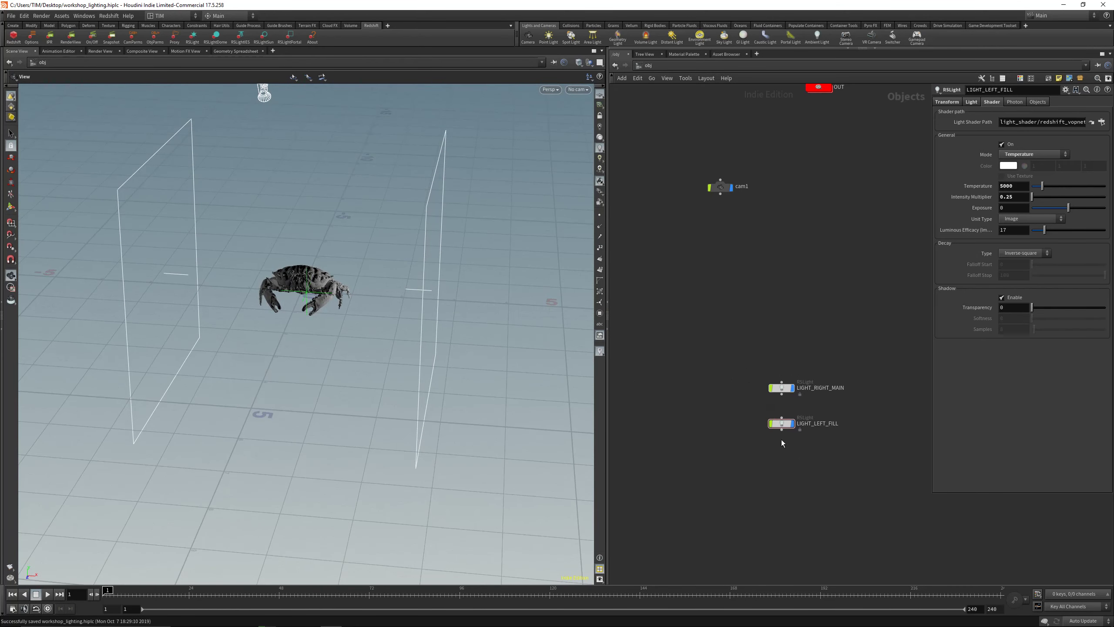
Select LIGHT_LEFT_FILL and LIGHT_RIGHT_MAIN in turn and examine their placement around the crab
drag(730, 407, 840, 471)
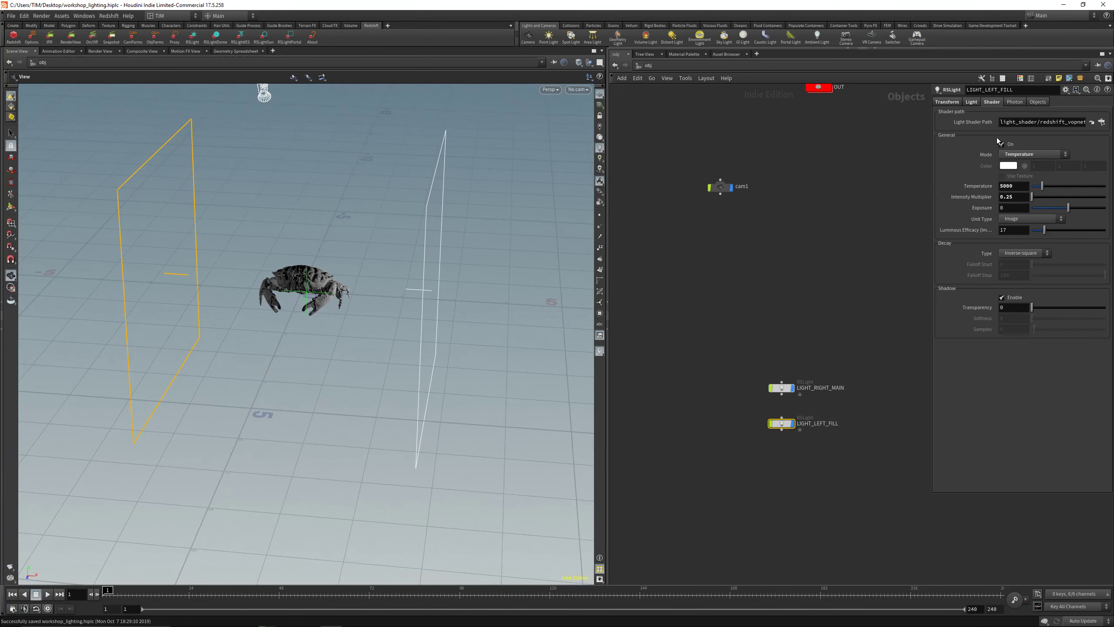
drag(783, 344, 844, 406)
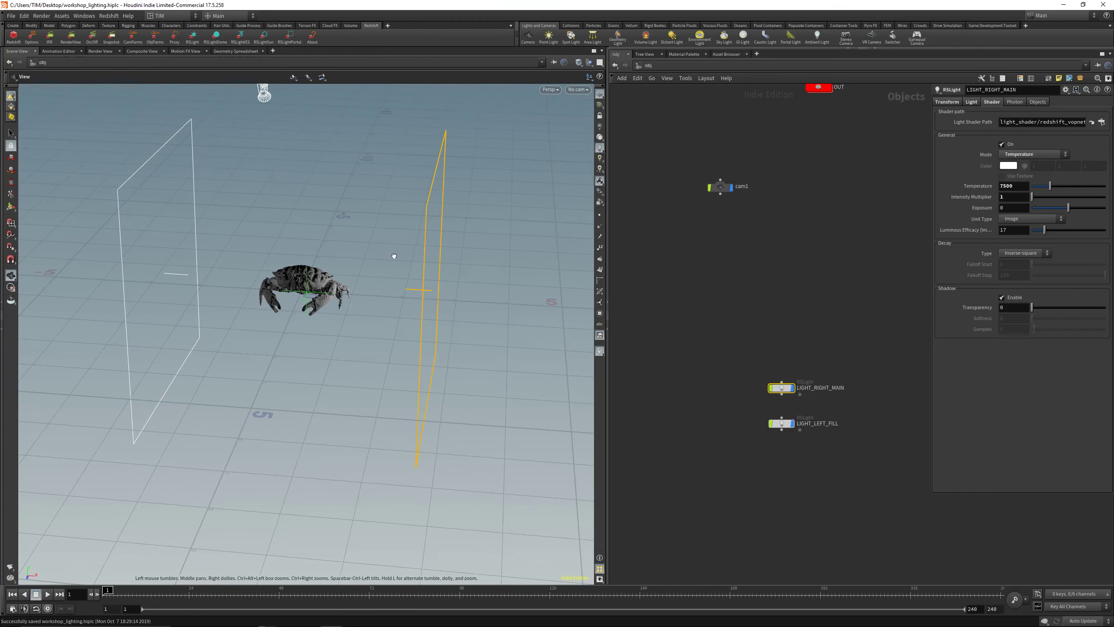
mouse_move(392, 252)
mouse_down()
mouse_move(445, 259)
mouse_move(405, 263)
mouse_move(428, 240)
mouse_move(401, 246)
mouse_up()
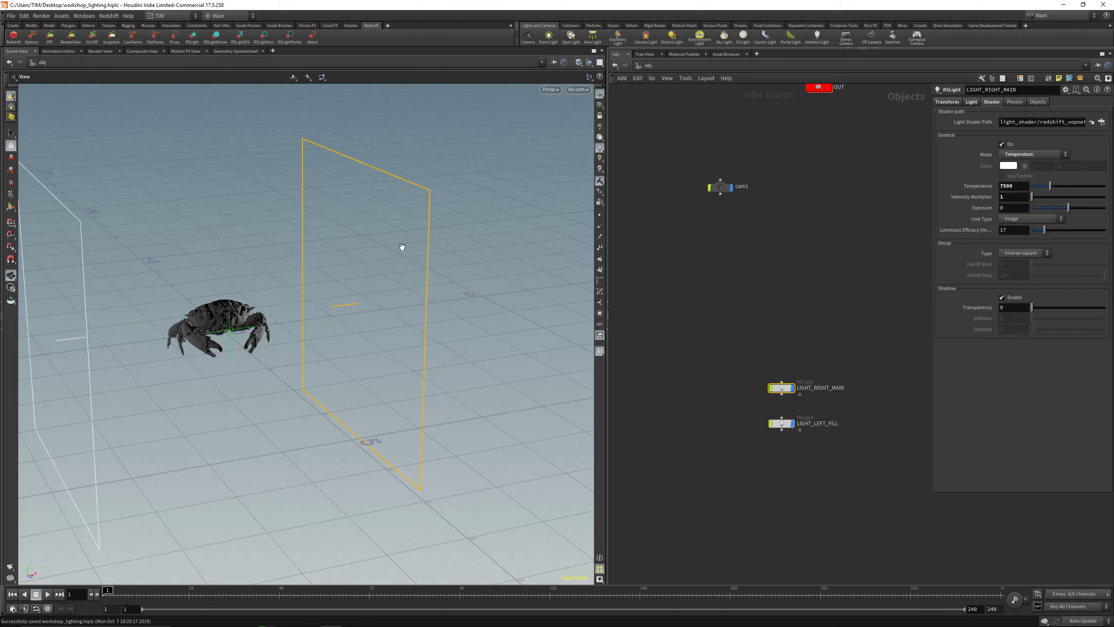
drag(414, 265, 477, 235)
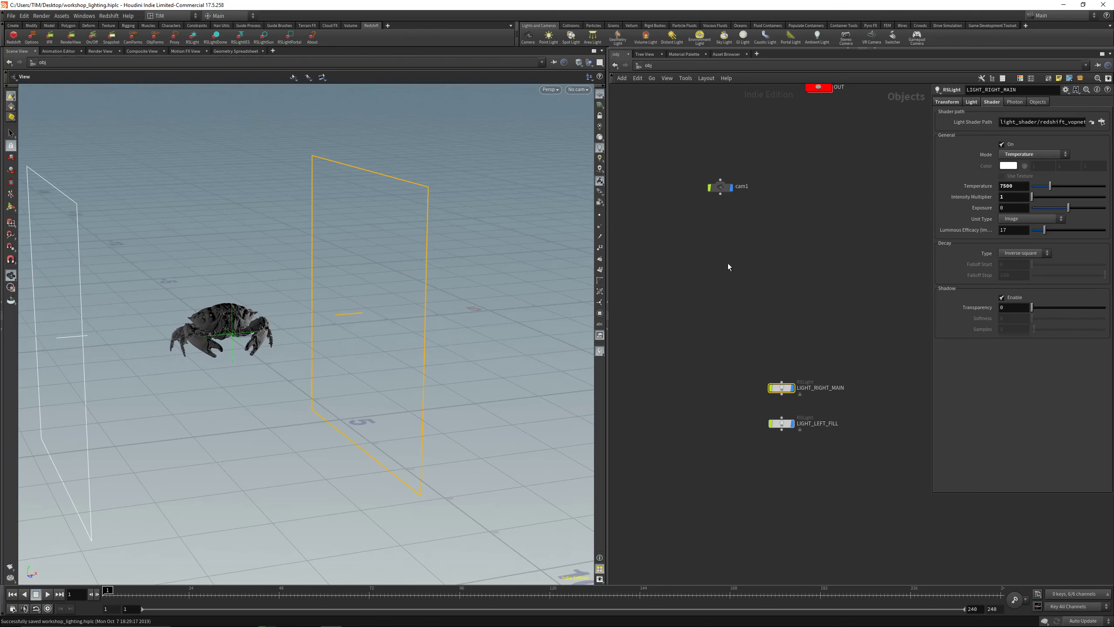
Create a new camera from the current perspective view of the crab and both lights
click(578, 89)
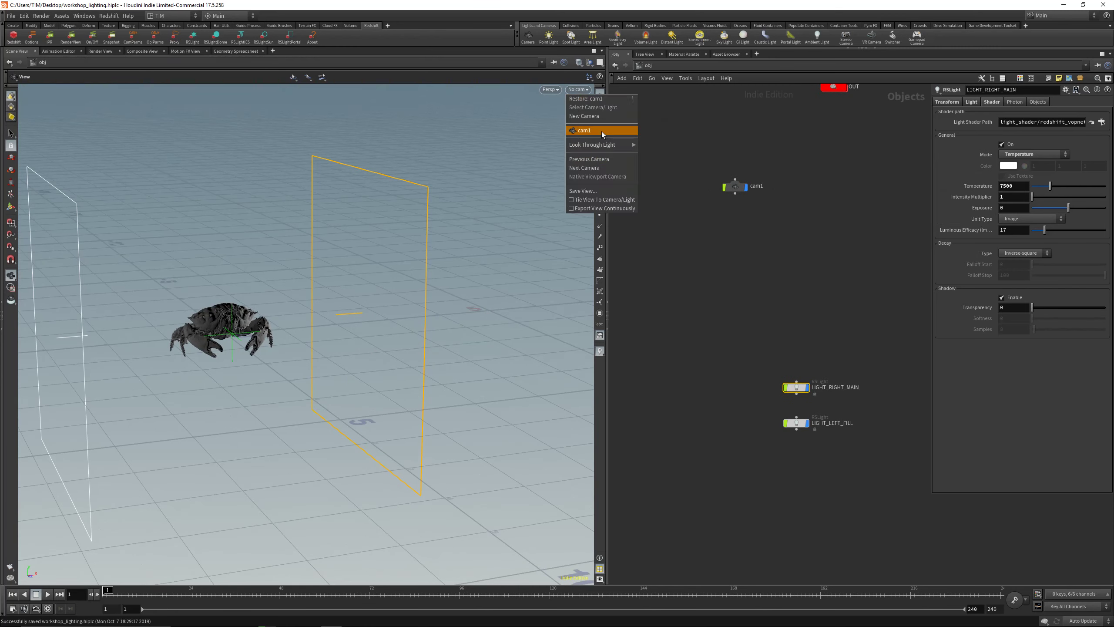
click(586, 116)
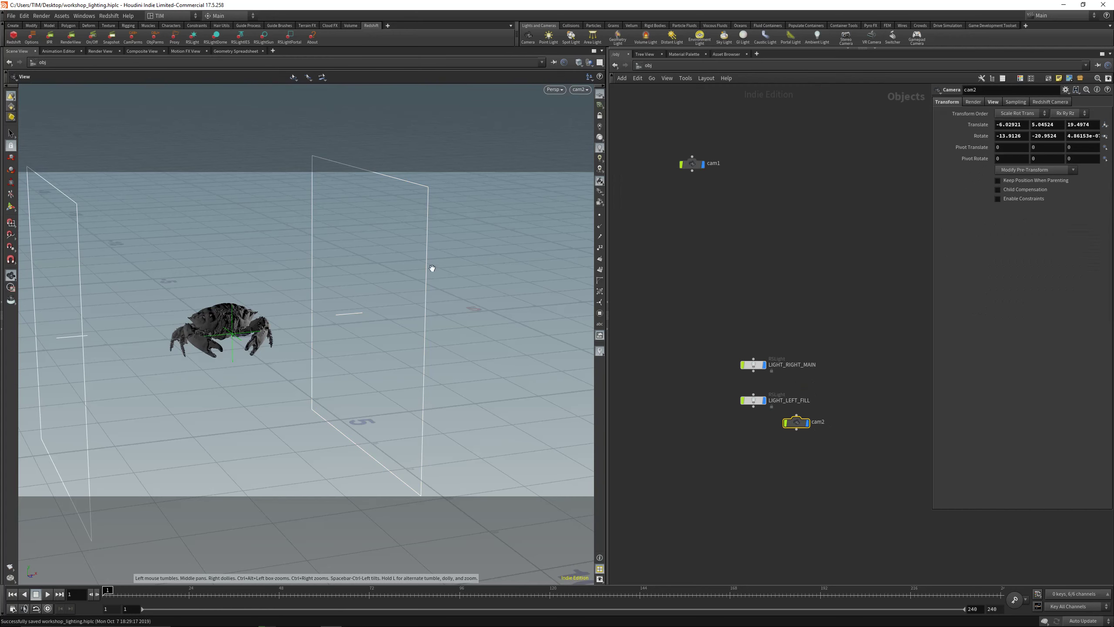
drag(343, 330, 358, 321)
scroll(357, 321, down, 1)
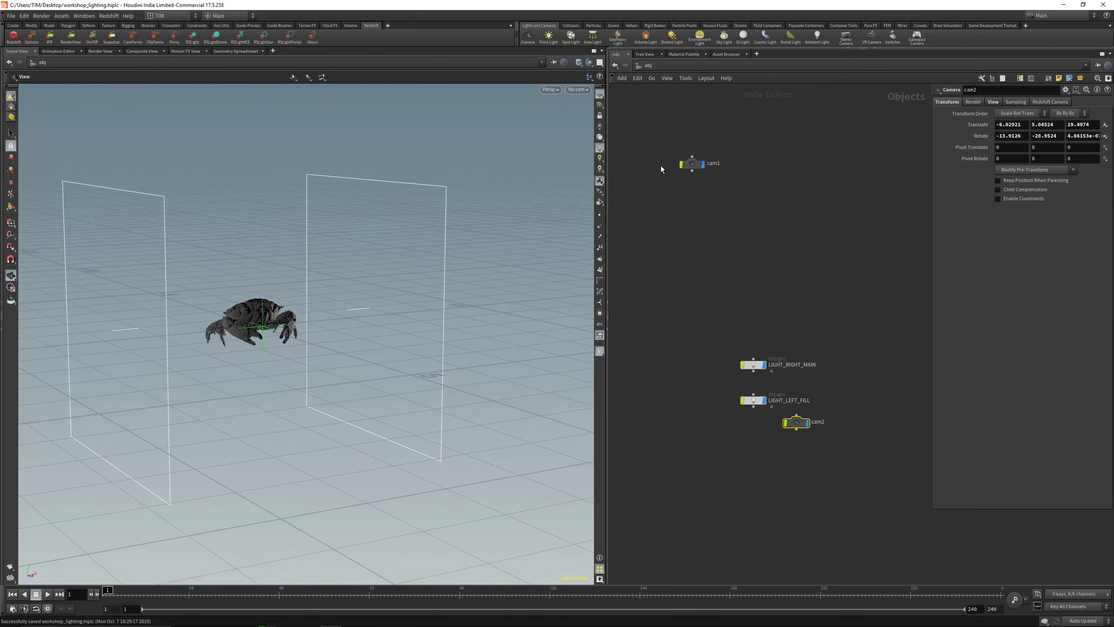
Look through cam2 with the camera locked to the view, reframe the crab and lights, and place its node below cam1
click(584, 91)
click(586, 137)
click(599, 116)
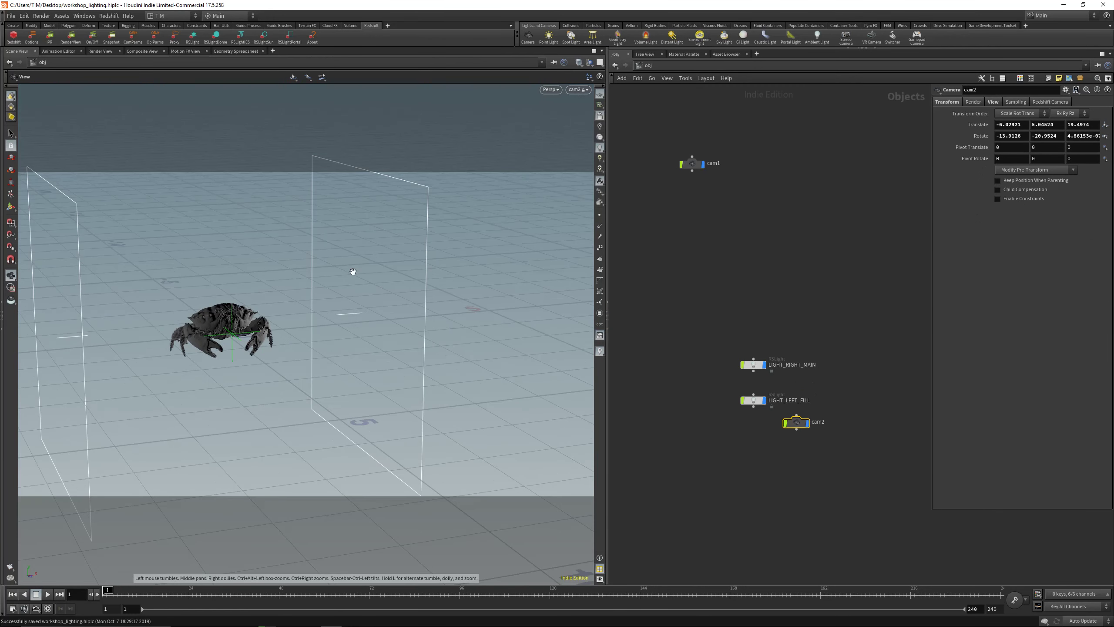
drag(353, 271, 297, 295)
drag(795, 422, 697, 204)
Select LIGHT_RIGHT_MAIN and bring the XnView MP photo browser over the scene to show the reference photos
drag(663, 299, 834, 377)
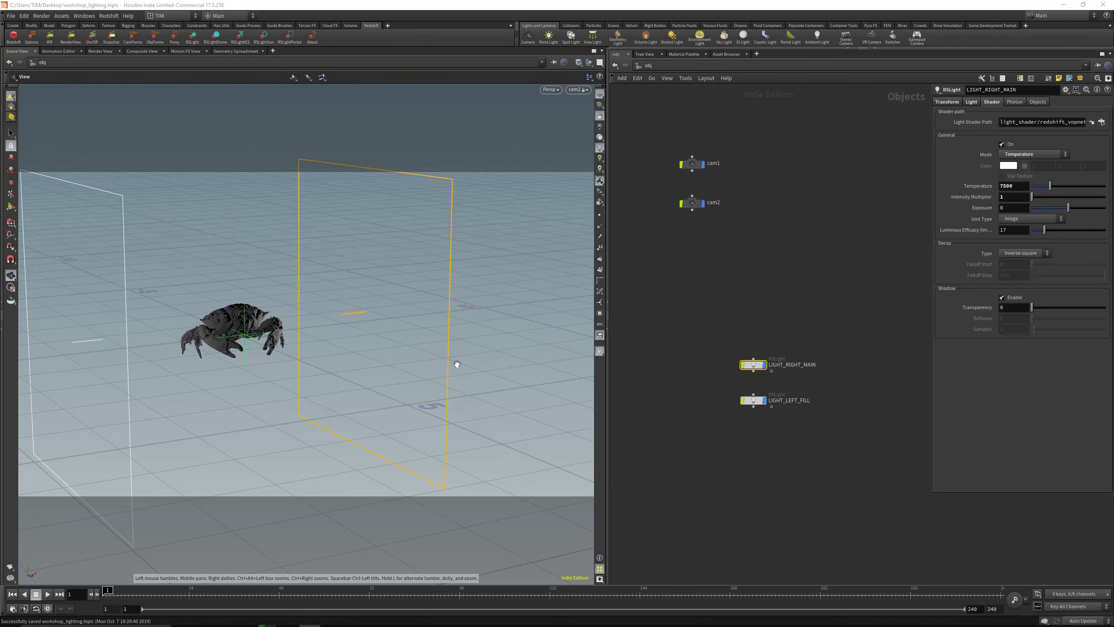
drag(0, 65, 699, 84)
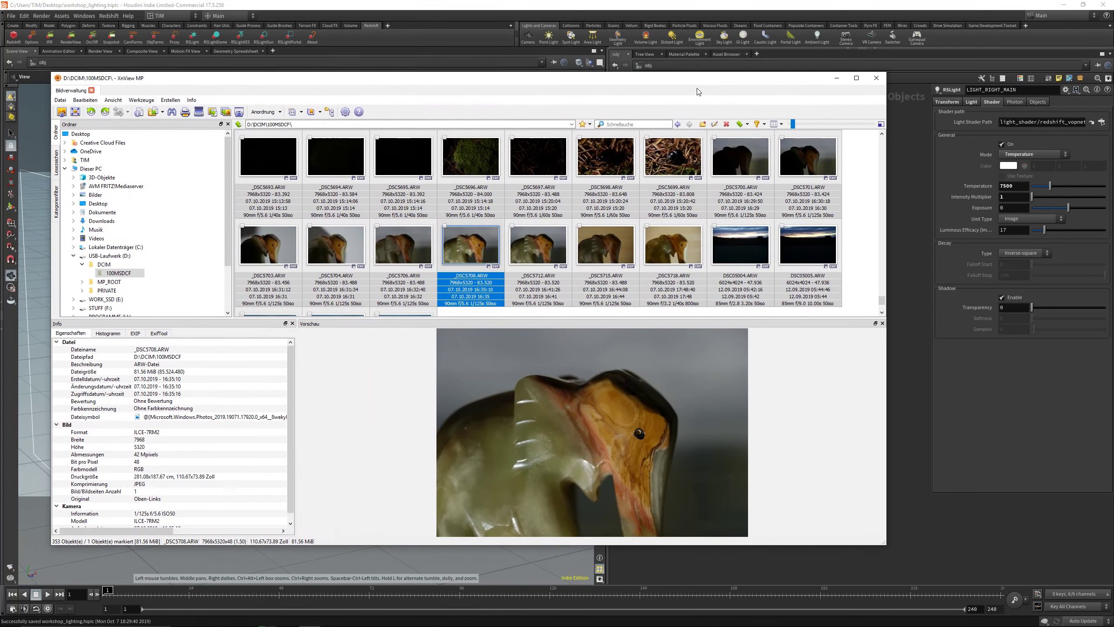
Find and select the blurred colored lights photo _DSC5562.ARW among the thumbnails in the 100MSDCF folder
scroll(609, 221, up, 5)
scroll(609, 222, up, 3)
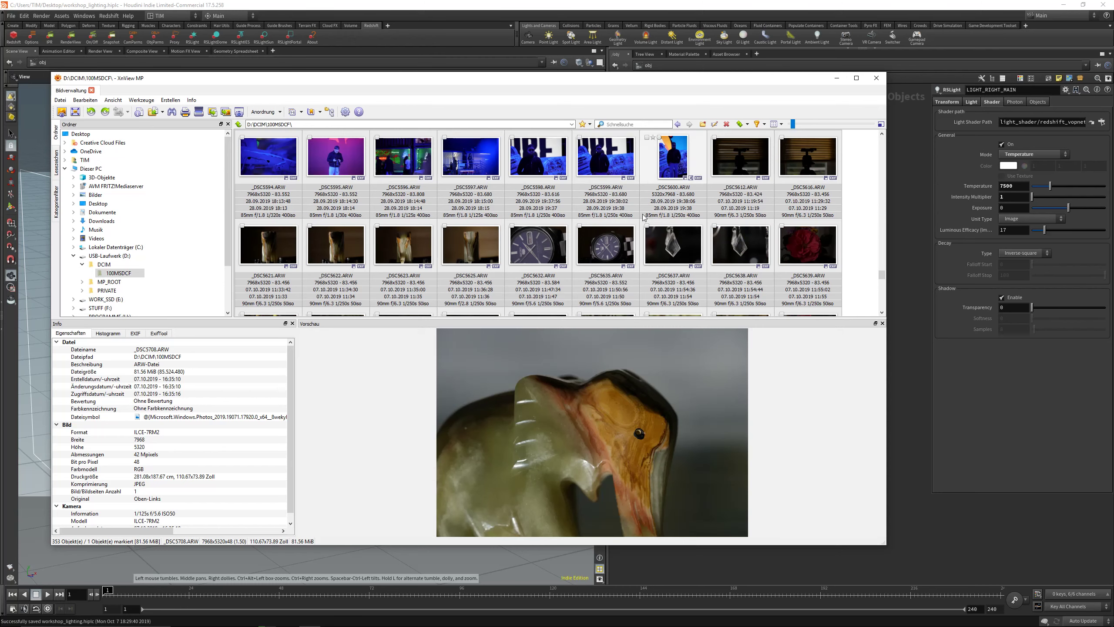
scroll(603, 219, up, 3)
scroll(614, 216, up, 1)
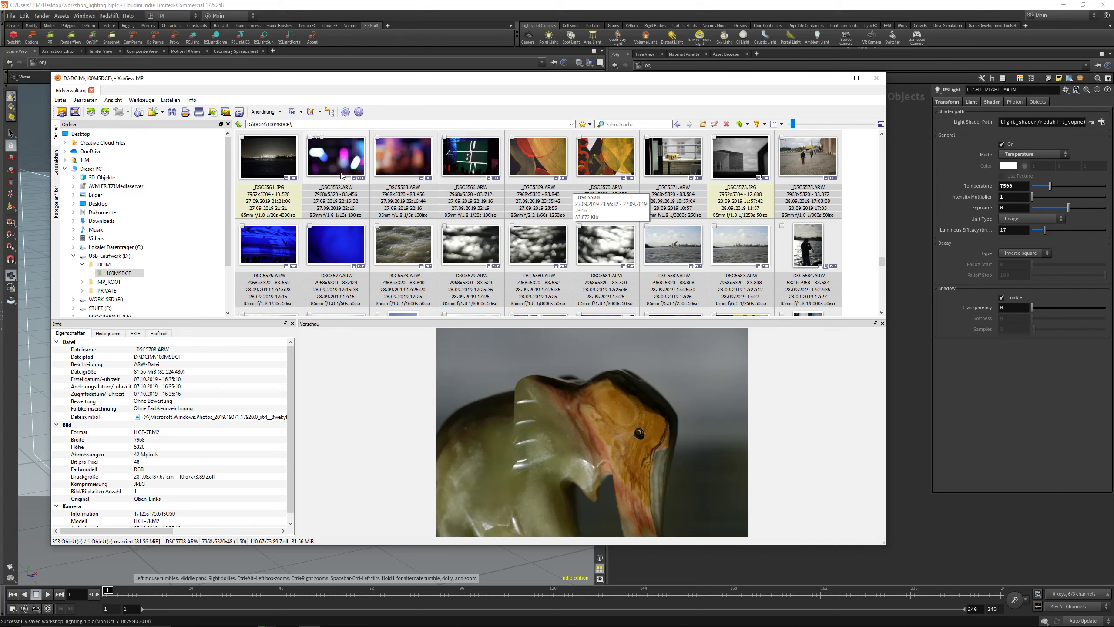
click(336, 157)
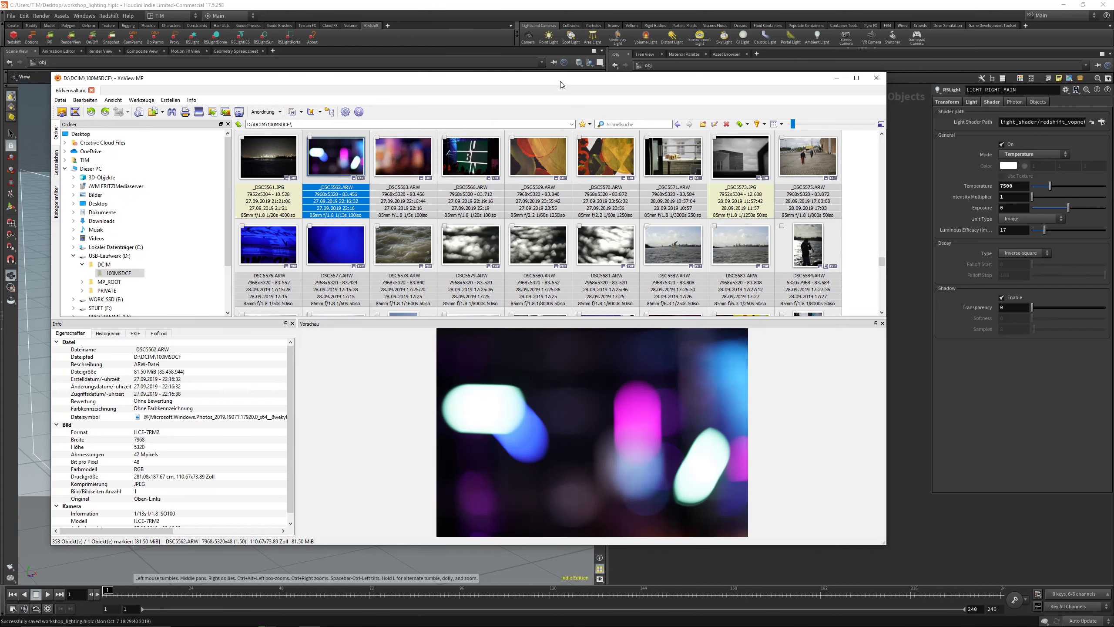
Switch to Affinity Photo with _DSC5562.ARW for raw development and dismiss the new version notice
double_click(544, 83)
drag(544, 2, 0, 14)
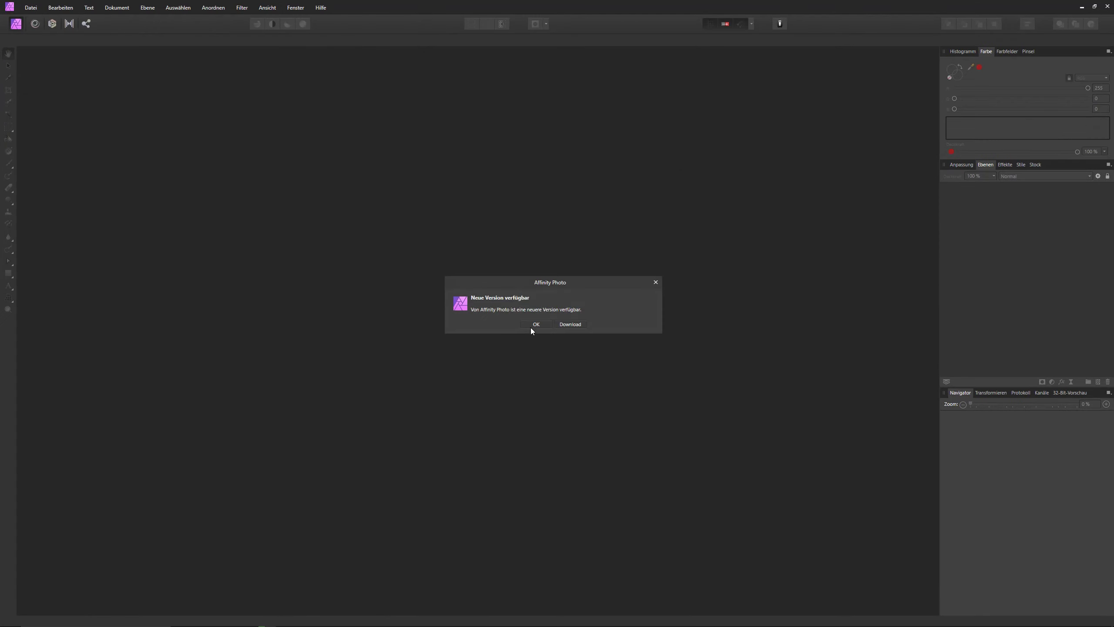
click(532, 324)
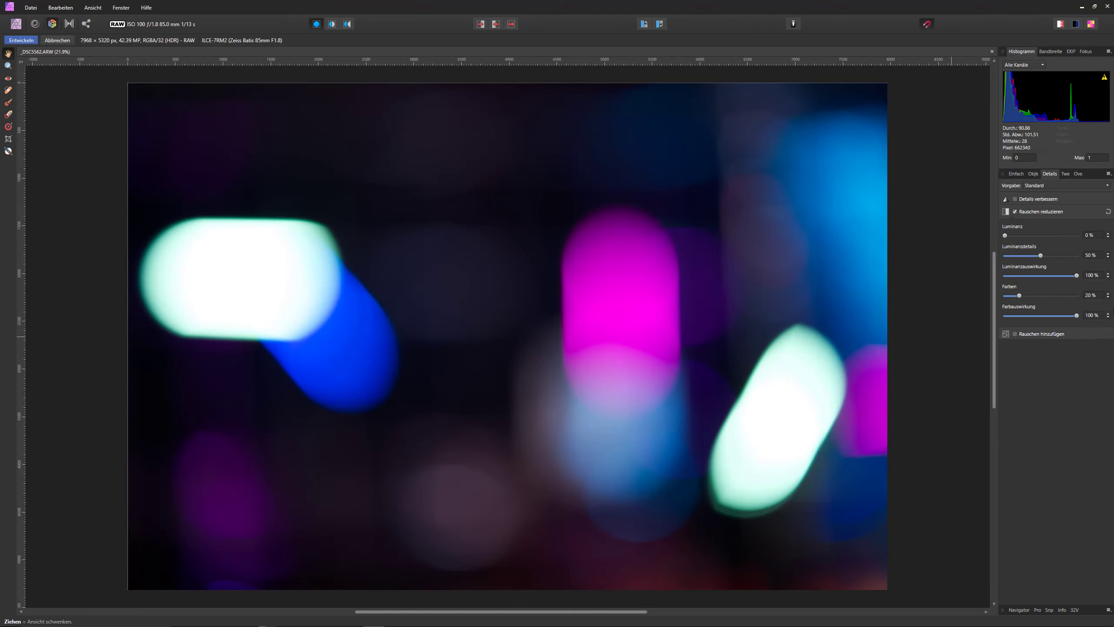
Raise the raw photo's exposure slightly, set its contrast to 9 %, and increase its saturation to about 12 %
click(1017, 173)
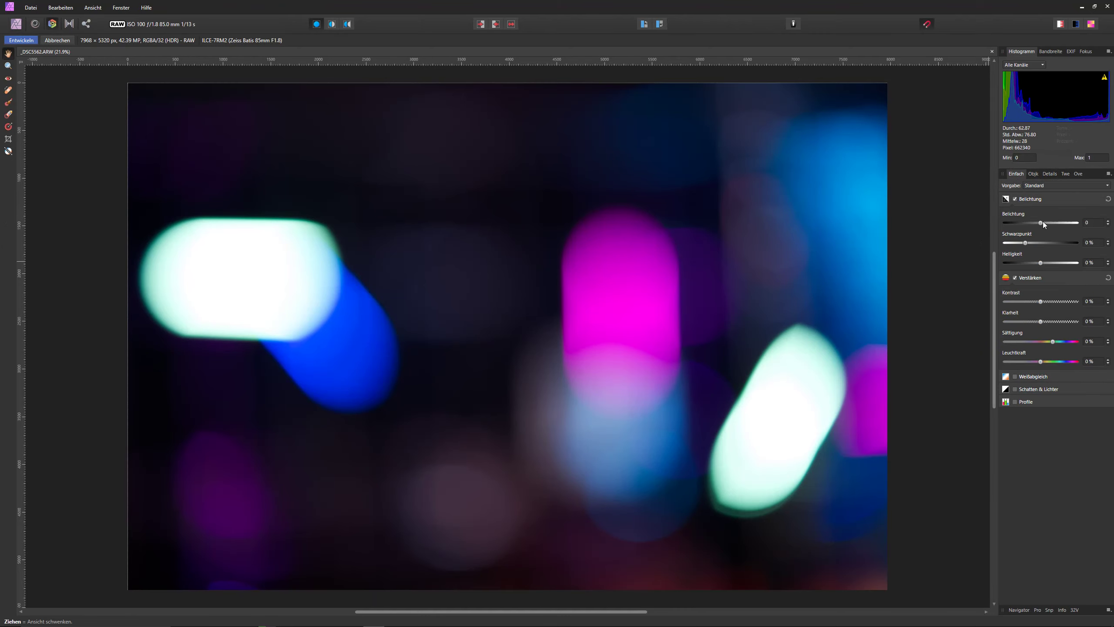
drag(1041, 223, 1048, 224)
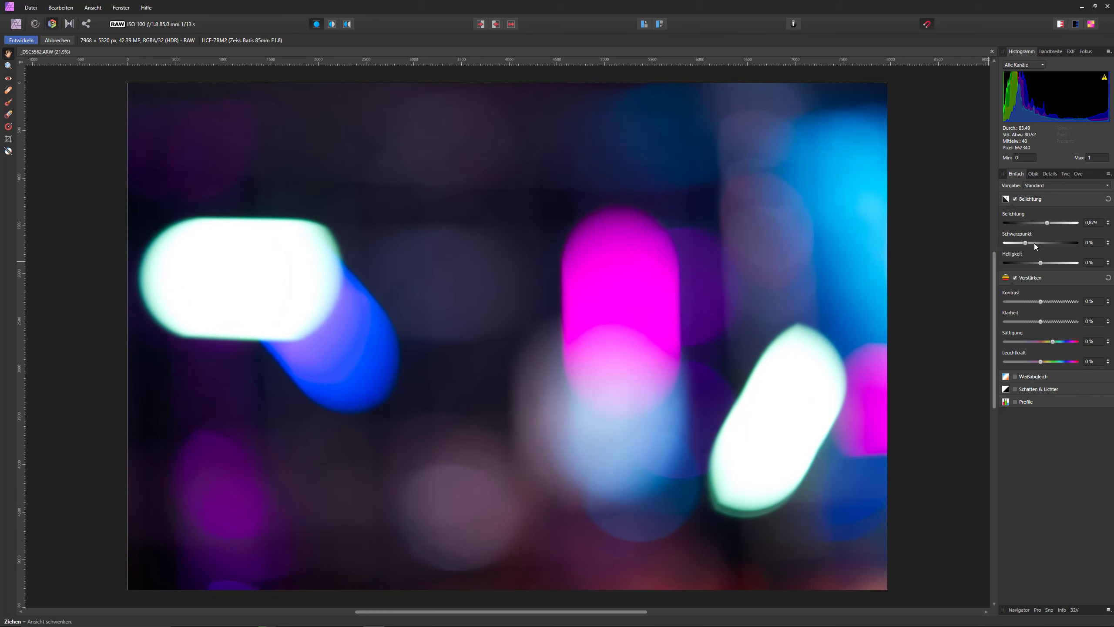
drag(1043, 301, 1047, 303)
mouse_move(1052, 342)
mouse_down()
mouse_move(1079, 344)
mouse_move(1048, 345)
mouse_move(1058, 346)
mouse_up()
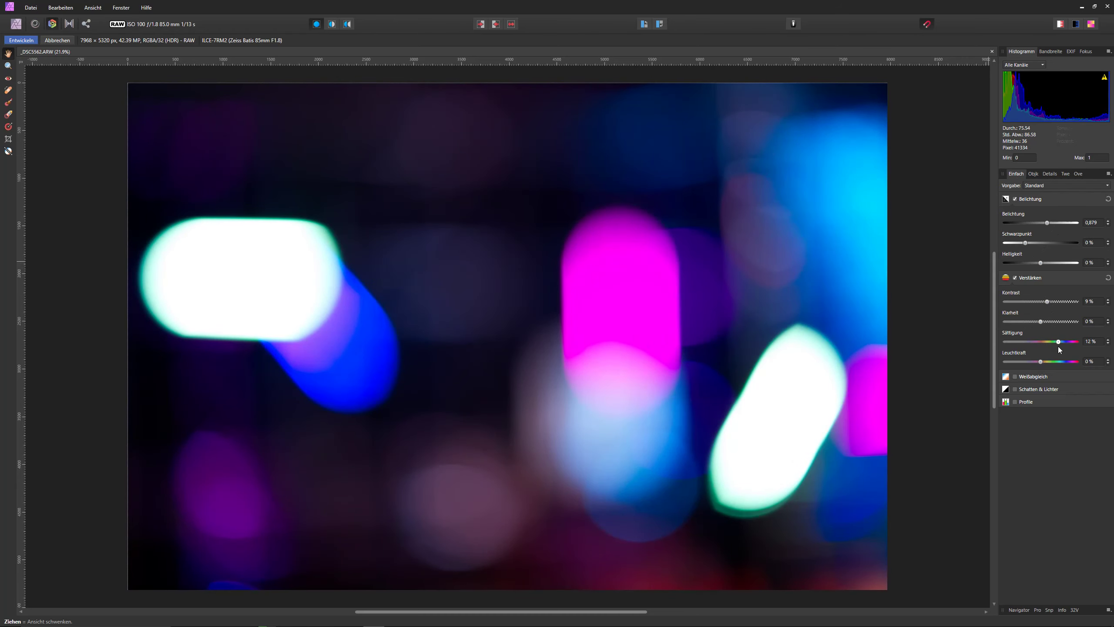
Enable detail refinement for the raw photo and adjust its radius and intensity
click(1049, 173)
click(1025, 198)
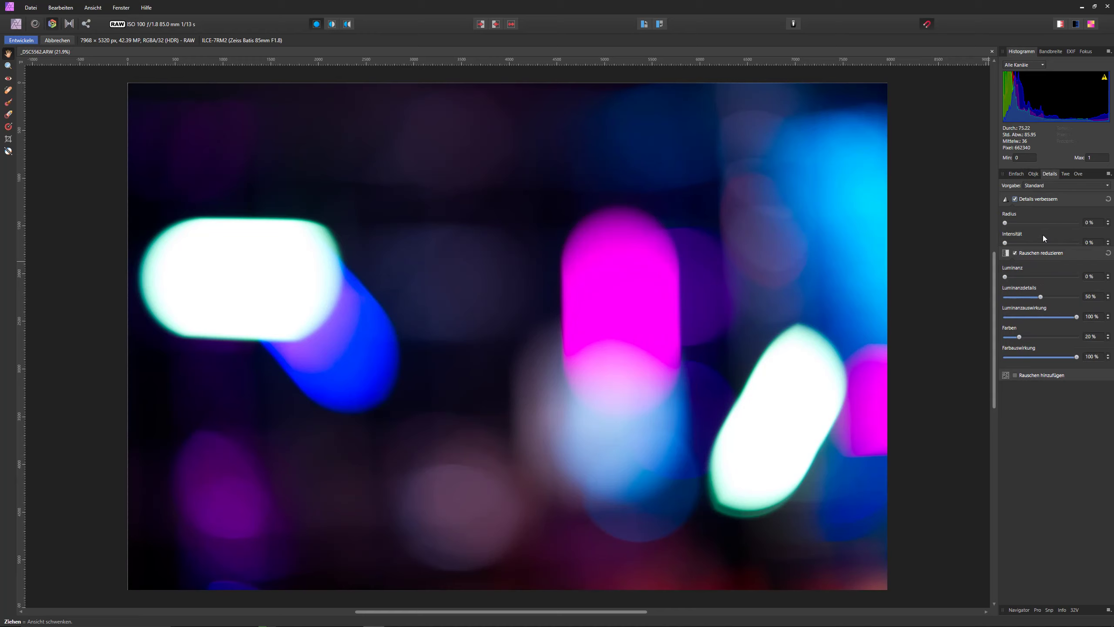
click(1036, 258)
drag(1026, 222, 1053, 243)
Set the photo's clarity to 83 % and develop the raw image
click(1016, 174)
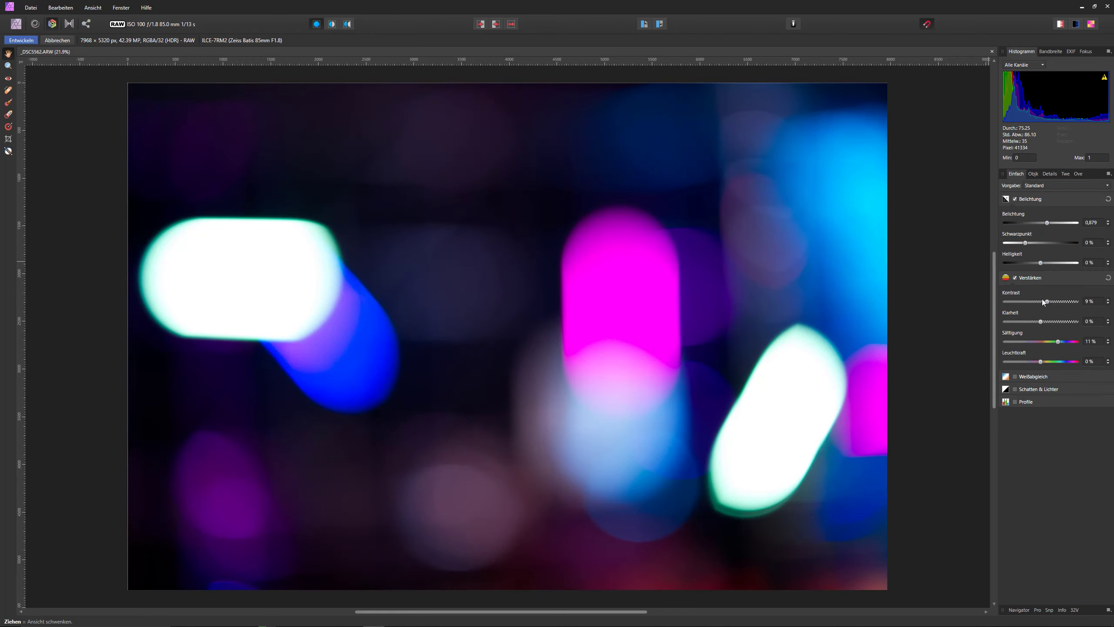
drag(1042, 321, 1078, 322)
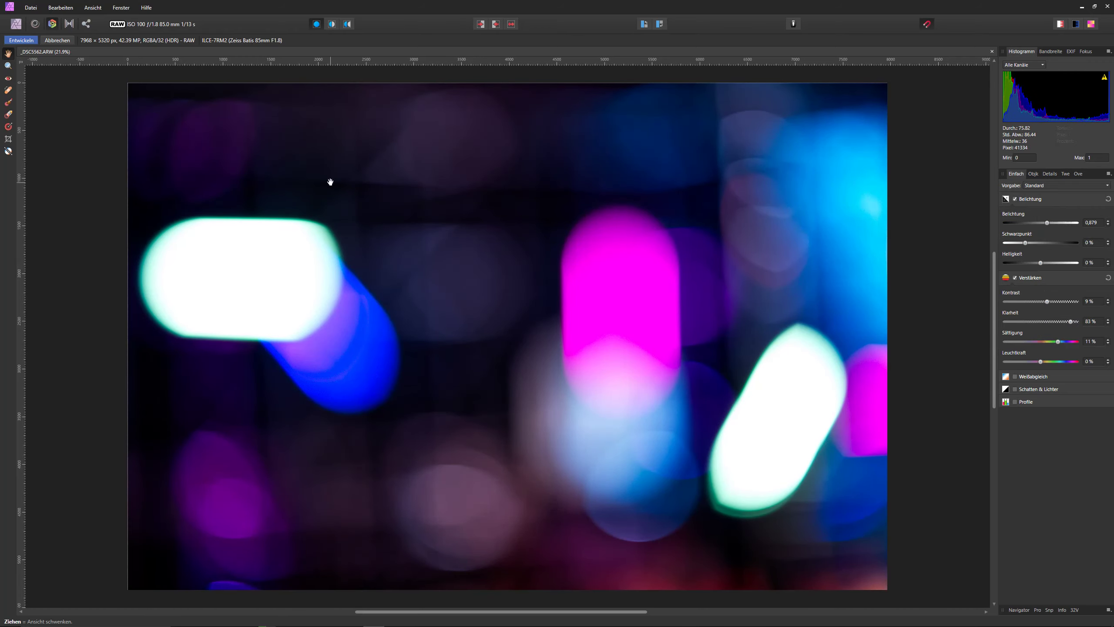
click(21, 40)
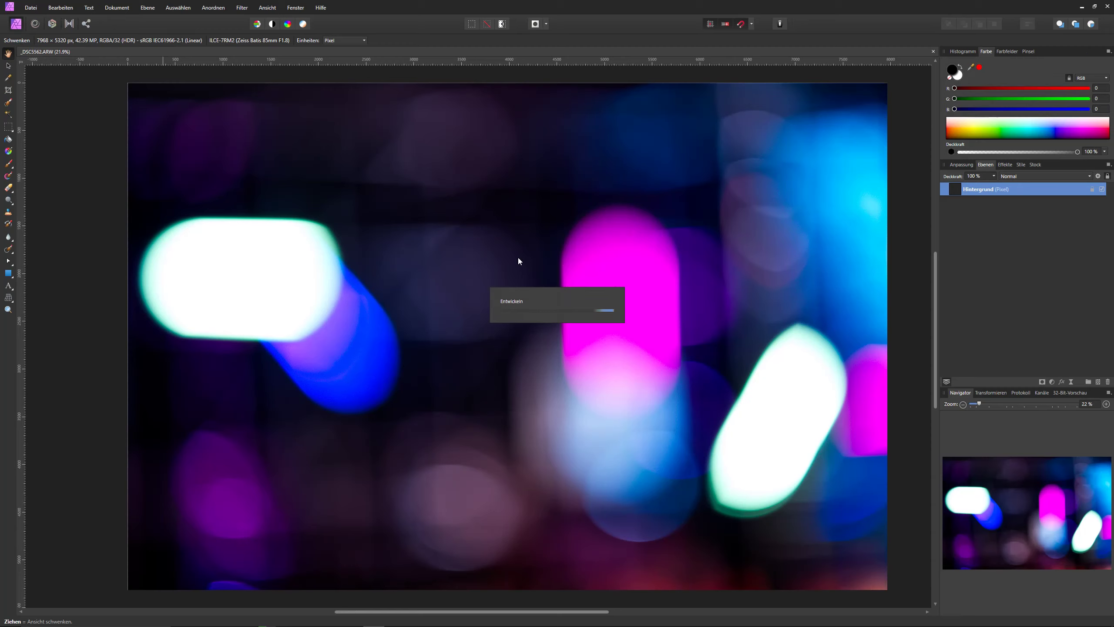
click(331, 617)
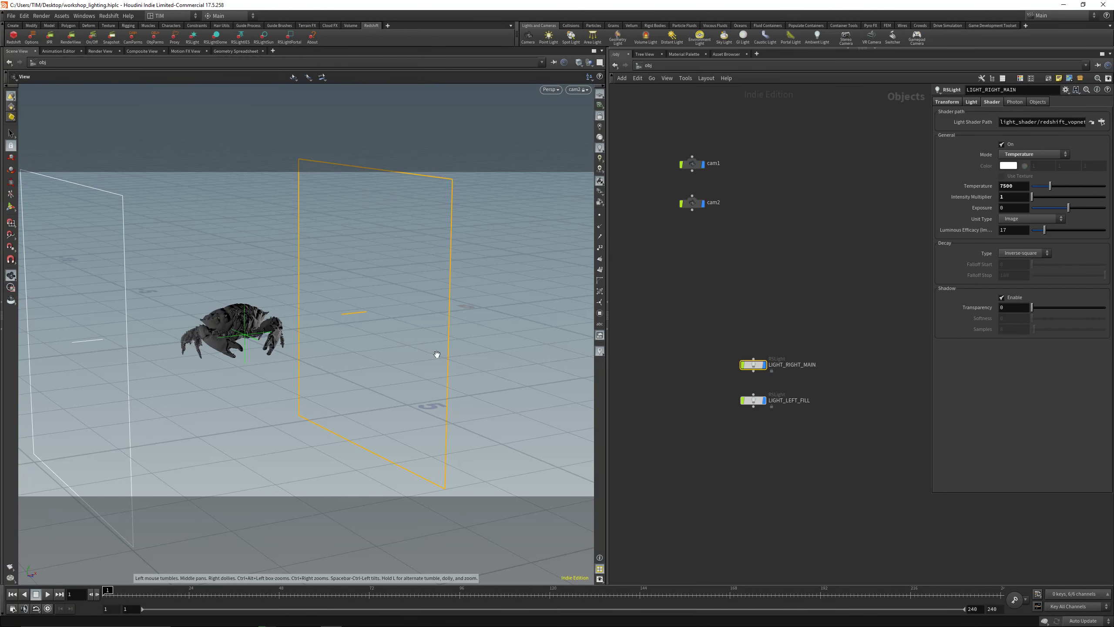
key(alt+Tab)
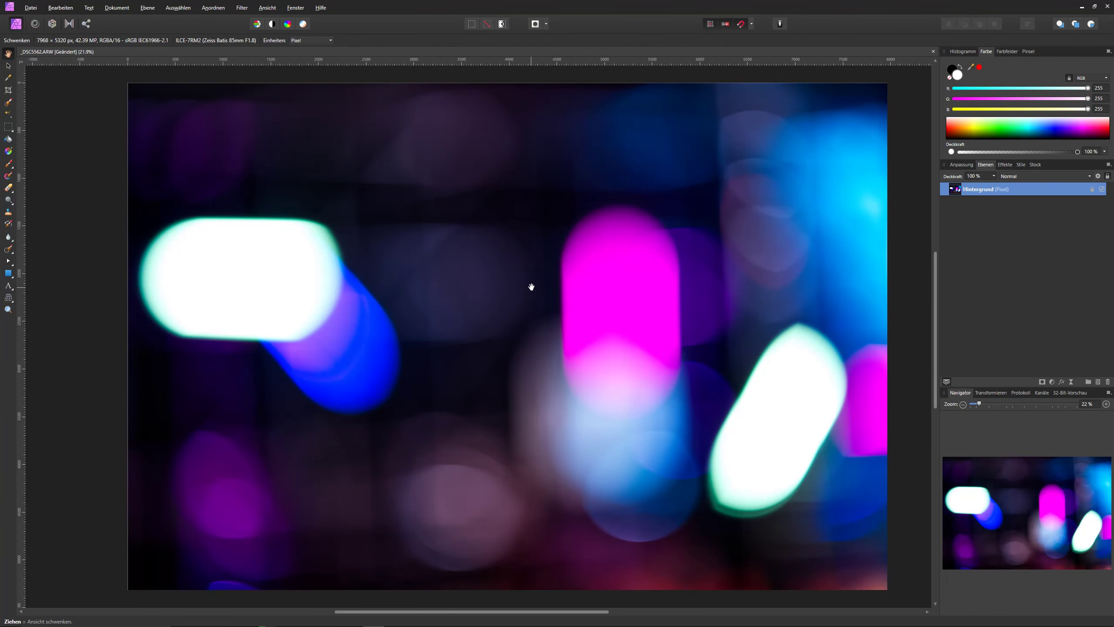
Configure a JPEG export of the developed photo at 2500 px width with the medium quality preset
key(ctrl+alt+shift+w)
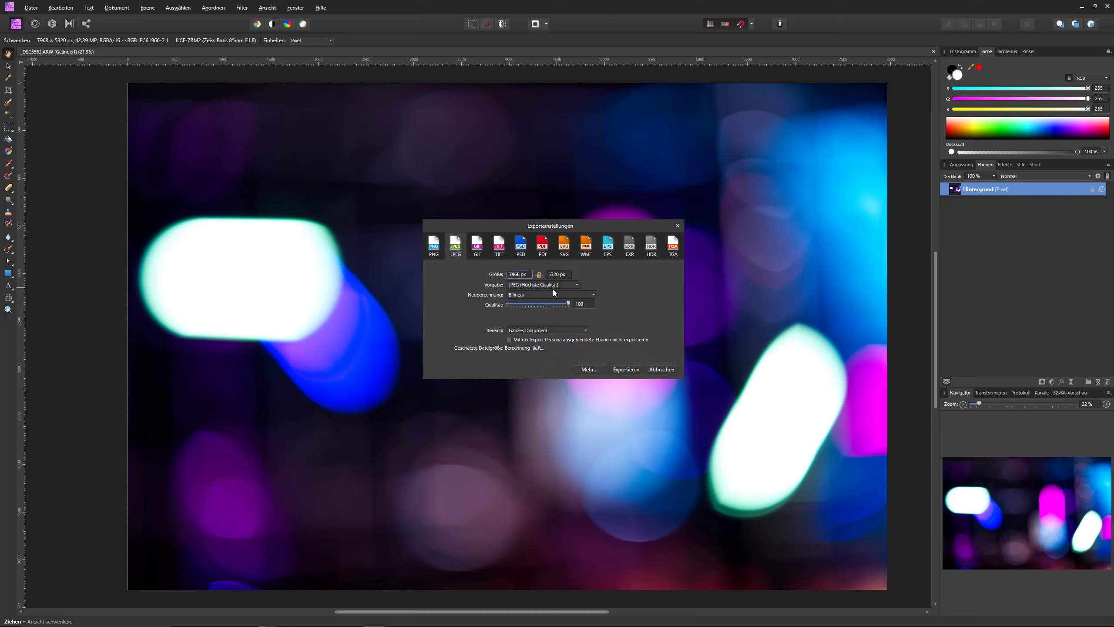
scroll(518, 275, down, 4)
text(2500)
key(Return)
click(531, 284)
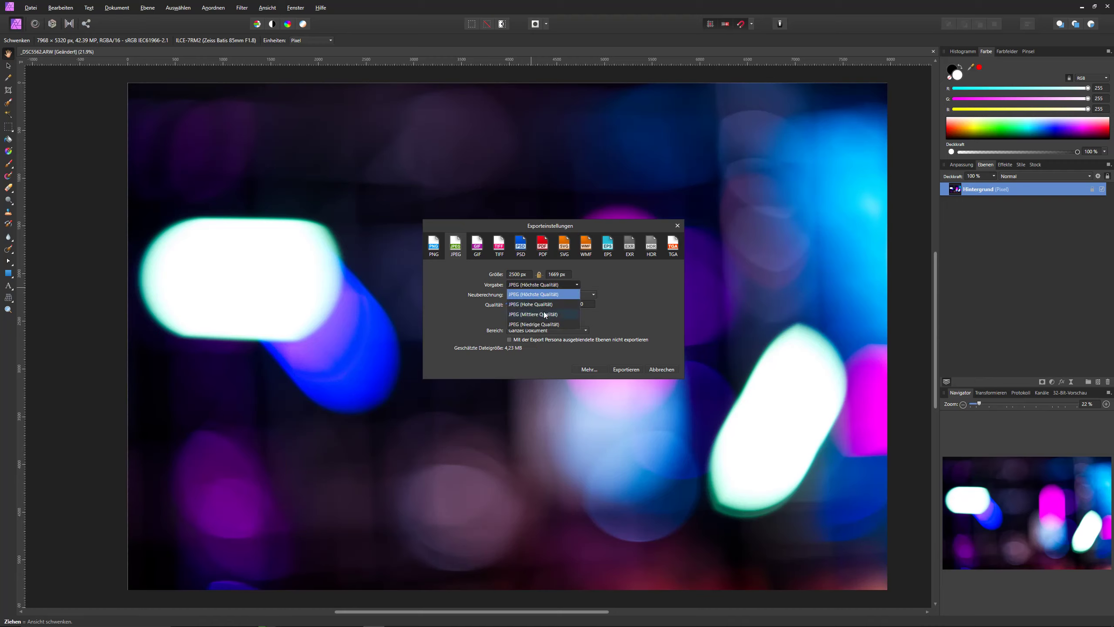
click(544, 314)
click(558, 285)
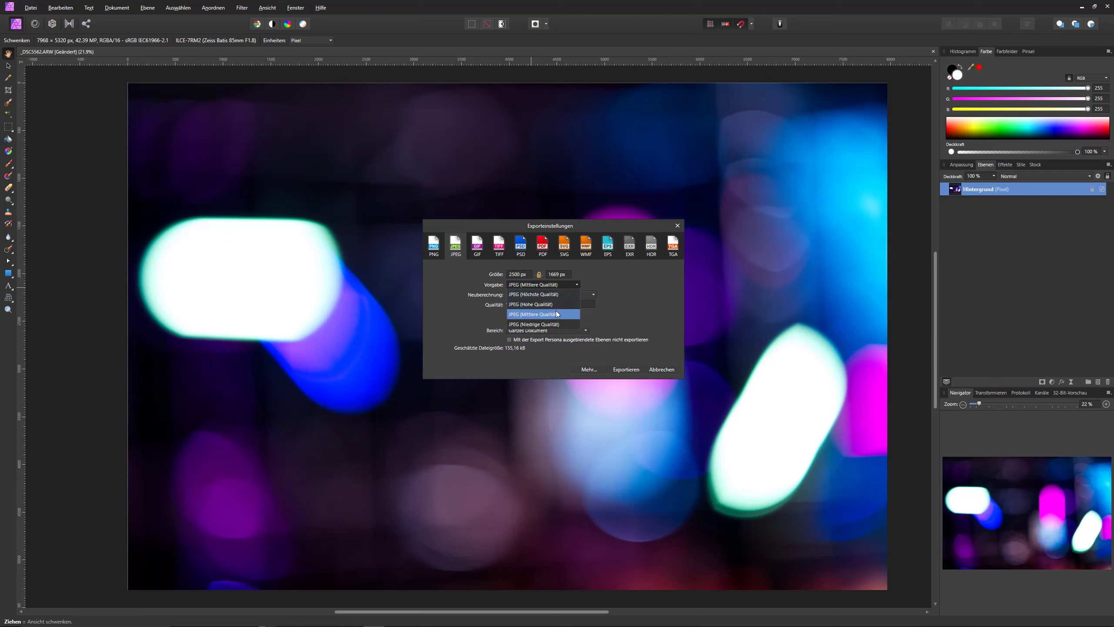
click(558, 313)
Export the photo to the Desktop as _DSC5562 in JPG format and return to Houdini
click(626, 369)
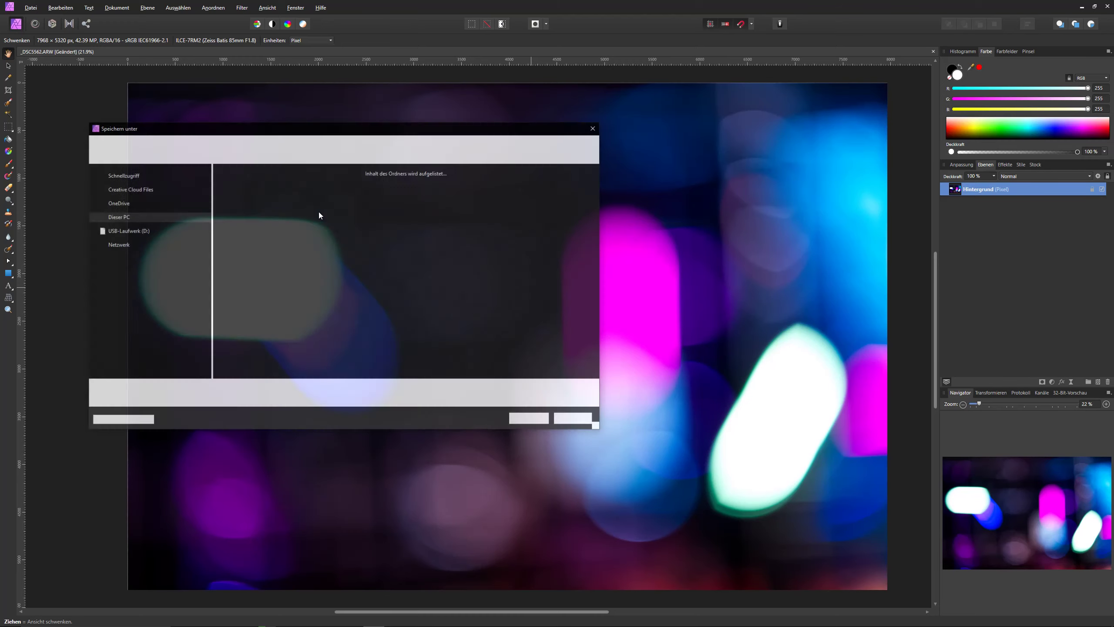
click(152, 197)
click(151, 188)
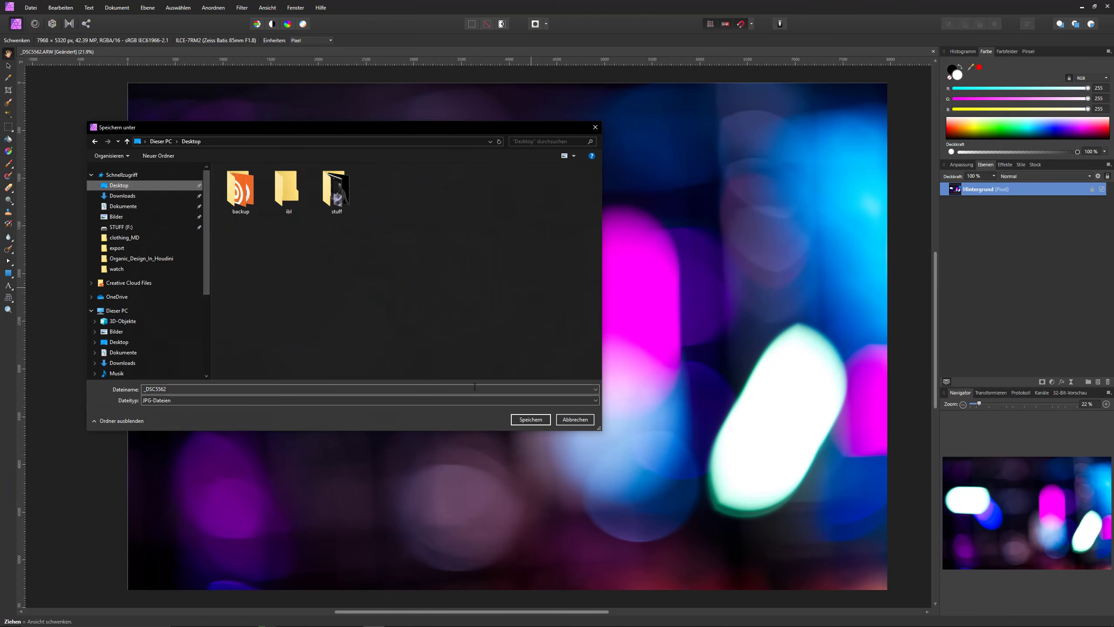
click(530, 419)
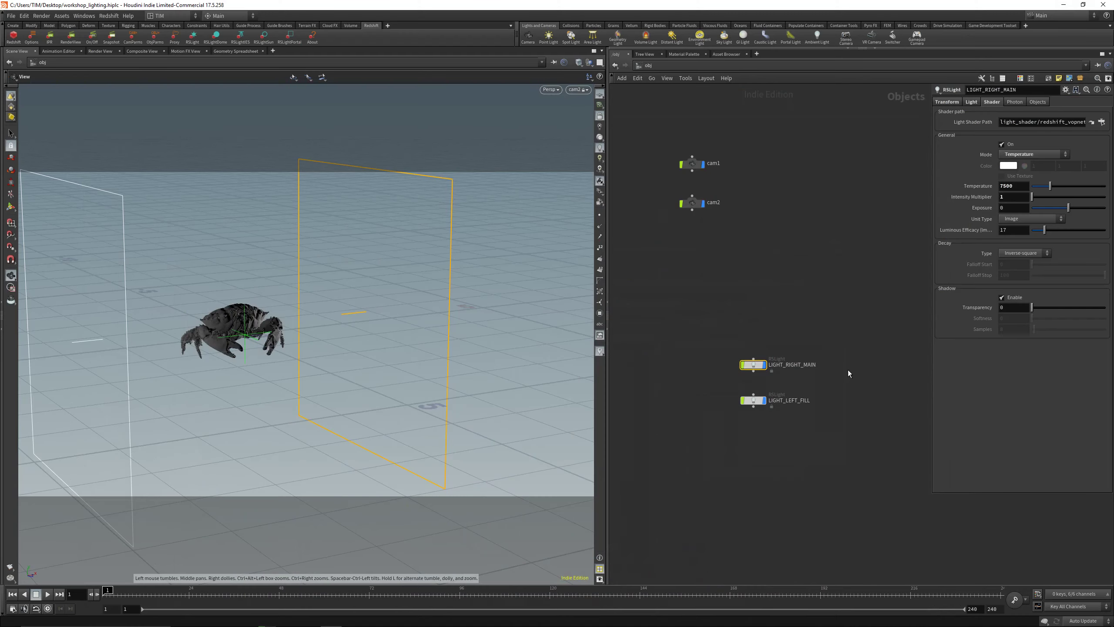
Start a Redshift Render View preview and set its camera to /obj/cam2
click(70, 37)
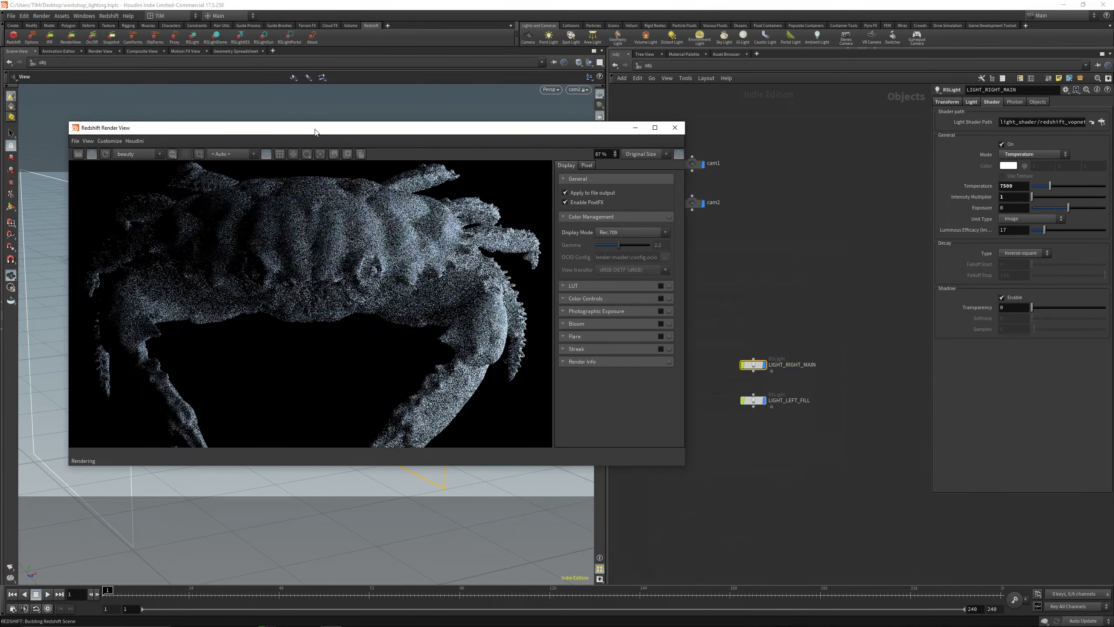
click(231, 153)
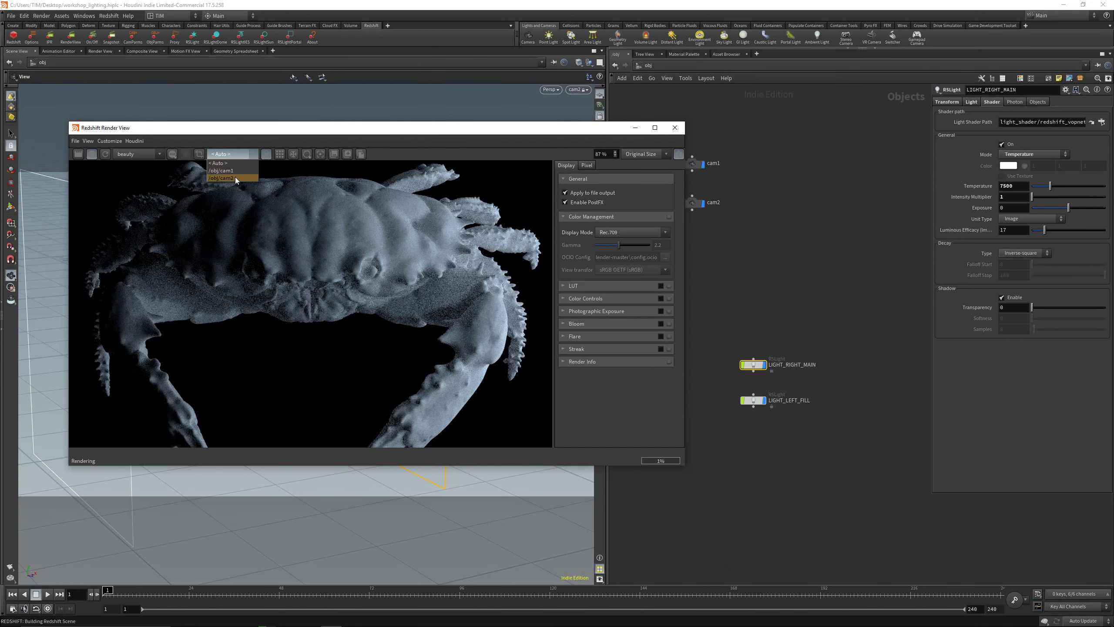
click(235, 177)
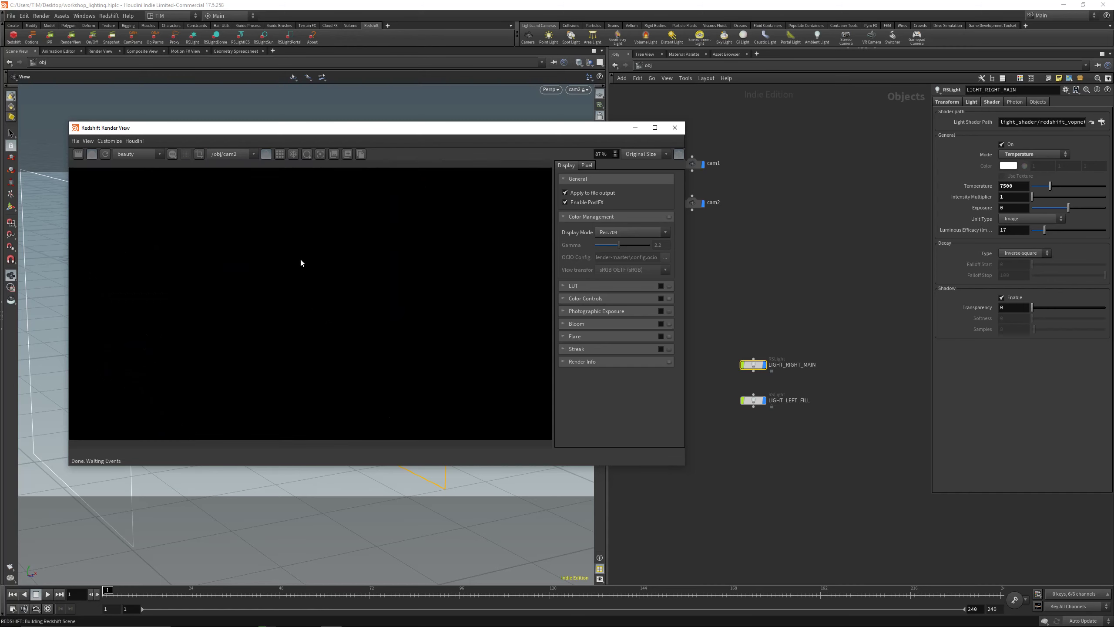
drag(710, 351, 872, 394)
Switch LIGHT_RIGHT_MAIN to Color mode, enable its texture, and load $HIP/_DSC5562.jpg as the texture image
click(1011, 154)
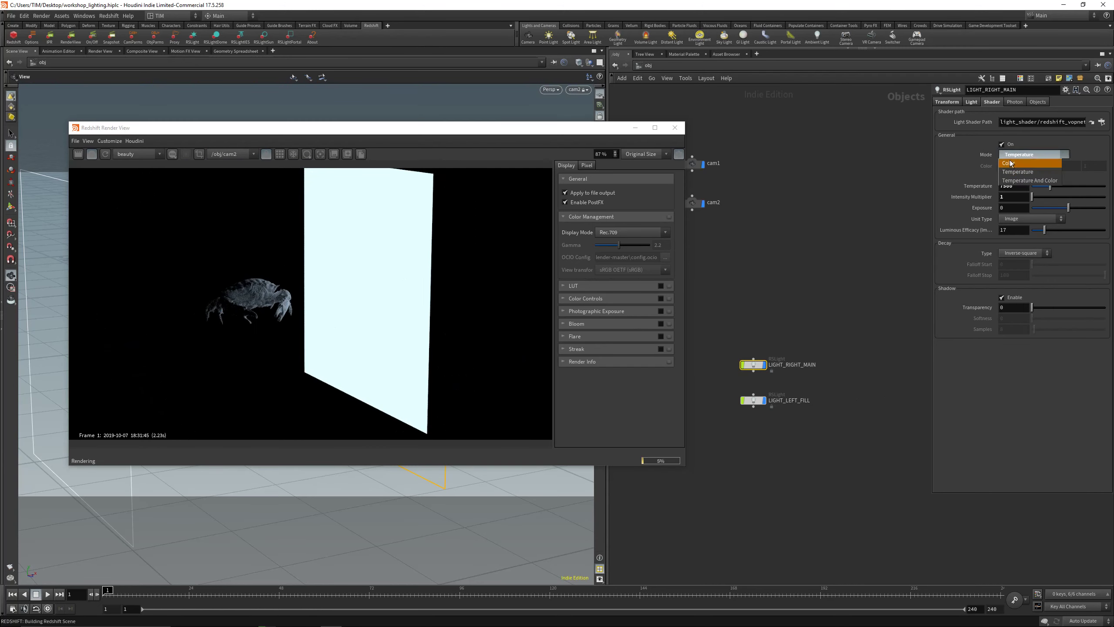
click(1007, 163)
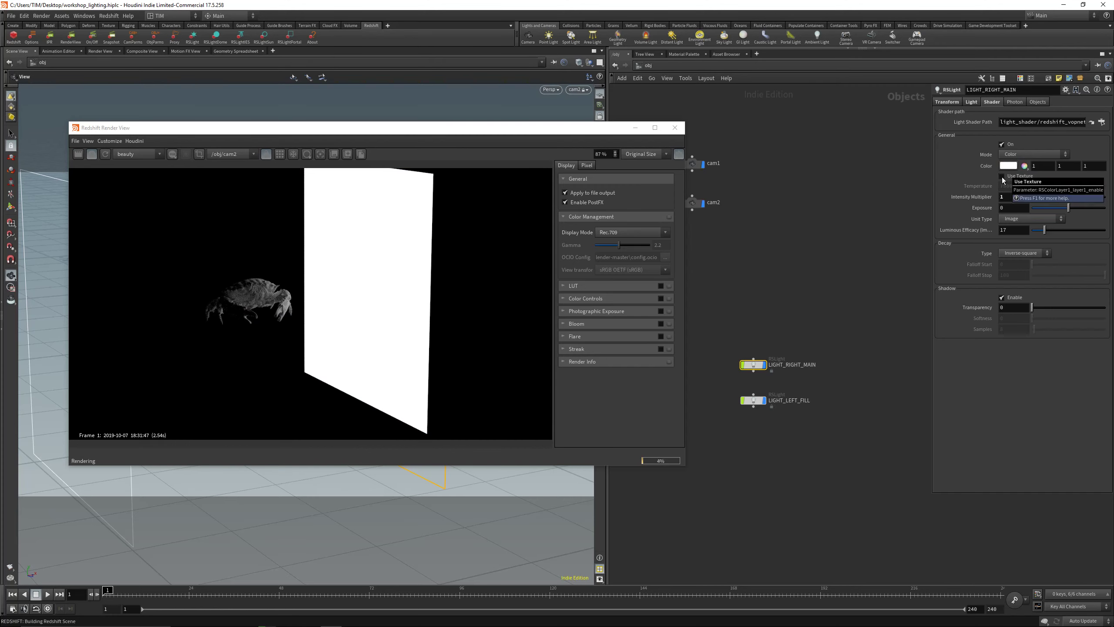
click(1001, 177)
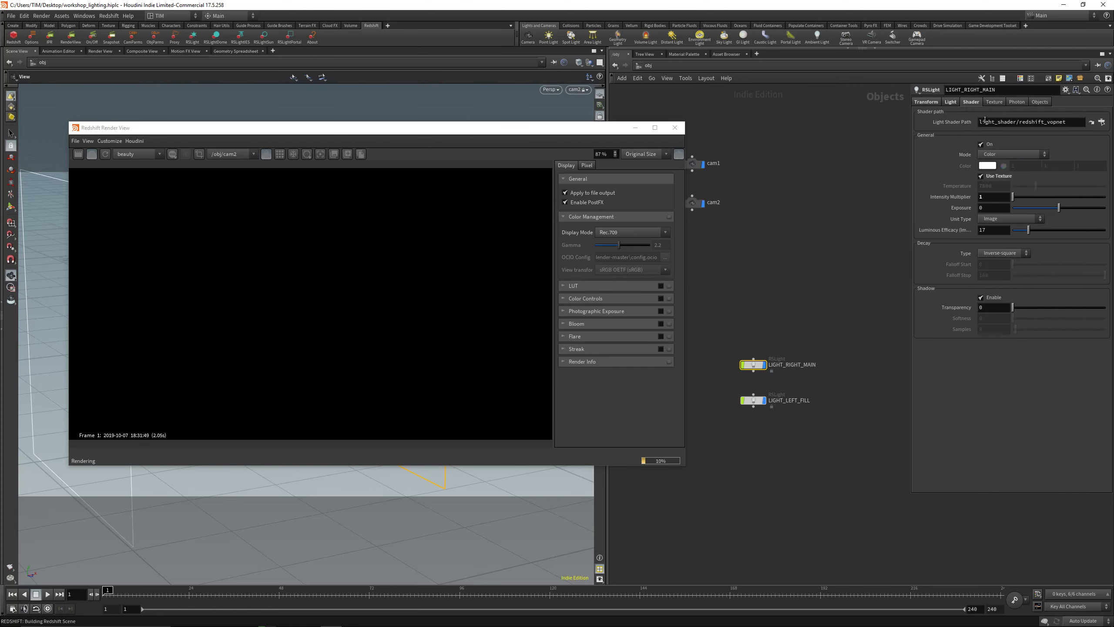
click(993, 103)
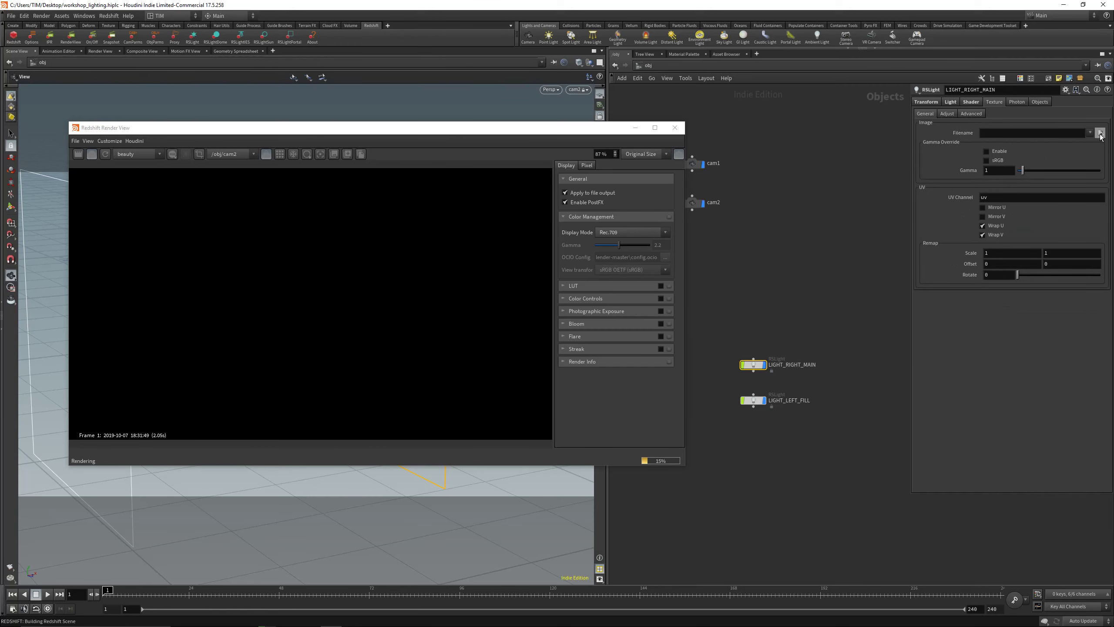
click(1100, 133)
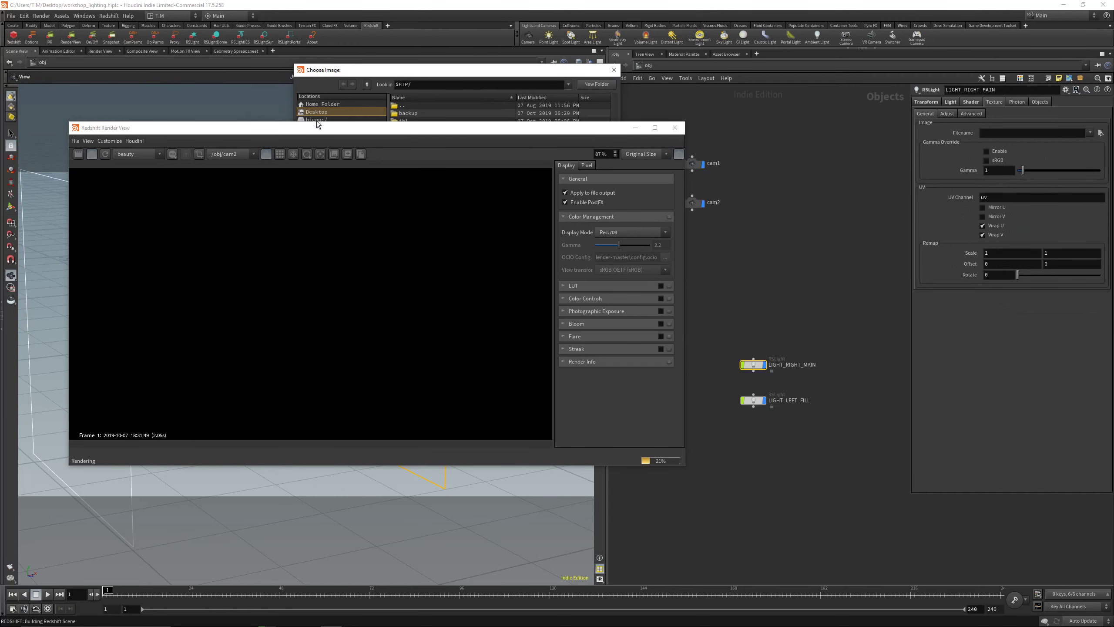
drag(364, 73, 791, 212)
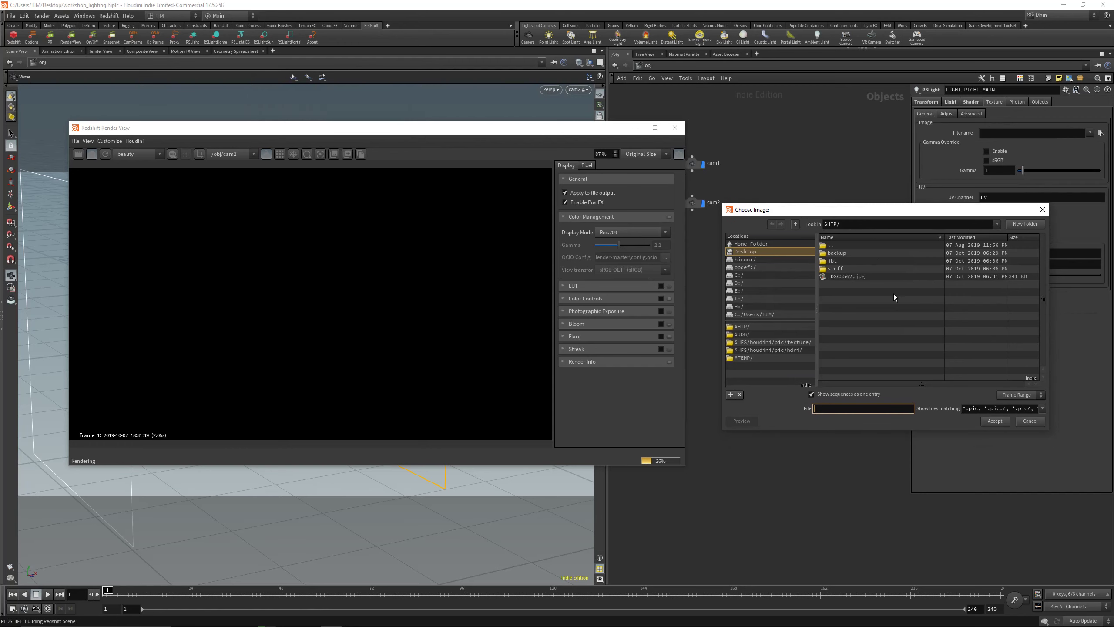
double_click(847, 277)
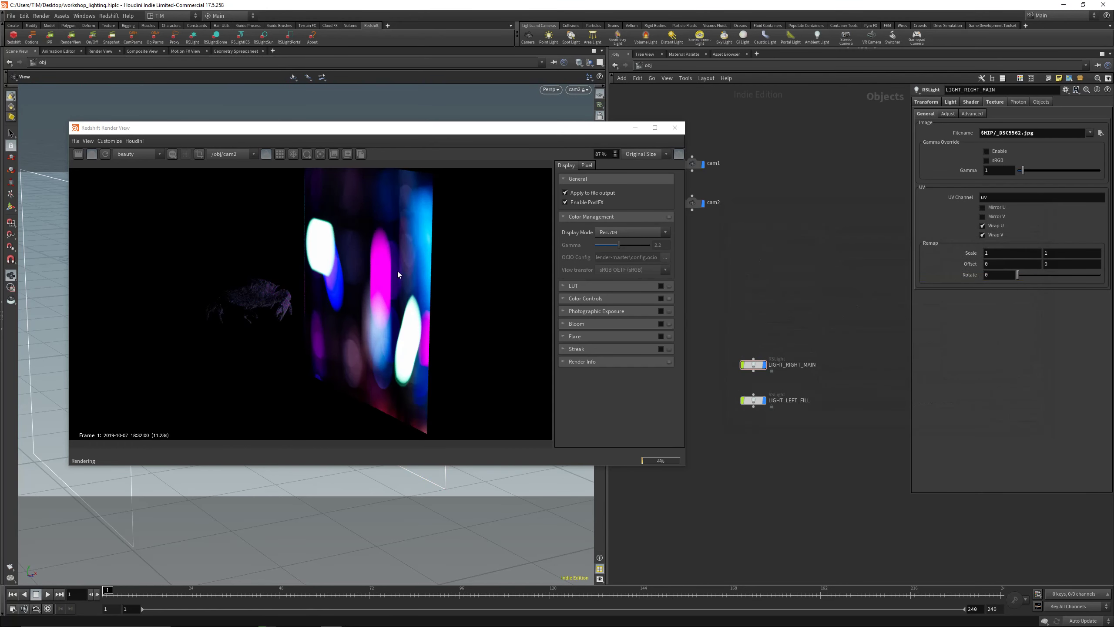
Try an area width of 3 on LIGHT_RIGHT_MAIN, restore it to 5, and set the area height to 3
click(967, 101)
click(956, 101)
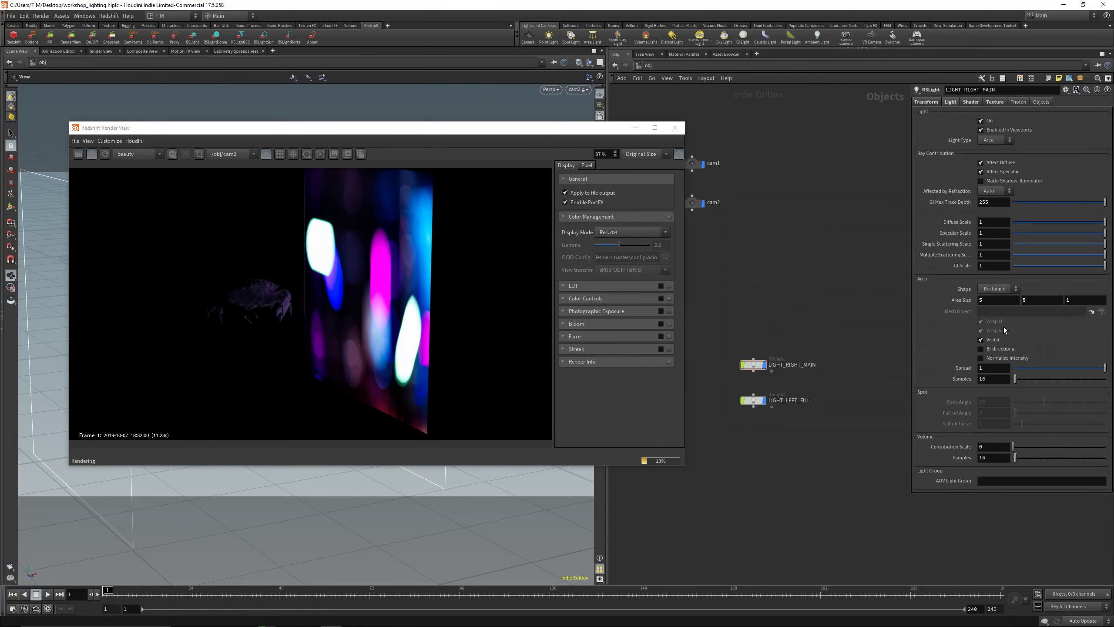
click(993, 299)
text(3)
key(Return)
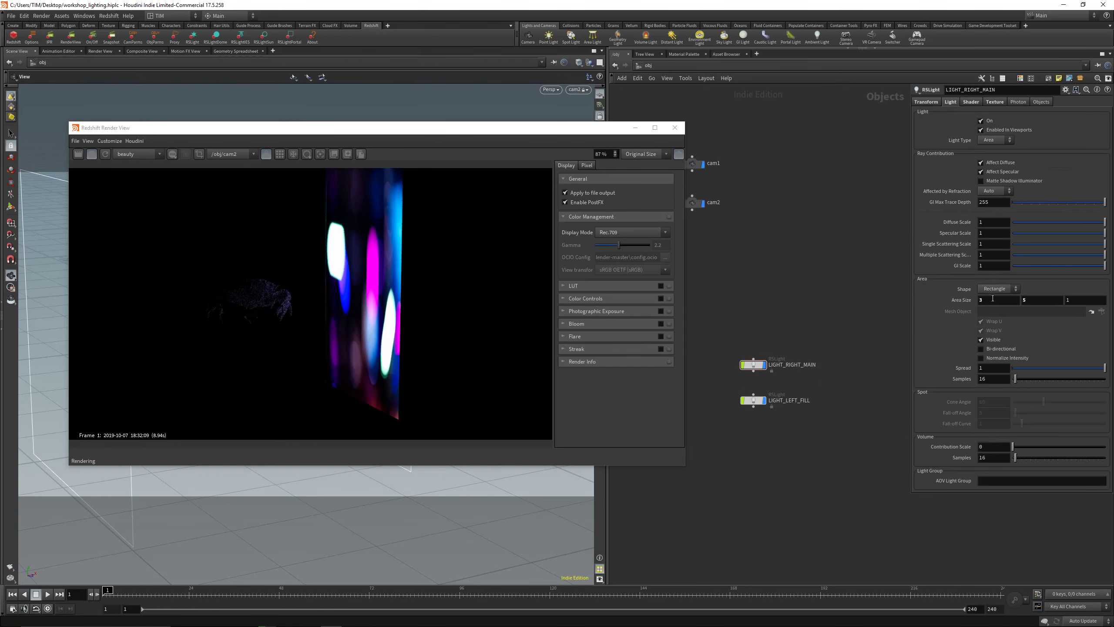
click(992, 298)
text(5)
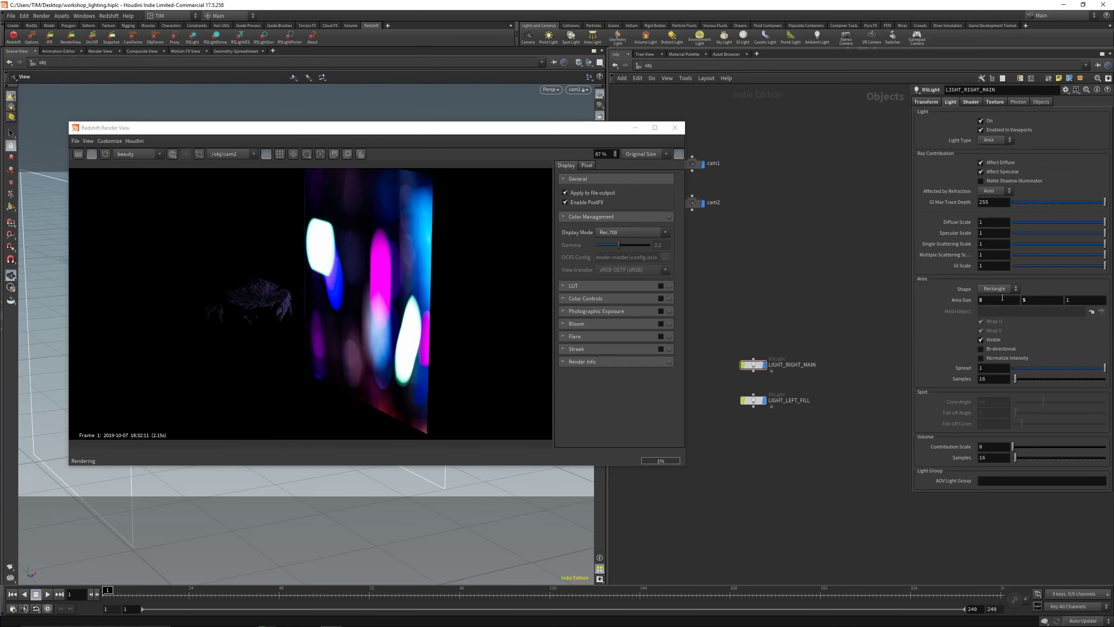
click(1043, 300)
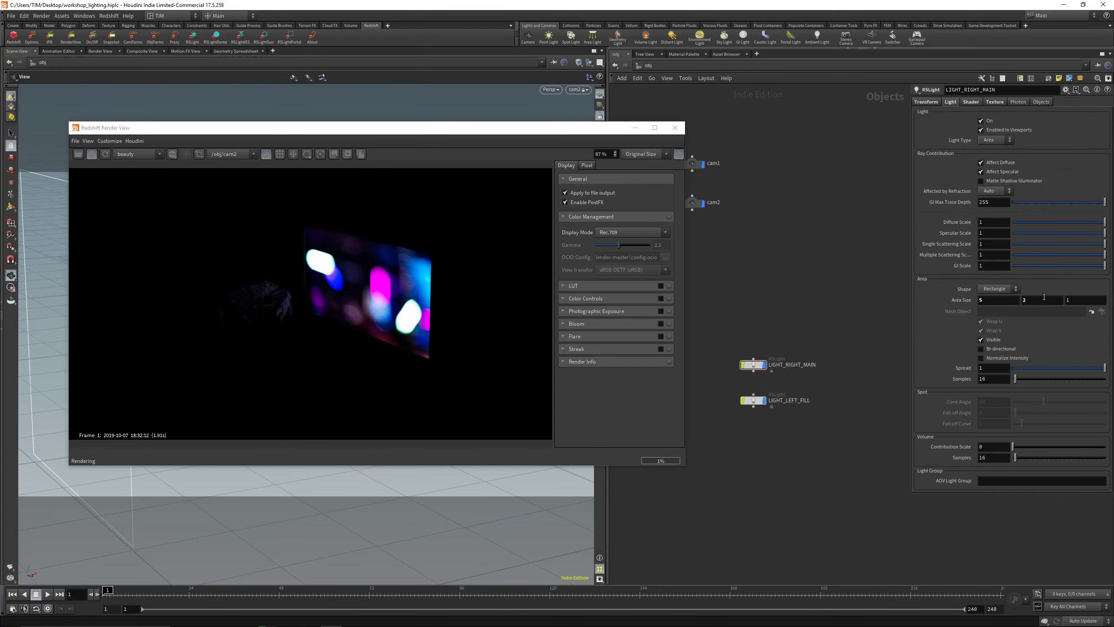
text(3)
key(Return)
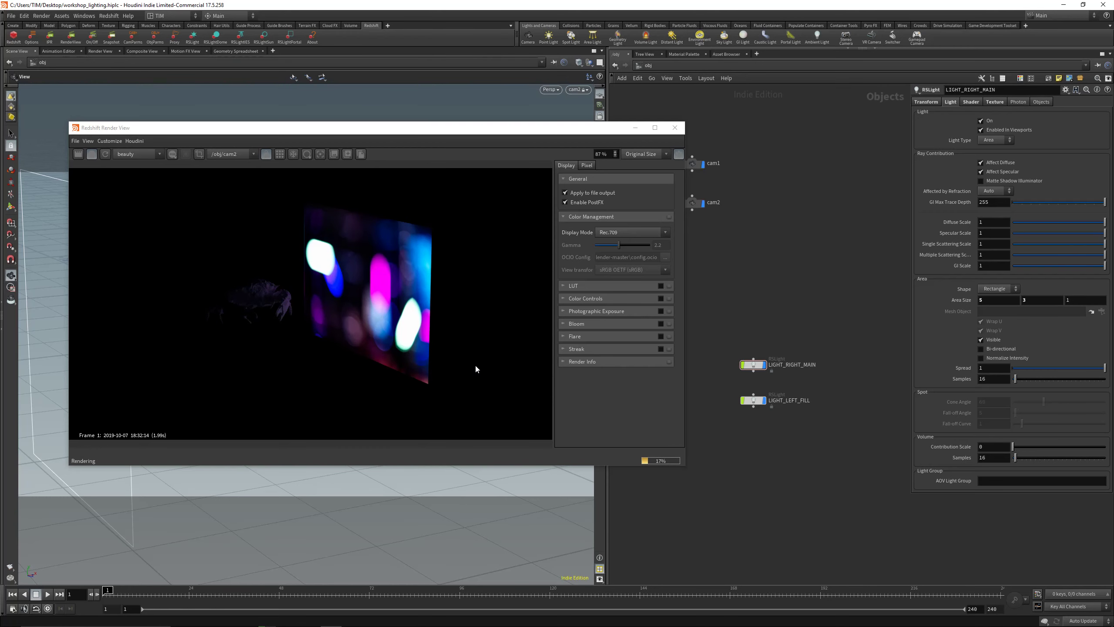
Check the source bokeh photo in XnView MP, return to Houdini and render the preview through /obj/cam1
drag(0, 44, 829, 108)
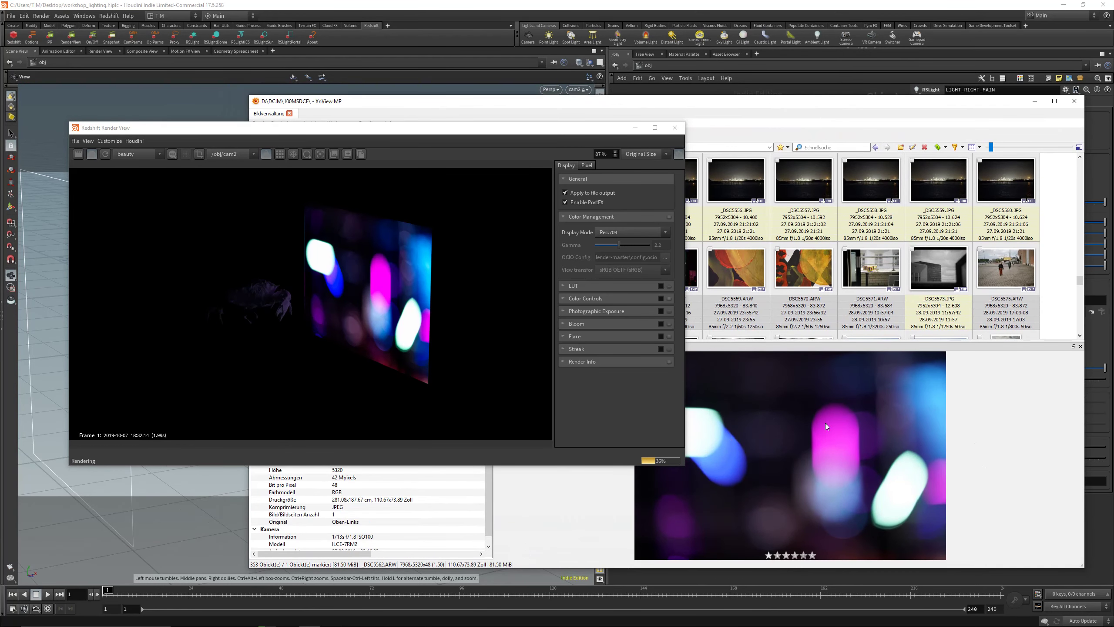
click(1035, 101)
click(230, 155)
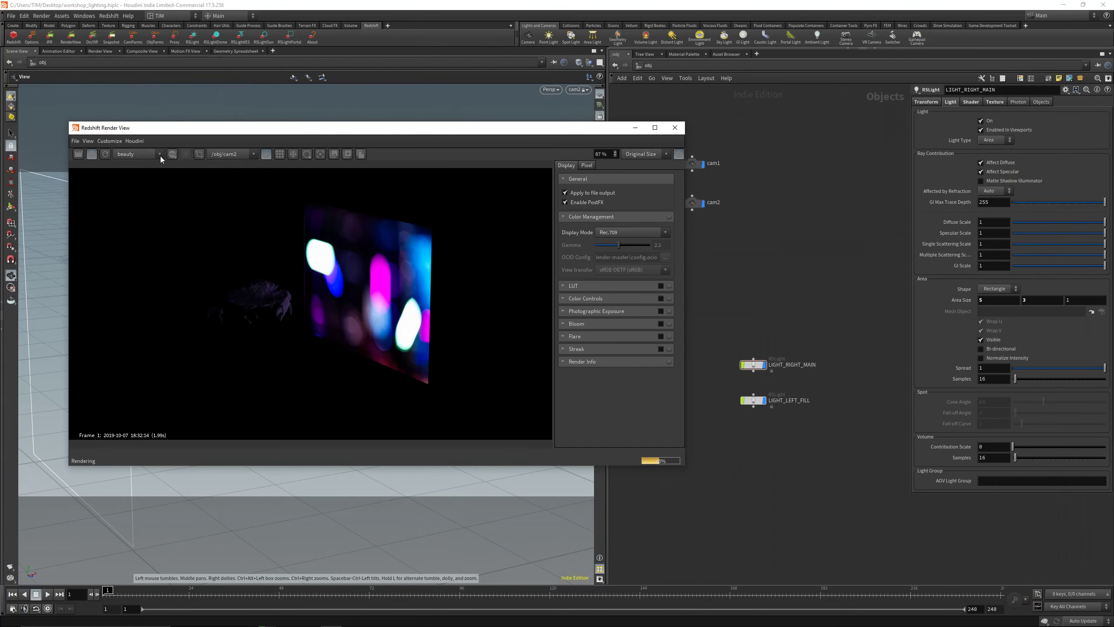
click(232, 170)
click(105, 154)
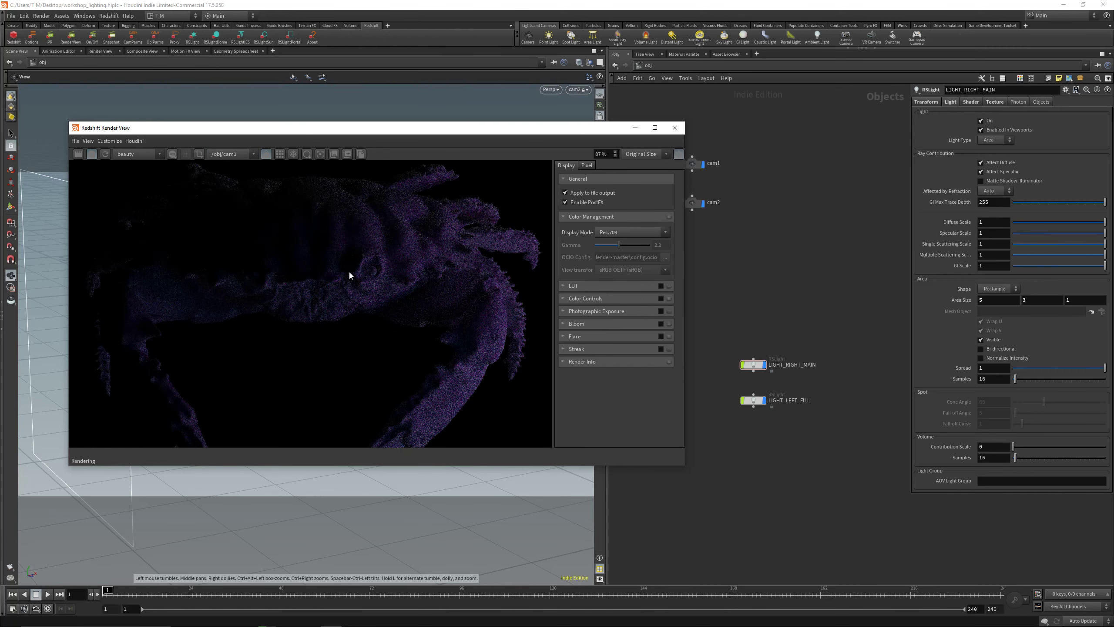
scroll(349, 275, down, 2)
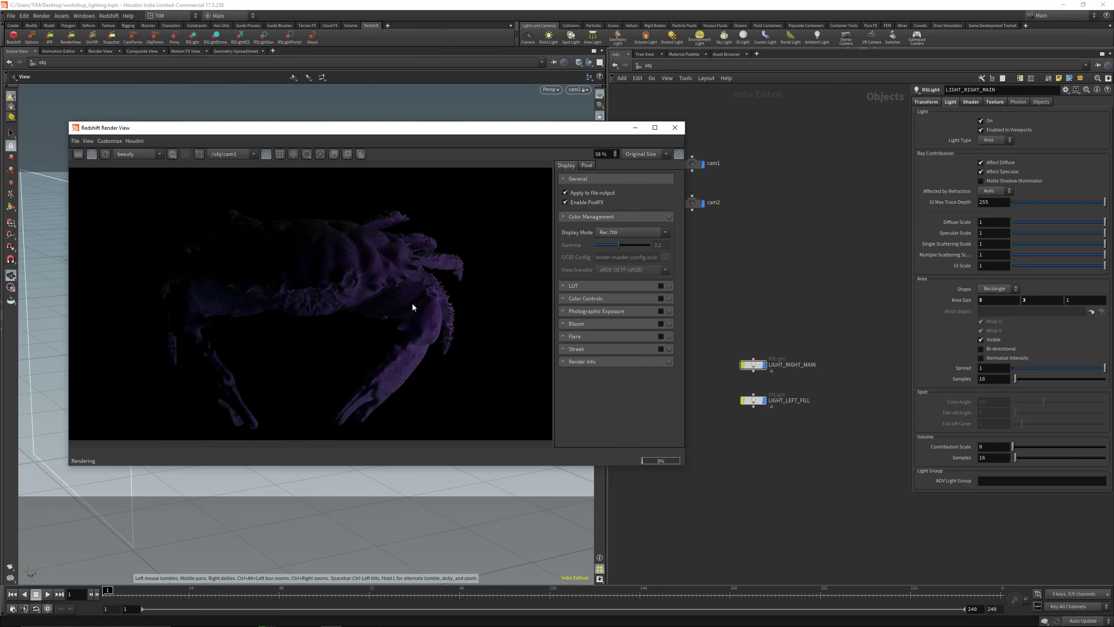
Try Color mode on the LIGHT_LEFT_FILL shader, return it to Temperature mode and set the temperature to 6500
click(755, 400)
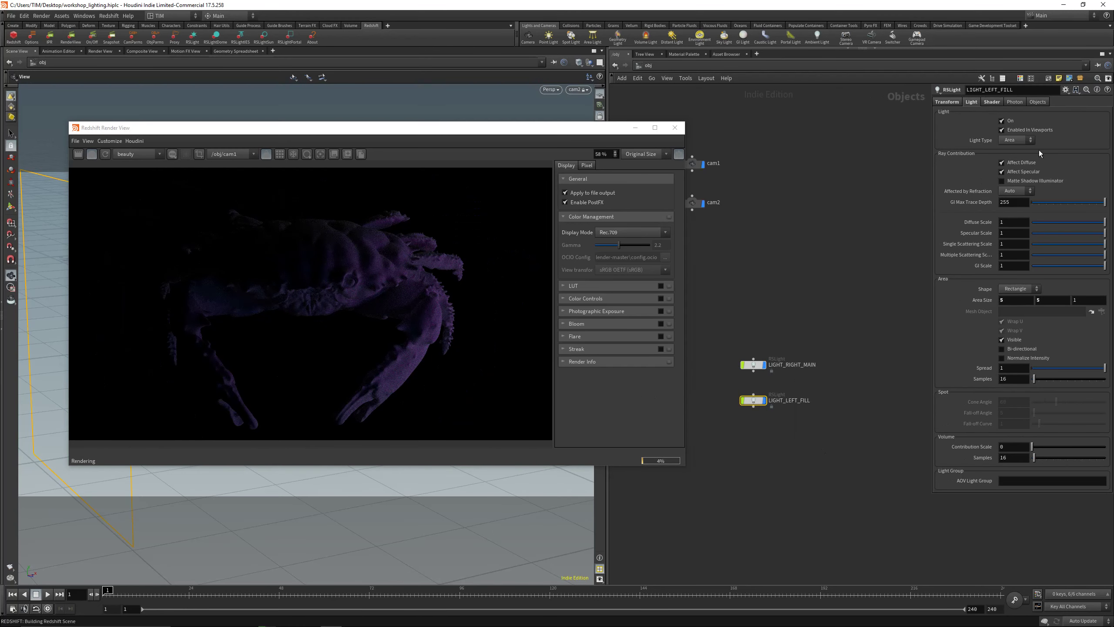
click(992, 102)
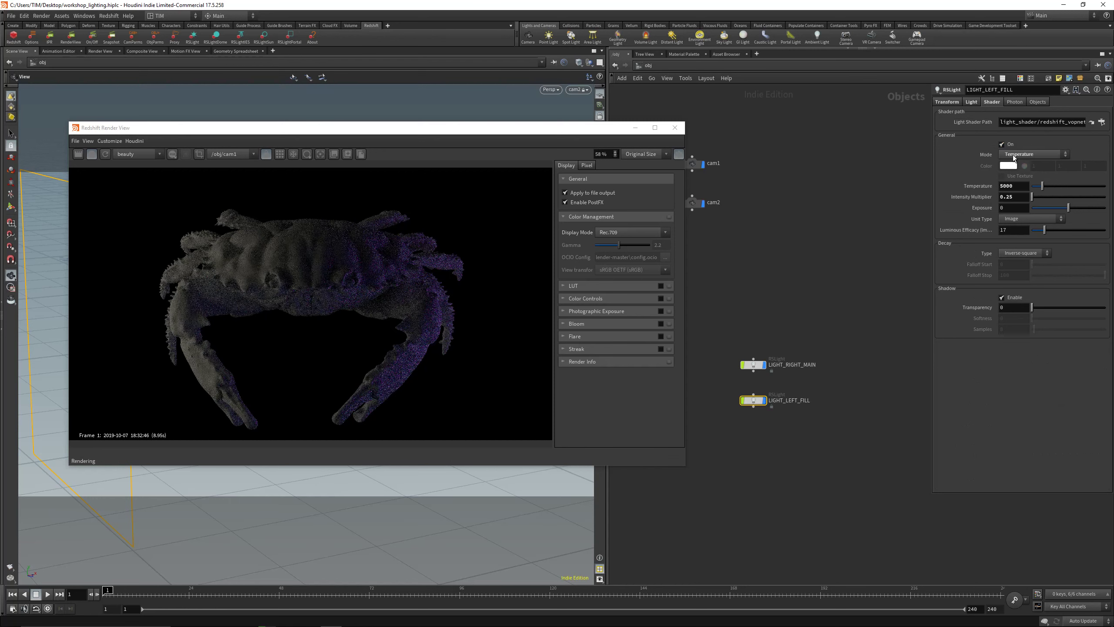
click(1014, 155)
click(1016, 161)
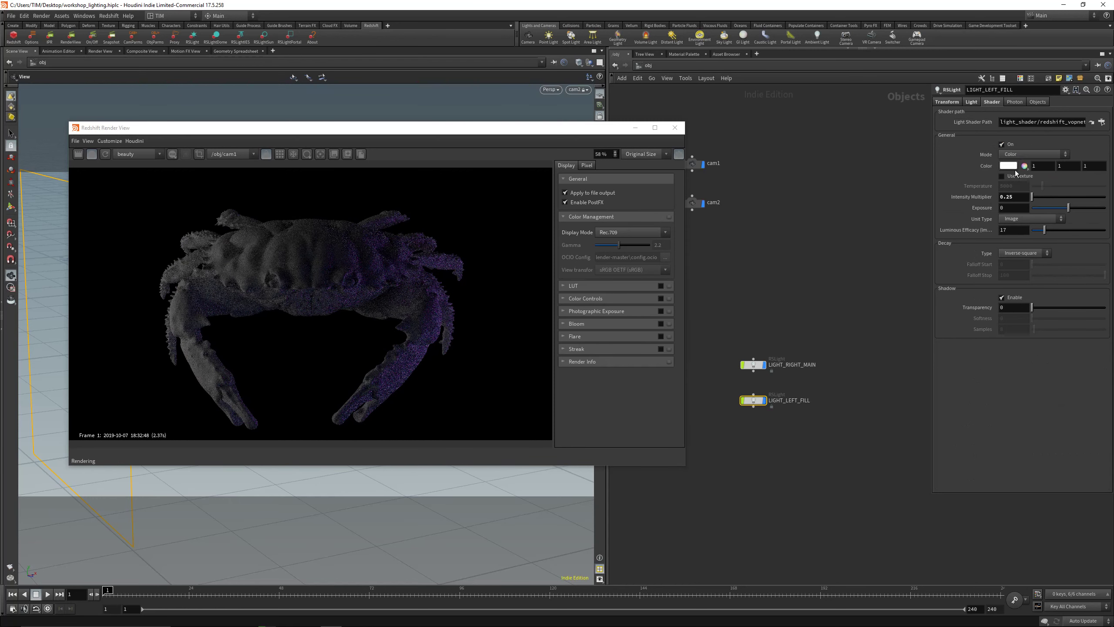
click(1016, 154)
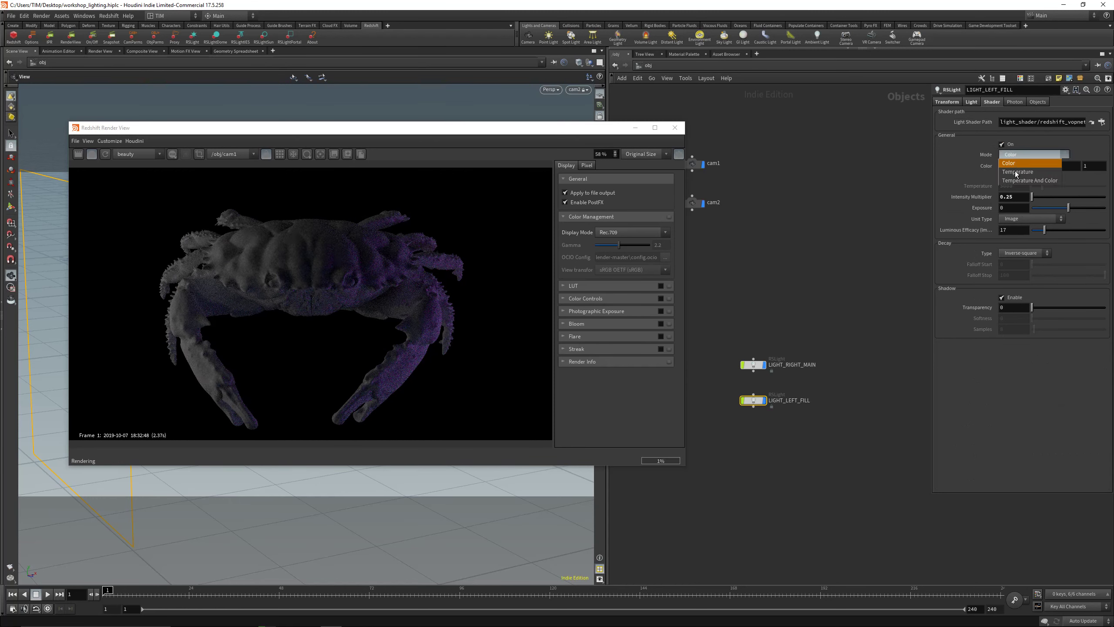
click(1016, 172)
double_click(1014, 187)
text(6500)
key(Return)
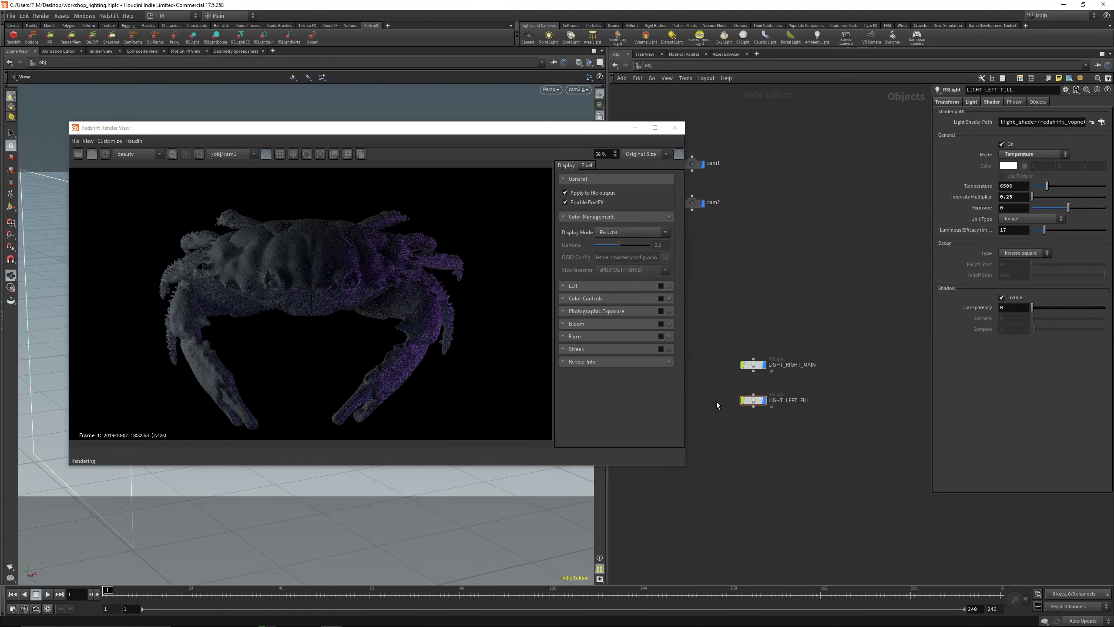
Try an intensity multiplier of 2 on LIGHT_RIGHT_MAIN and set it back to 1
click(753, 364)
click(971, 102)
double_click(992, 197)
text(2)
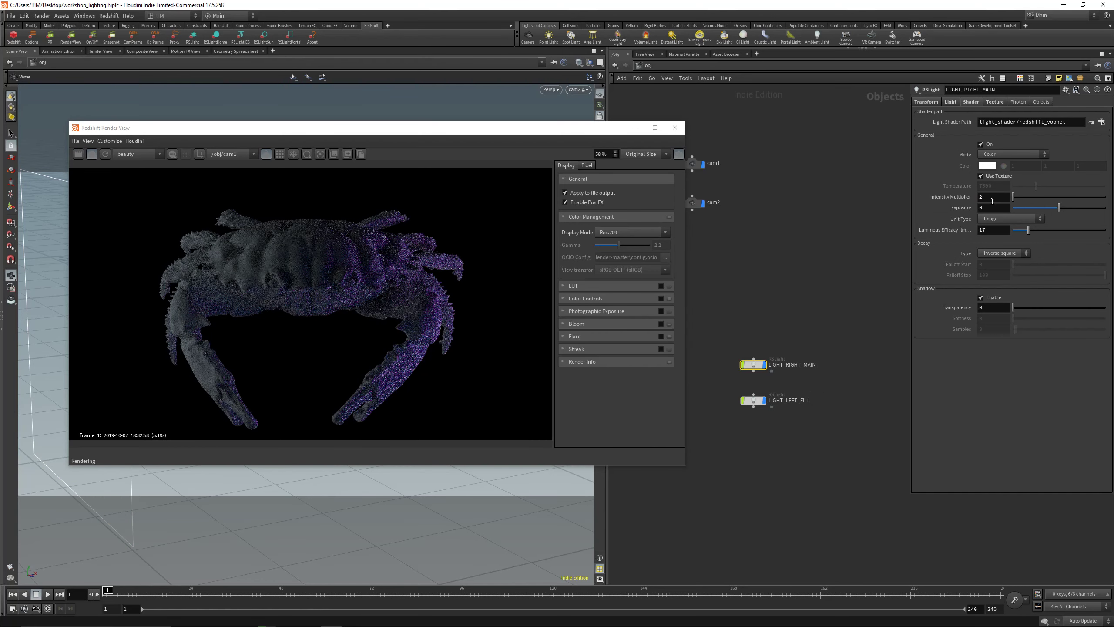
key(Return)
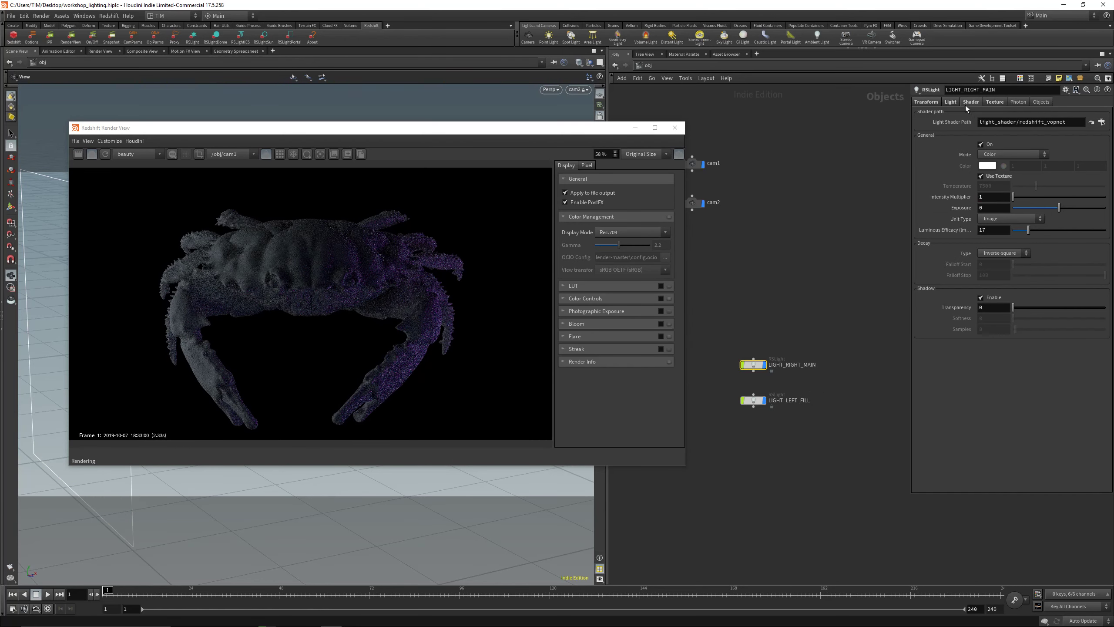
Try larger area sizes on LIGHT_RIGHT_MAIN, raising the height to 5 and 8 and the width to 8
click(952, 102)
double_click(1034, 300)
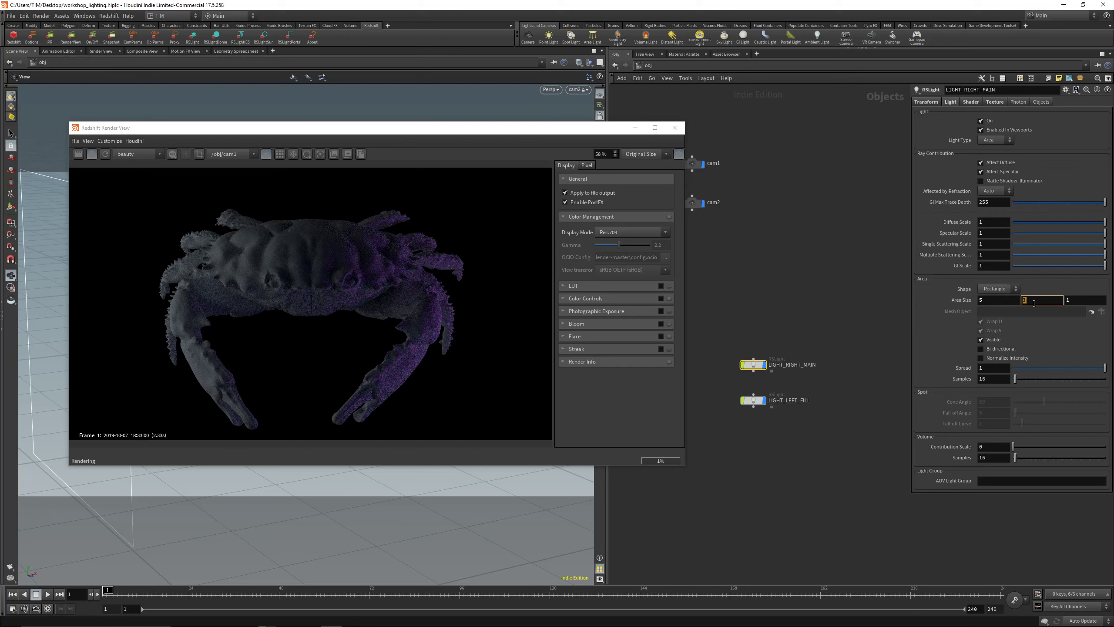
text(5)
key(Return)
text(8)
key(Return)
double_click(1006, 299)
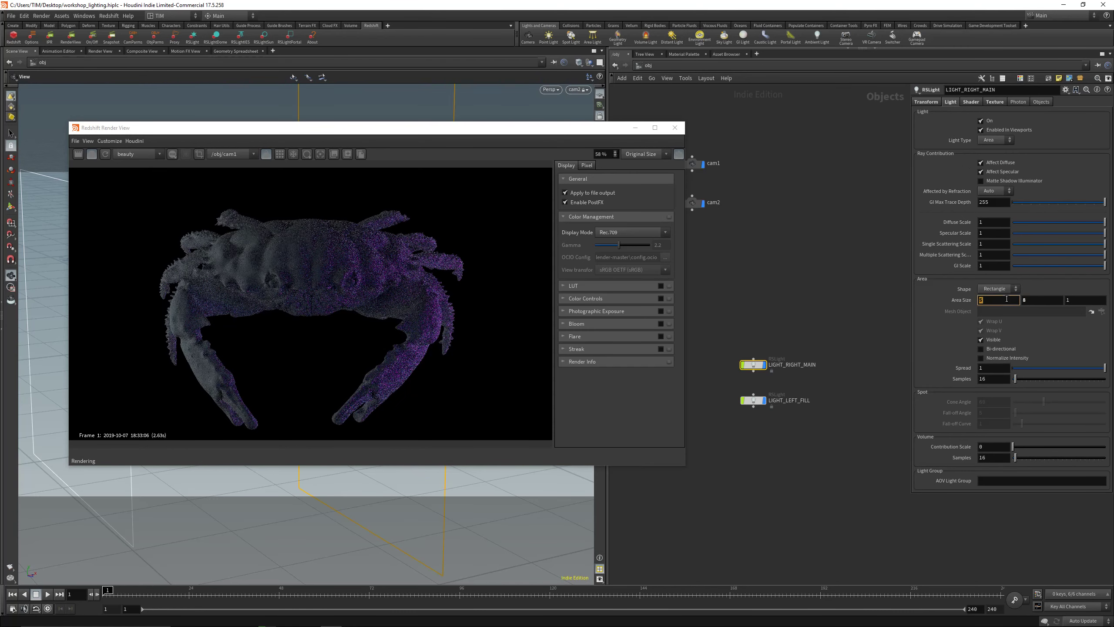
text(8)
key(Return)
Set the area width and height of LIGHT_RIGHT_MAIN to 5 each
double_click(1006, 299)
text(5)
key(Return)
double_click(1044, 301)
text(5)
key(Return)
Limit the preview to a render region around the purple-lit side of the crab and examine the noise there
click(754, 400)
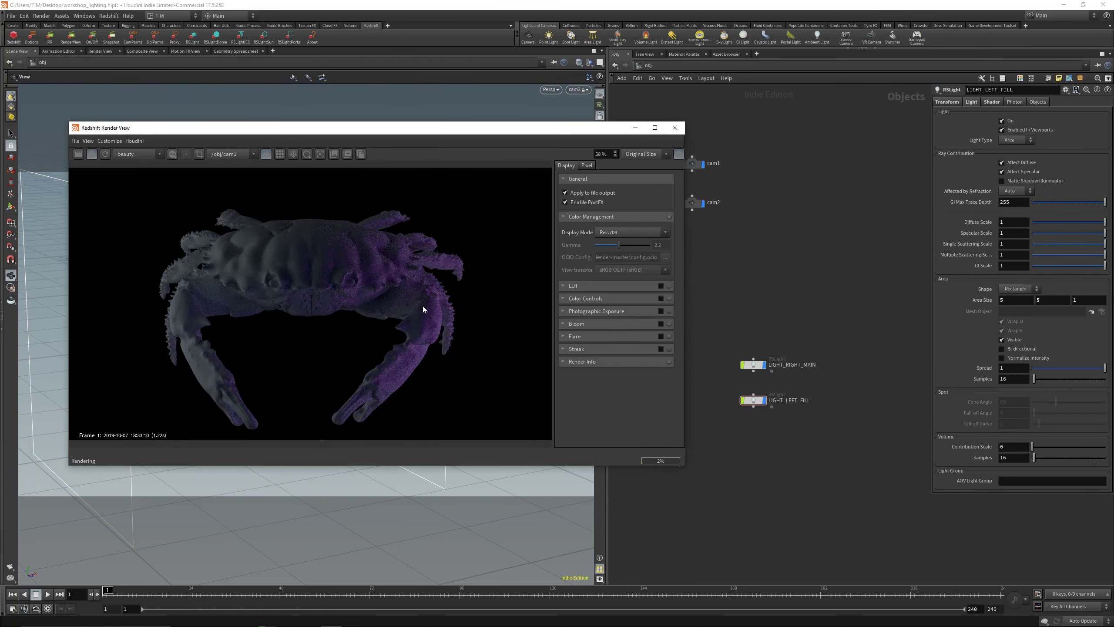
drag(324, 247, 470, 363)
scroll(378, 250, up, 1)
click(414, 307)
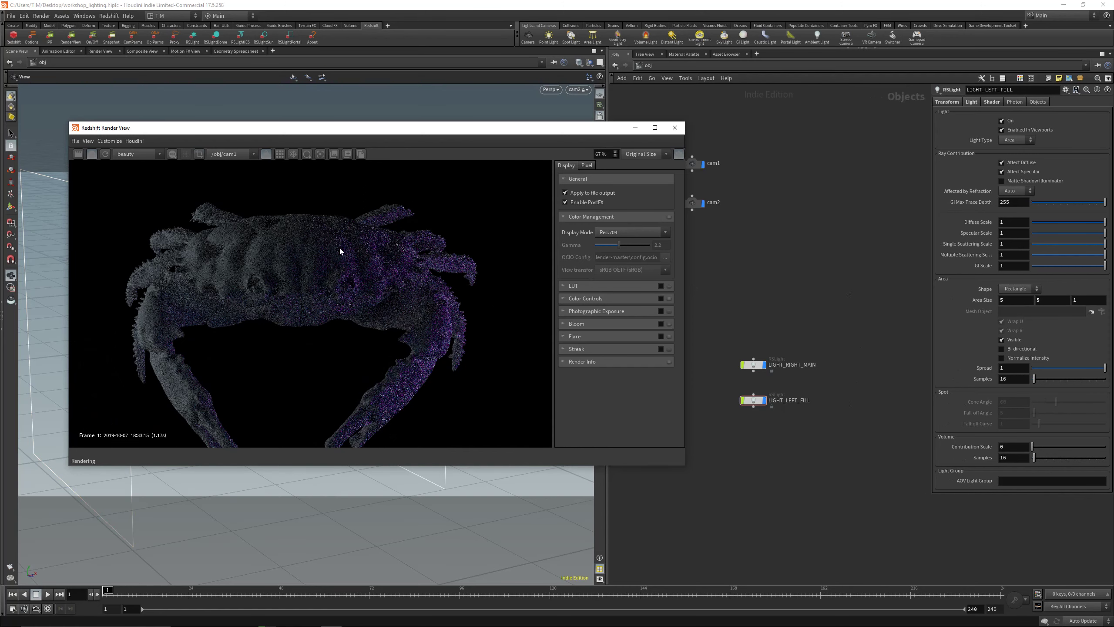
drag(300, 224, 467, 336)
click(280, 154)
scroll(404, 266, up, 3)
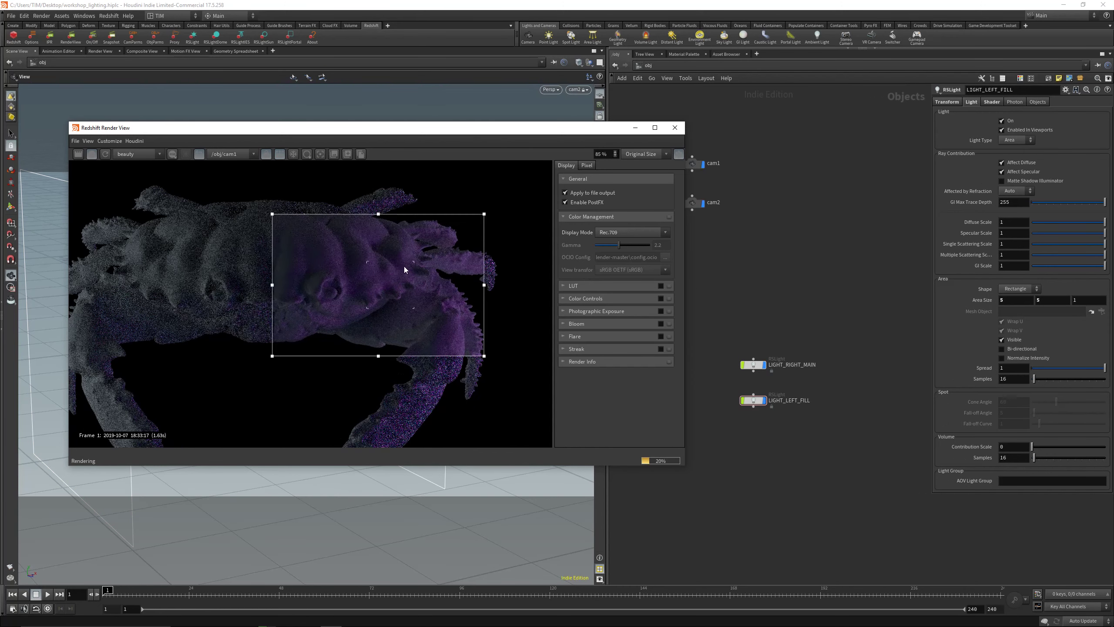
Open the Redshift render settings of Redshift_ROP1 inside the OUT network
click(651, 69)
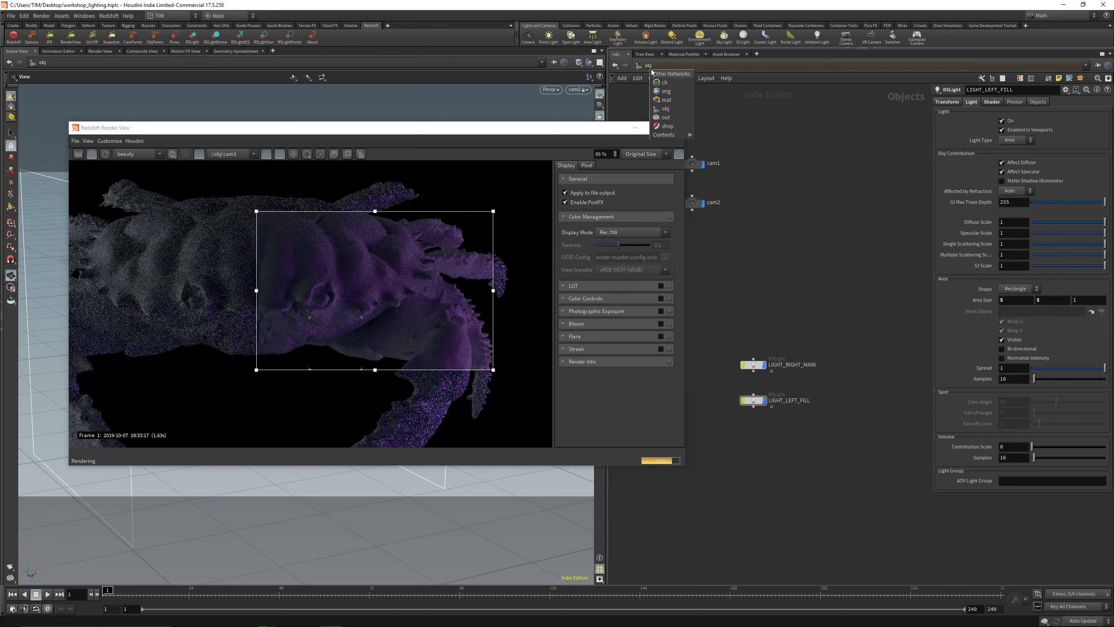
click(776, 183)
scroll(789, 286, down, 2)
middle_drag(797, 170, 798, 234)
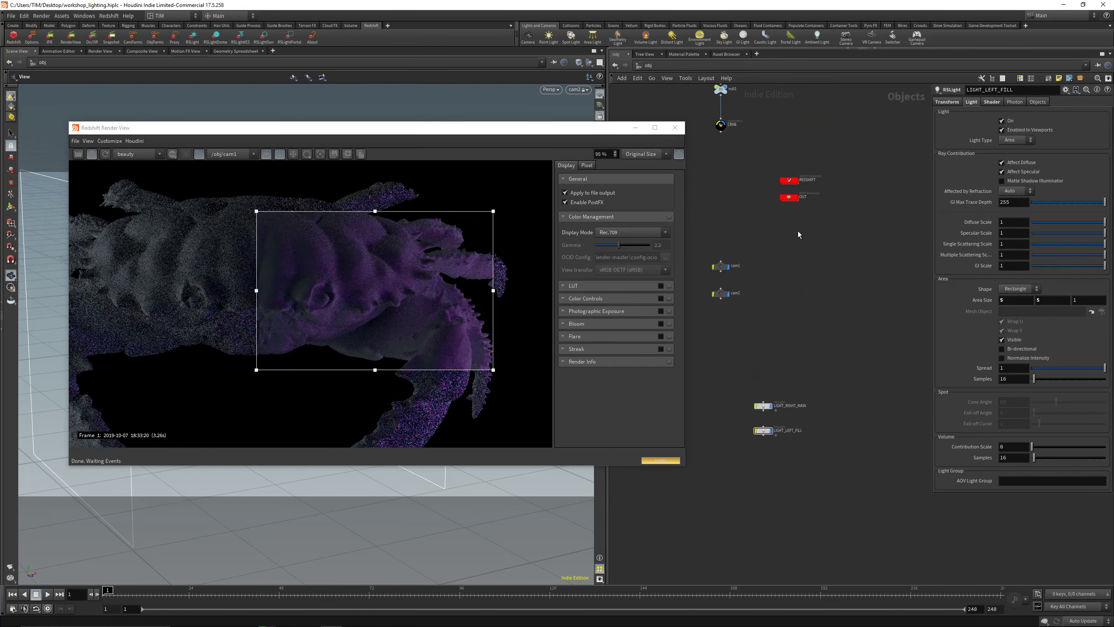
double_click(788, 200)
click(877, 165)
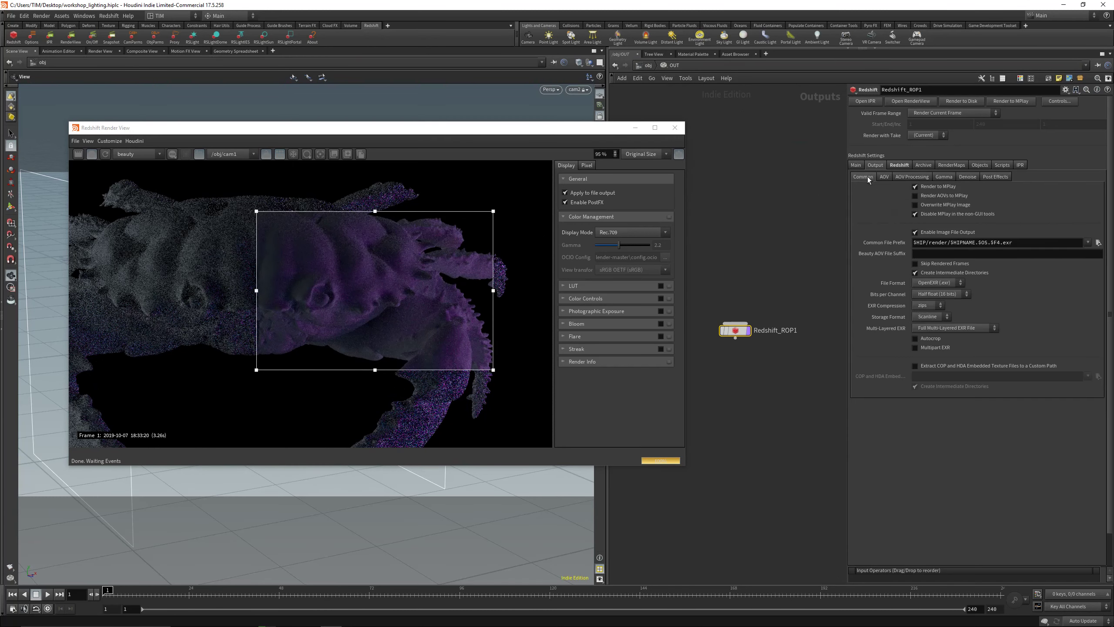
click(897, 165)
click(860, 178)
Enable the reflection sample override on Redshift_ROP1 and set its samples to 256
click(910, 187)
click(933, 206)
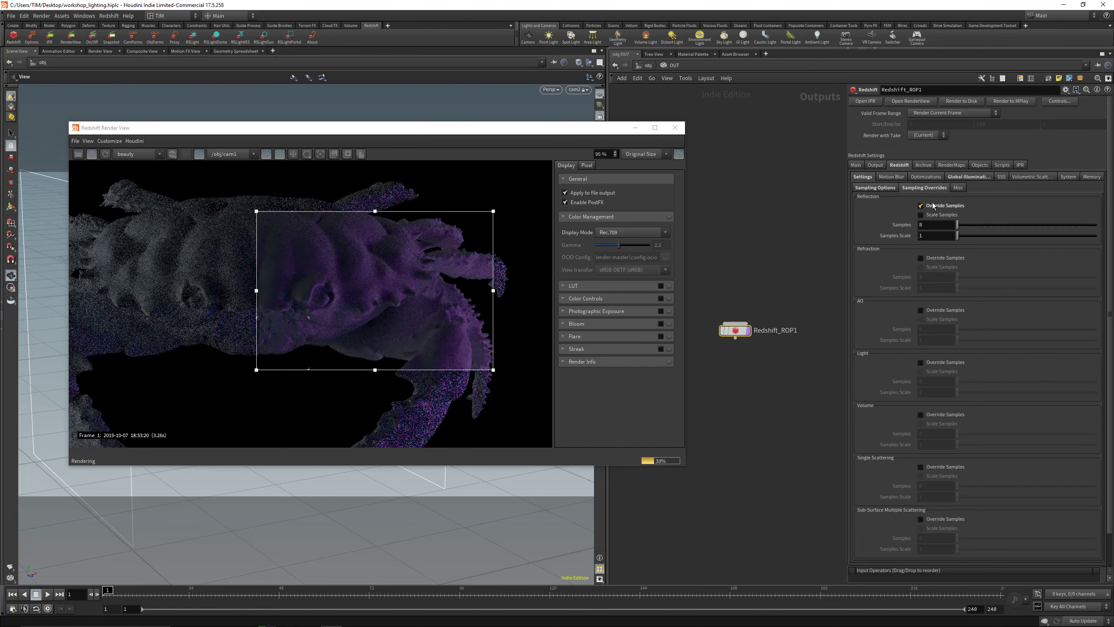
click(932, 204)
click(939, 258)
click(939, 256)
click(925, 204)
double_click(930, 224)
text(256)
Enable the light sample override on Redshift_ROP1 and set its samples to 256
click(921, 362)
double_click(930, 380)
text(256)
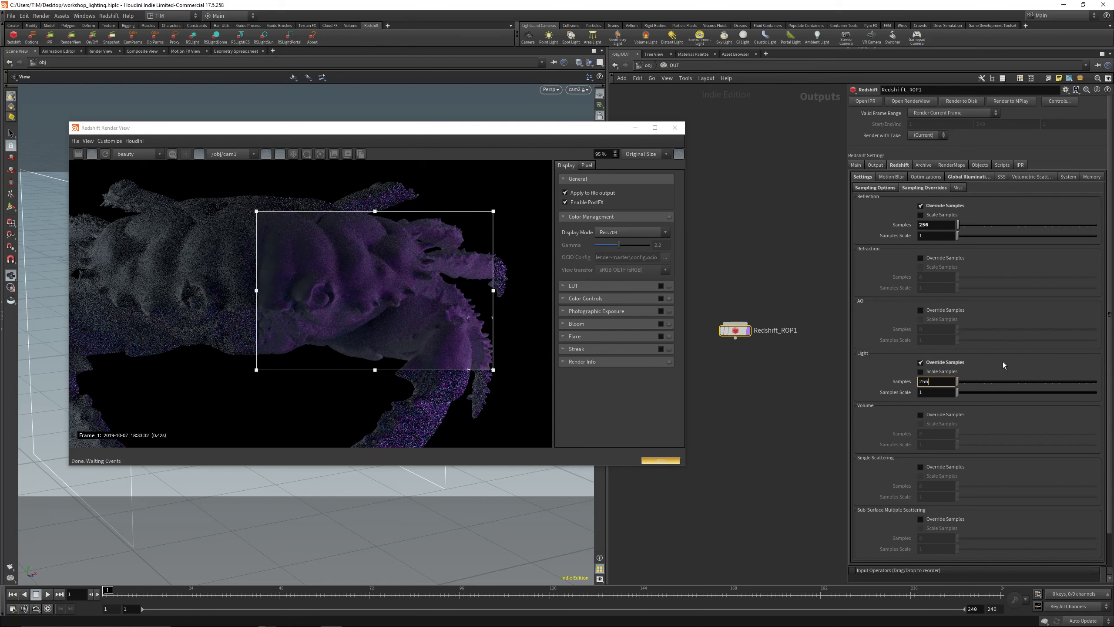
Set the unified sampling Max Samples of Redshift_ROP1 to 64
click(876, 188)
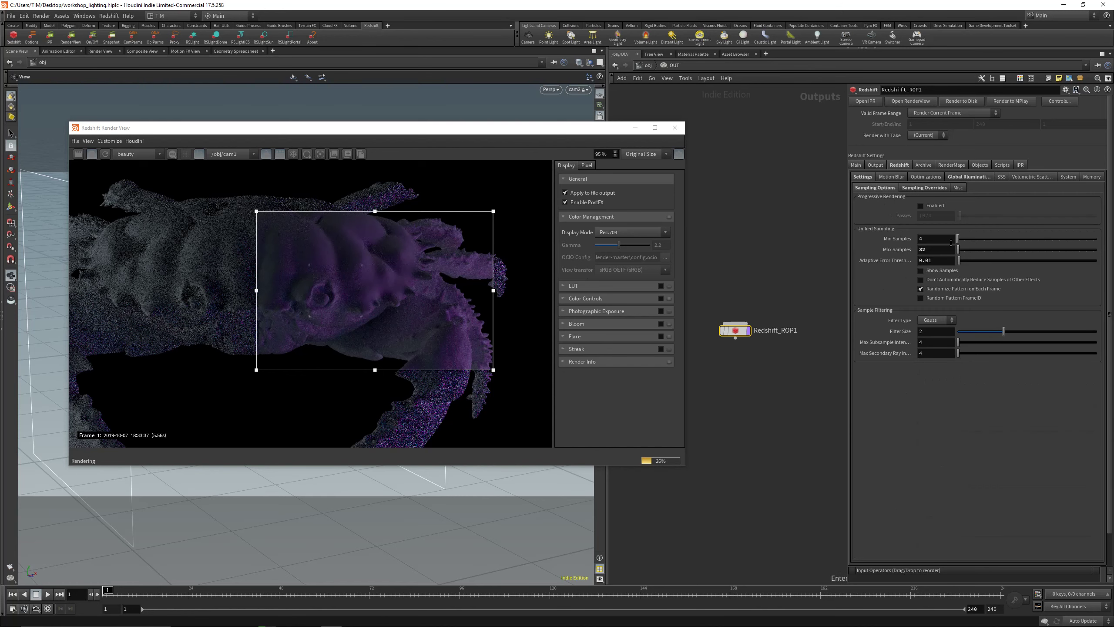
double_click(931, 249)
text(64)
key(Return)
Turn off the render region and inspect the whole crab in the preview
key(r)
key(f)
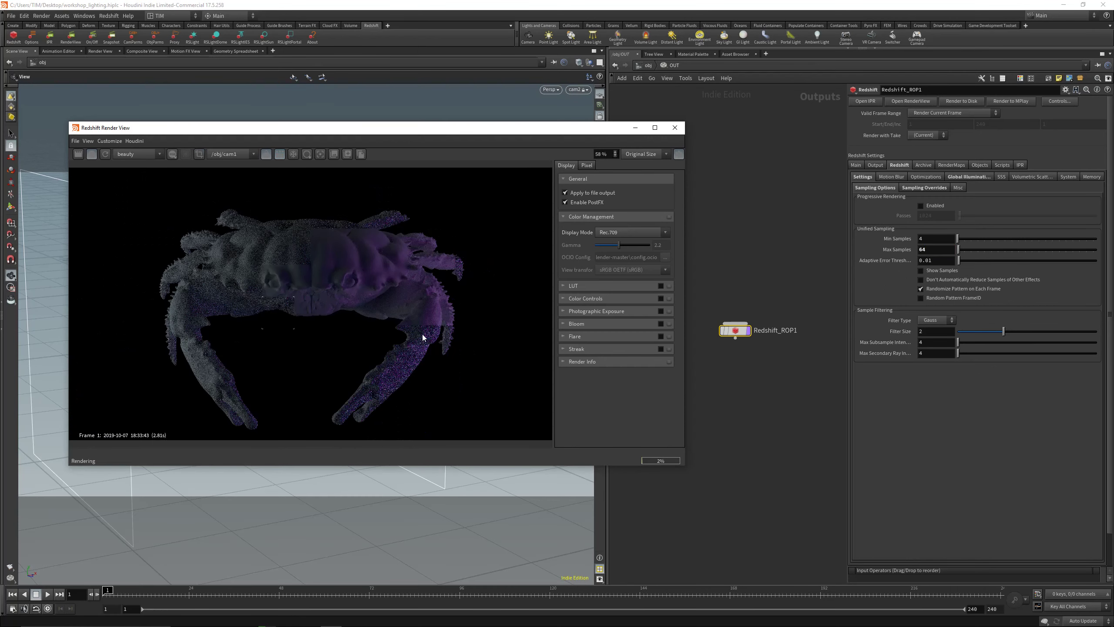
scroll(423, 332, up, 4)
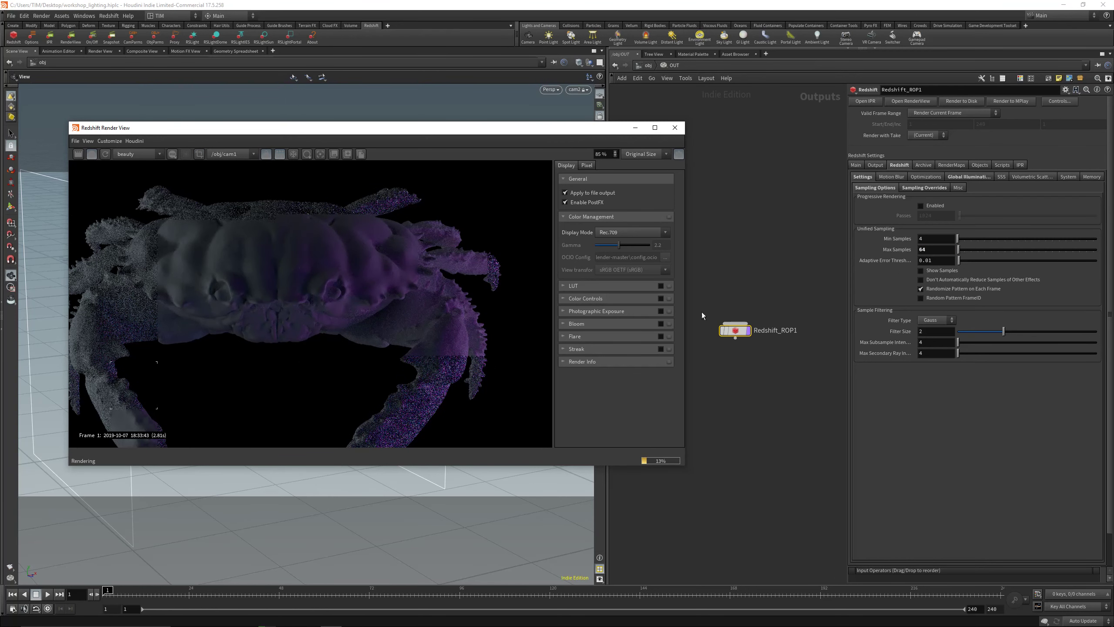
key(f)
Return to the object network and set the preview camera to /obj/cam2
click(616, 64)
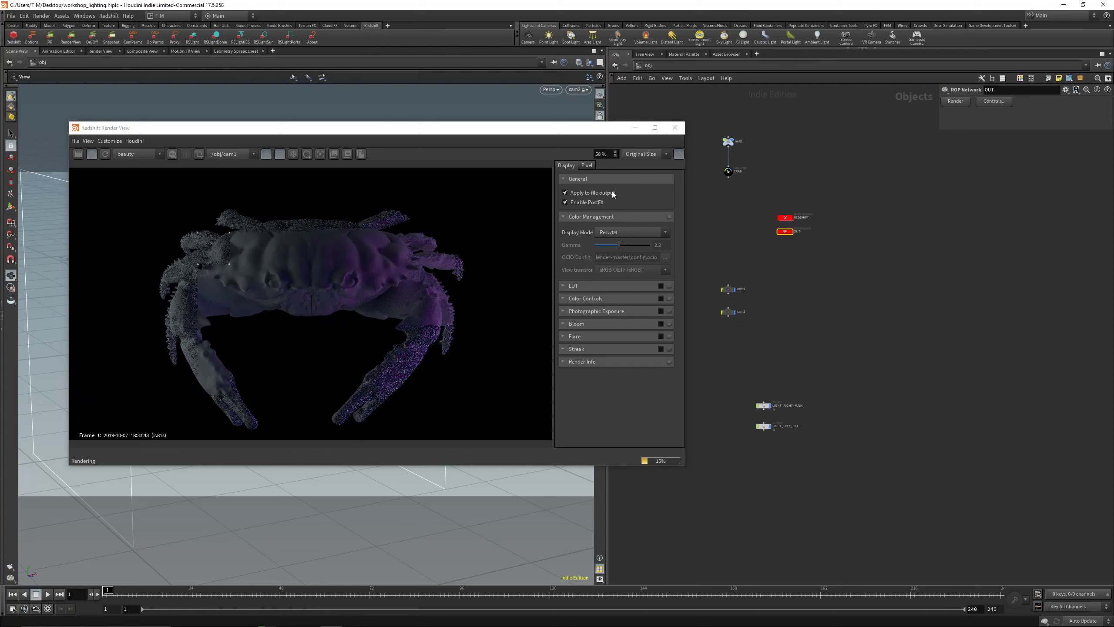
click(230, 154)
click(221, 177)
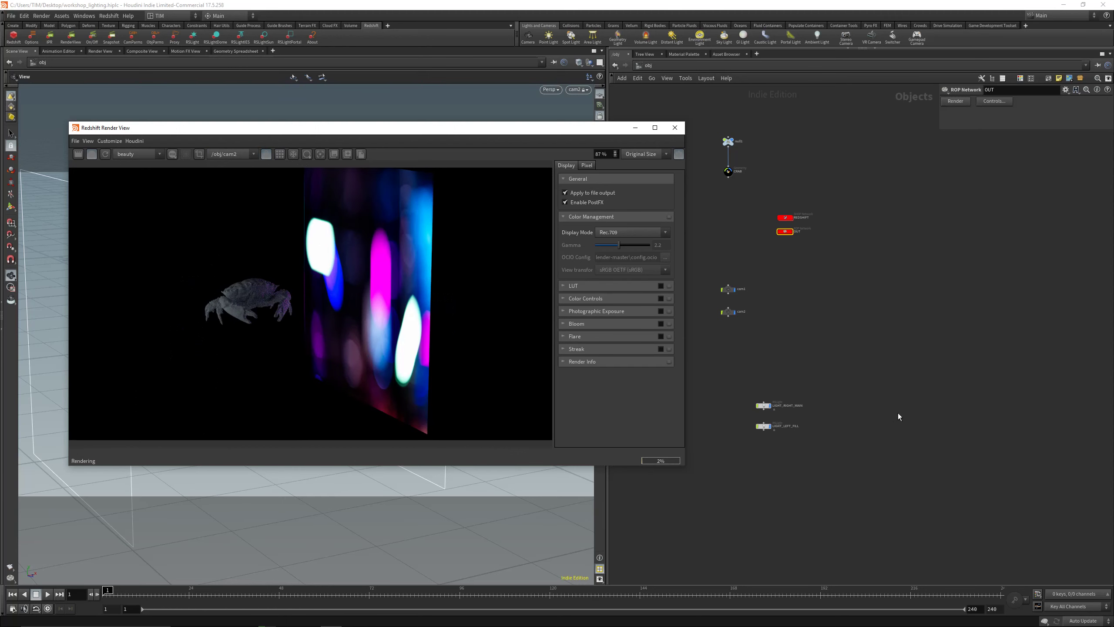
Try a pure green color multiplier on LIGHT_RIGHT_MAIN's texture, then set it to the orange swatch 0.5, 0.25, 0
click(764, 404)
scroll(752, 370, up, 3)
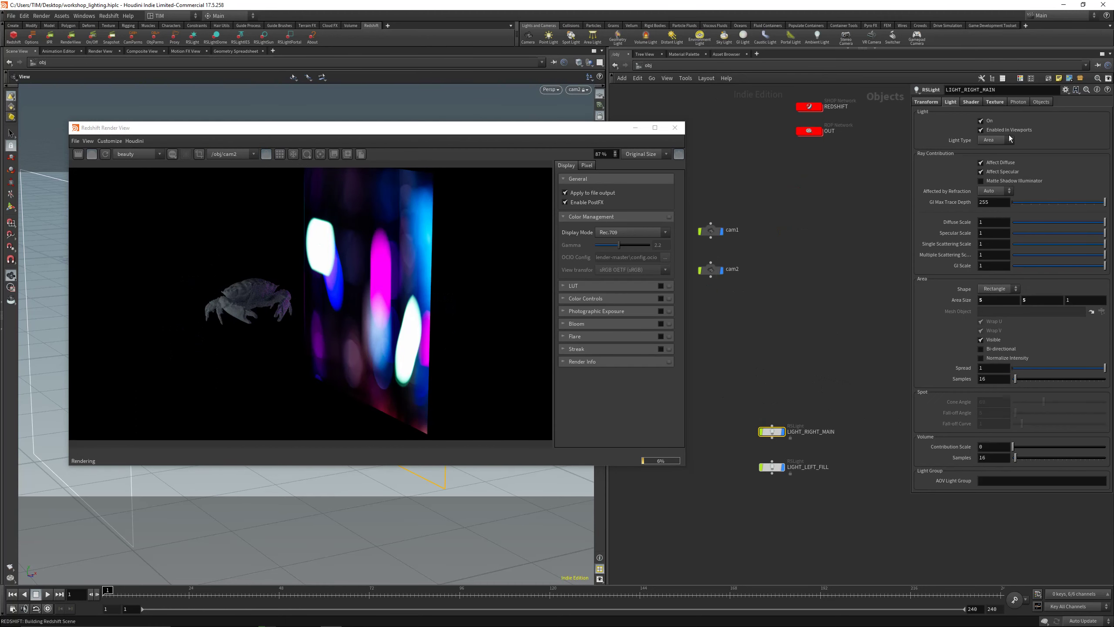
click(994, 102)
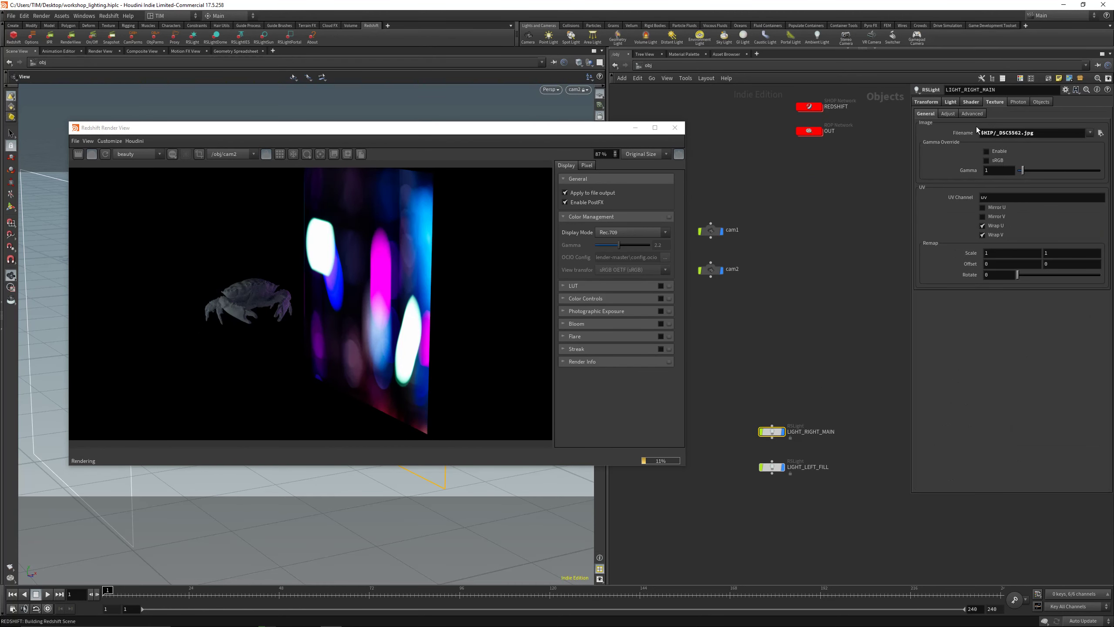
click(948, 114)
click(984, 124)
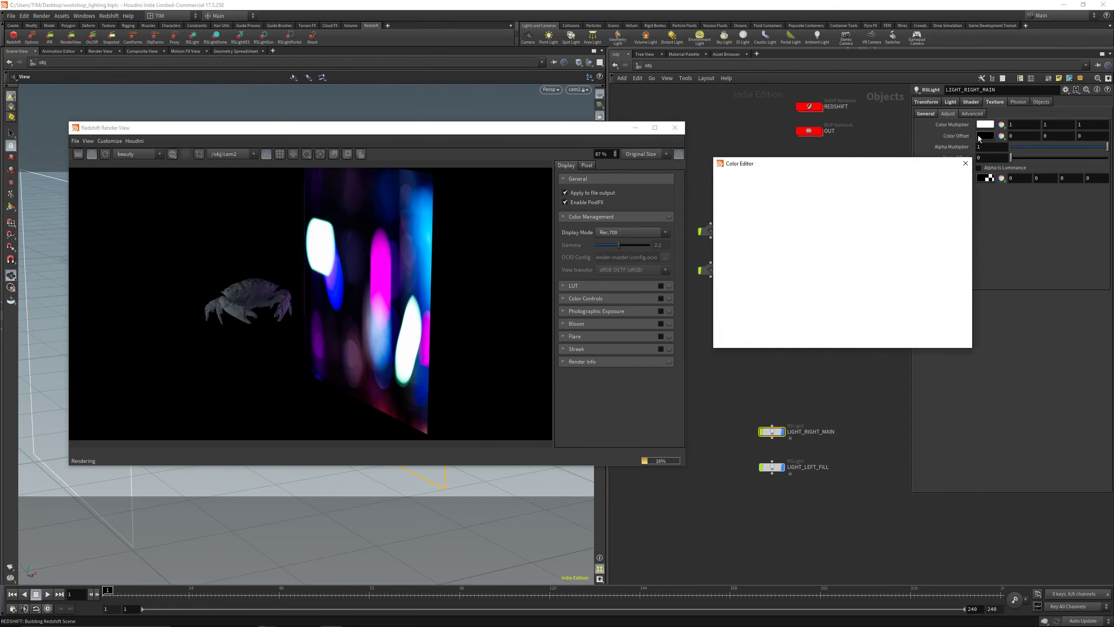
drag(880, 159, 880, 171)
click(863, 206)
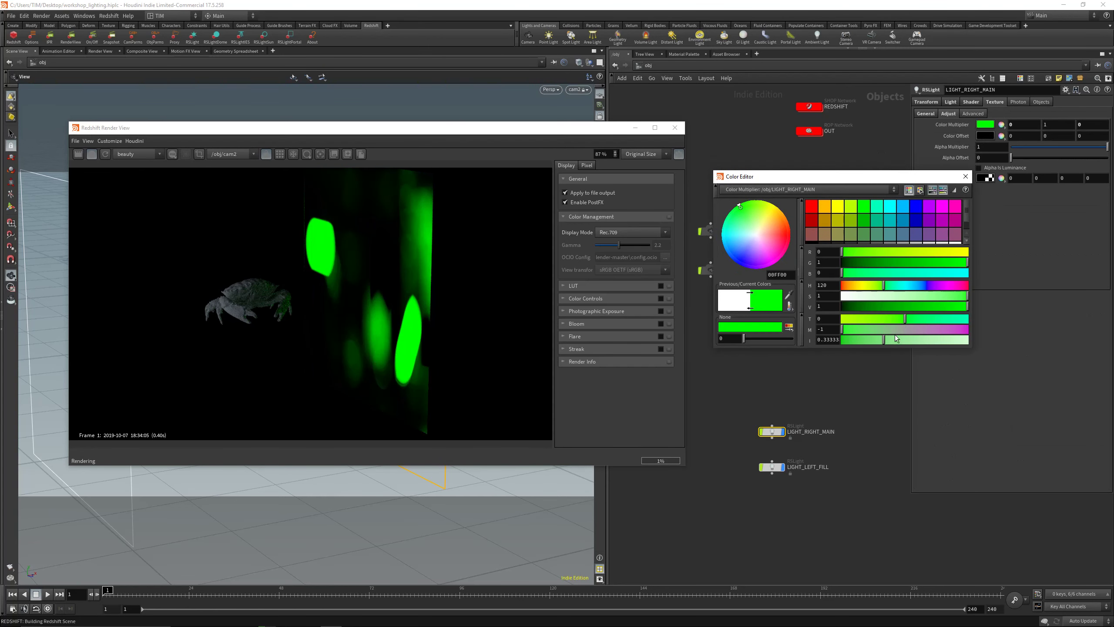
drag(844, 349, 844, 426)
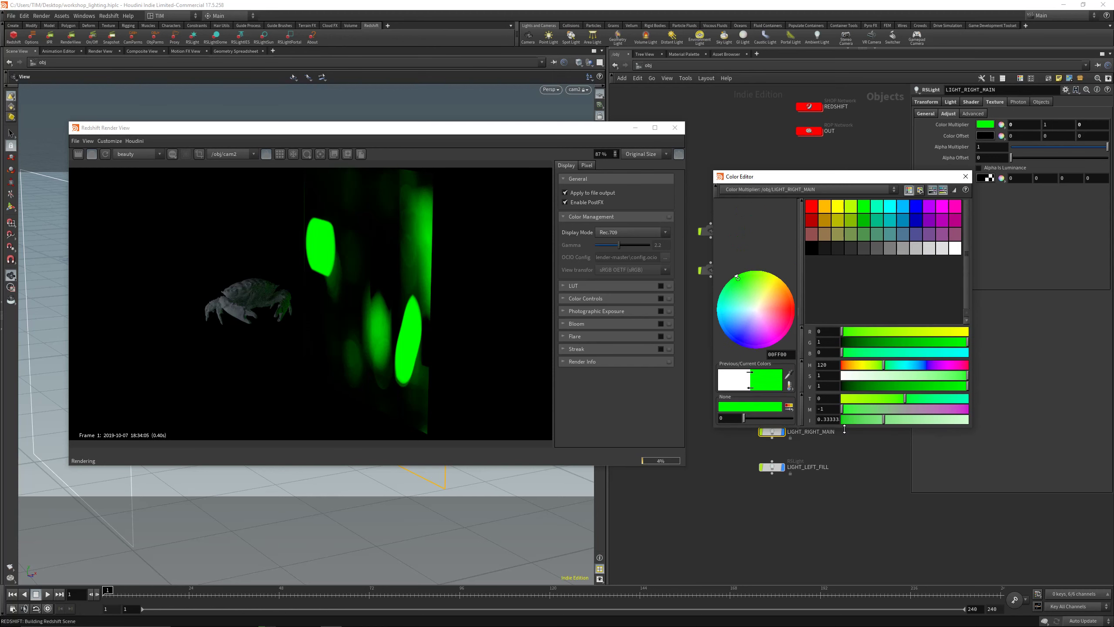
click(820, 219)
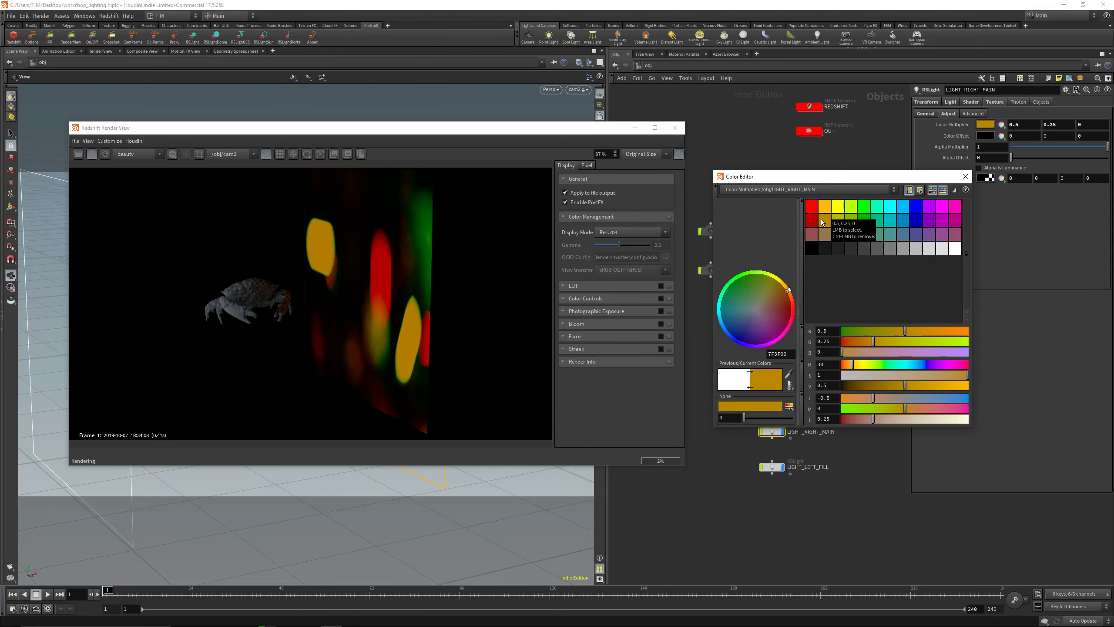
Switch the preview camera to /obj/cam1 and reset LIGHT_RIGHT_MAIN's texture color multiplier to white
click(211, 153)
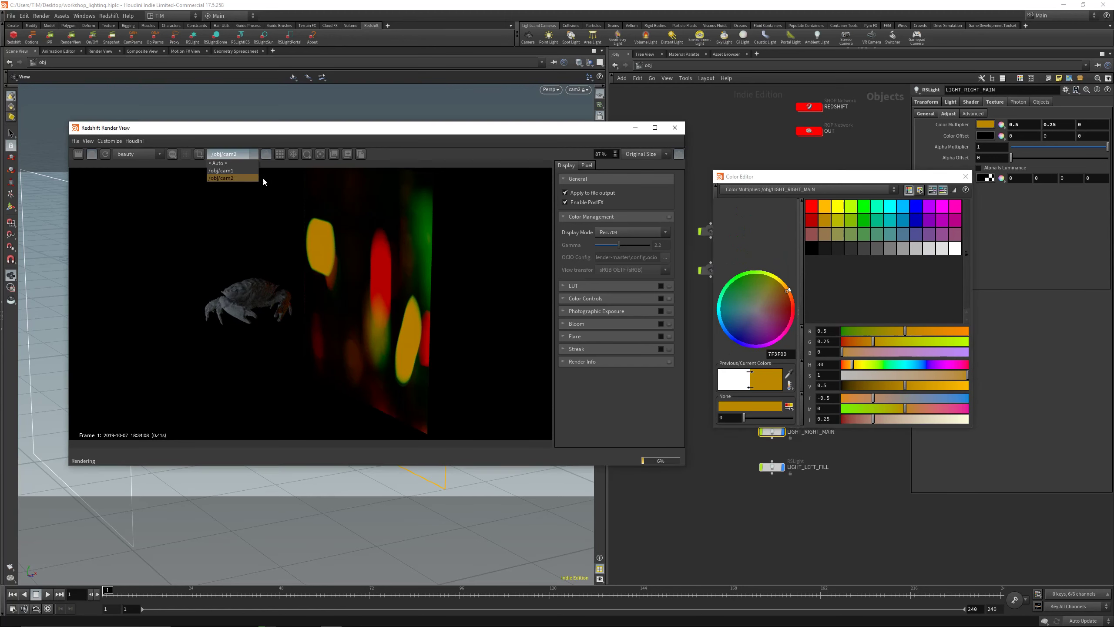
click(217, 172)
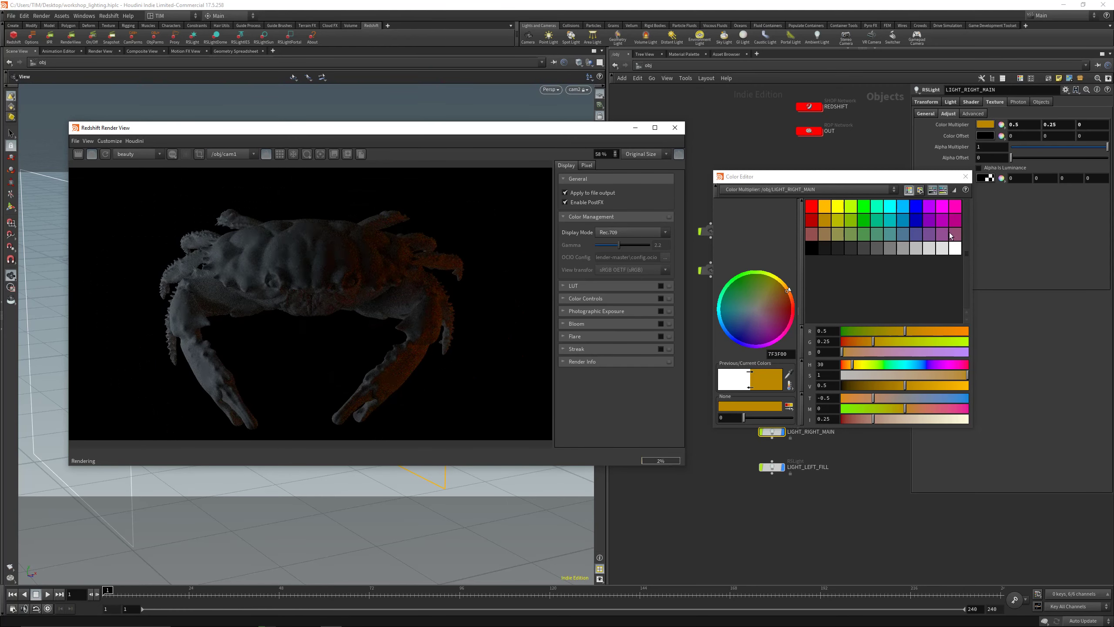
click(967, 176)
click(984, 124)
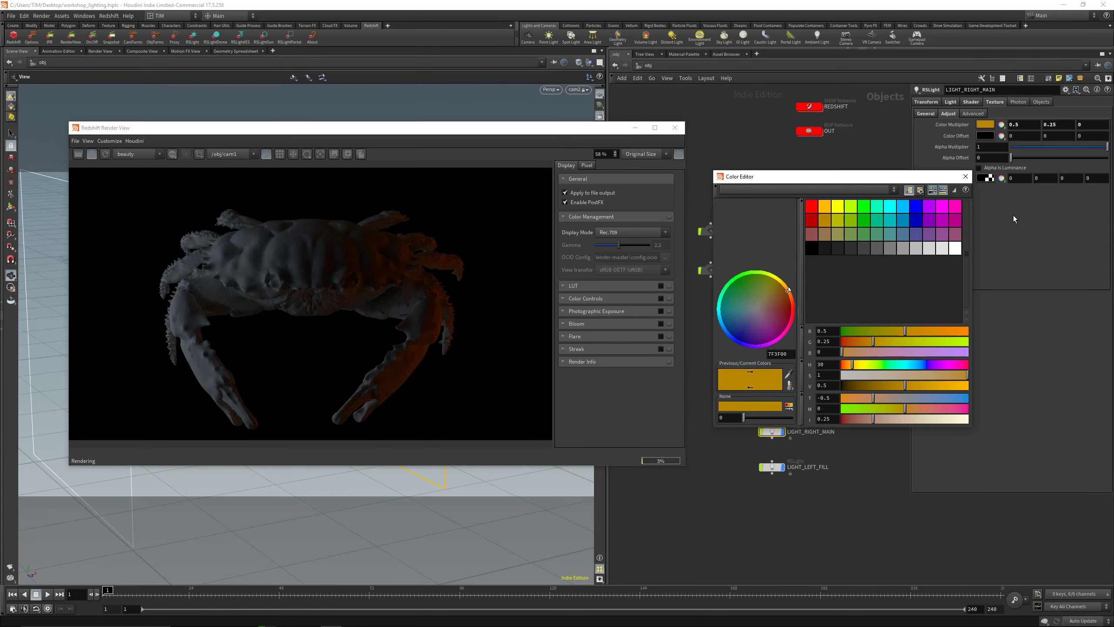
click(953, 248)
click(968, 177)
click(966, 176)
click(970, 101)
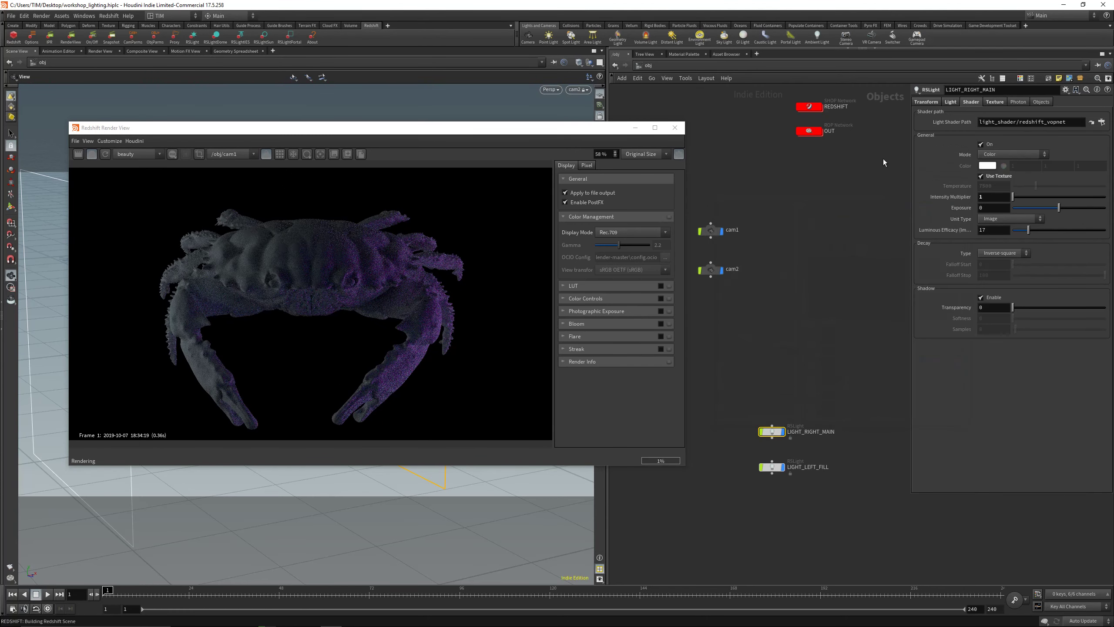
Save the scene and move the render view out of the way
key(ctrl+s)
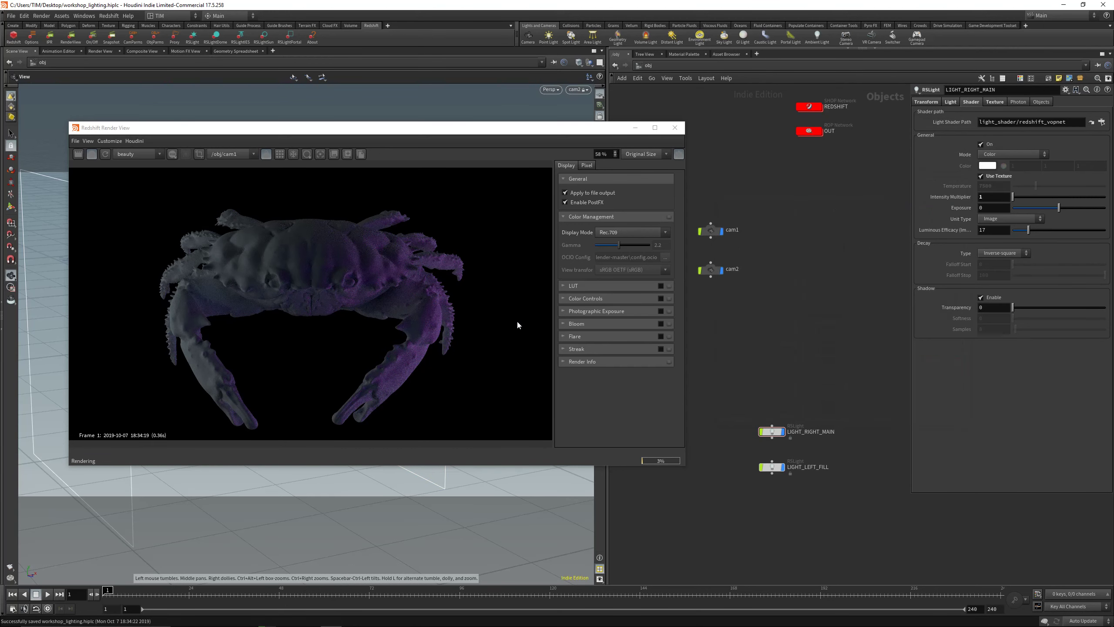
drag(382, 133, 0, 134)
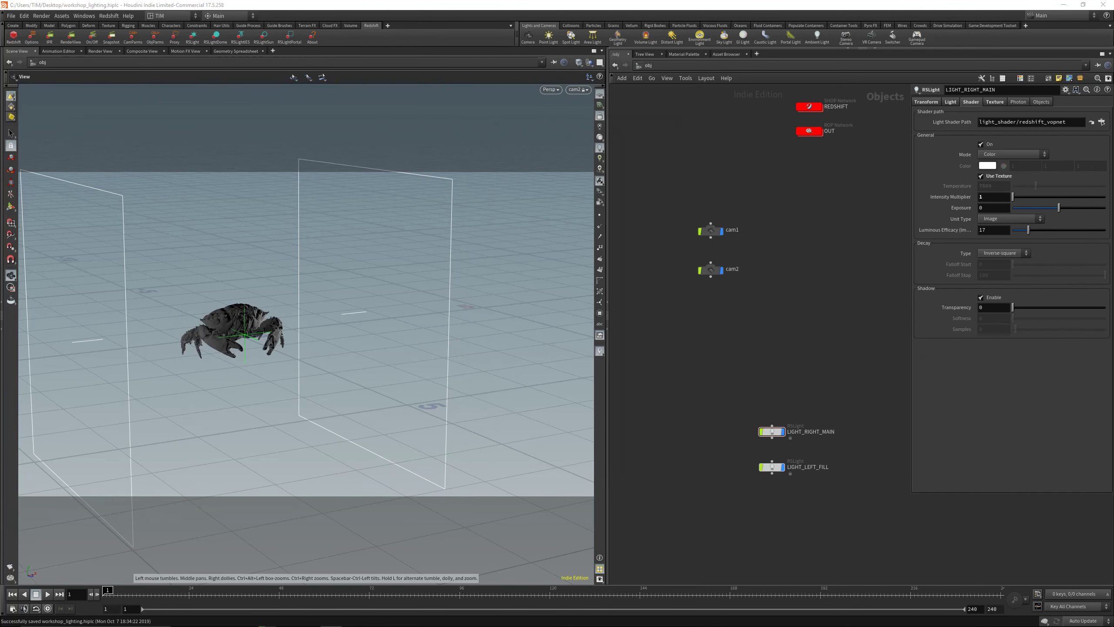
Switch to Affinity Photo with the XnView MP photo browser in front of it
mouse_move(367, 626)
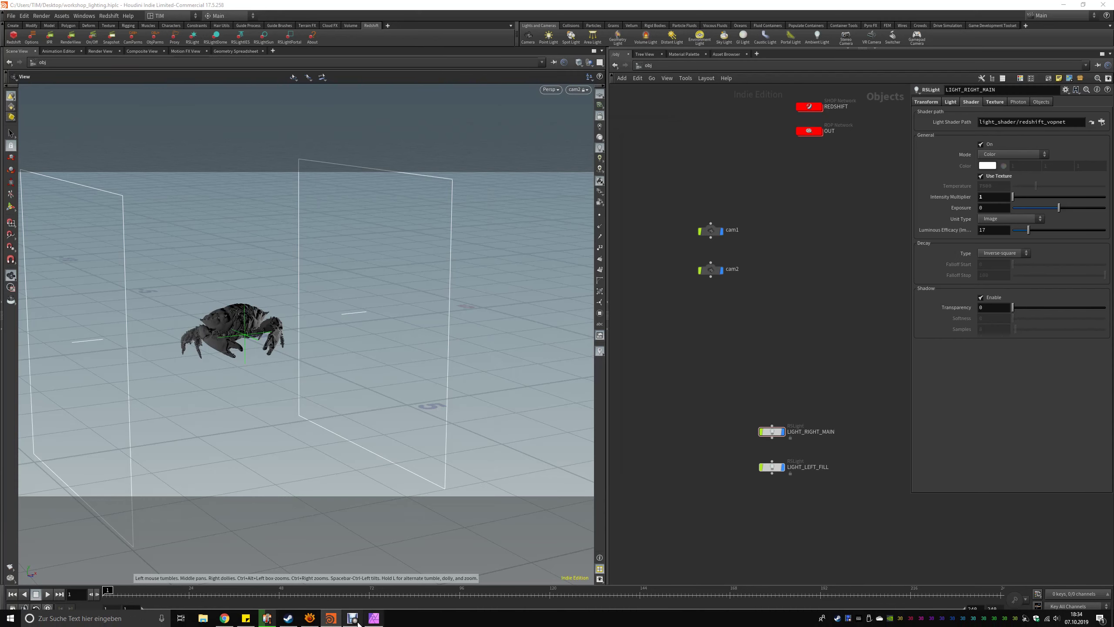
click(356, 619)
key(ctrl+w)
click(553, 324)
key(alt+Tab)
key(Tab)
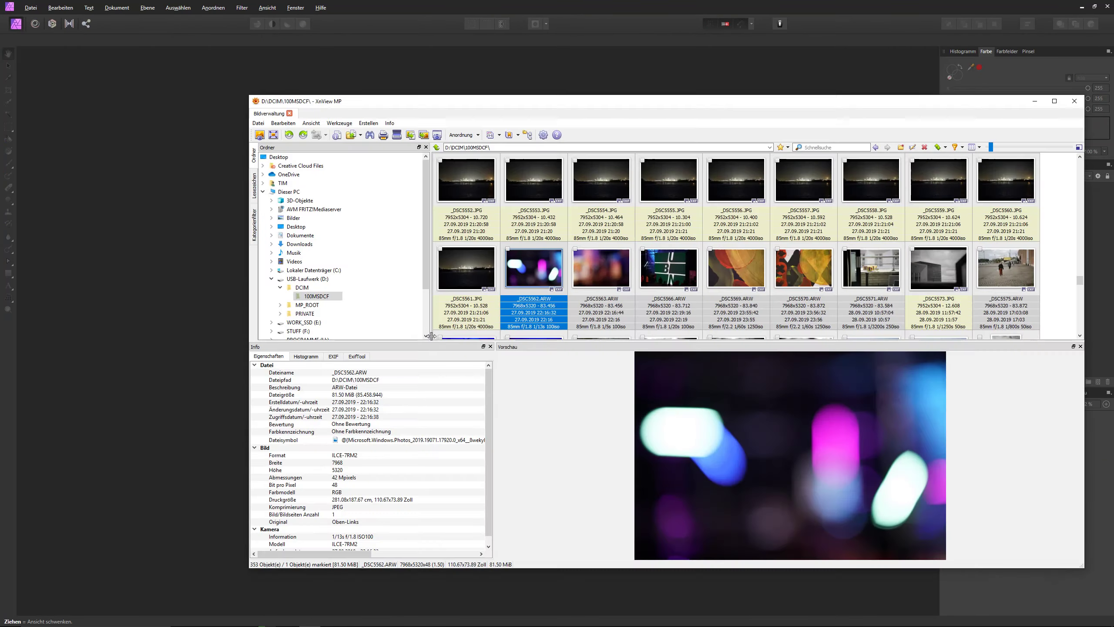
Find the cloudy sky photo _DSC5513.JPG in the 100MSDCF folder and open it in Affinity Photo
drag(714, 101, 536, 74)
scroll(599, 246, up, 7)
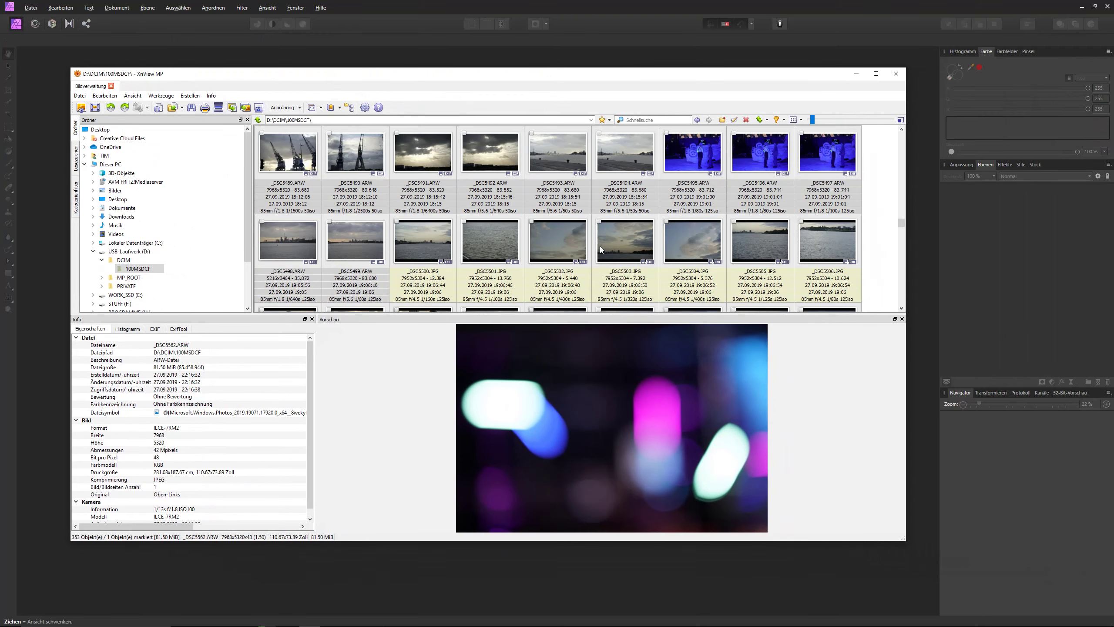
scroll(599, 246, down, 1)
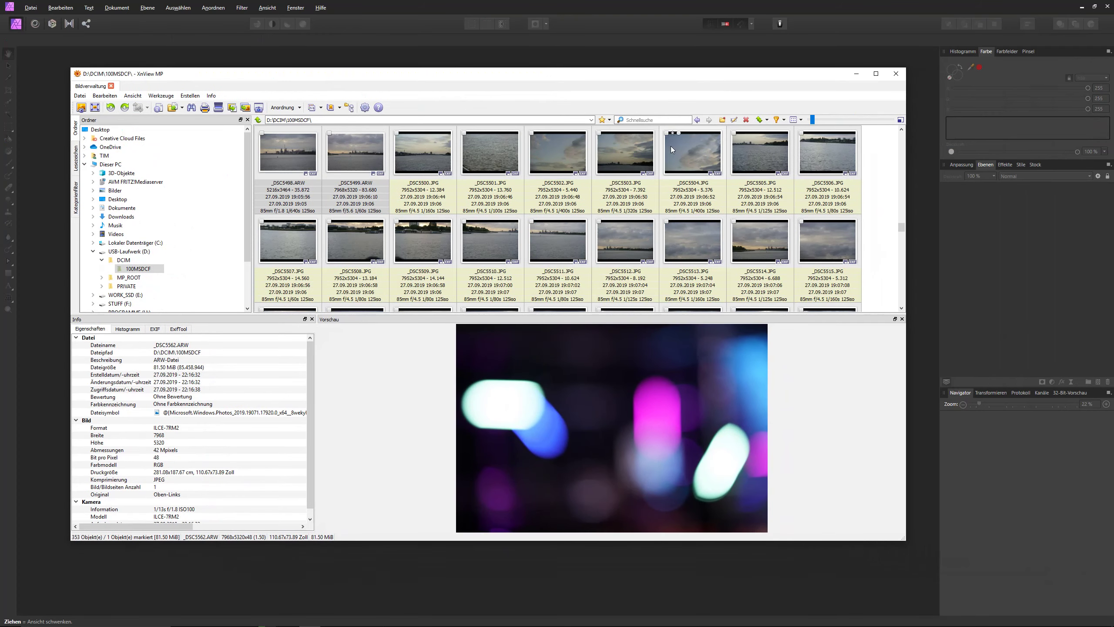
click(680, 152)
scroll(696, 218, down, 1)
click(687, 166)
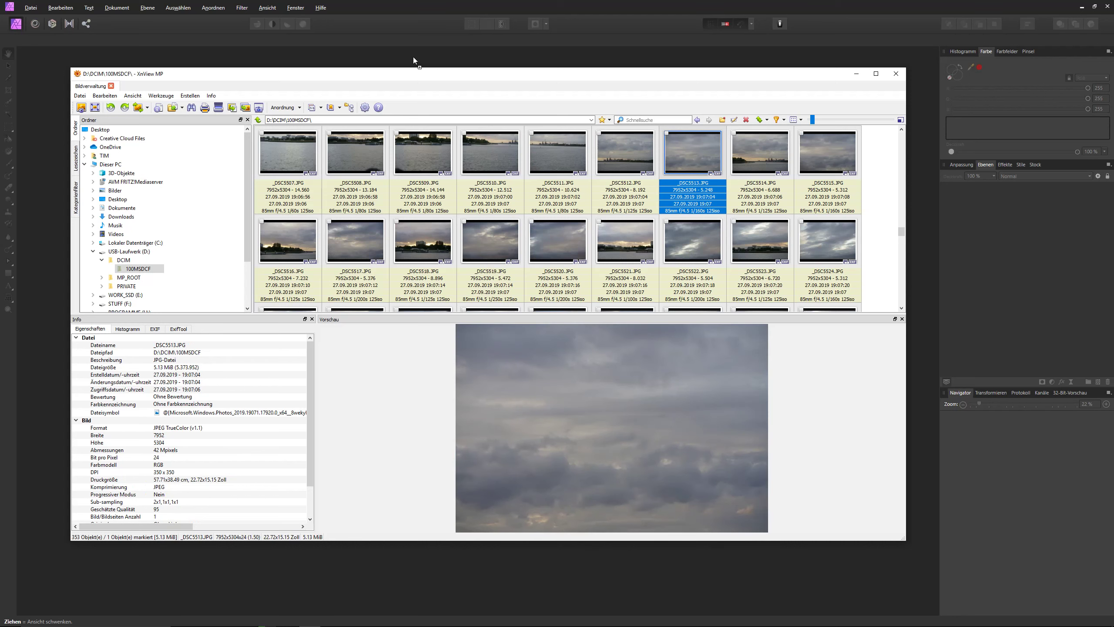
click(858, 73)
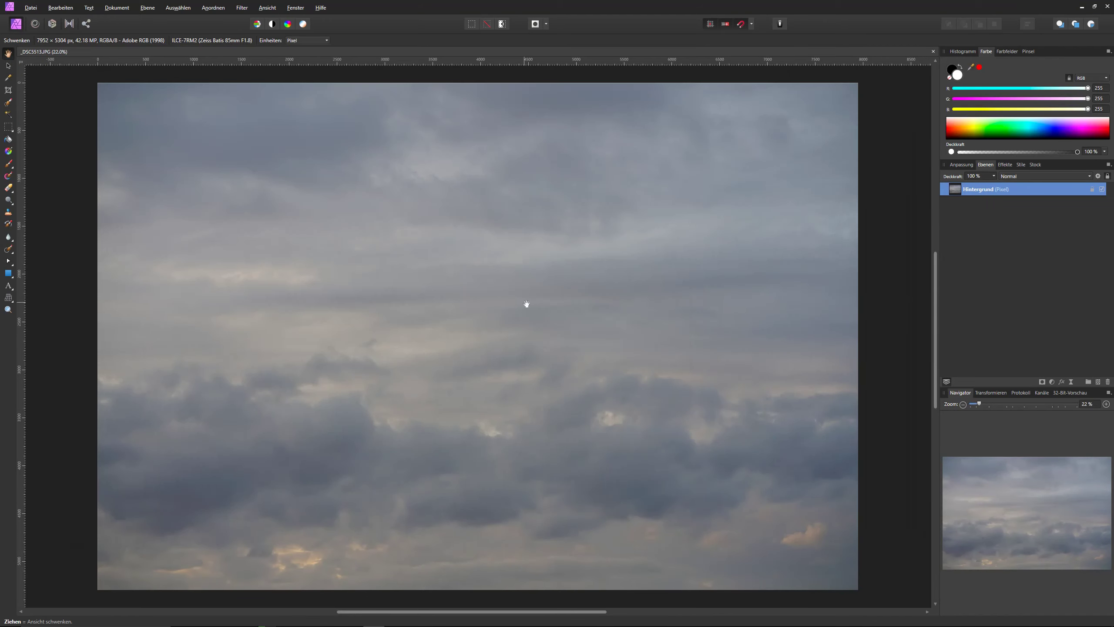
Export the sky photo as a 2500 px wide JPEG named _DSC5513 to the desktop
key(ctrl+alt+shift+s)
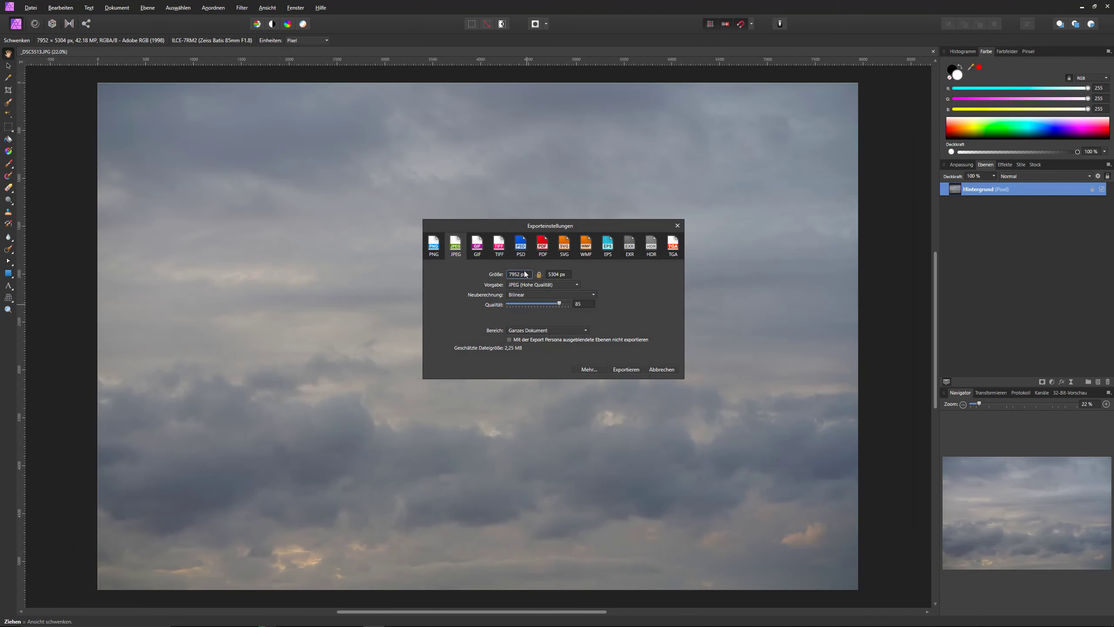
click(525, 277)
text(2500)
key(Return)
click(630, 370)
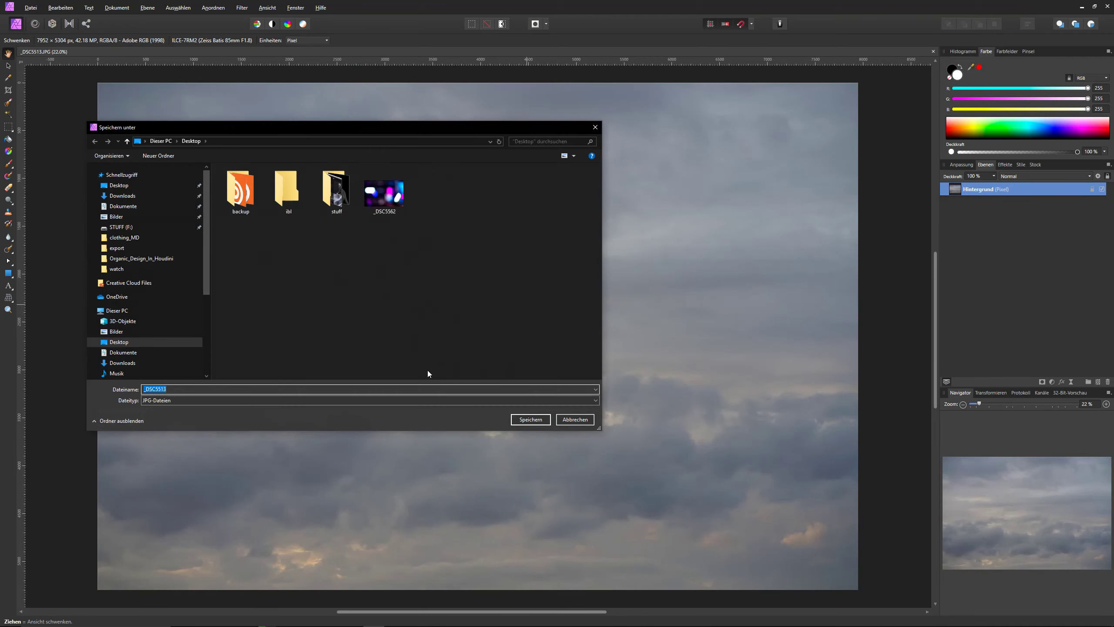
click(530, 419)
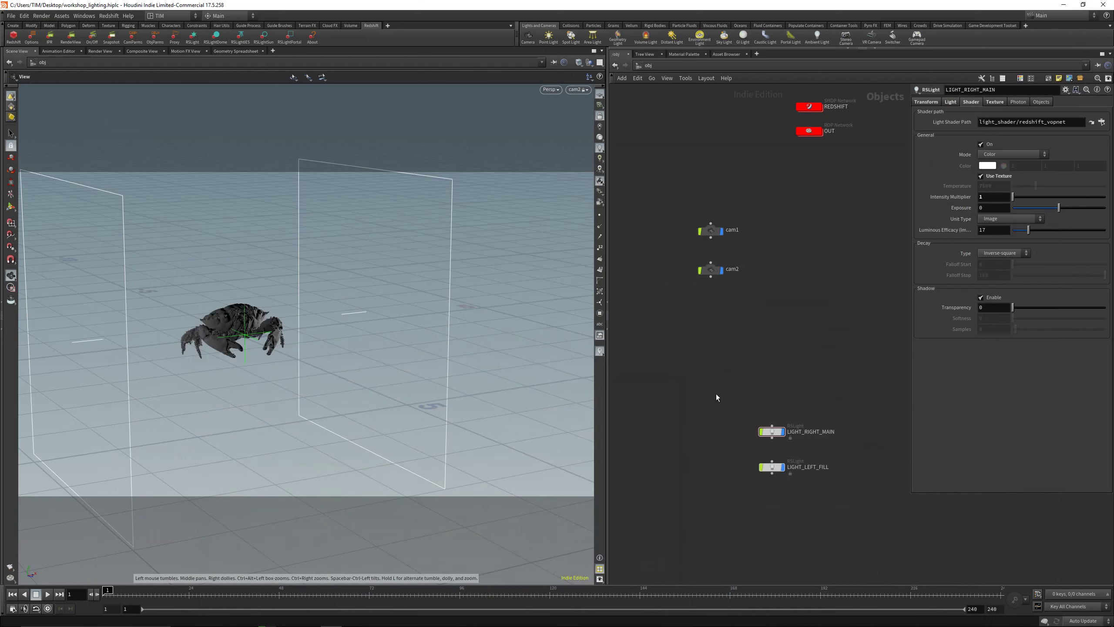
Switch back to Houdini and load $HIP/_DSC5513.jpg as LIGHT_RIGHT_MAIN's texture image
drag(716, 397, 797, 442)
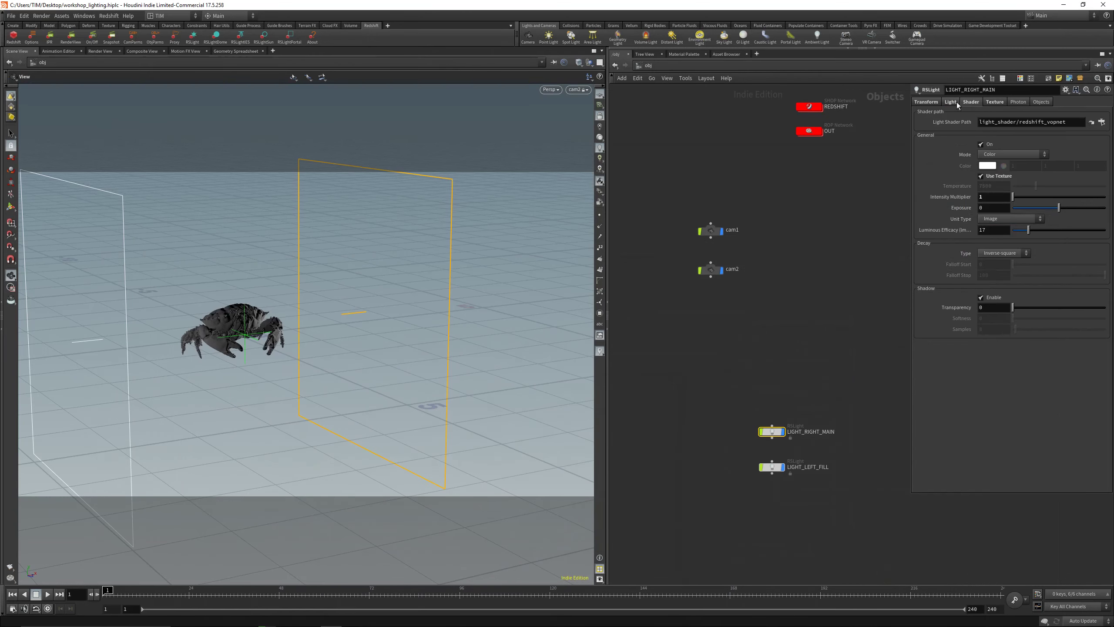
click(988, 102)
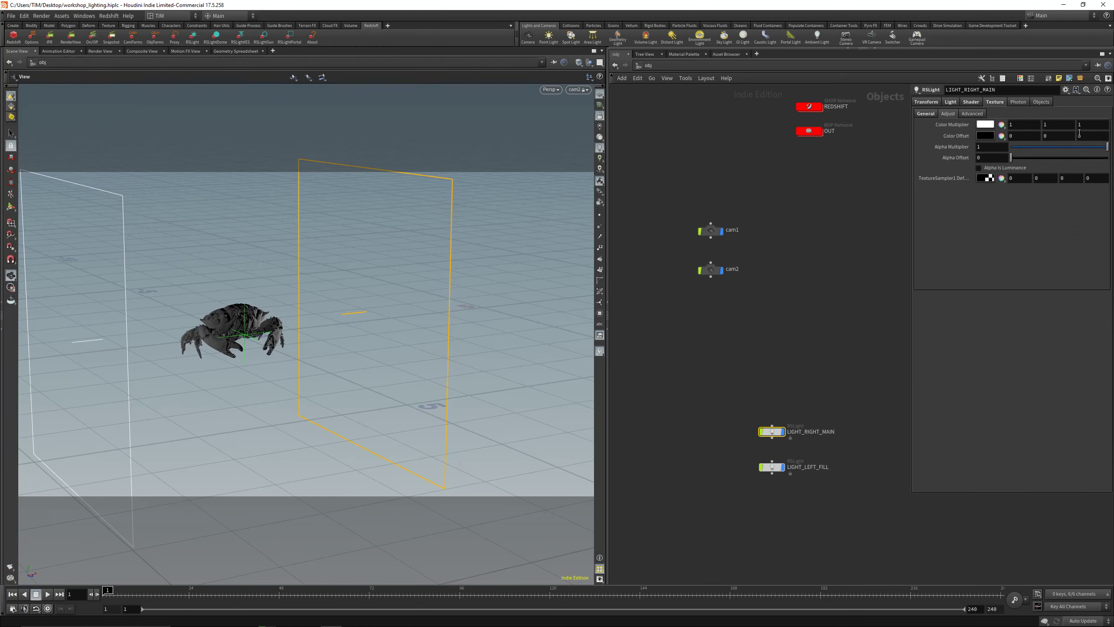
click(930, 113)
click(1100, 133)
right_click(866, 320)
click(888, 348)
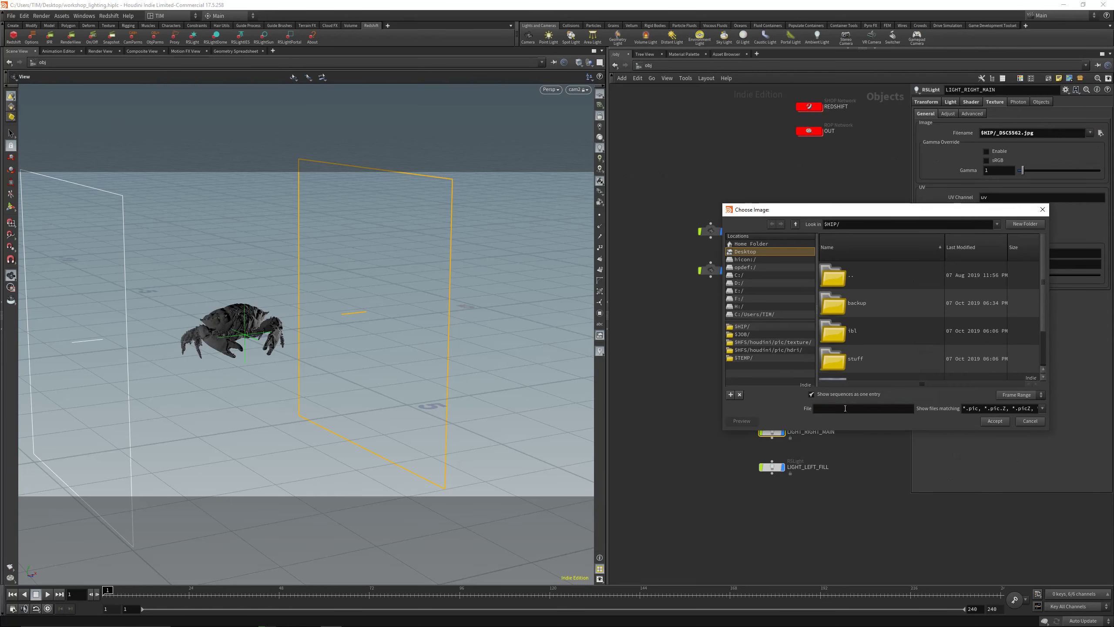
scroll(887, 348, down, 3)
click(893, 325)
click(992, 421)
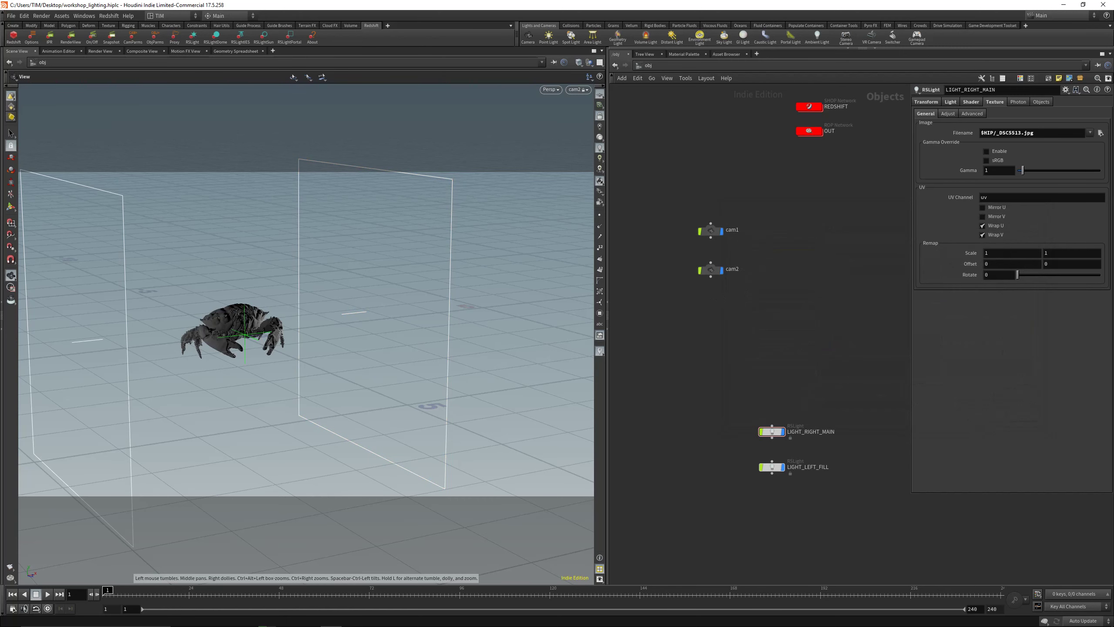
Bring the render view back over the viewport and set its camera to /obj/cam2
drag(1, 131, 473, 118)
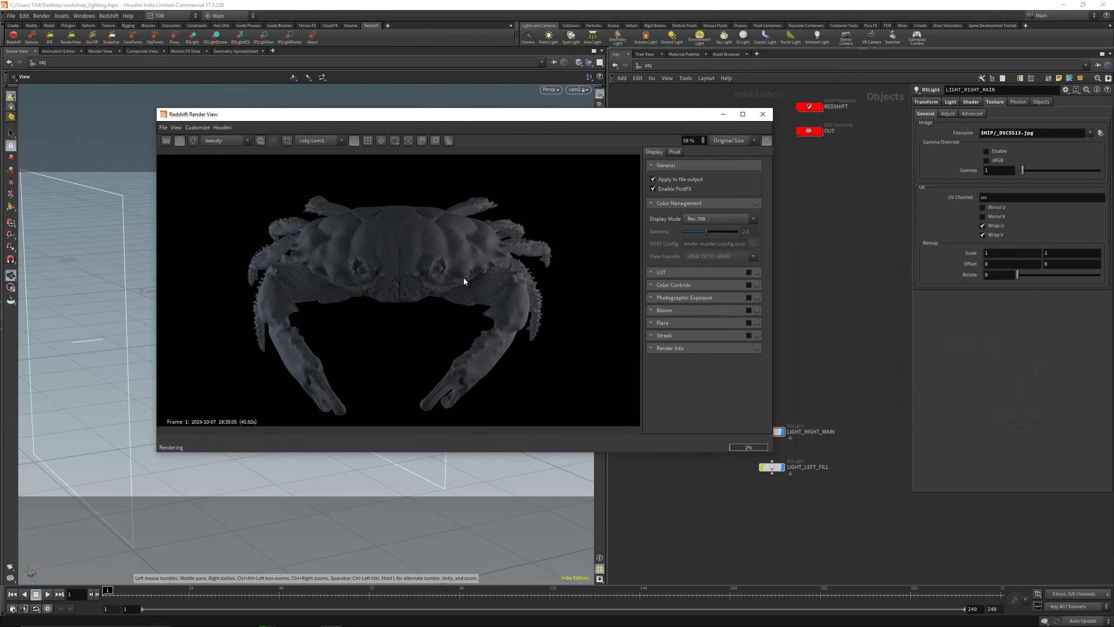
drag(462, 117, 356, 147)
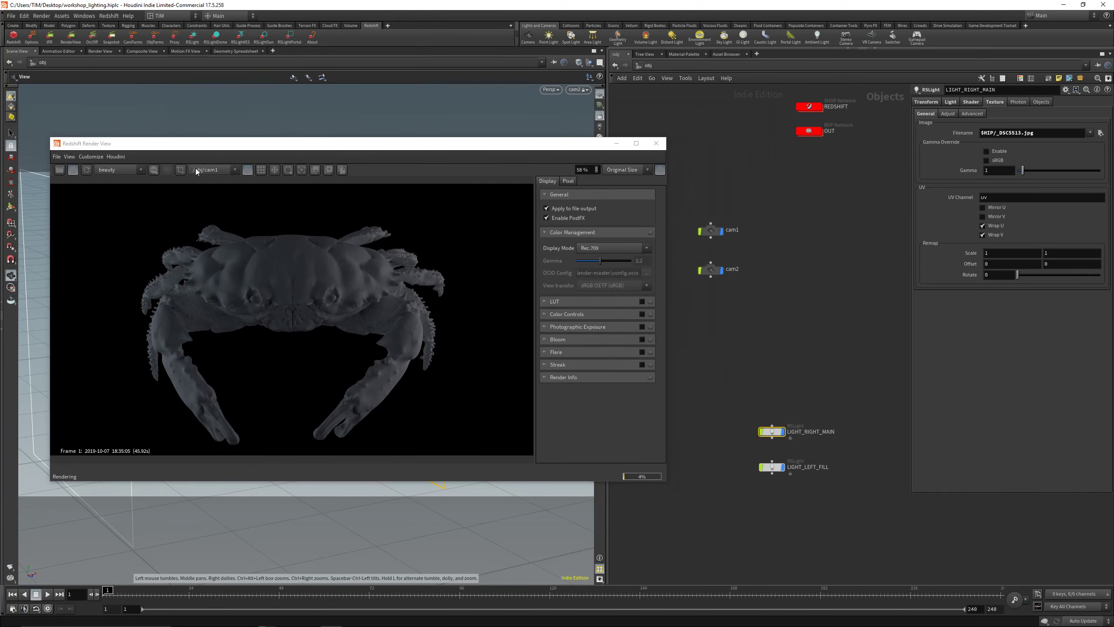
click(213, 170)
click(214, 195)
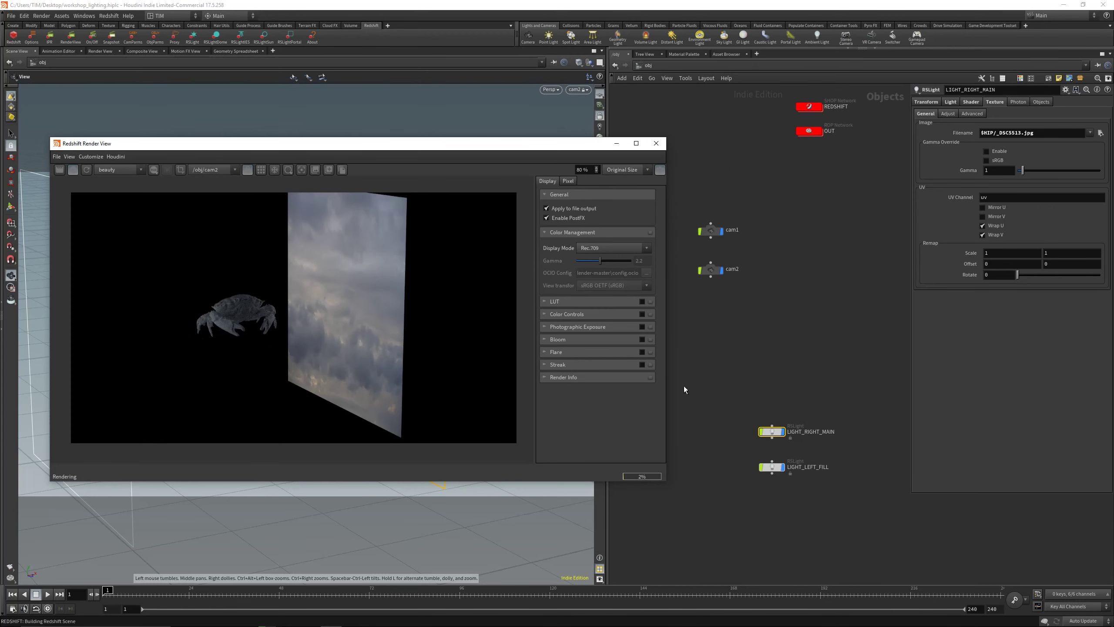
Set LIGHT_RIGHT_MAIN's texture image back to the bokeh photo $HIP/_DSC5562.jpg
click(1101, 133)
scroll(878, 346, down, 3)
double_click(867, 354)
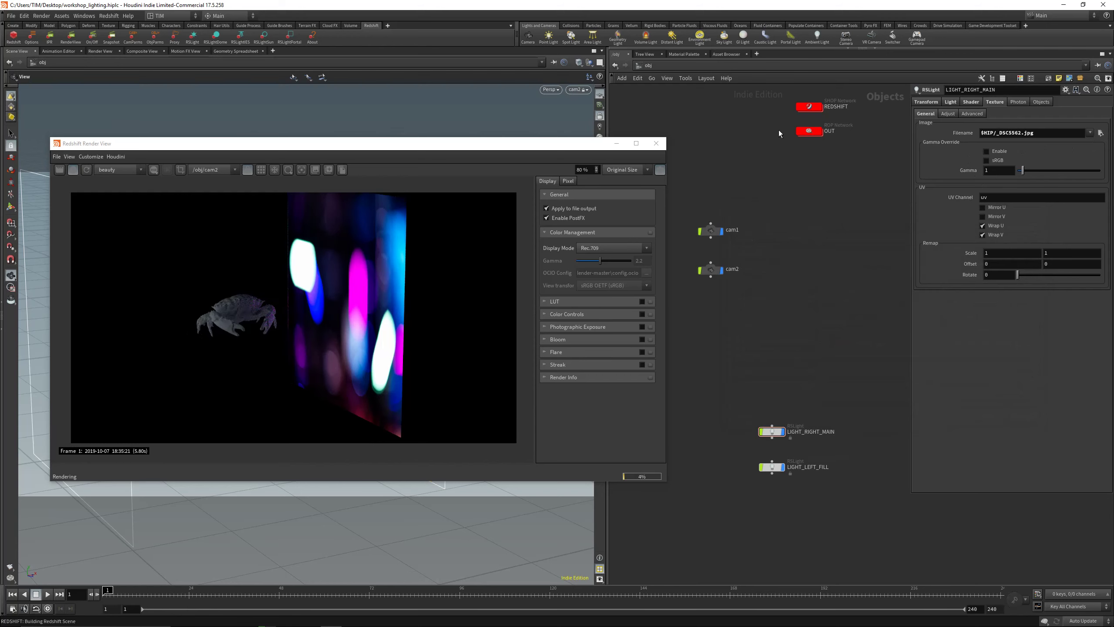
Set the area spread of LIGHT_RIGHT_MAIN to 0.1
click(950, 102)
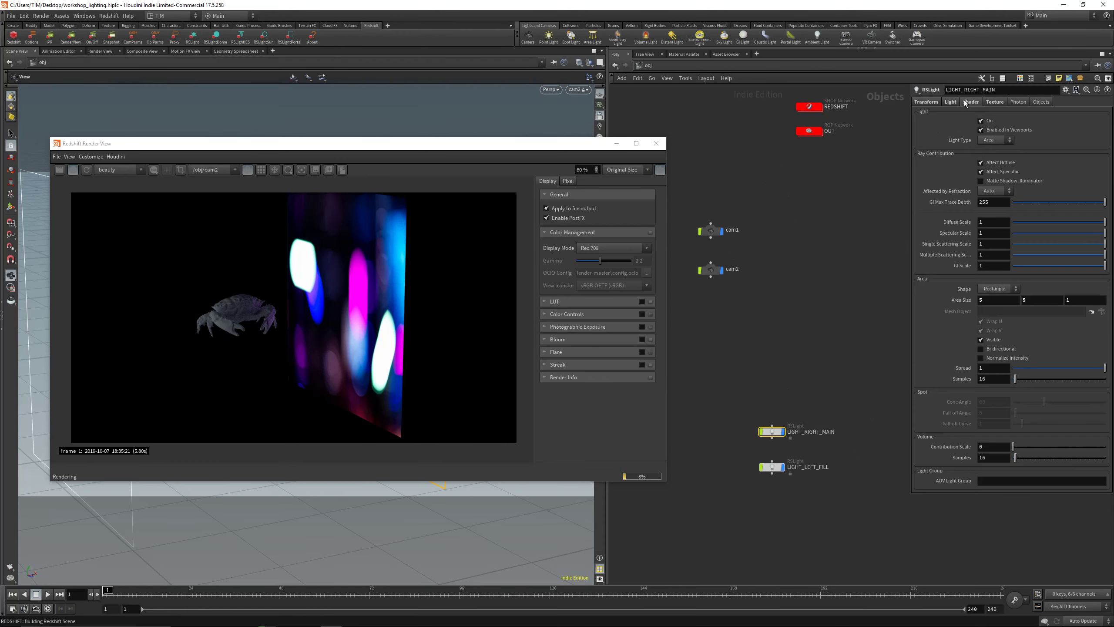
click(964, 100)
click(954, 103)
click(985, 367)
text(0.1)
key(Return)
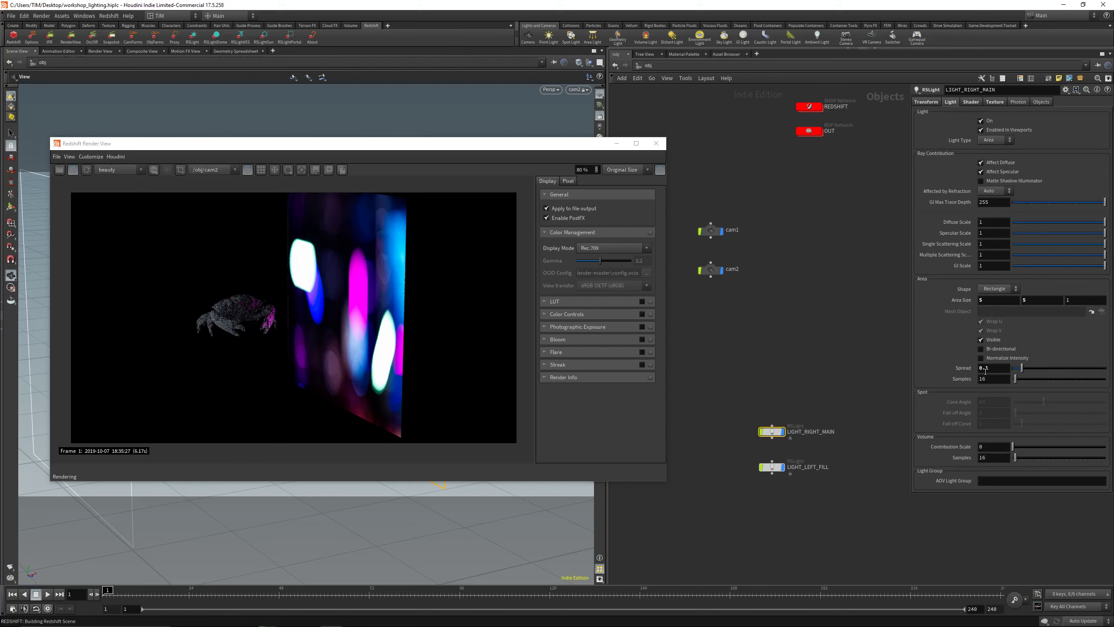
Try an area size of 1 by 1 on LIGHT_RIGHT_MAIN
click(996, 302)
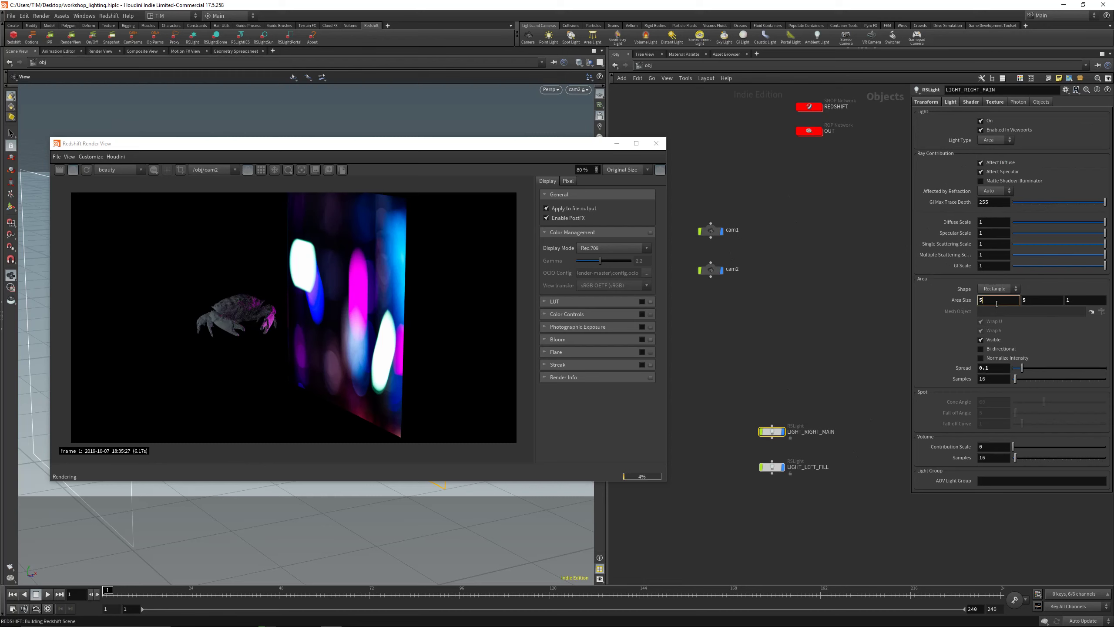
text(1)
key(Return)
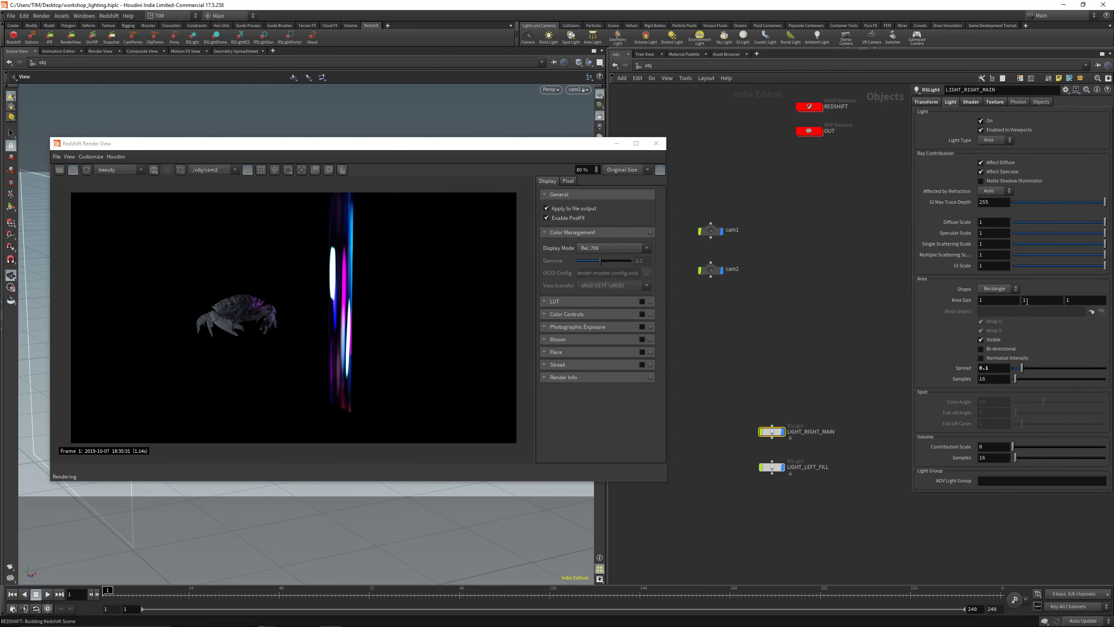
click(1024, 301)
click(789, 301)
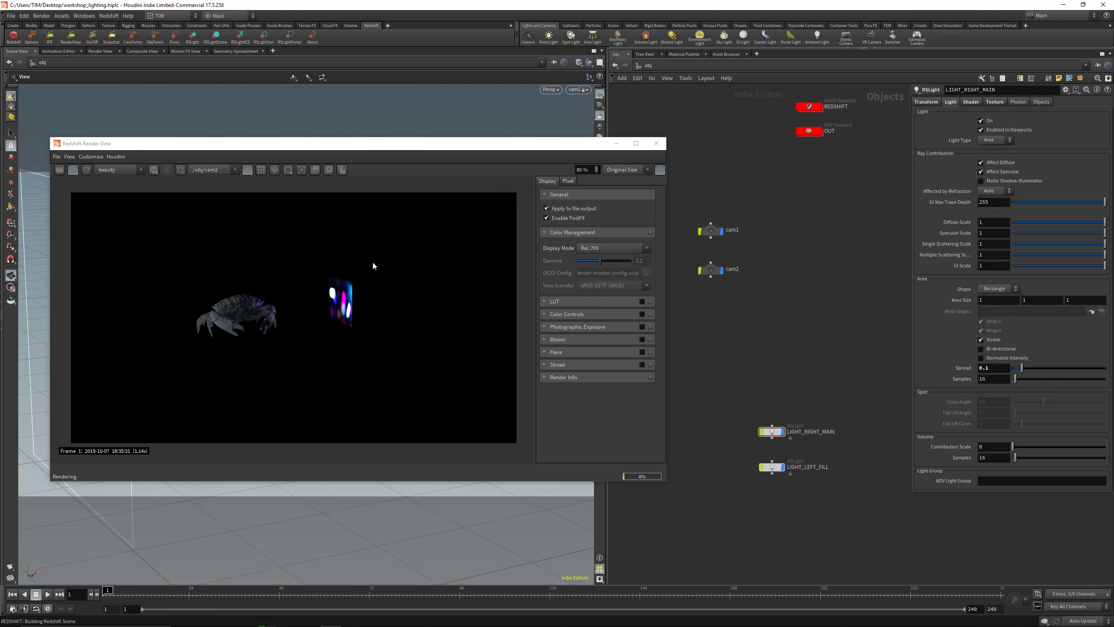
Check the crab's lighting through /obj/cam1, and return the preview to /obj/cam2
click(210, 169)
click(210, 188)
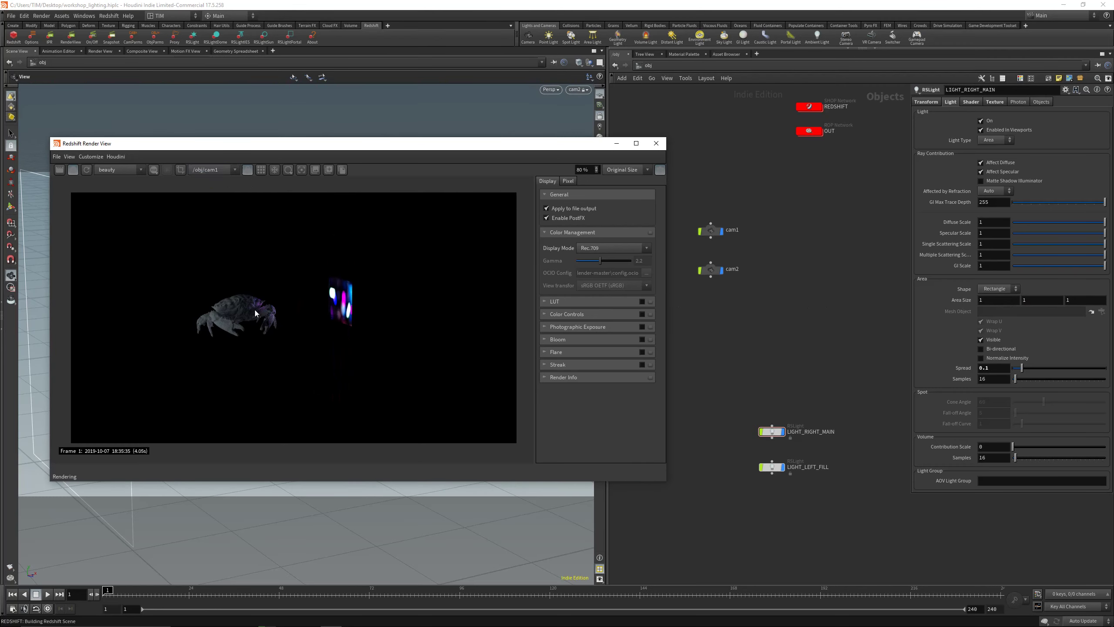
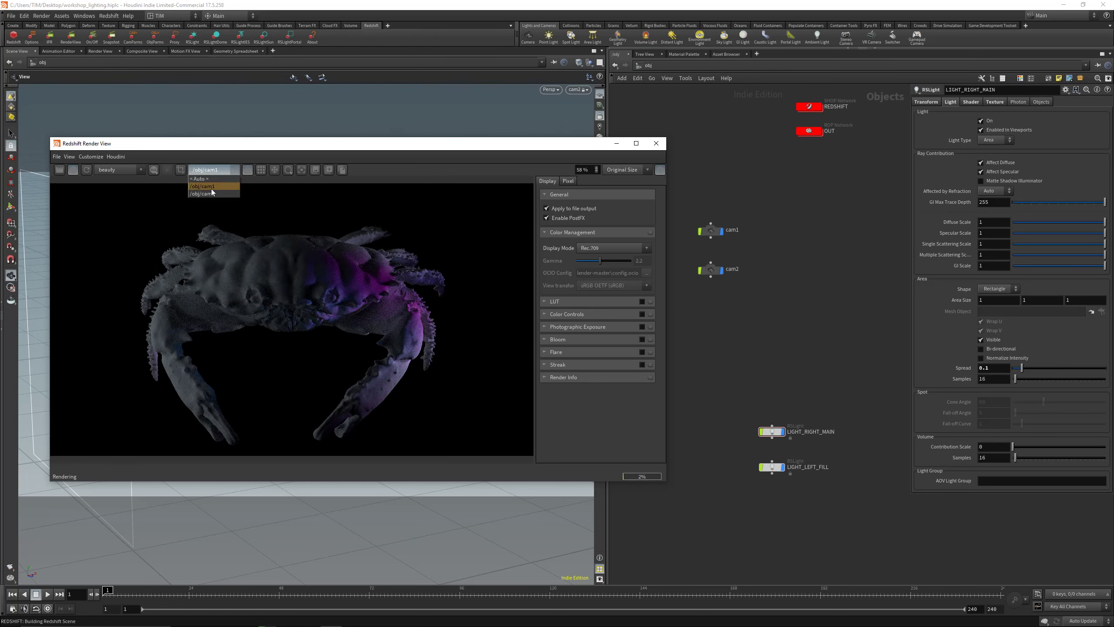
click(211, 193)
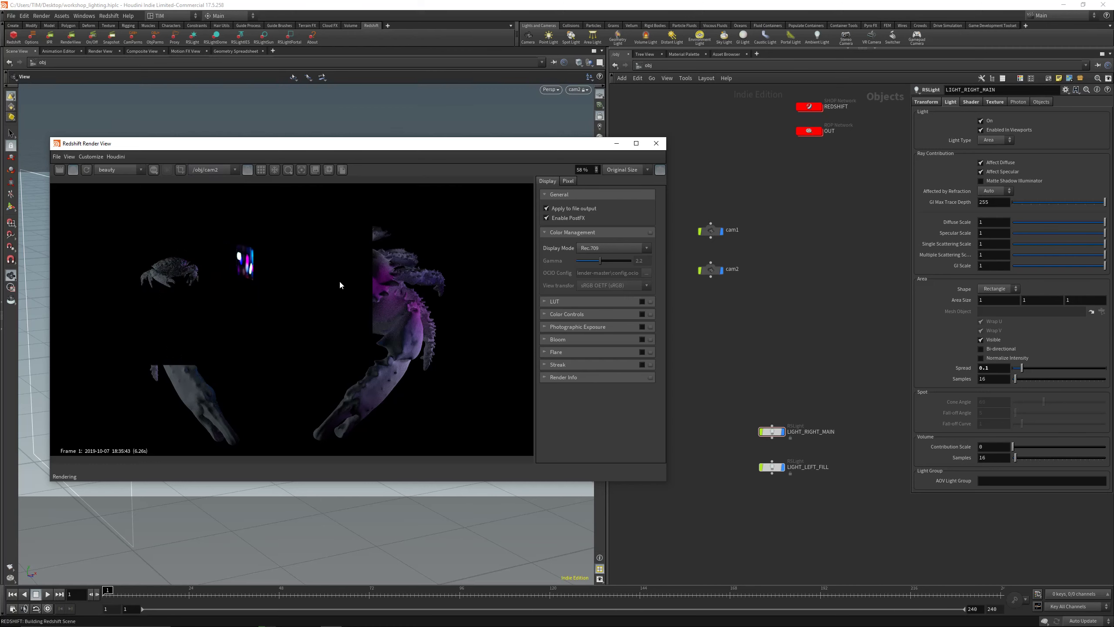
Set LIGHT_RIGHT_MAIN's area size to 2 by 2
double_click(993, 301)
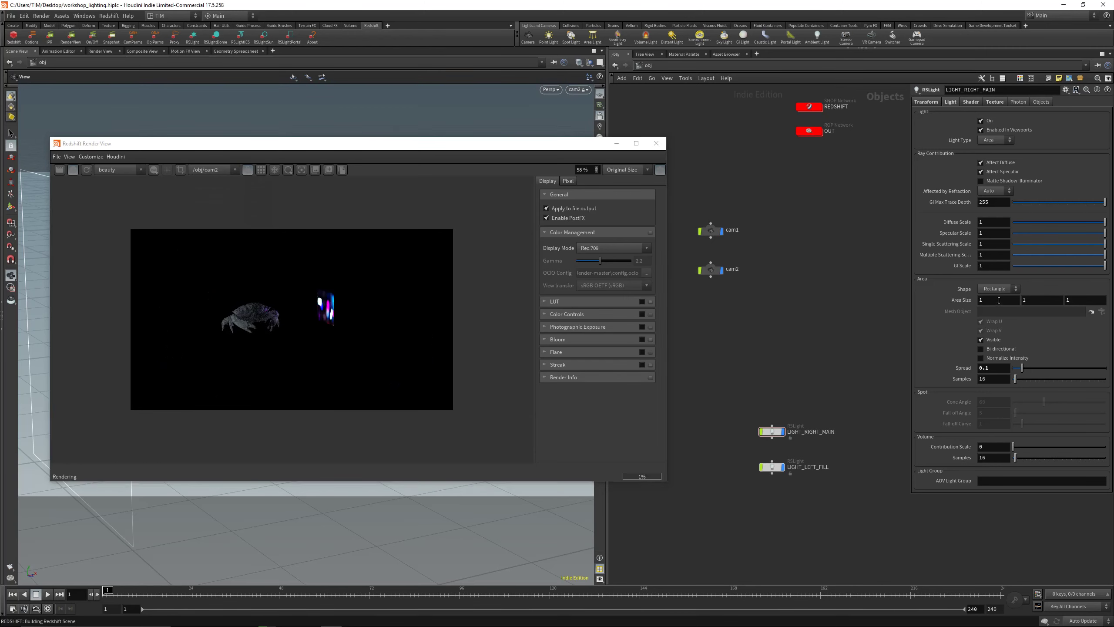
text(2)
key(Return)
double_click(1034, 302)
text(2)
key(Return)
Enter the OUT network and enable volumetric scattering on Redshift_ROP1
middle_drag(822, 149, 814, 175)
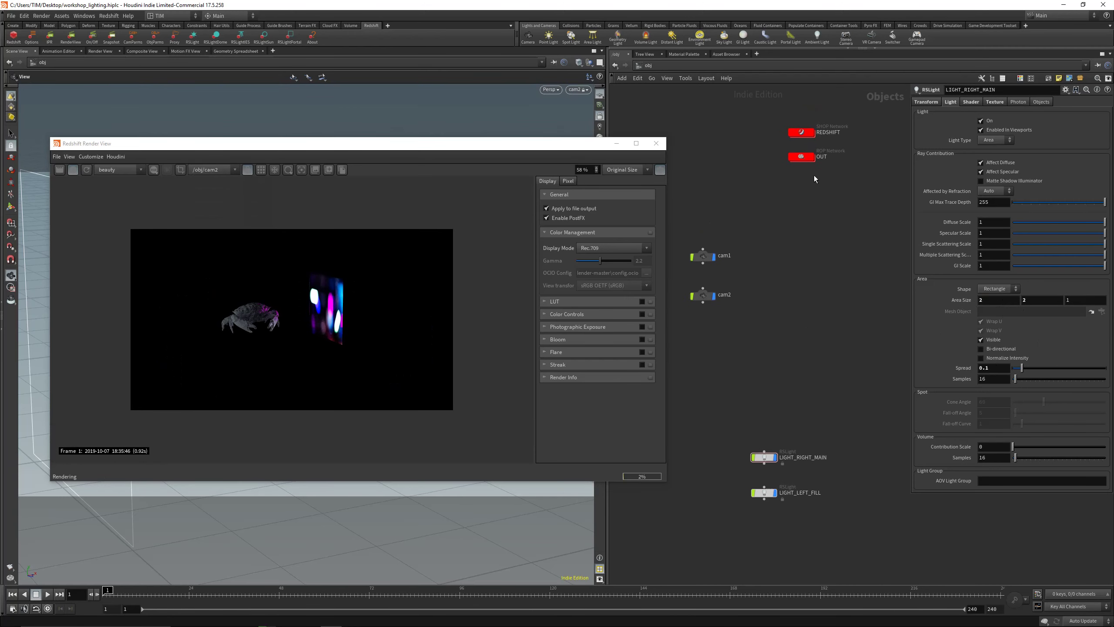
double_click(801, 157)
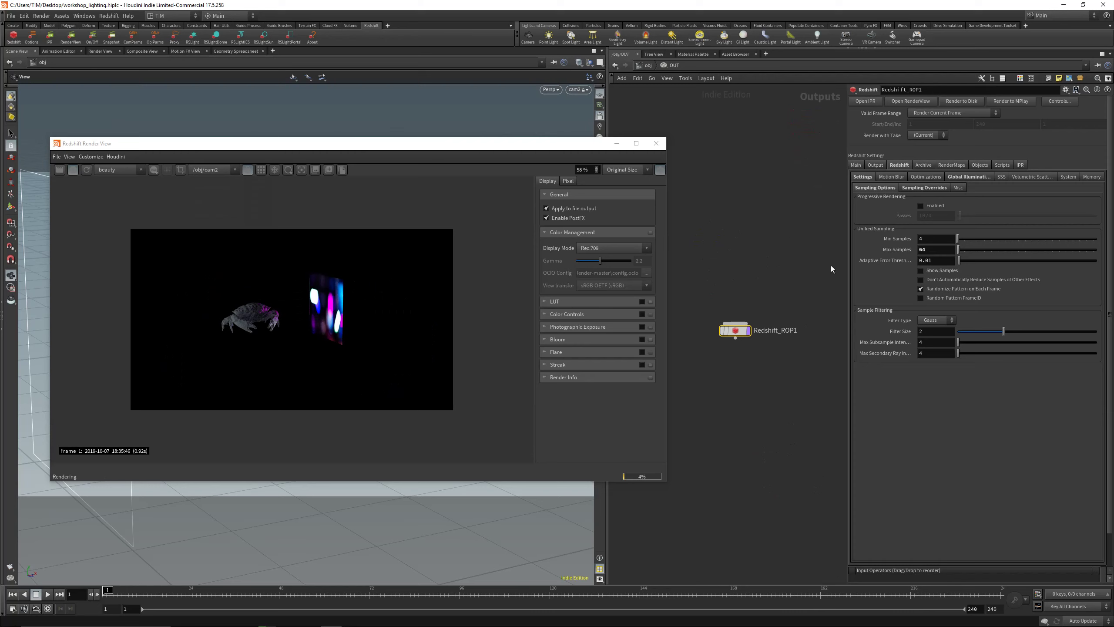
click(1016, 175)
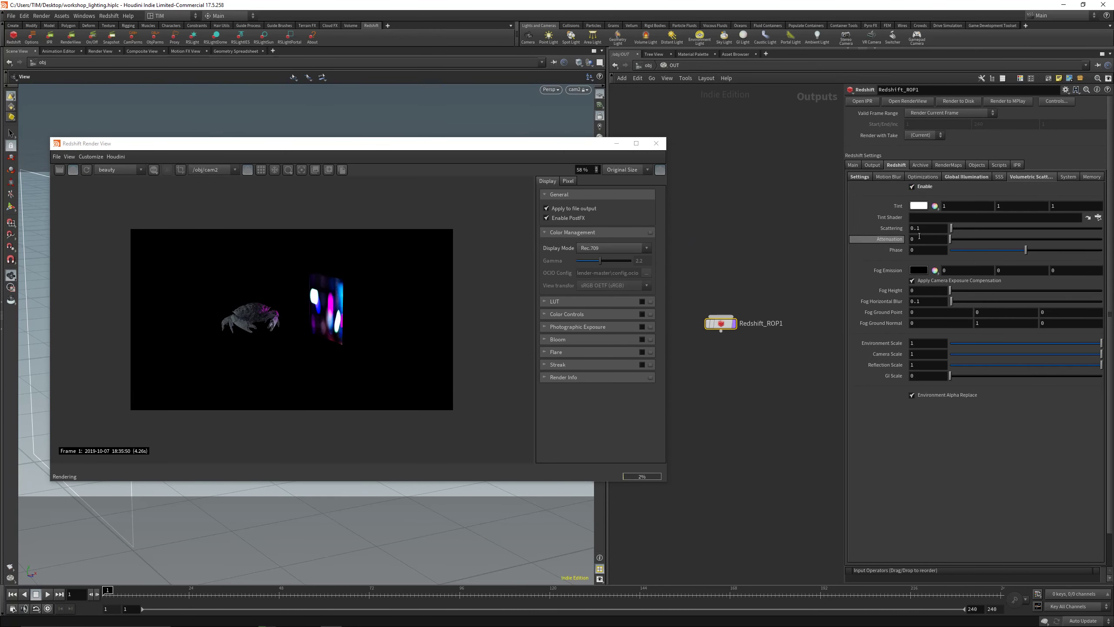
Leave the OUT network and set LIGHT_RIGHT_MAIN's volume contribution scale to 1
click(648, 65)
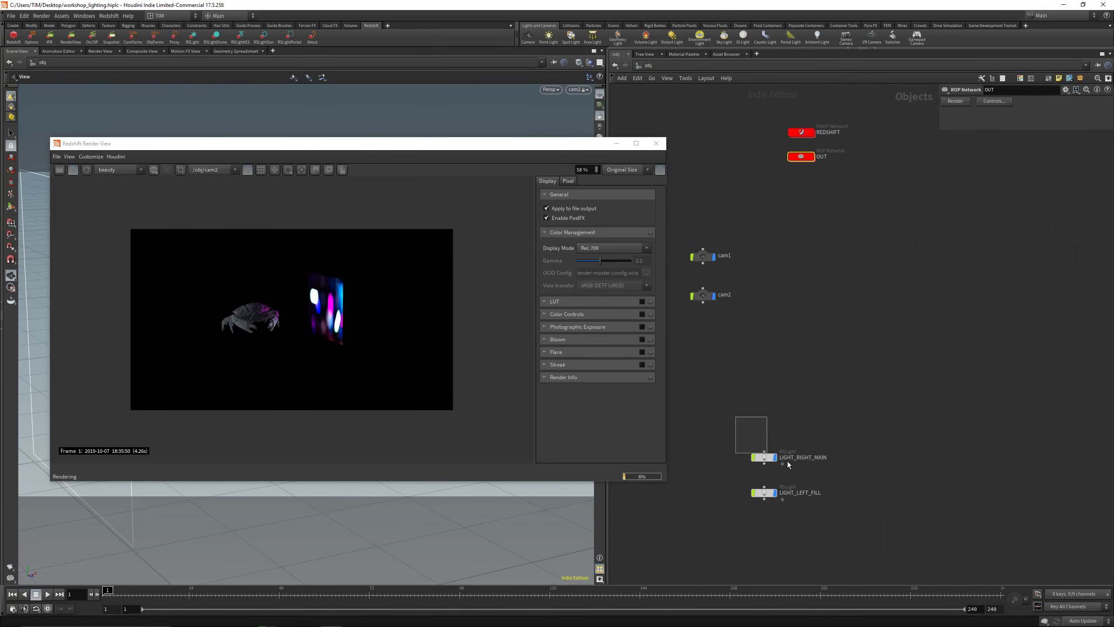
click(764, 457)
drag(1018, 448, 1106, 448)
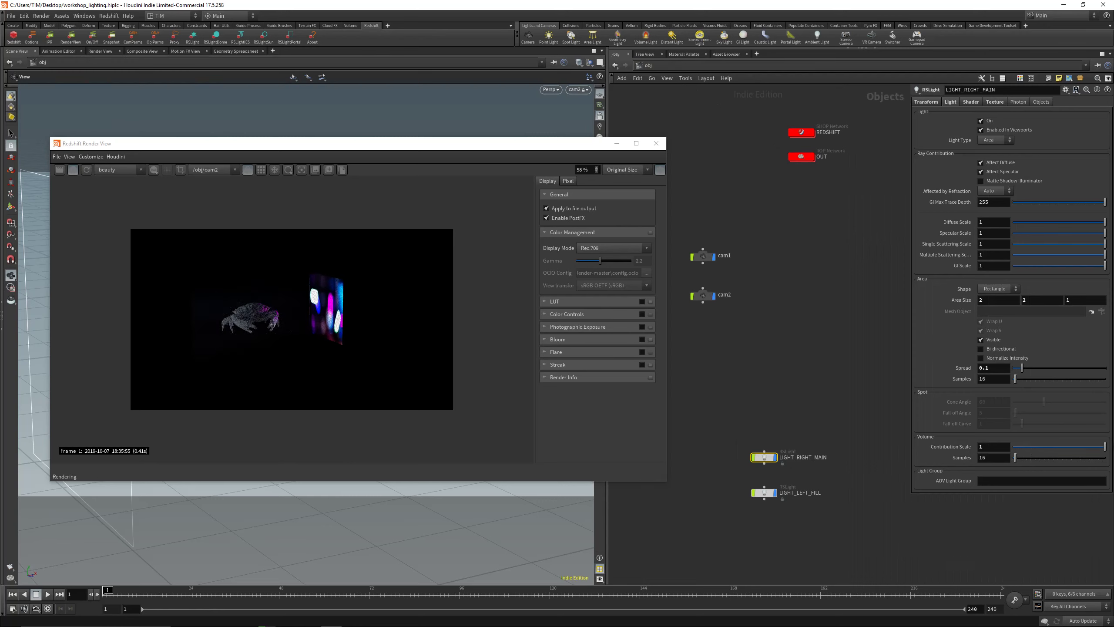
double_click(983, 448)
key(Return)
Switch the render preview's camera to /obj/cam1
click(835, 388)
click(195, 170)
click(205, 187)
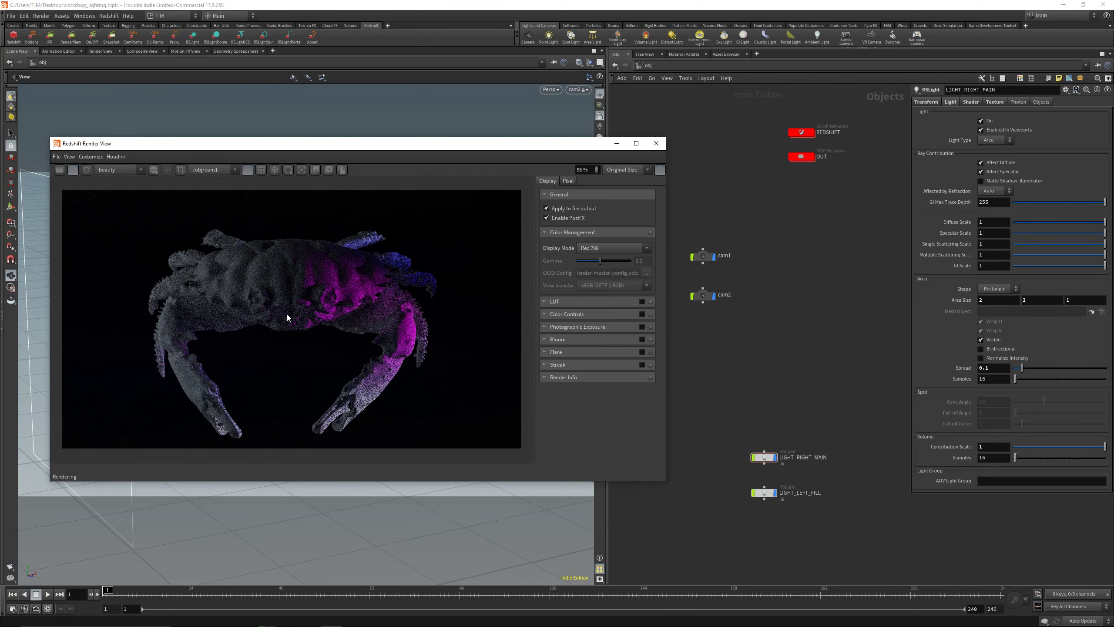
middle_drag(791, 288, 785, 295)
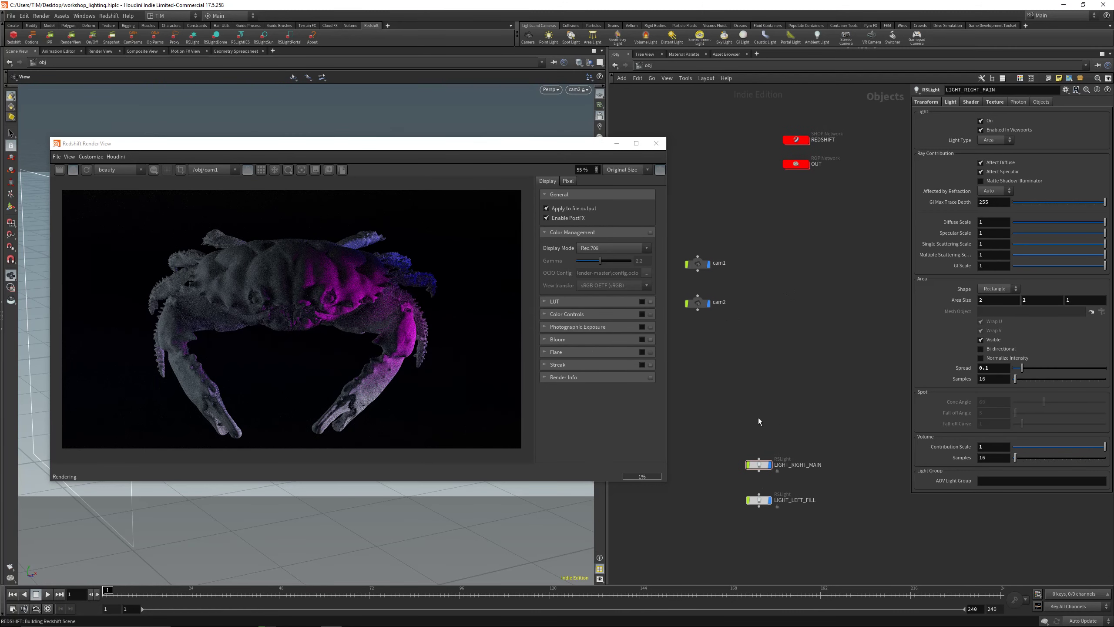
Try spread values of 0 and 0.2 on LIGHT_RIGHT_MAIN
double_click(997, 372)
text(0)
key(Return)
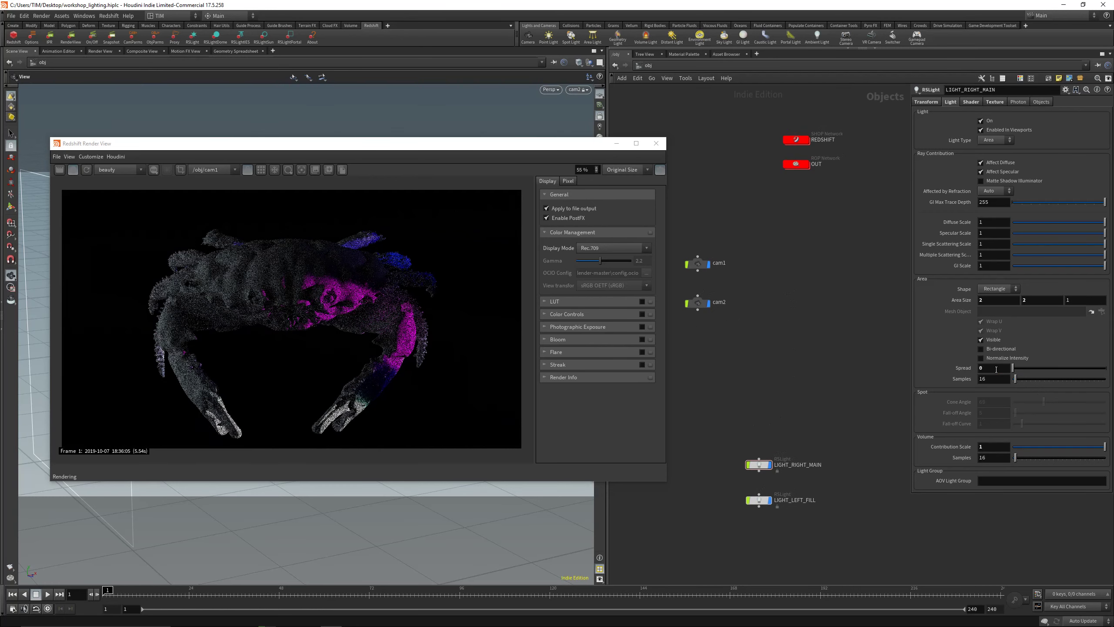
double_click(996, 369)
text(0.2)
key(Return)
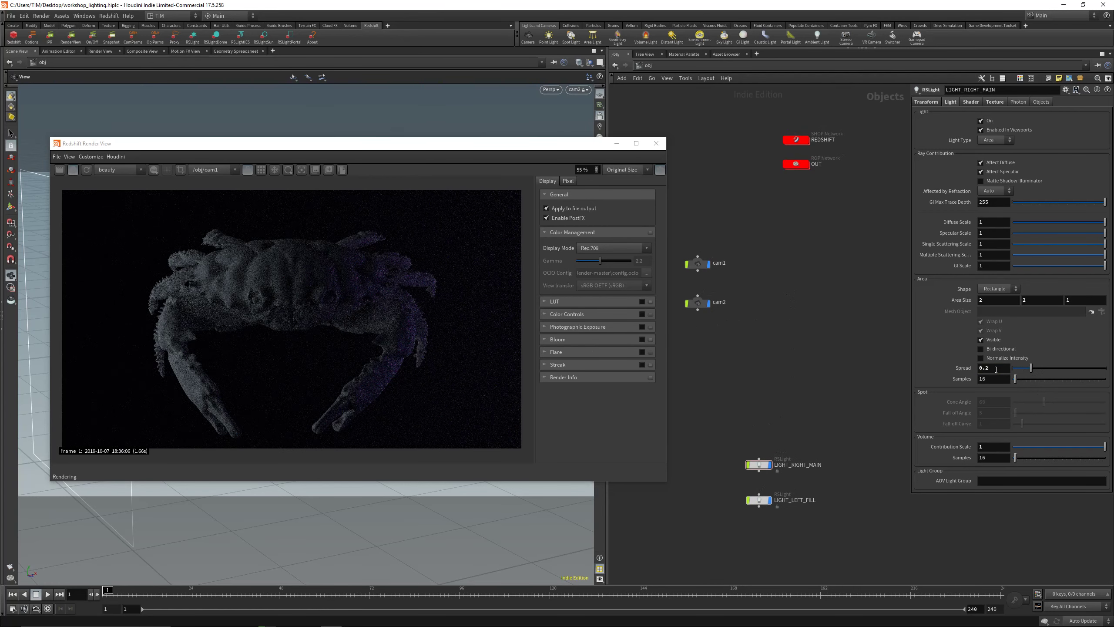
Set LIGHT_RIGHT_MAIN's spread to 0.5 and widen the Redshift Render View window
double_click(996, 369)
text(0.5)
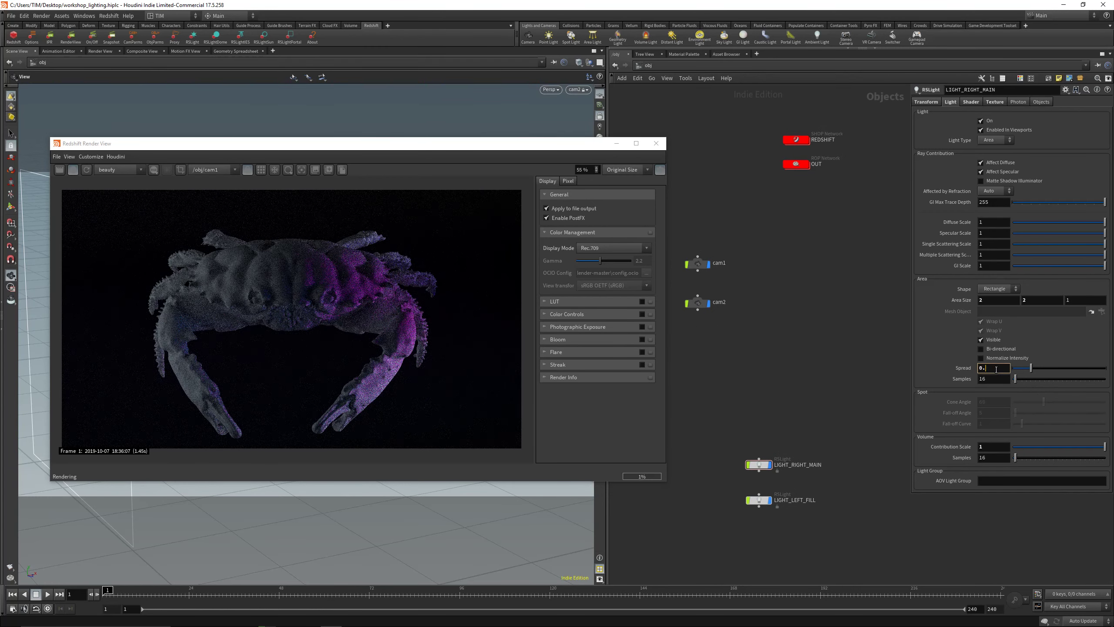
key(Return)
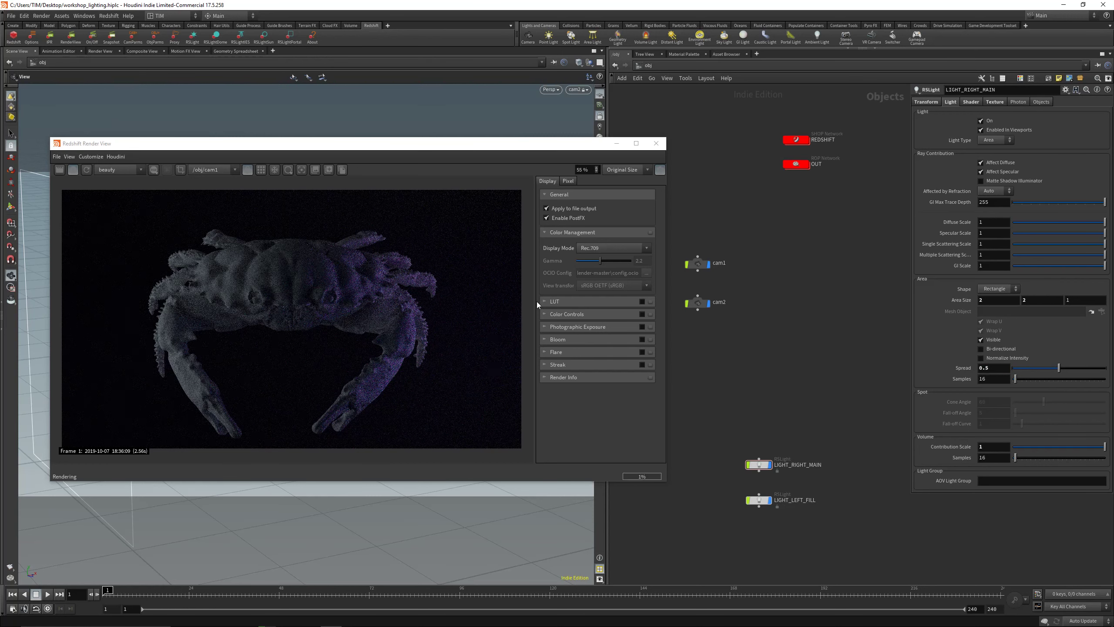
drag(664, 344, 695, 345)
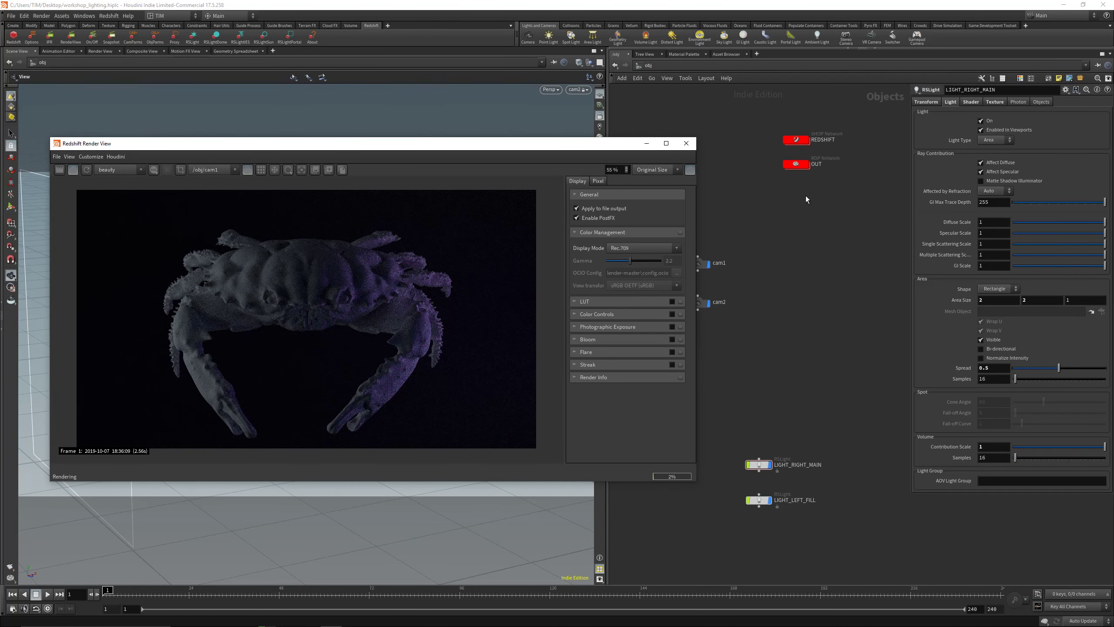
Set Redshift_ROP1's volumetric scattering amount to 0.2 inside the OUT network, and return to the object level
double_click(802, 167)
double_click(925, 228)
text(0.2)
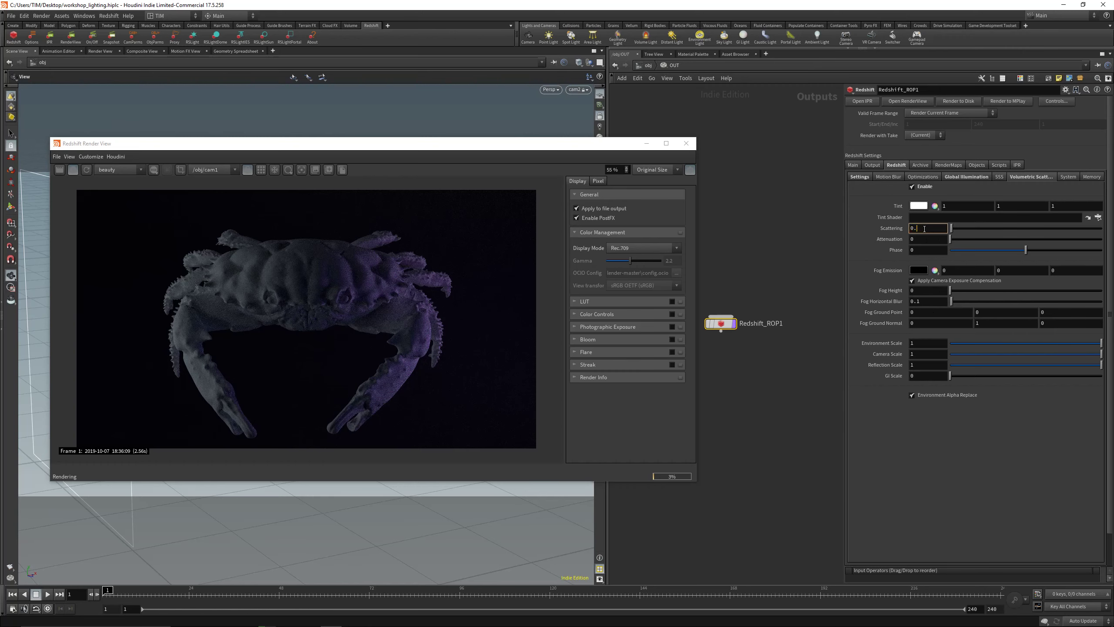
key(Return)
key(u)
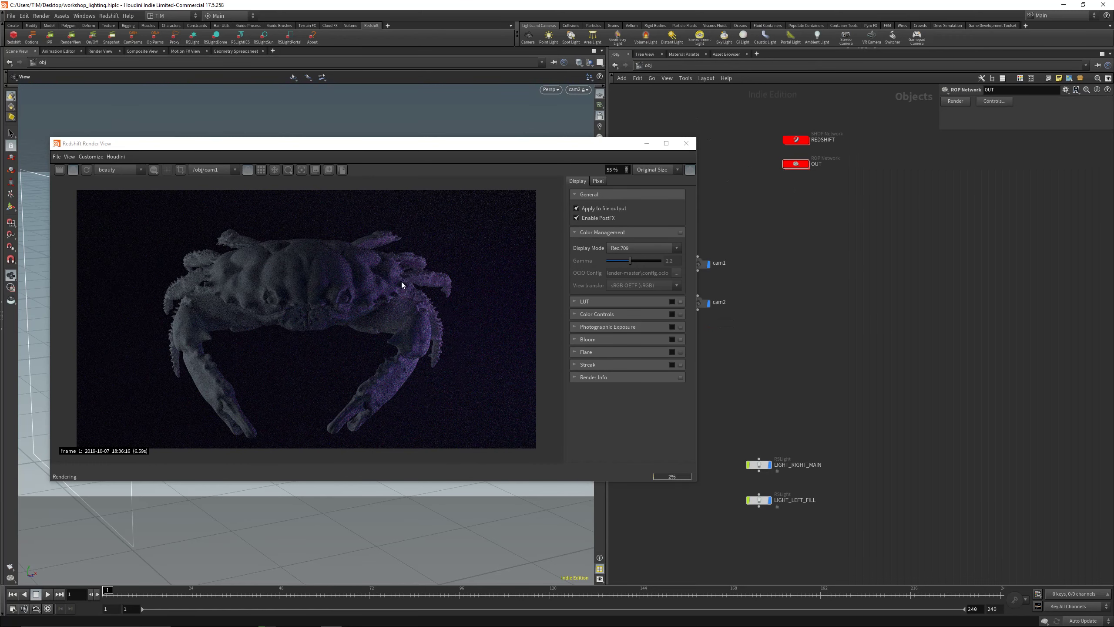
Replace LIGHT_RIGHT_MAIN's texture image with _DSC5513.jpg
mouse_move(418, 151)
mouse_down()
mouse_move(970, 222)
mouse_move(724, 191)
mouse_move(422, 124)
mouse_move(410, 133)
mouse_up()
middle_drag(795, 312, 858, 296)
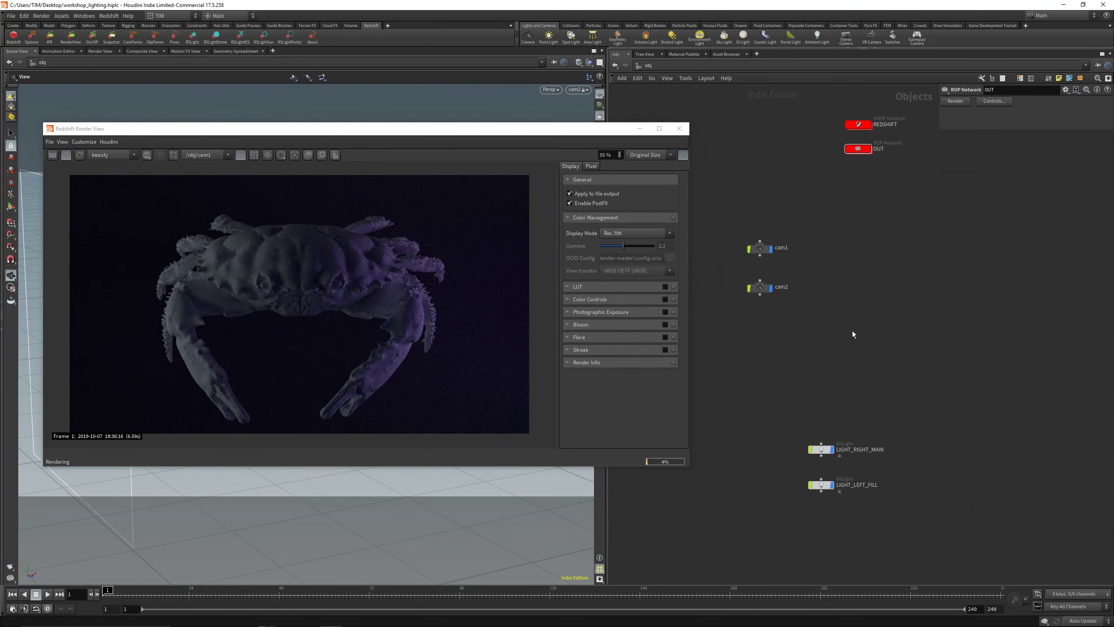
drag(760, 389, 855, 481)
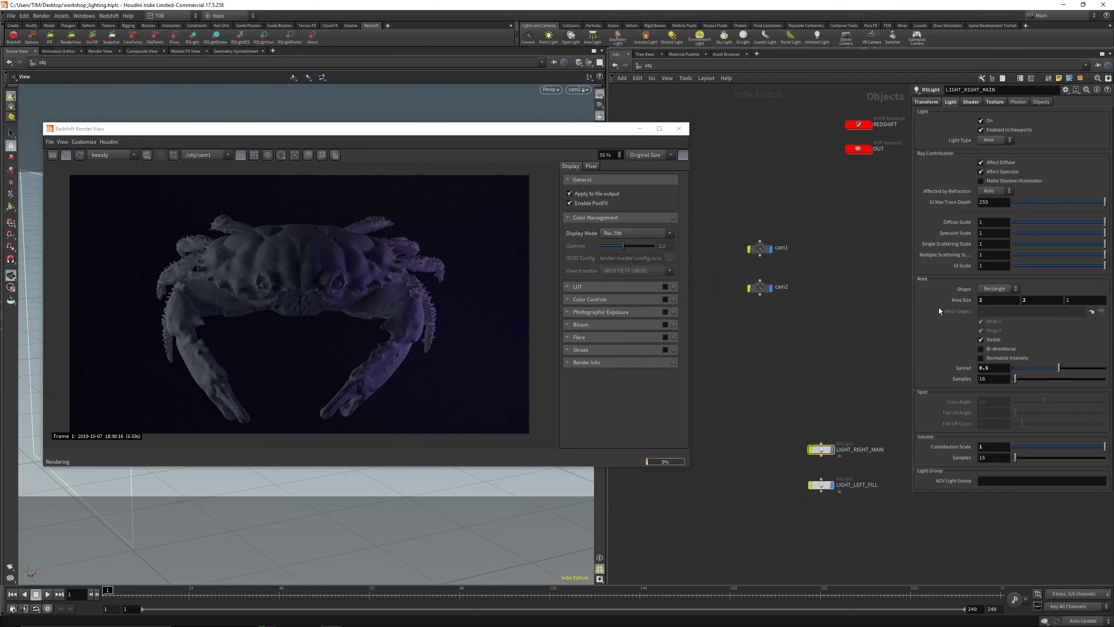
click(968, 101)
click(994, 102)
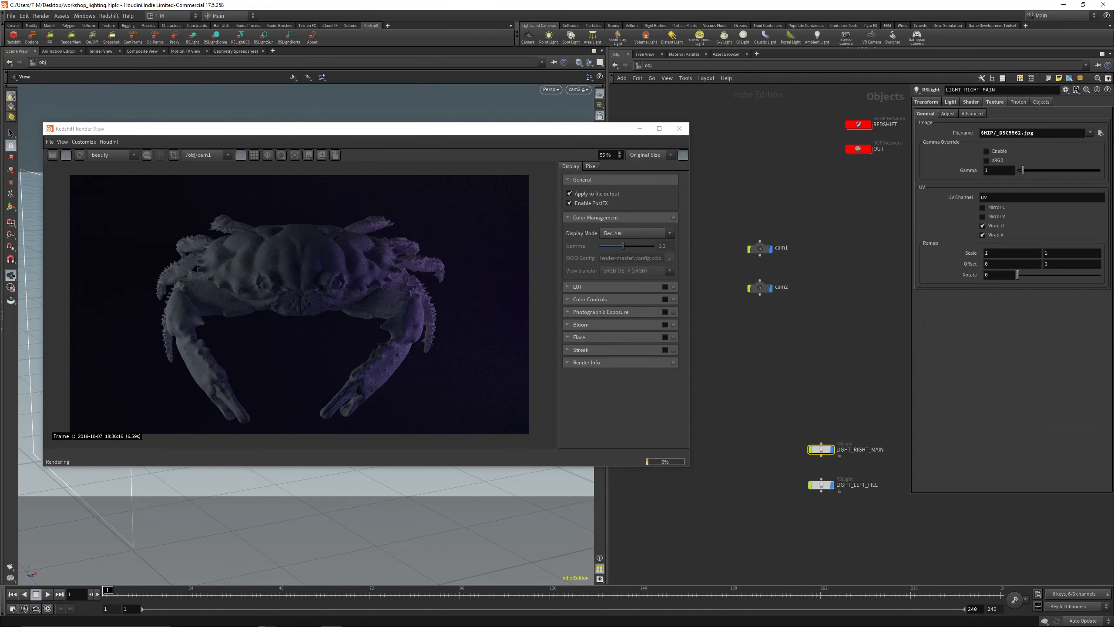
click(1100, 133)
double_click(870, 316)
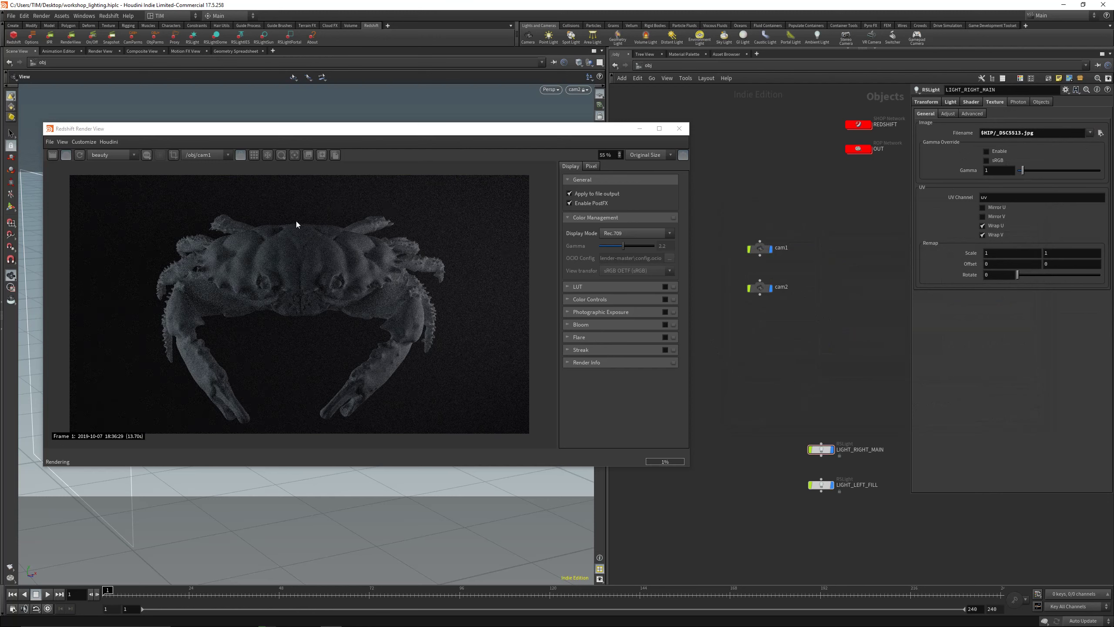
Move the render preview aside, switch to XnView MP, and browse the photo folder, viewing _DSC5563.ARW enlarged
middle_drag(850, 272, 825, 276)
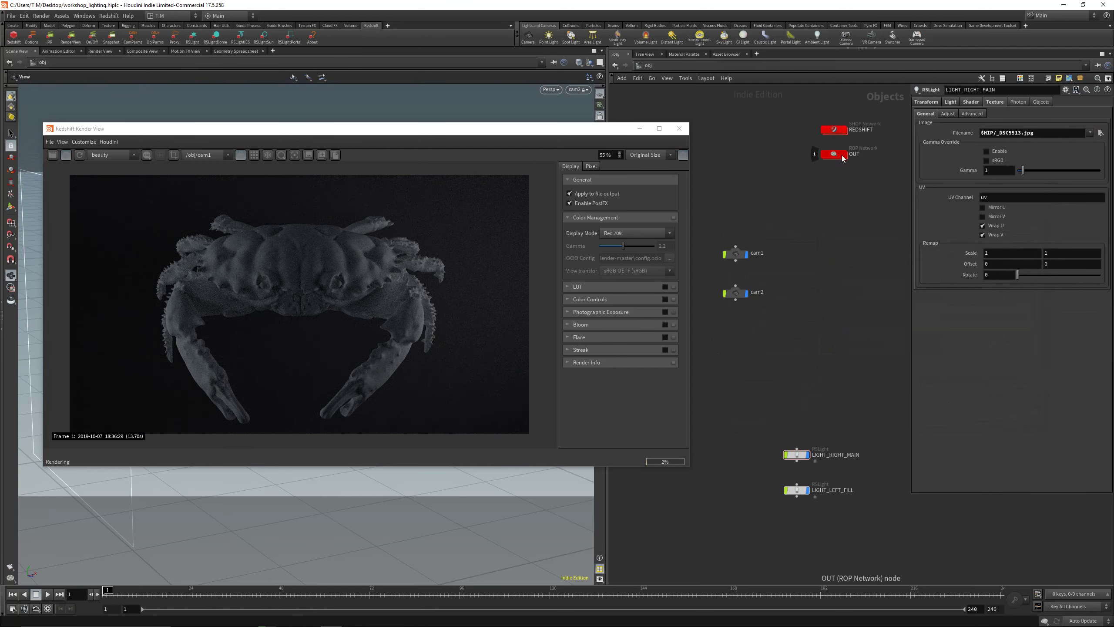
mouse_move(370, 614)
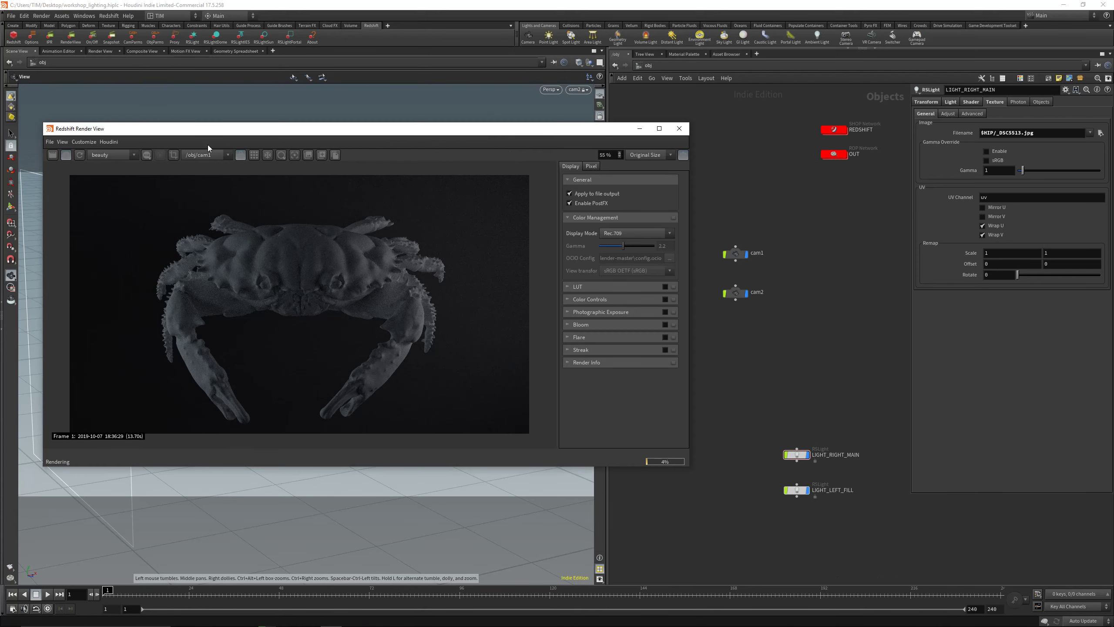
drag(215, 134, 0, 134)
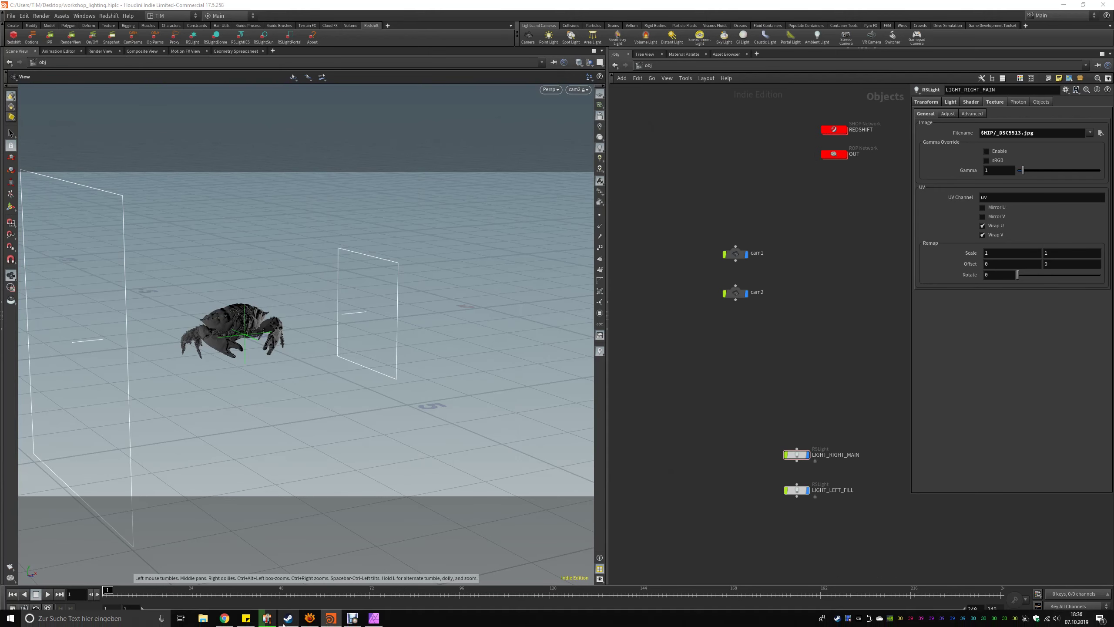
click(310, 621)
scroll(553, 289, down, 2)
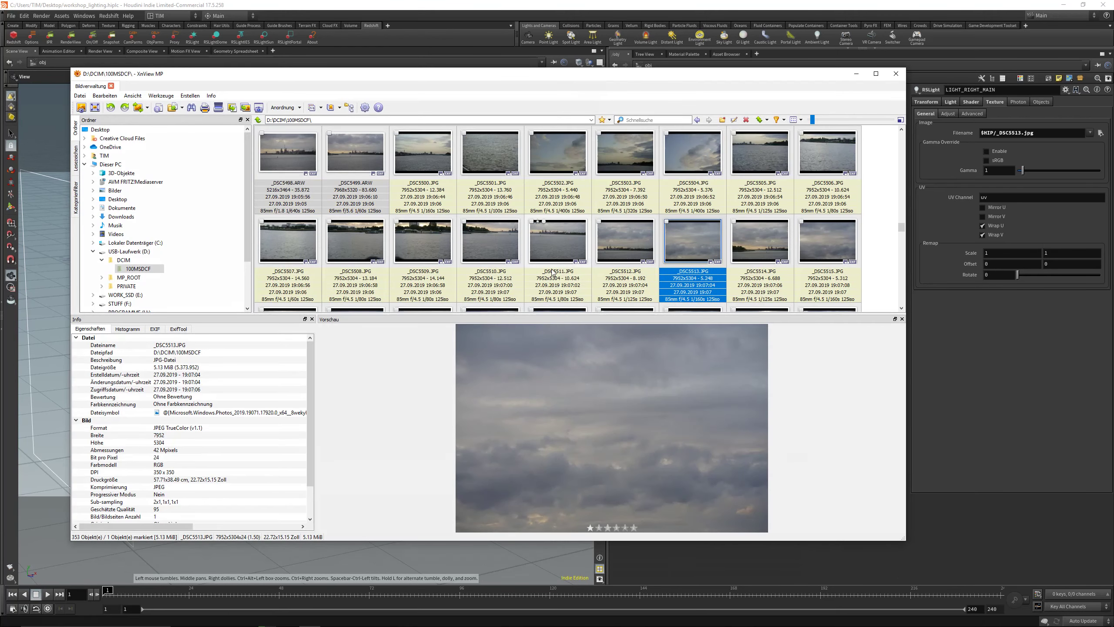
scroll(552, 272, down, 3)
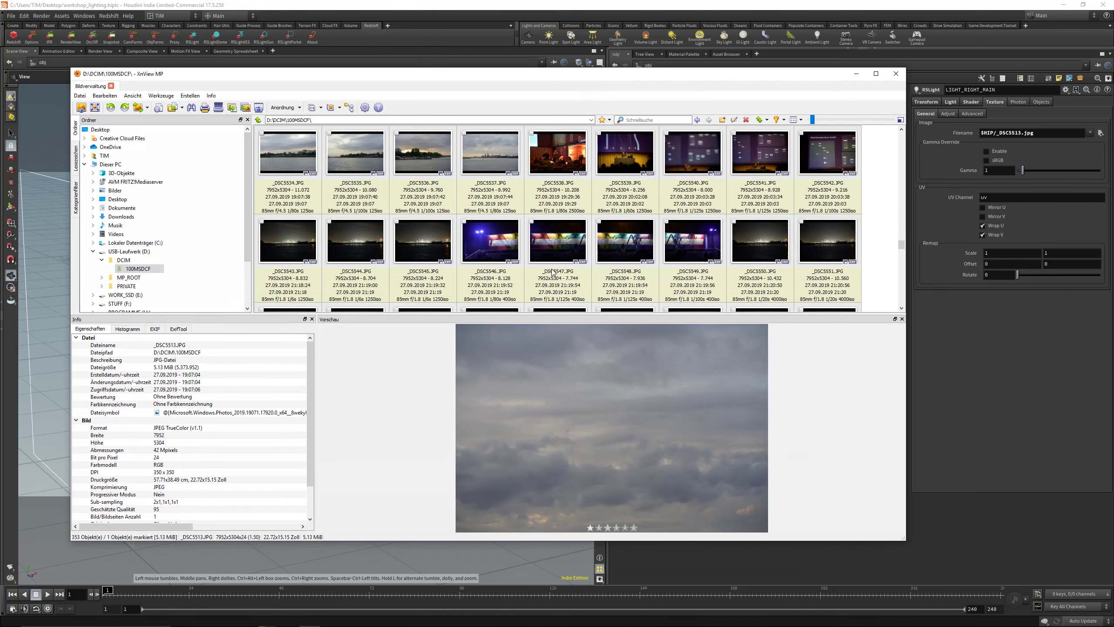
scroll(388, 255, down, 3)
click(404, 246)
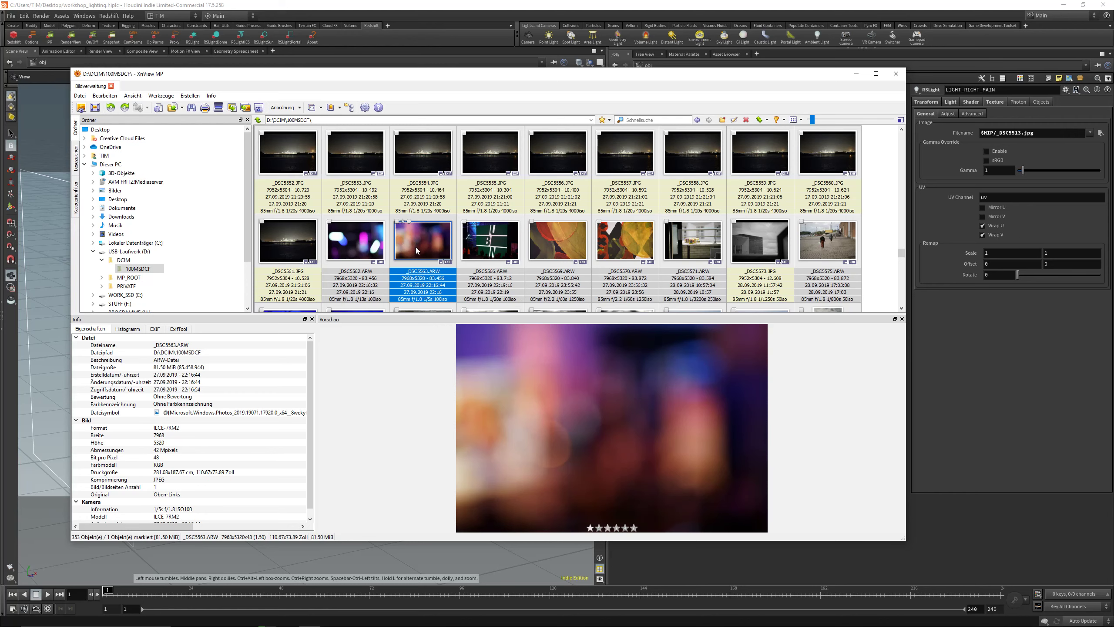
double_click(415, 248)
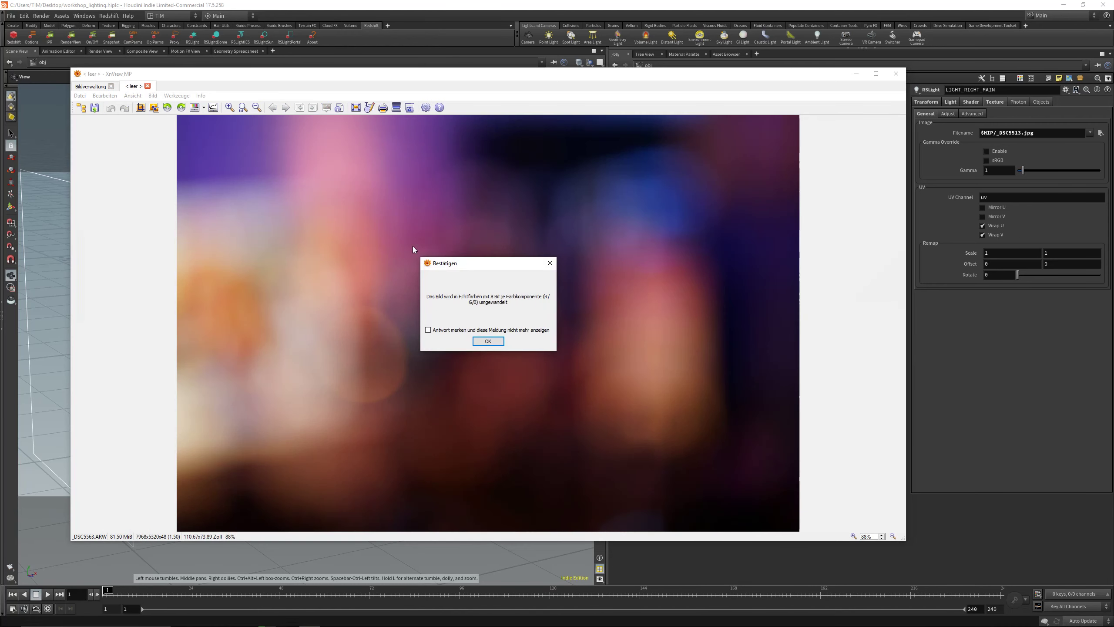
click(488, 341)
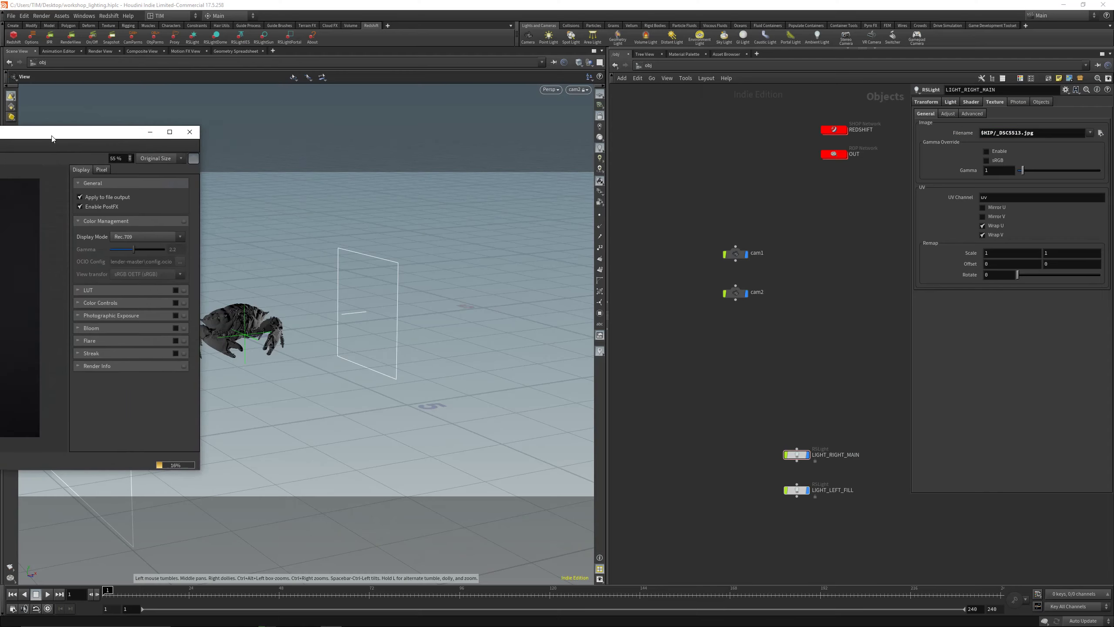
Return to Houdini and move the Redshift Render View back over the viewport, clear of the node network
drag(1, 151, 654, 150)
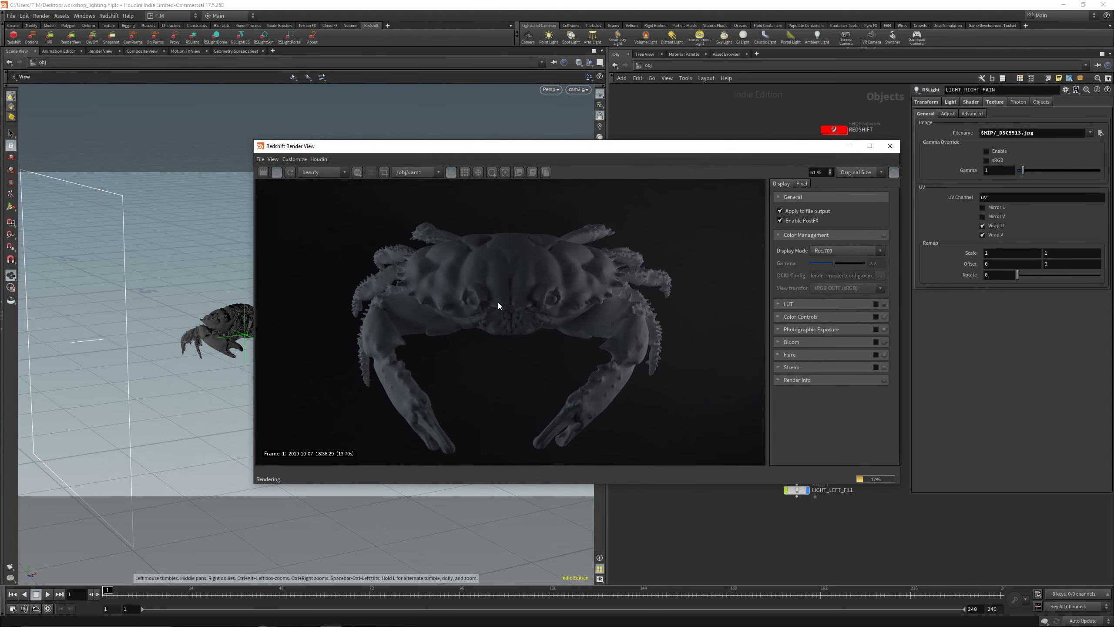
scroll(498, 303, up, 1)
drag(668, 147, 476, 155)
Open MAT_1 inside the REDSHIFT network, duplicate Material1, and connect the copy to redshift_material1's Surface input
double_click(837, 129)
double_click(768, 329)
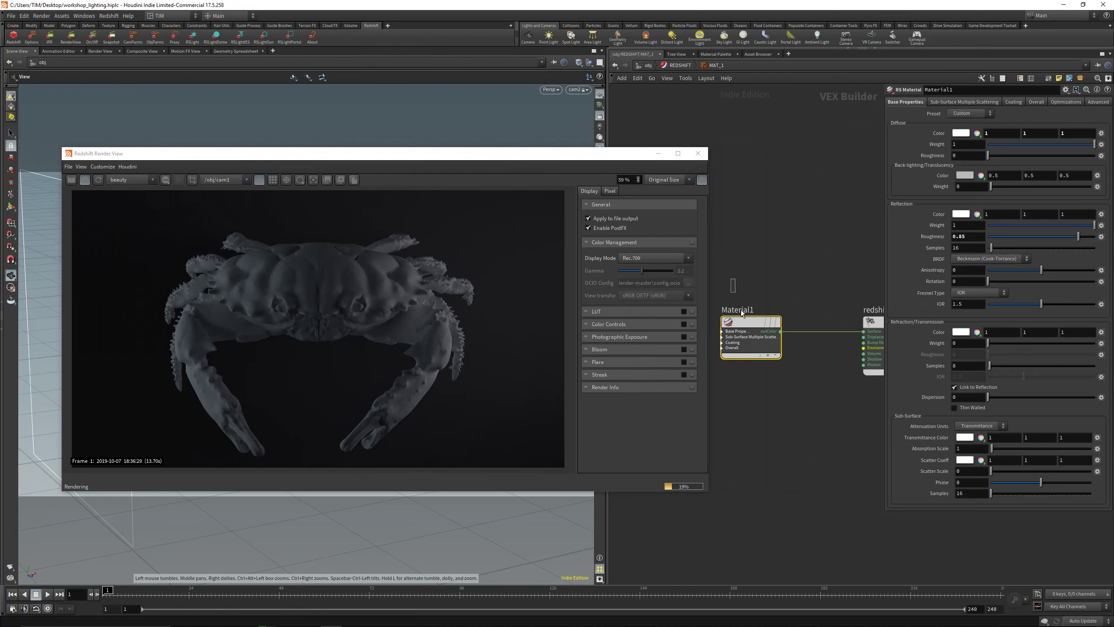
click(771, 418)
drag(780, 427, 863, 331)
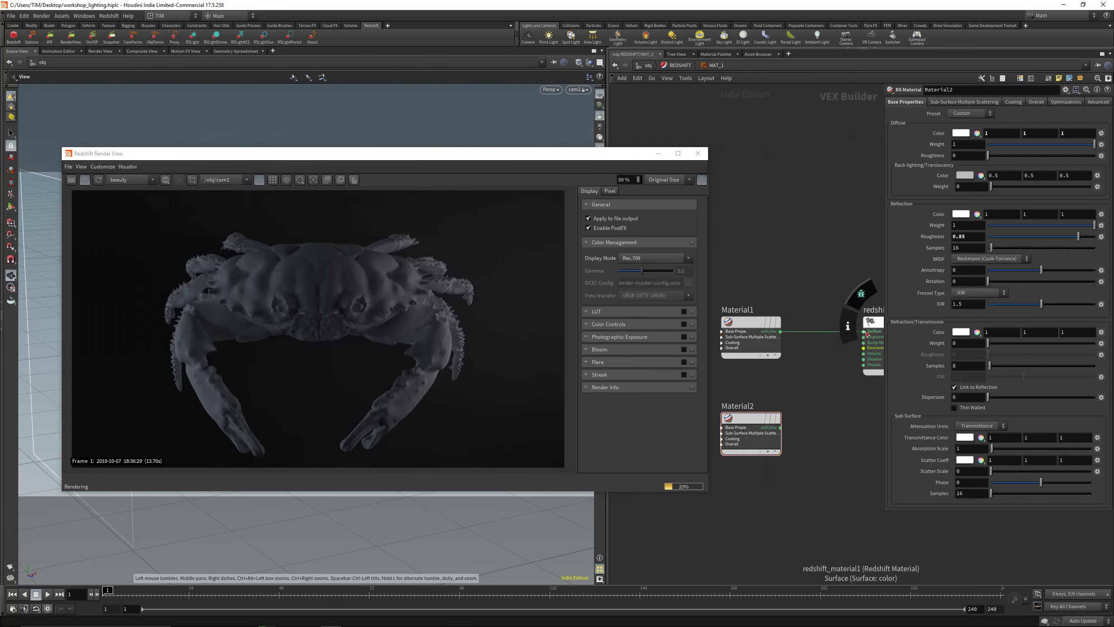
Try the Tinted Glass preset on Material2, and replace it with the Gold preset
click(962, 113)
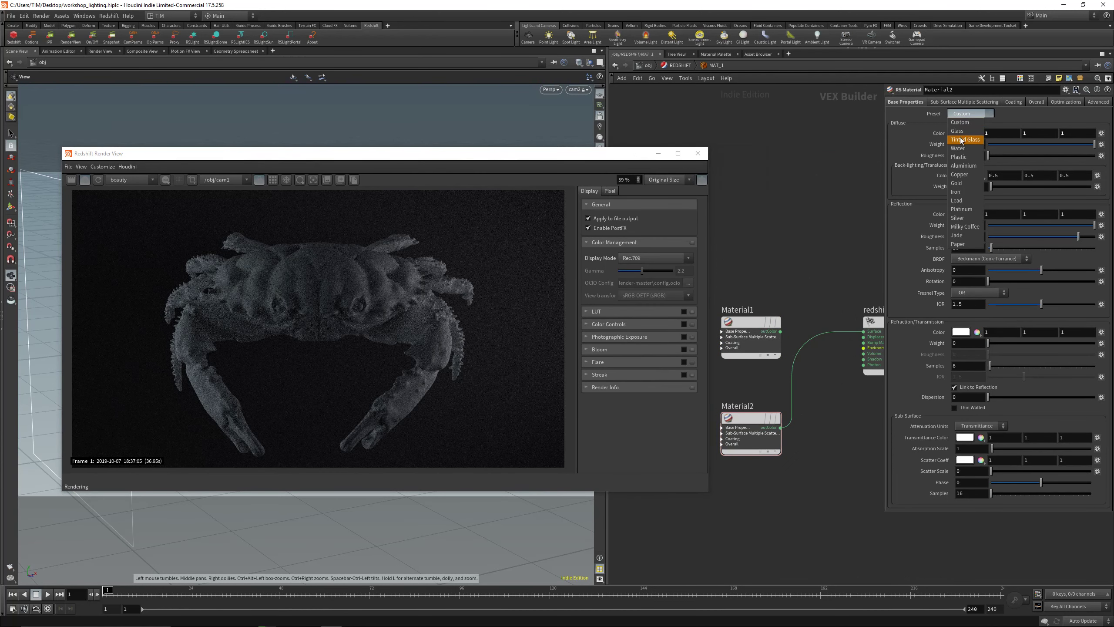
click(964, 139)
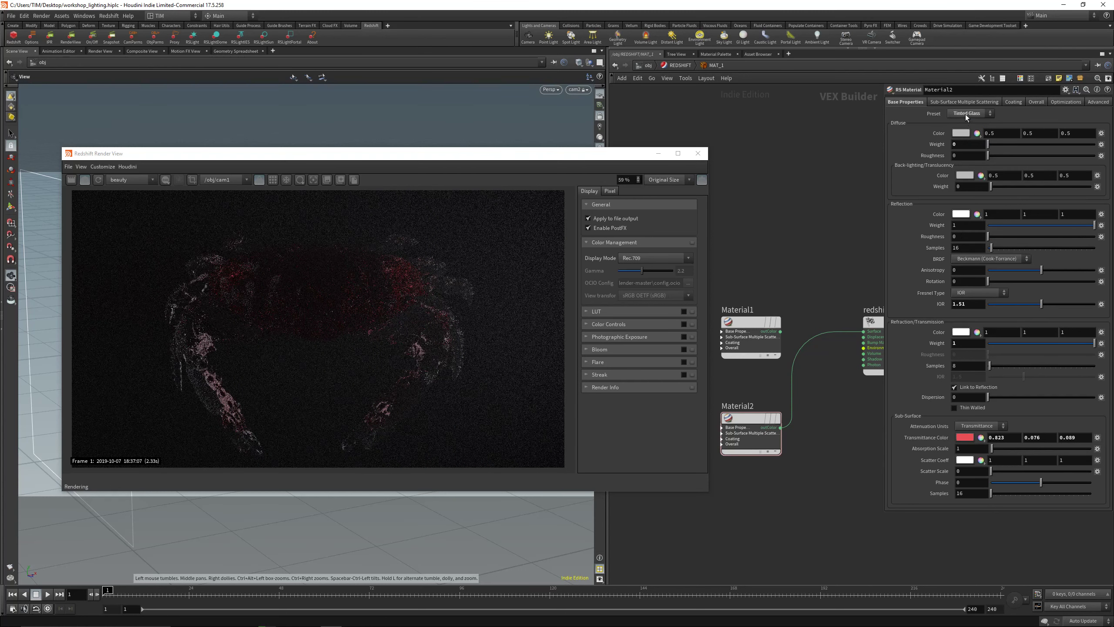
click(965, 114)
click(967, 184)
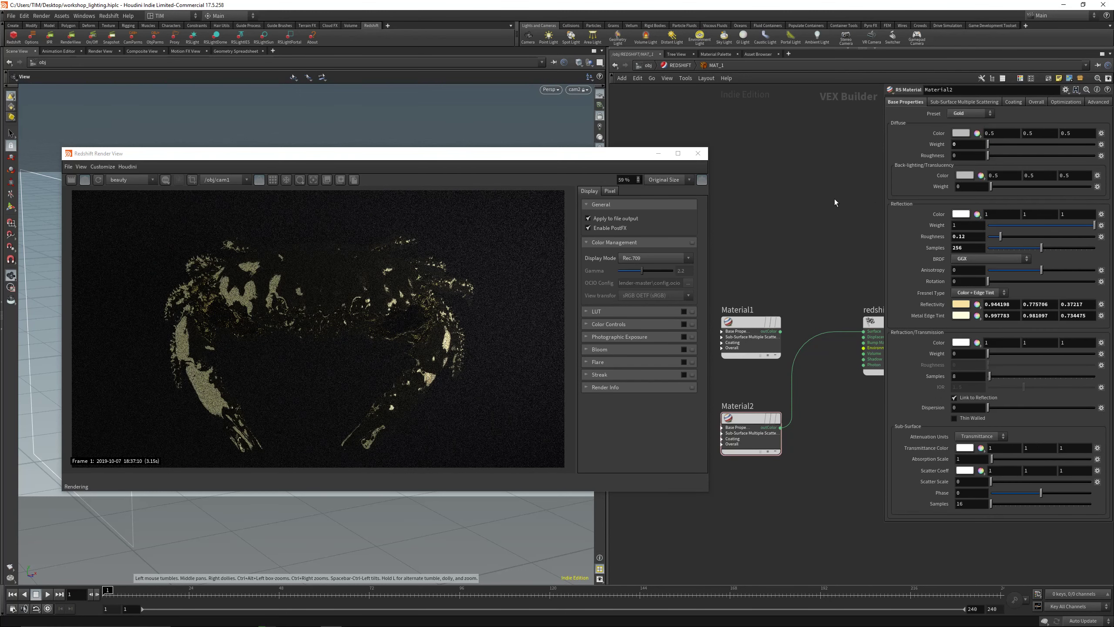
Set the gold material's reflection roughness to 0.5
click(971, 237)
text(0.5)
key(Return)
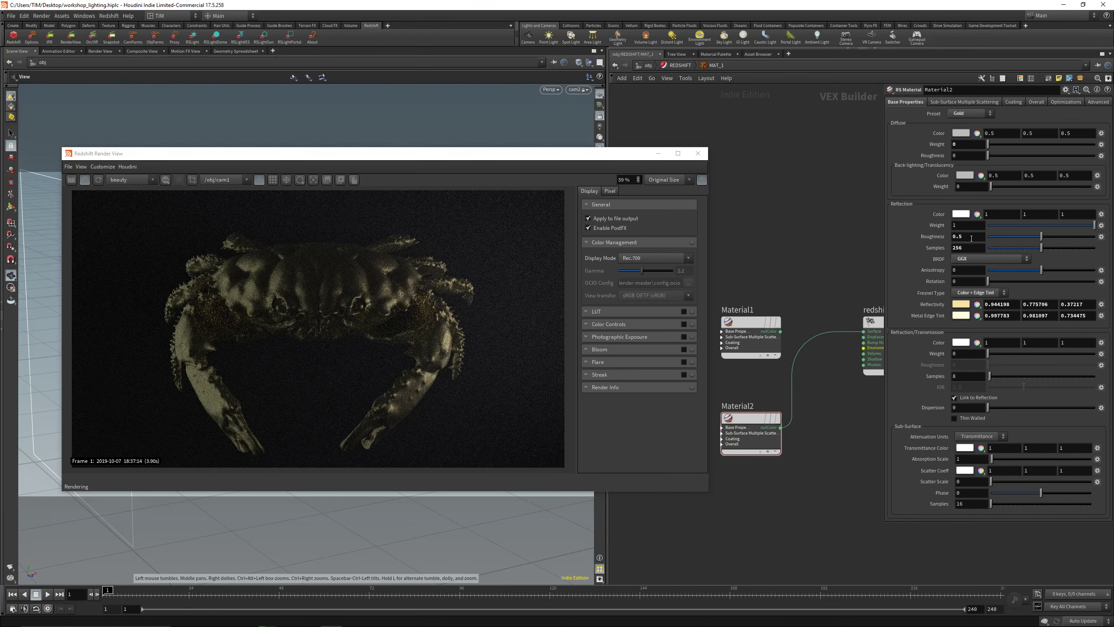
Move Material2 down, try a duplicate of it on redshift_material1's Surface input, and delete the duplicate
drag(760, 421, 778, 554)
key(ctrl+v)
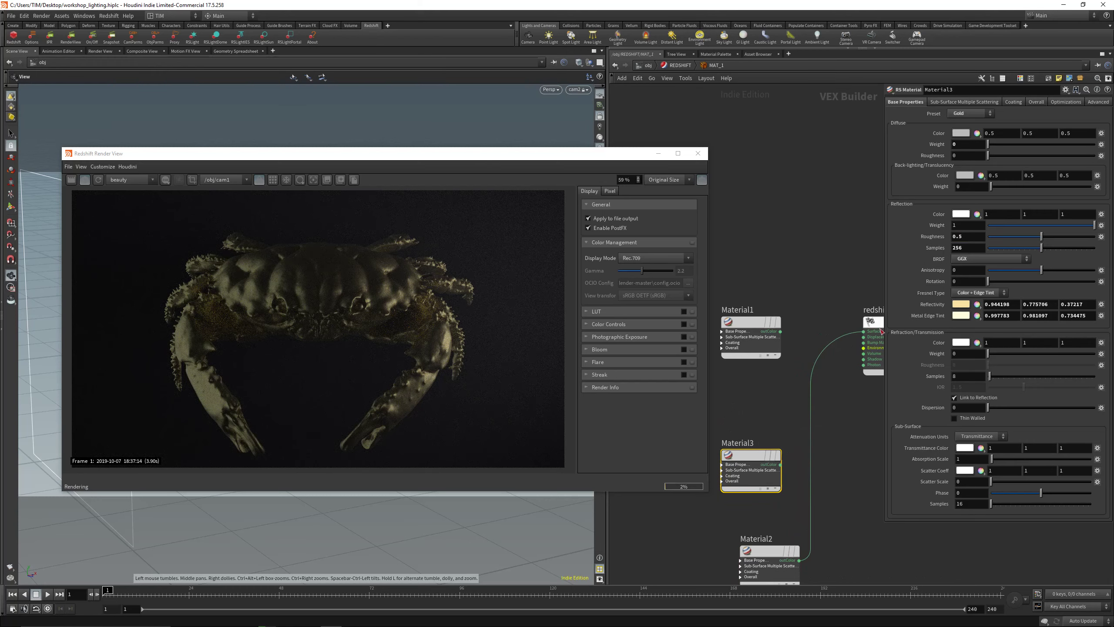
drag(862, 332, 781, 464)
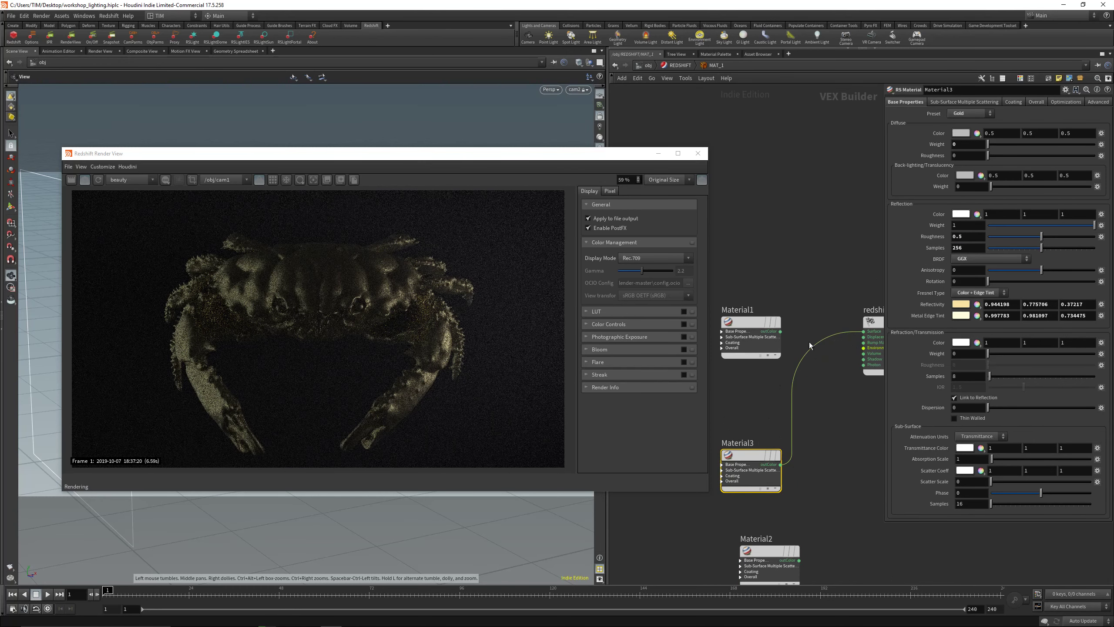
drag(779, 371, 746, 528)
key(Delete)
Add a new RS Material between Material1 and Material2, and connect it to redshift_material1's Surface input
key(Tab)
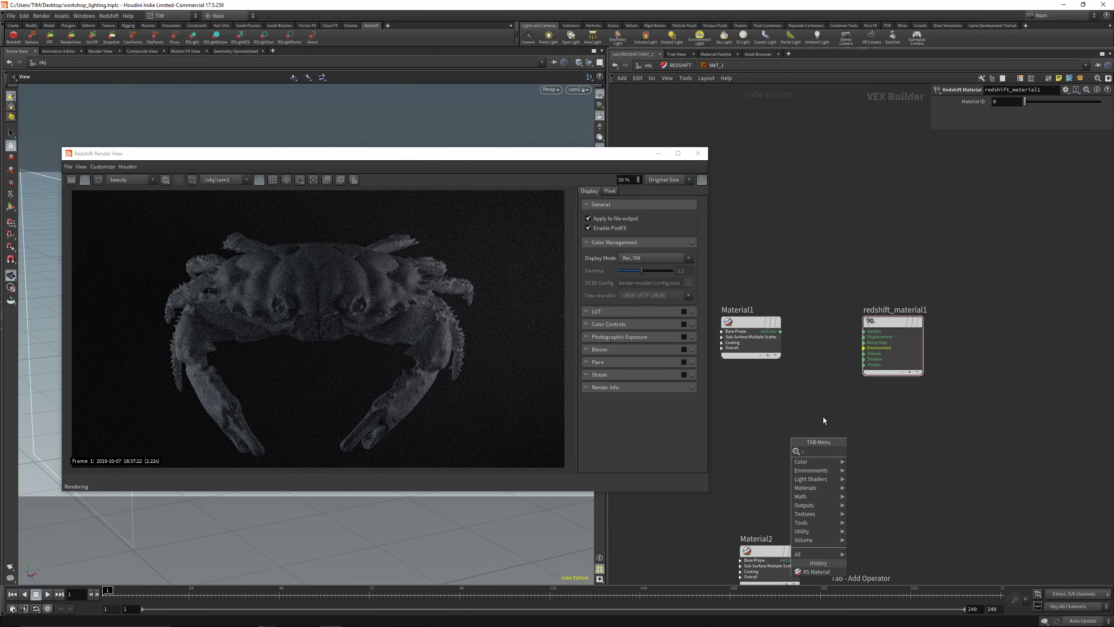
text(rsma)
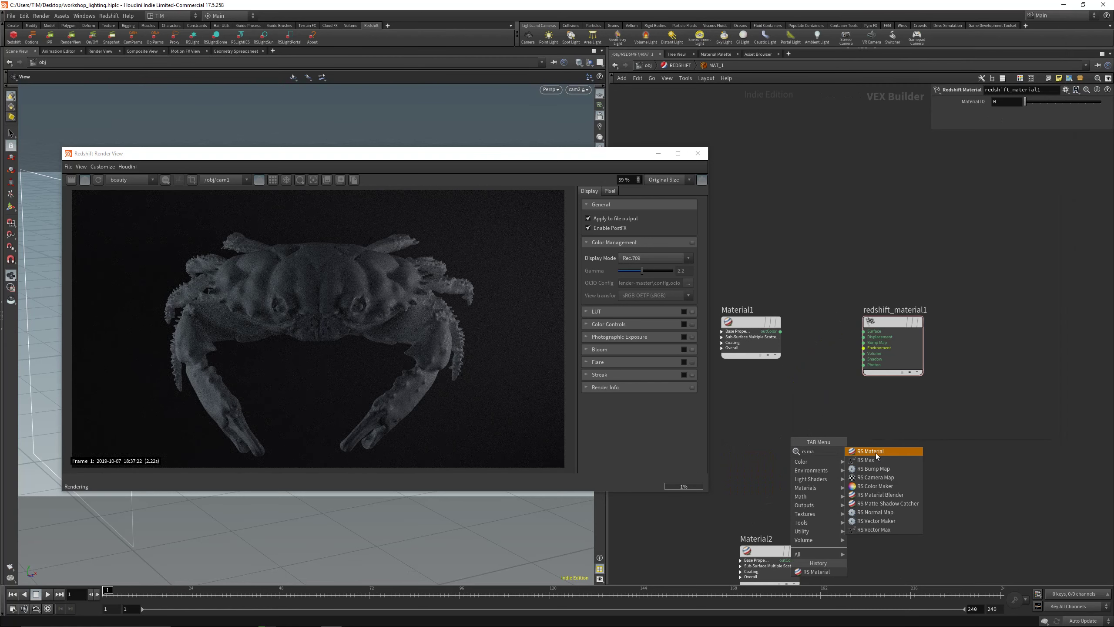
click(882, 450)
click(815, 433)
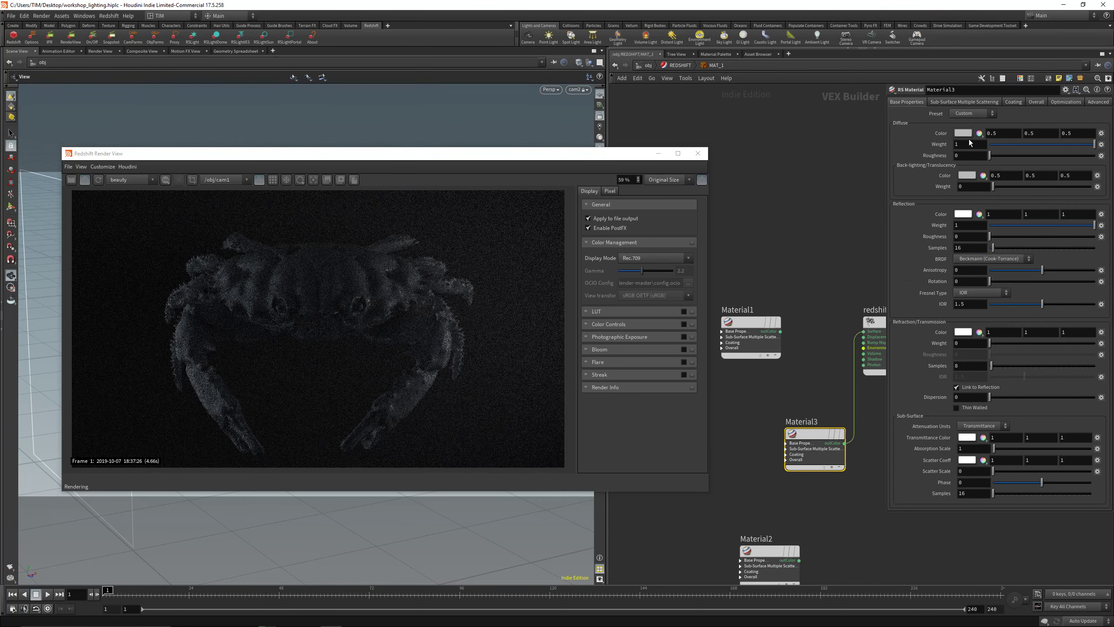
Give Material3 a black diffuse colour with a weight of 0.95, and set its reflection roughness to 0.5
double_click(968, 144)
text(0.95)
click(960, 134)
click(811, 249)
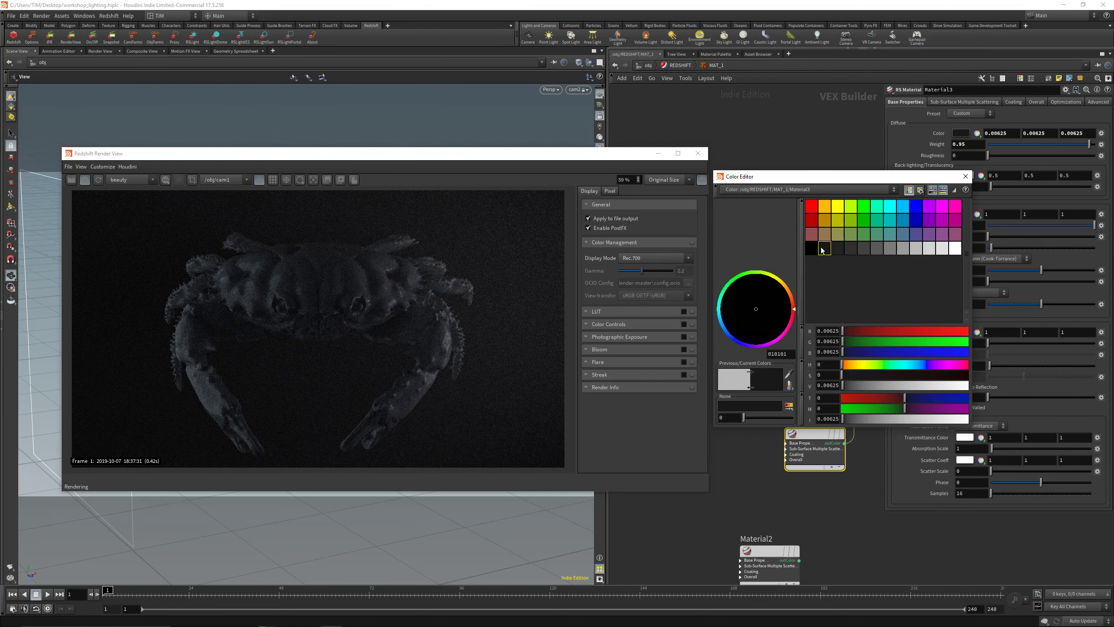
click(964, 176)
double_click(966, 238)
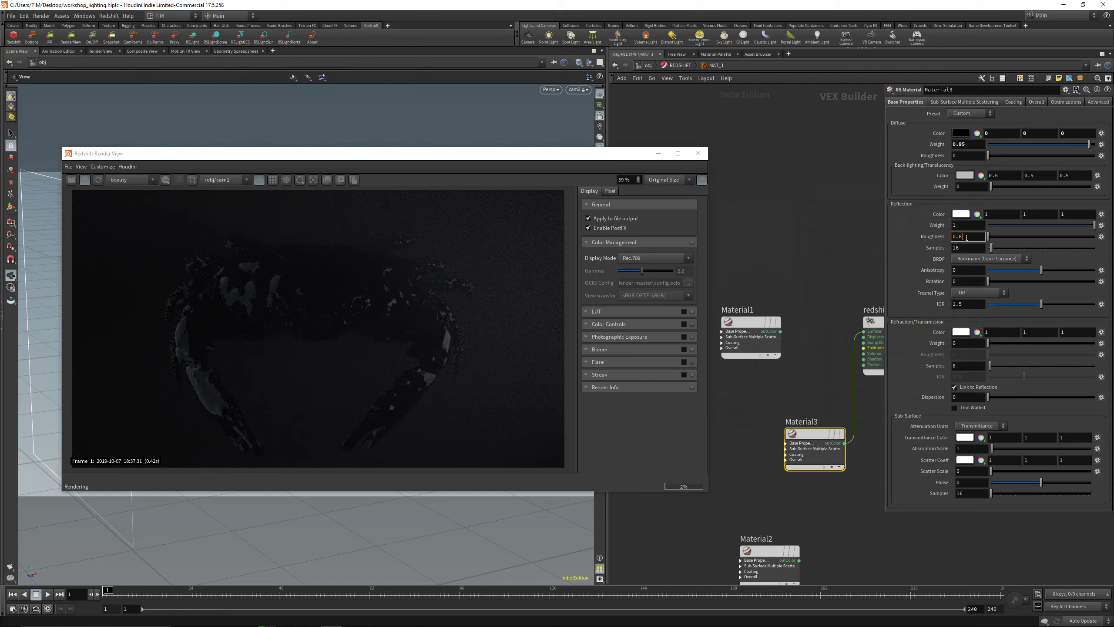
key(Return)
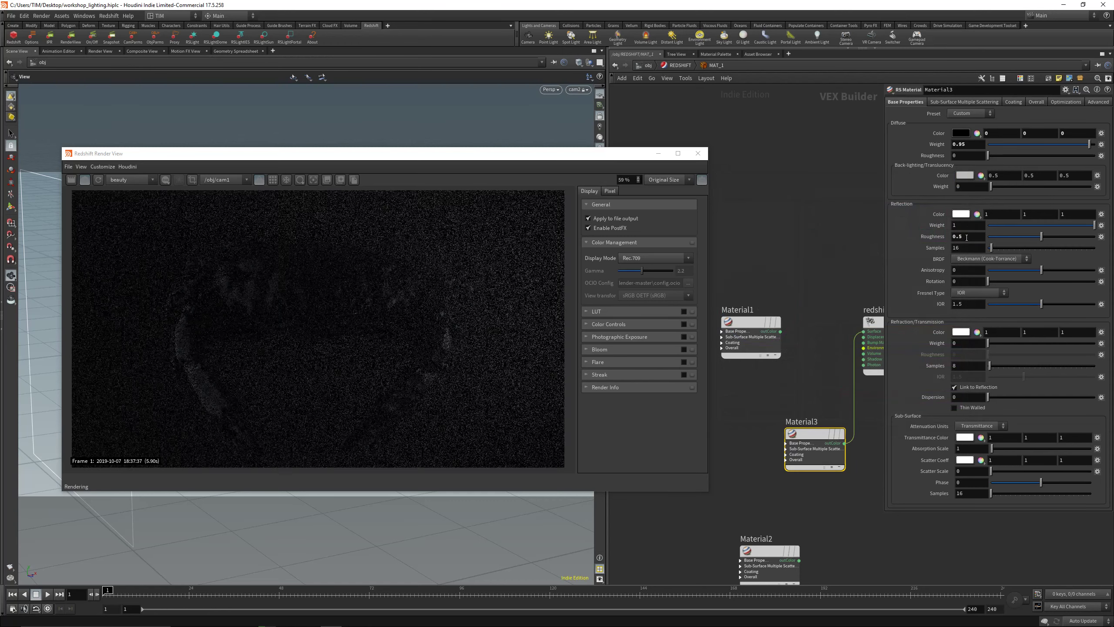
Return to the object level, try an intensity multiplier of 5 on LIGHT_RIGHT_MAIN, and set it to 2
click(648, 65)
click(866, 437)
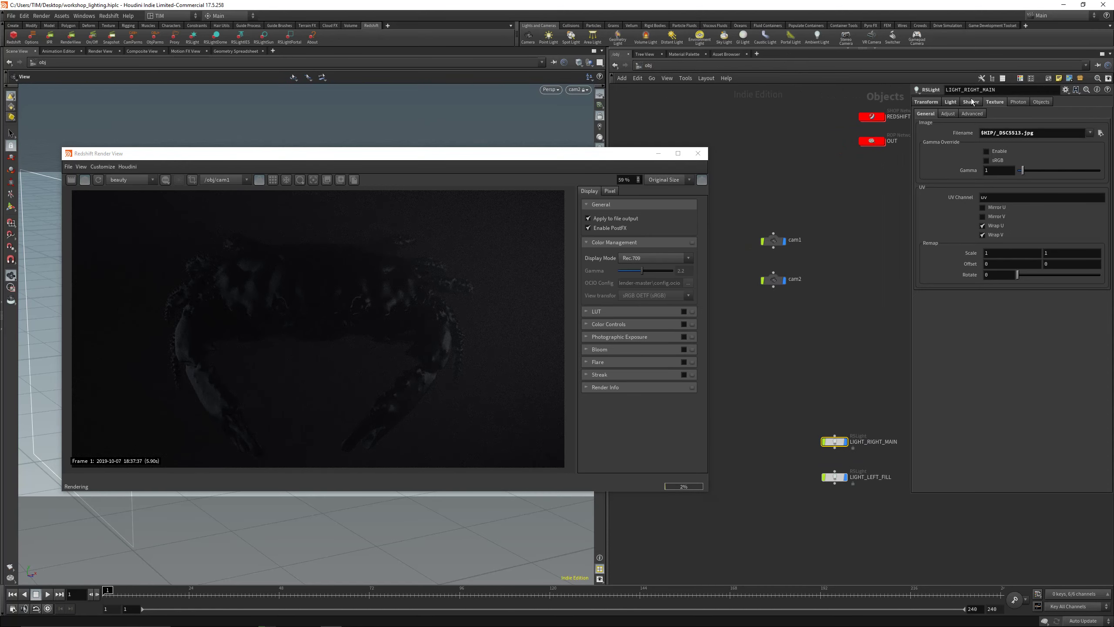
click(949, 102)
click(970, 101)
double_click(992, 196)
text(5)
key(Return)
text(2)
key(Return)
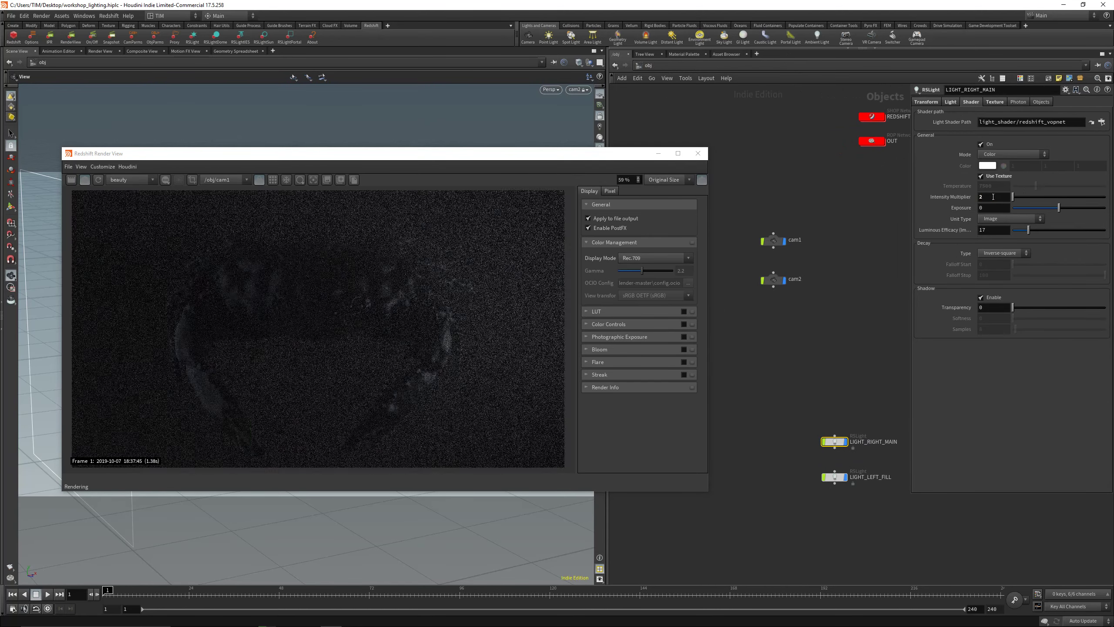
Set the volumetric scattering amount of Redshift_ROP1 in the OUT network to 0.1
double_click(873, 141)
click(934, 229)
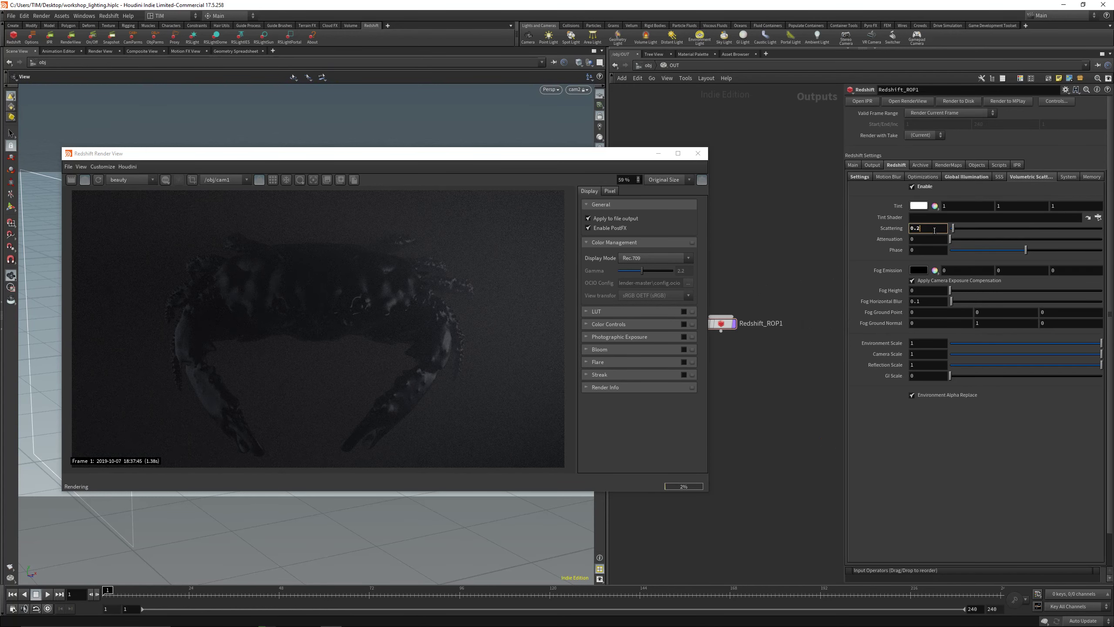
text(0.1)
key(Return)
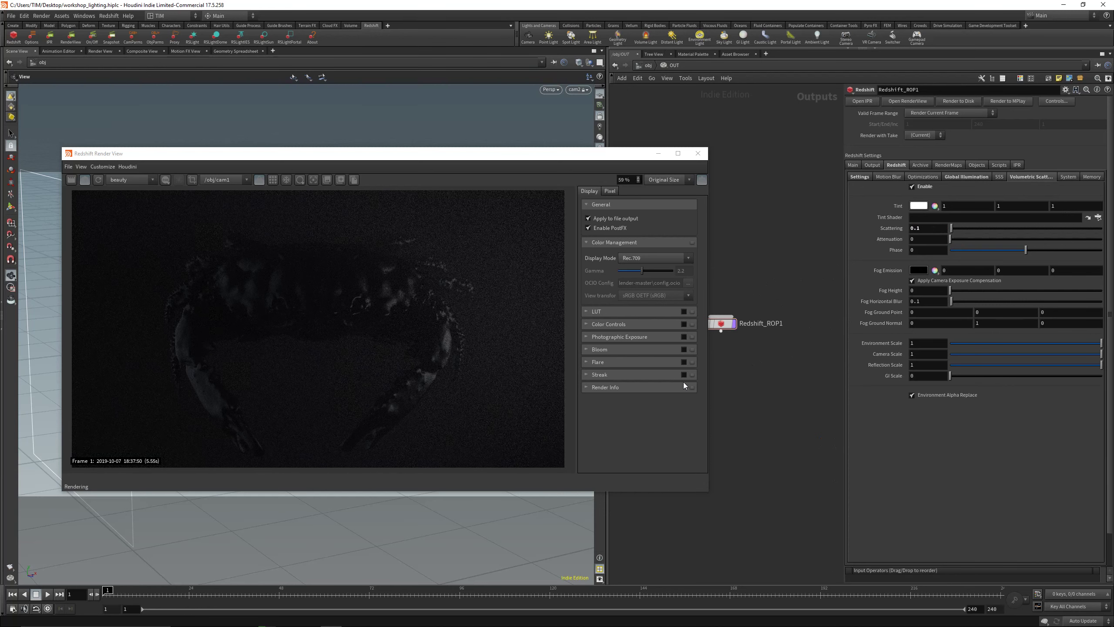
Return to the object level and set LIGHT_LEFT_FILL's colour temperature to 8500
key(u)
middle_drag(757, 400, 776, 321)
click(880, 463)
double_click(1025, 186)
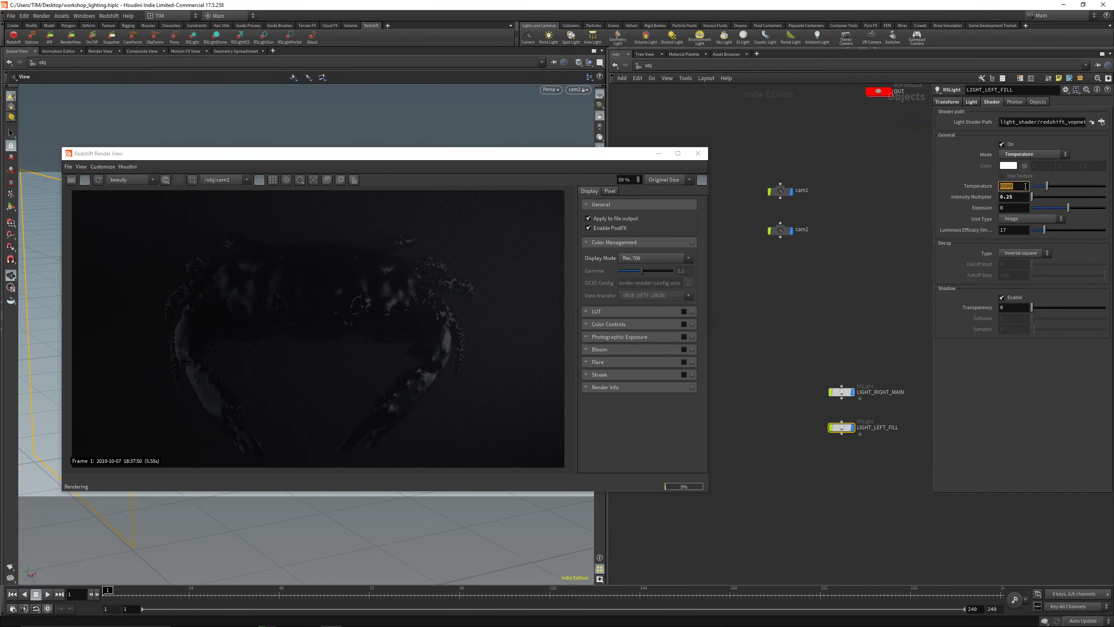
text(8500)
key(Return)
Try intensity multipliers of 1, 0.2 and 0.35 on LIGHT_LEFT_FILL, and set it to 0.5
double_click(1023, 200)
text(1)
key(Return)
text(0.2)
key(Return)
double_click(1024, 200)
text(0.35)
key(Return)
click(1023, 200)
key(Return)
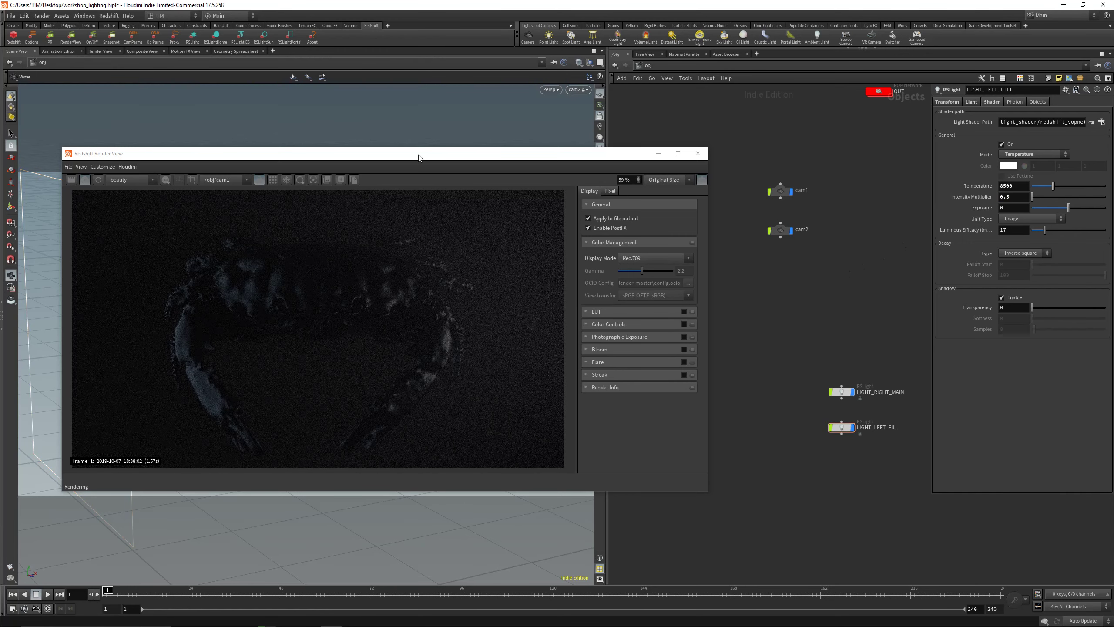
Move the Redshift Render View higher up and enable its Photographic Exposure
drag(413, 155, 409, 112)
click(680, 295)
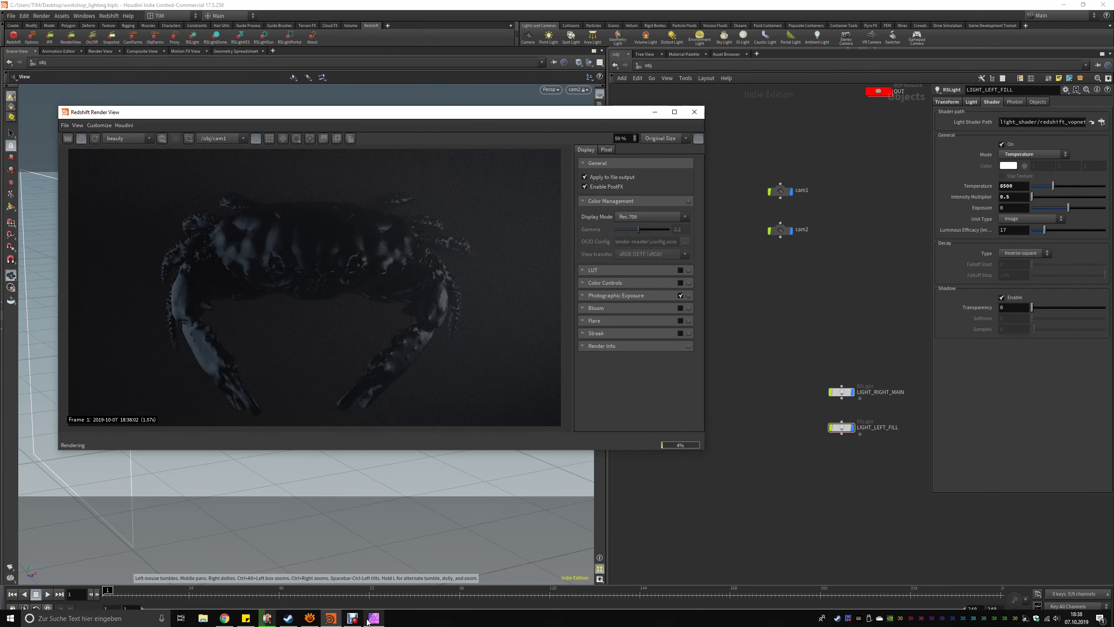
Switch to Affinity Photo and develop _DSC5563.ARW with exposure 0.636, contrast 9%, clarity 100%, shadows 92% and highlights -24%
click(373, 618)
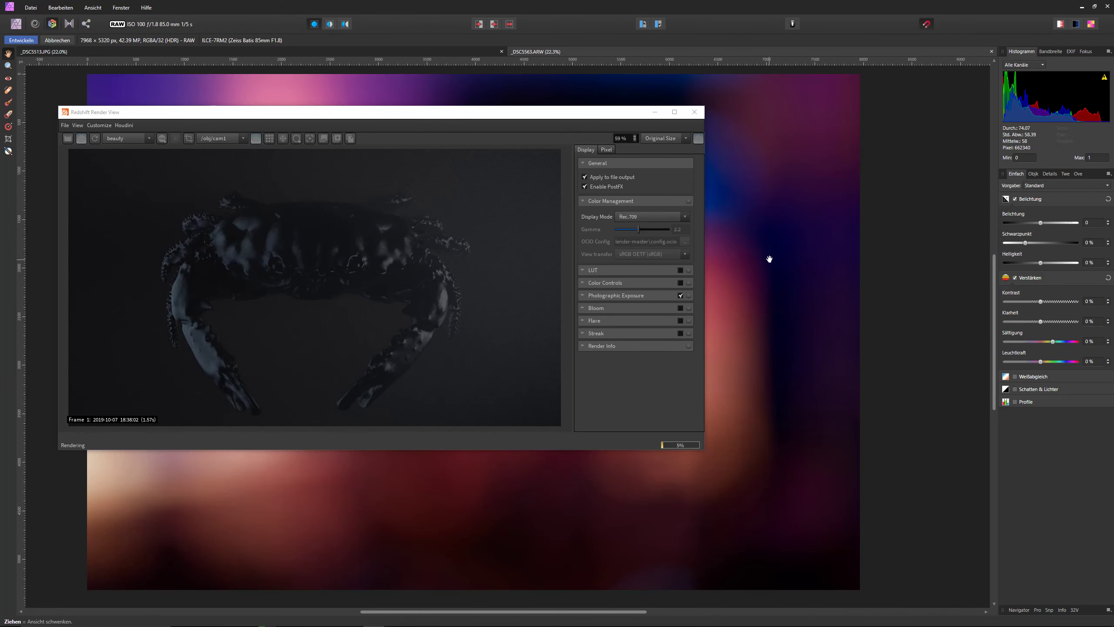
drag(1041, 224, 1046, 224)
drag(1048, 303, 1105, 323)
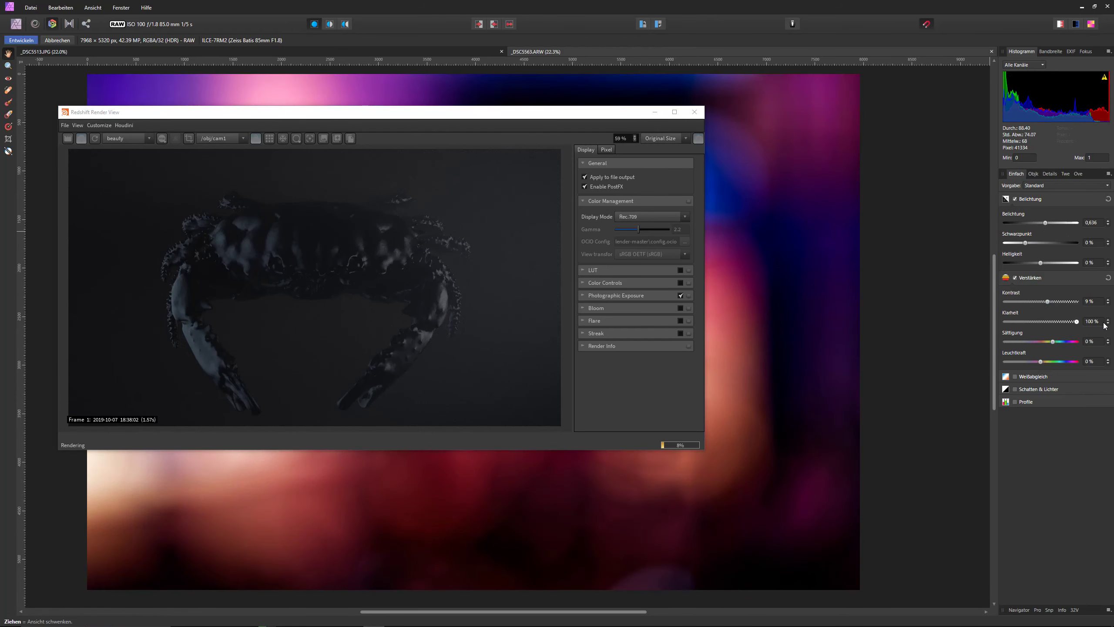
click(1014, 388)
drag(1048, 433, 1073, 413)
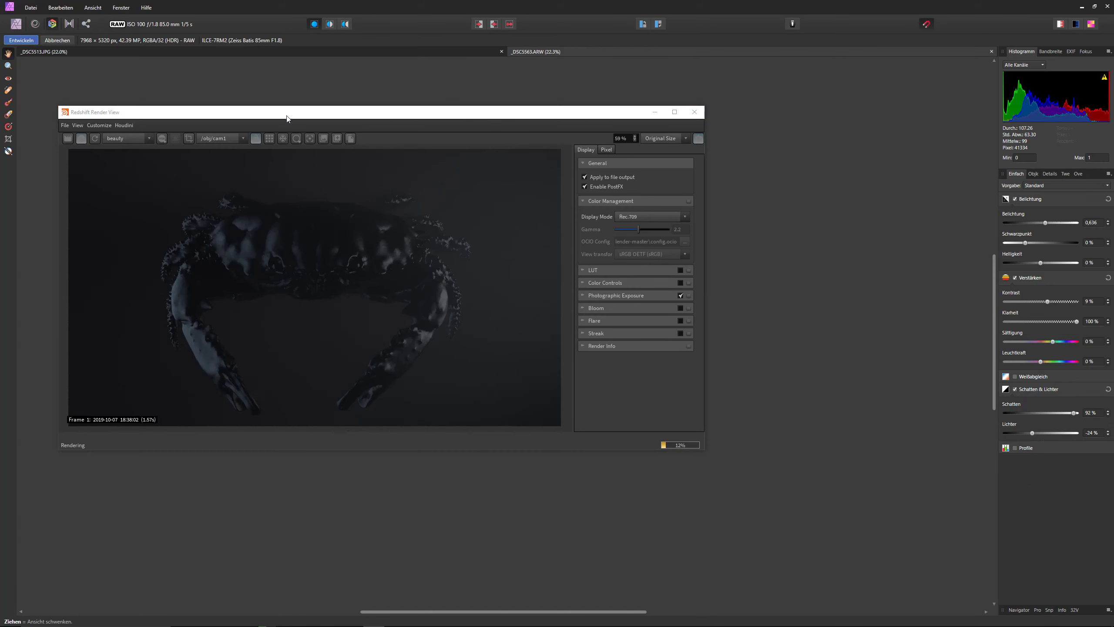
Switch to Houdini and examine the dark crab material up close in the Redshift Render View
drag(287, 119, 421, 173)
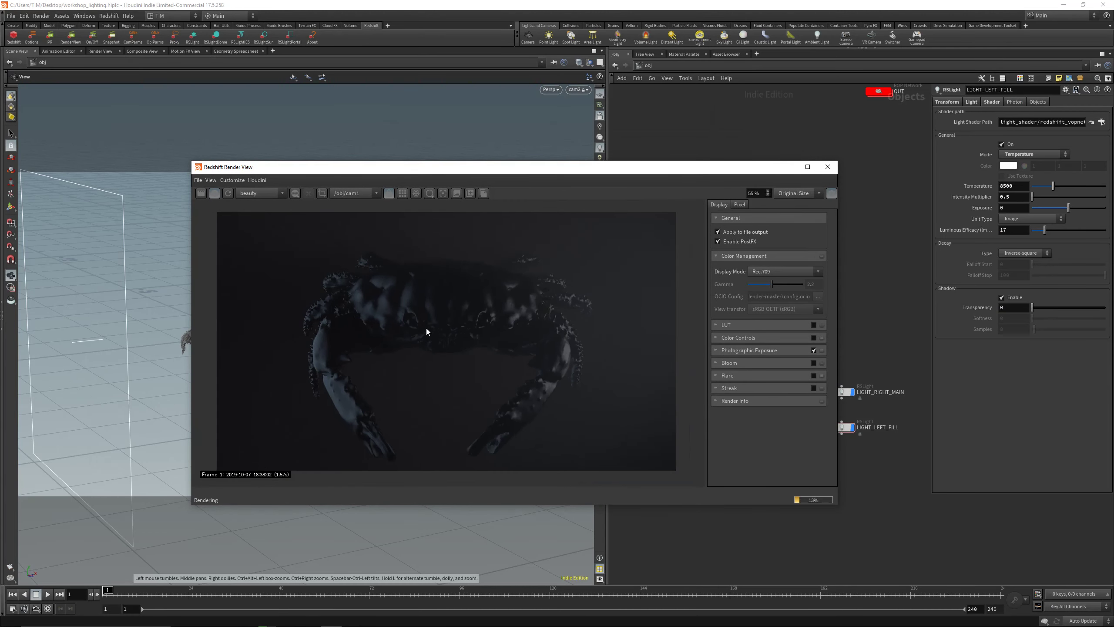
scroll(355, 294, up, 5)
scroll(356, 297, down, 5)
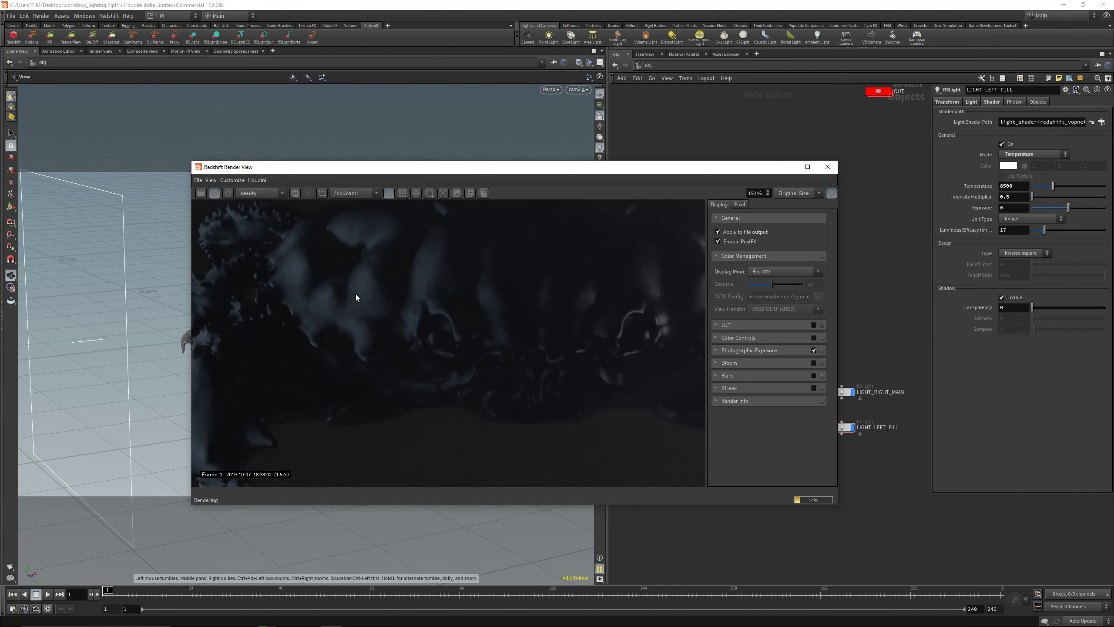
drag(549, 172, 452, 143)
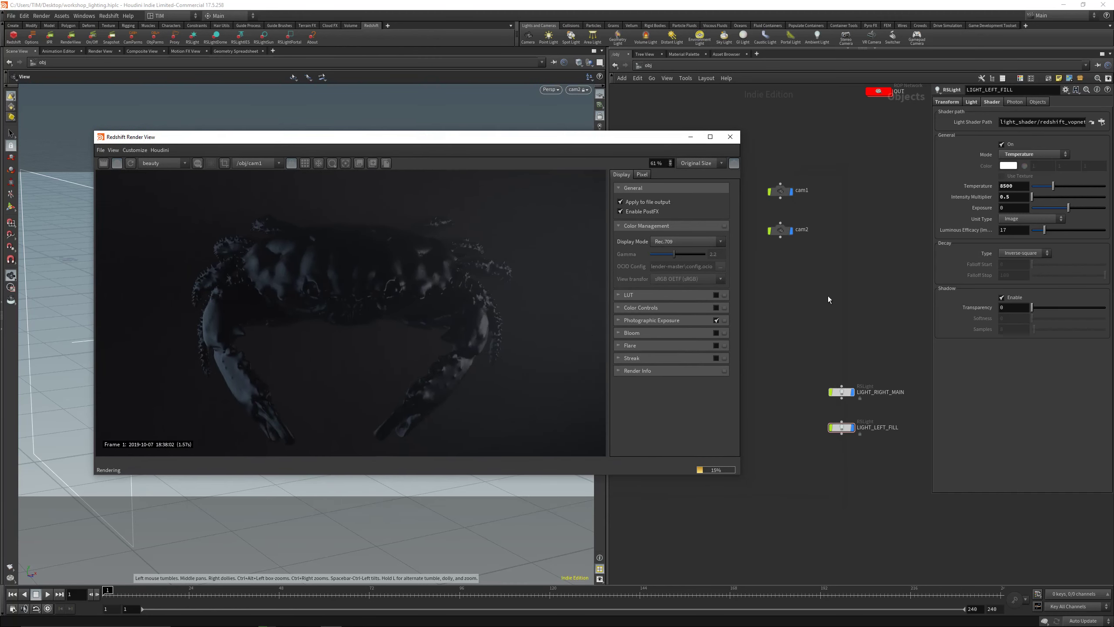
mouse_move(376, 619)
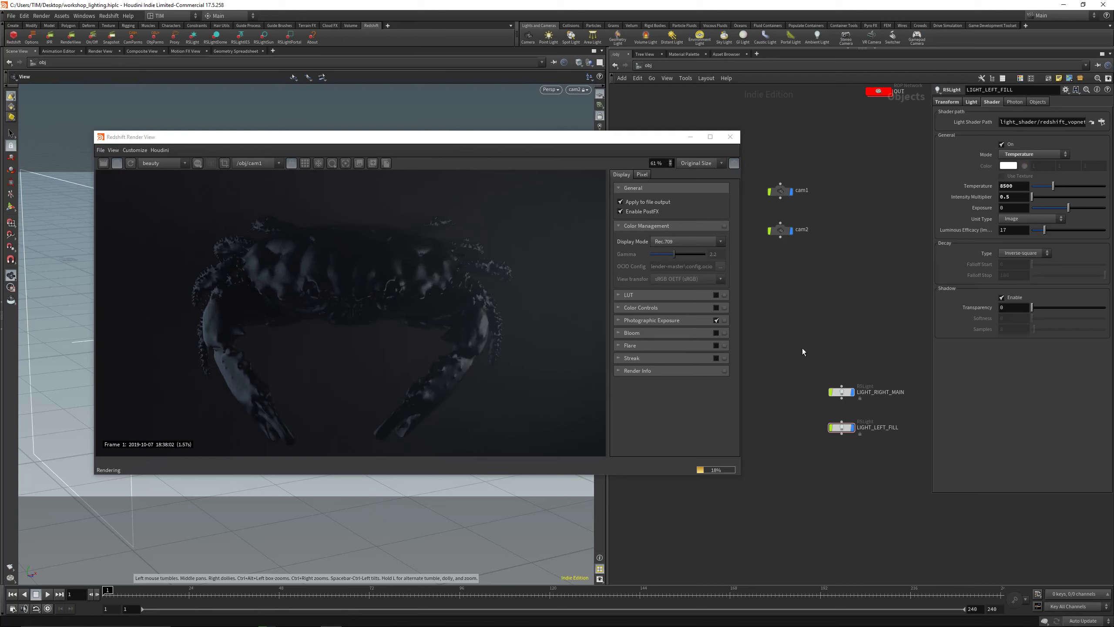
middle_drag(802, 351, 777, 357)
Switch to Affinity Photo and export the developed photo to the Desktop as the JPEG _DSC5563, 2500 px wide
click(373, 619)
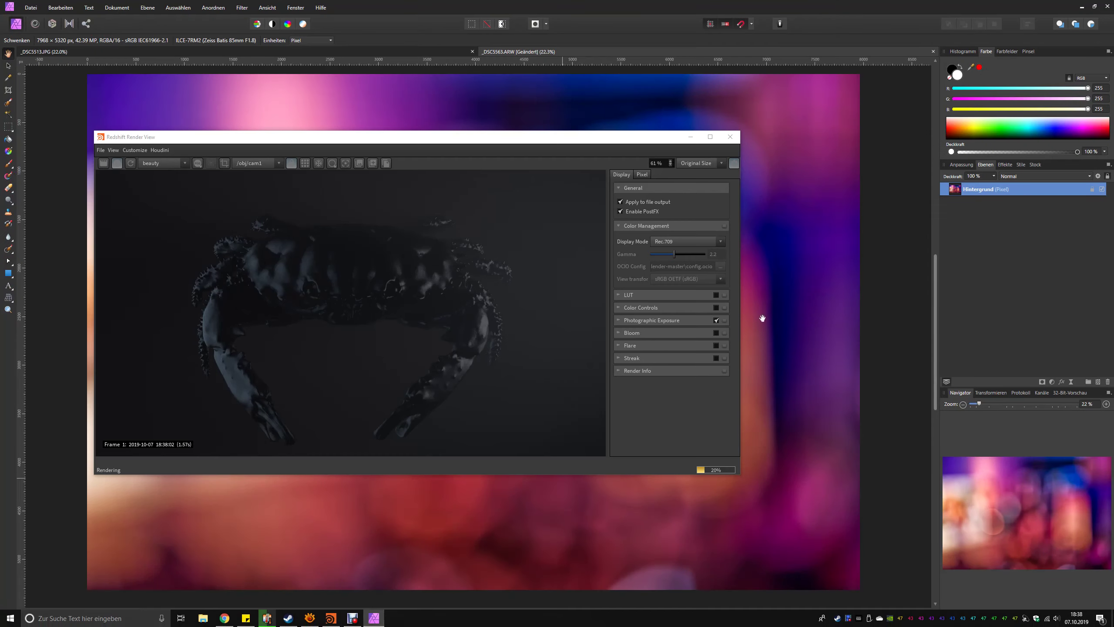
click(690, 137)
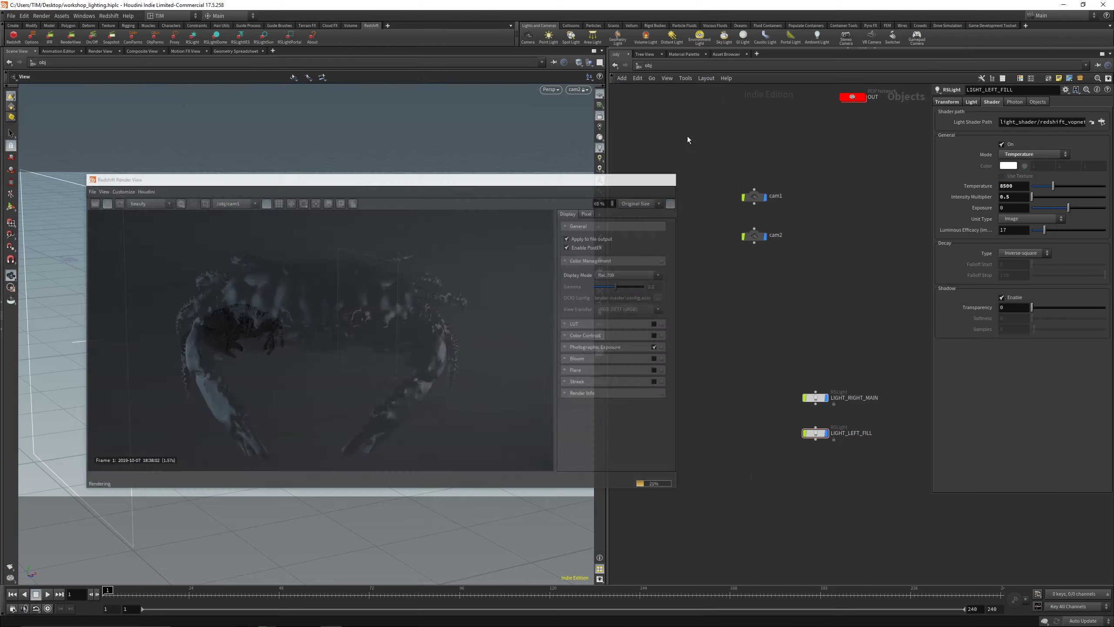
key(alt+Tab)
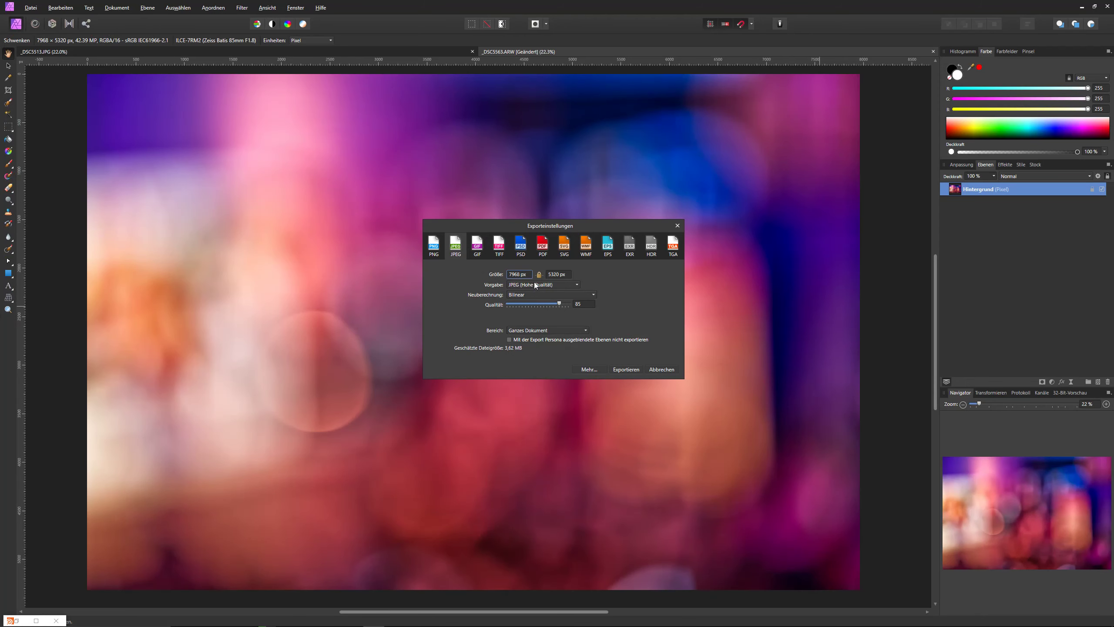
click(522, 275)
text(2500)
key(Return)
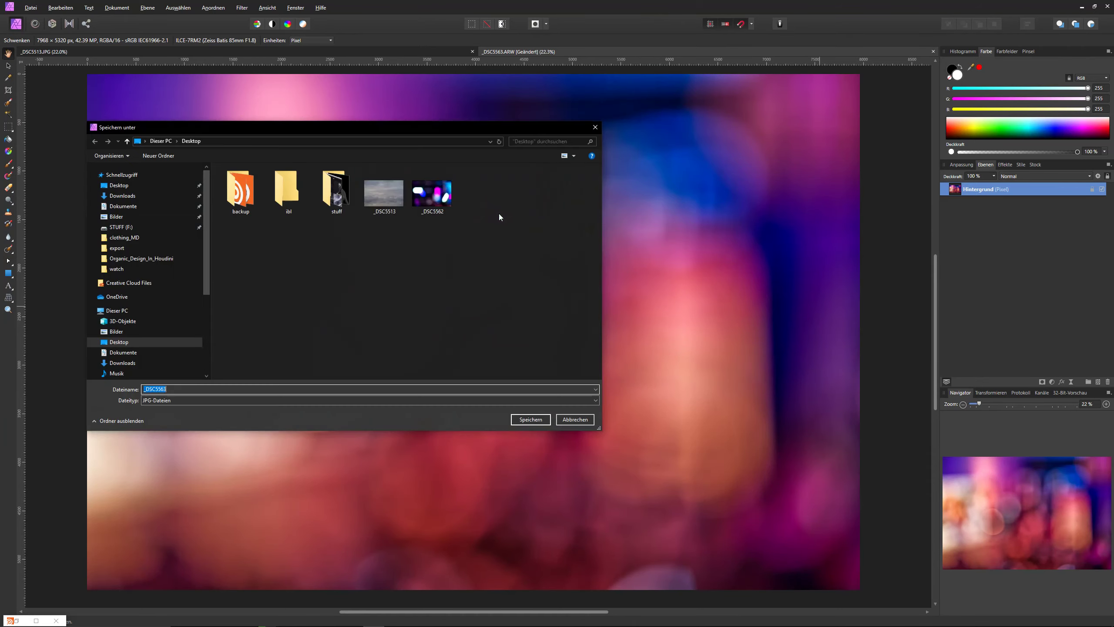
click(530, 419)
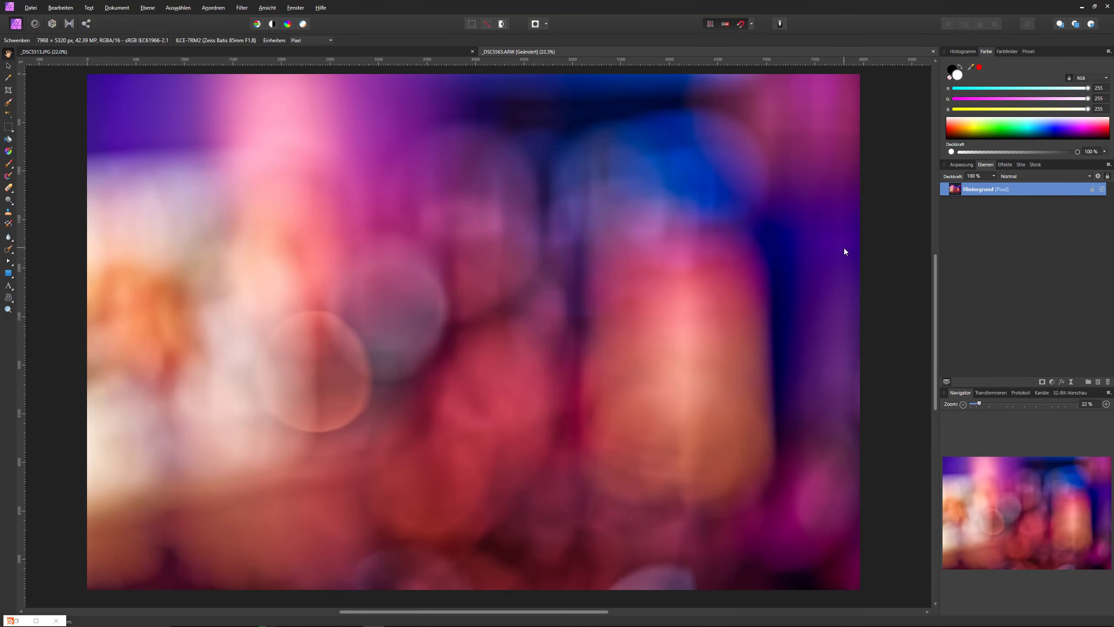
Switch to Houdini, load _DSC5563.jpg as LIGHT_RIGHT_MAIN's texture image, and check the crab render
click(1081, 6)
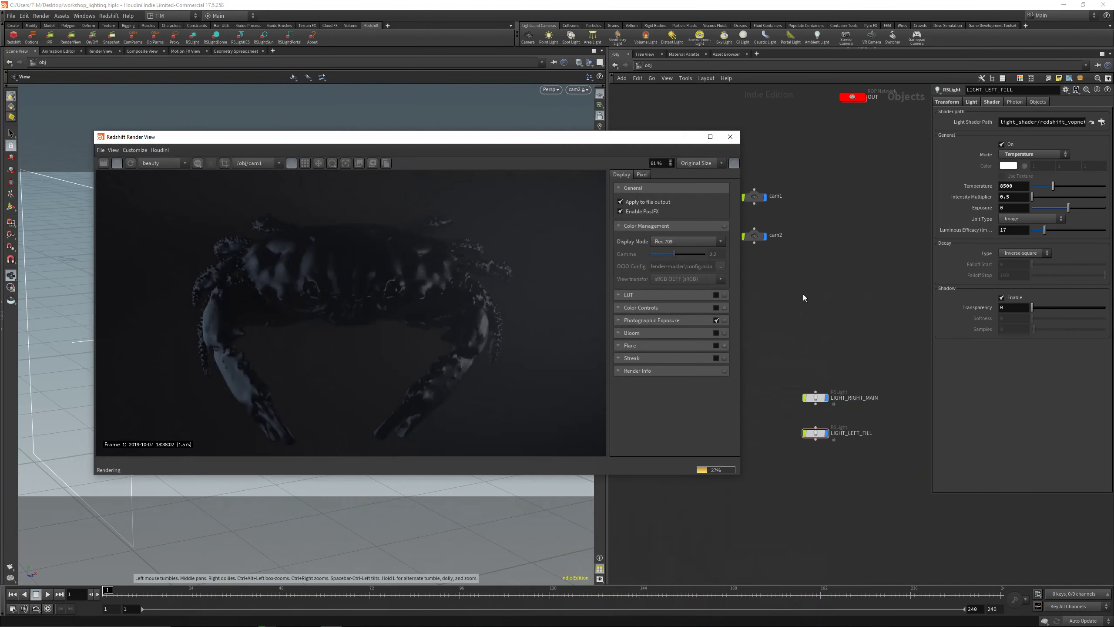
click(816, 397)
click(994, 101)
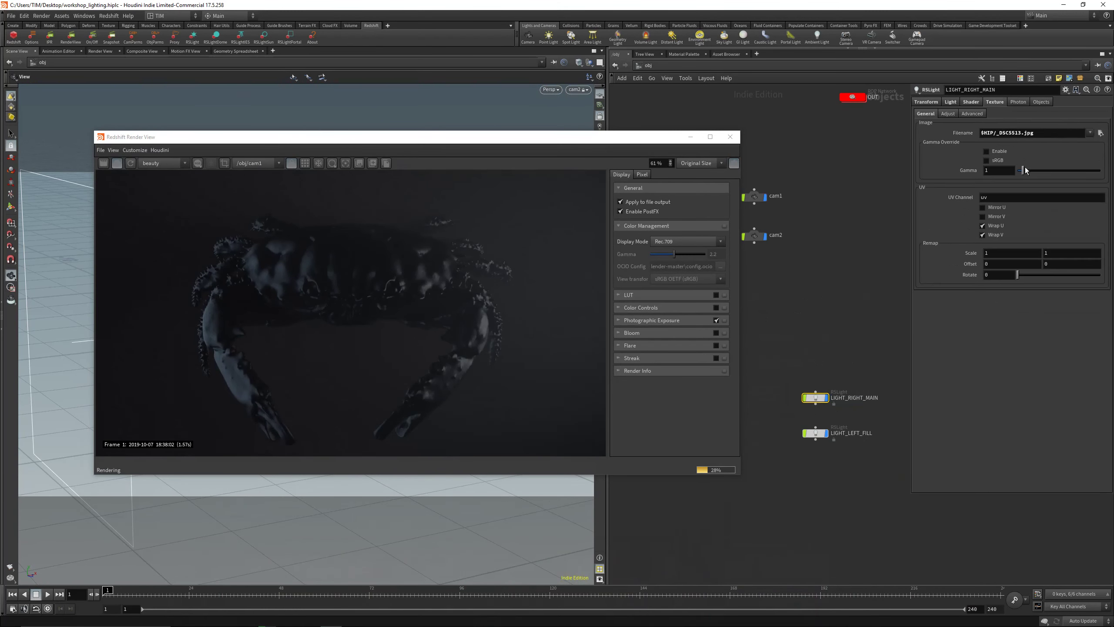
click(1100, 133)
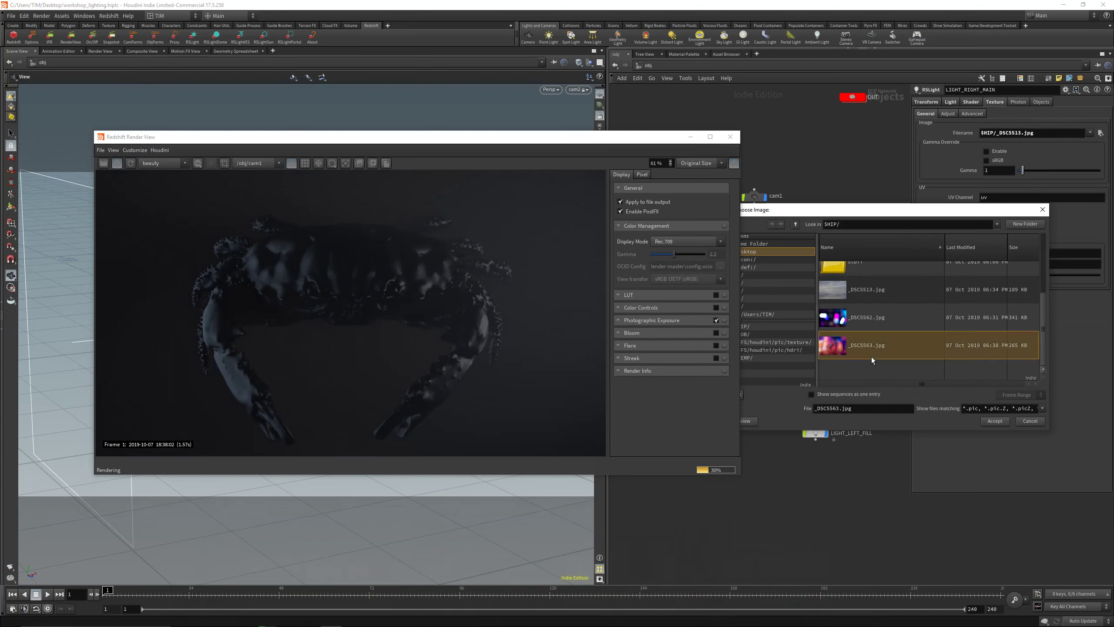
double_click(872, 349)
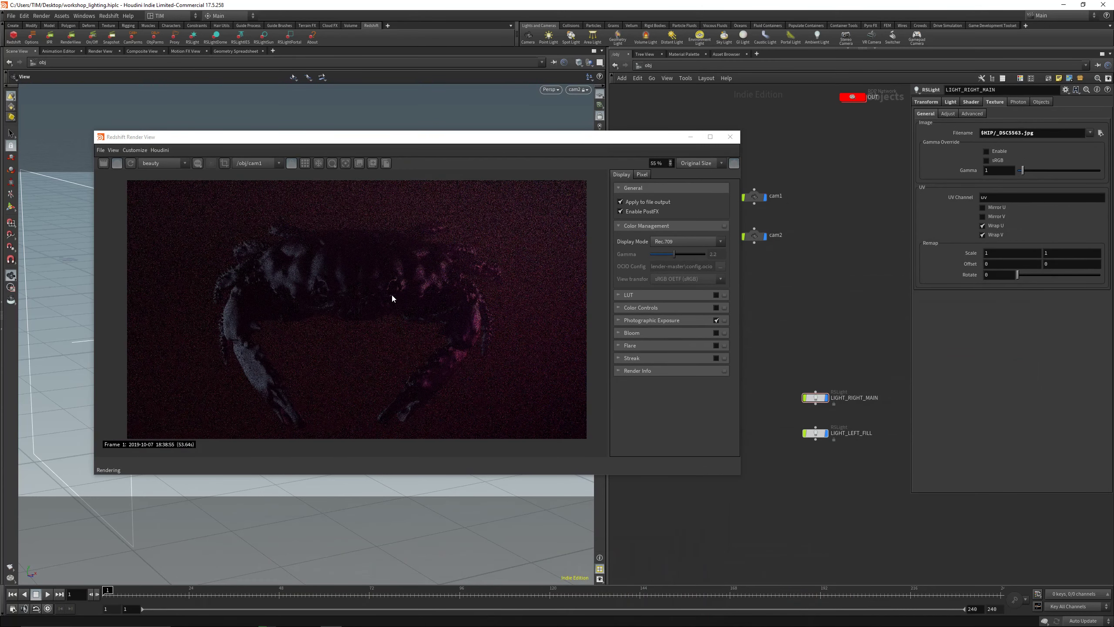
scroll(409, 293, down, 1)
scroll(414, 294, up, 1)
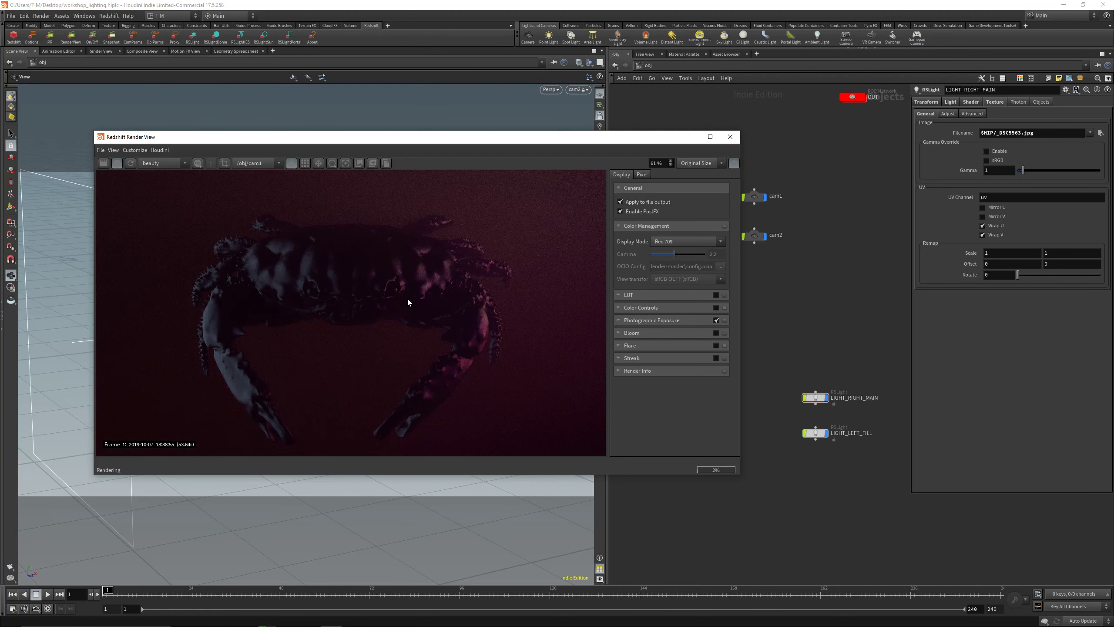
Move the Redshift Render View off the viewport and look through cam1
drag(415, 143, 0, 158)
click(590, 90)
click(592, 130)
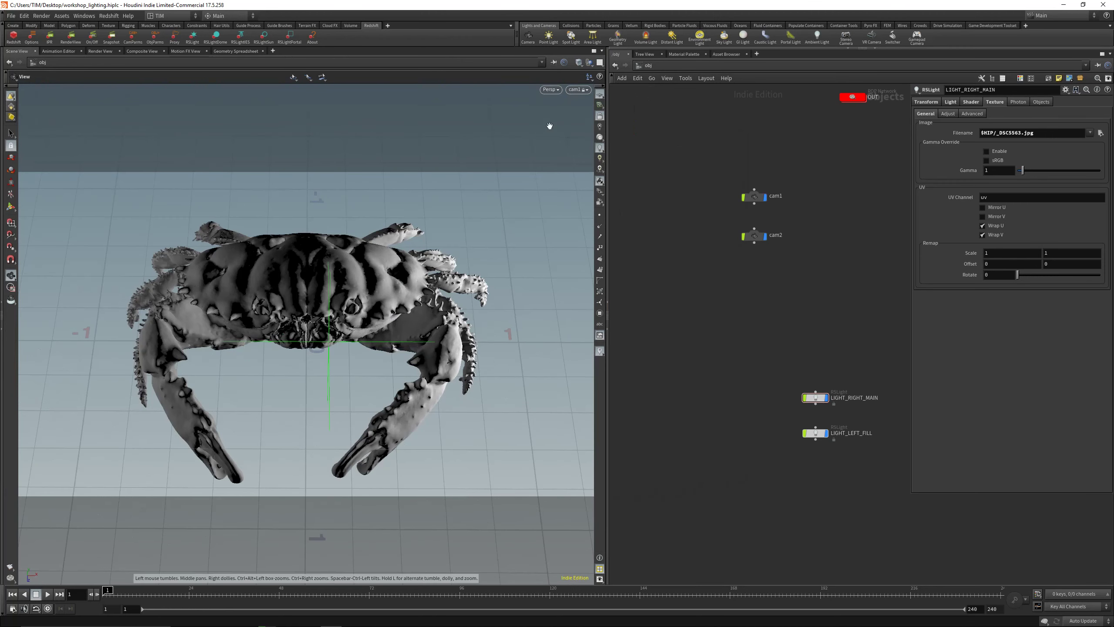
Turn off Use Houdini camera focus/fstop in cam1's Redshift depth-of-field settings
click(754, 236)
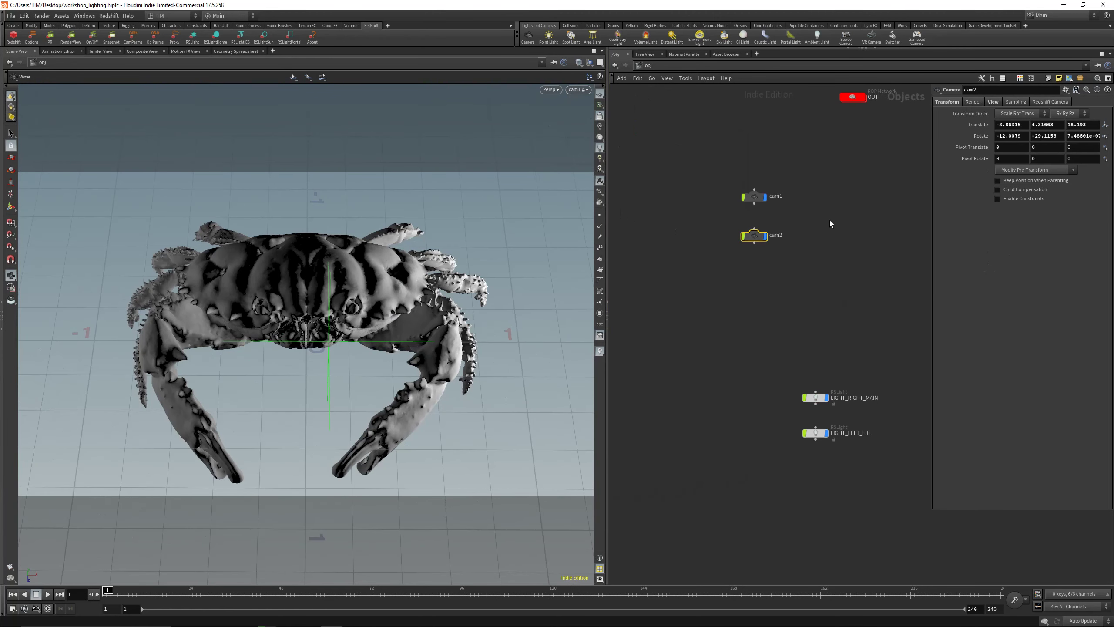
click(754, 197)
middle_drag(797, 214, 789, 248)
click(1052, 102)
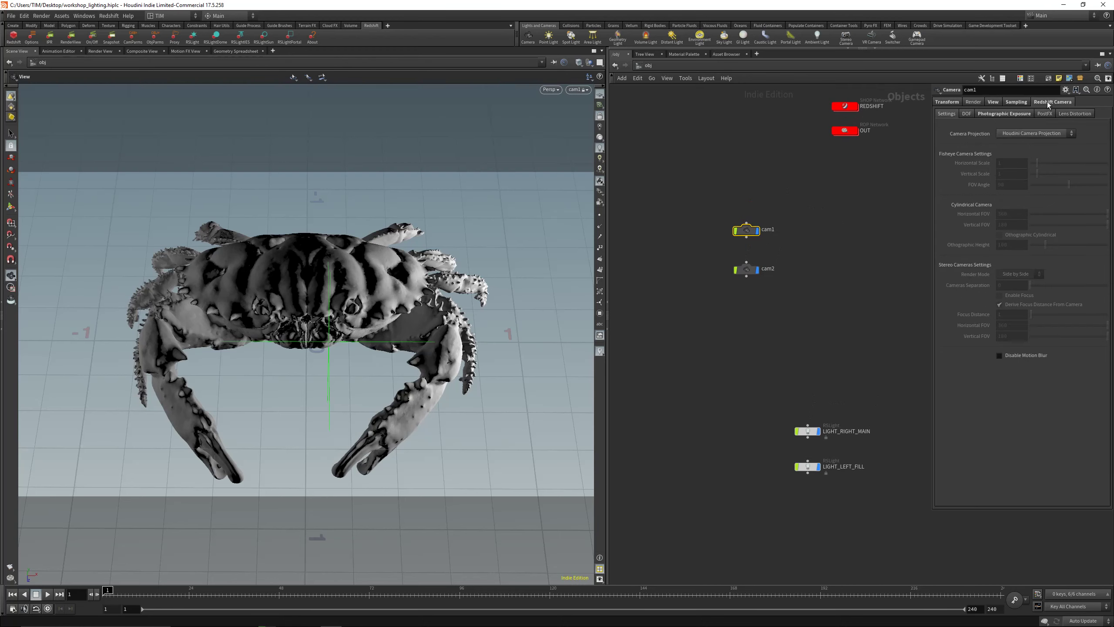
click(967, 113)
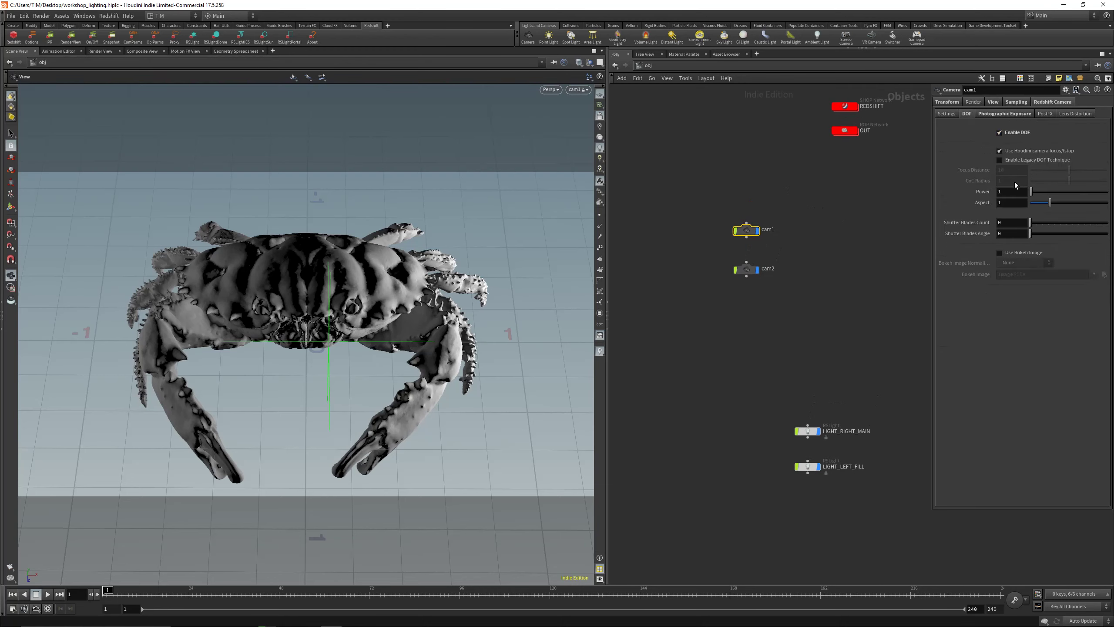
click(1000, 151)
Link cam1's Redshift DOF Focus Distance to the camera's sampling Focus Distance with a relative reference
click(1009, 102)
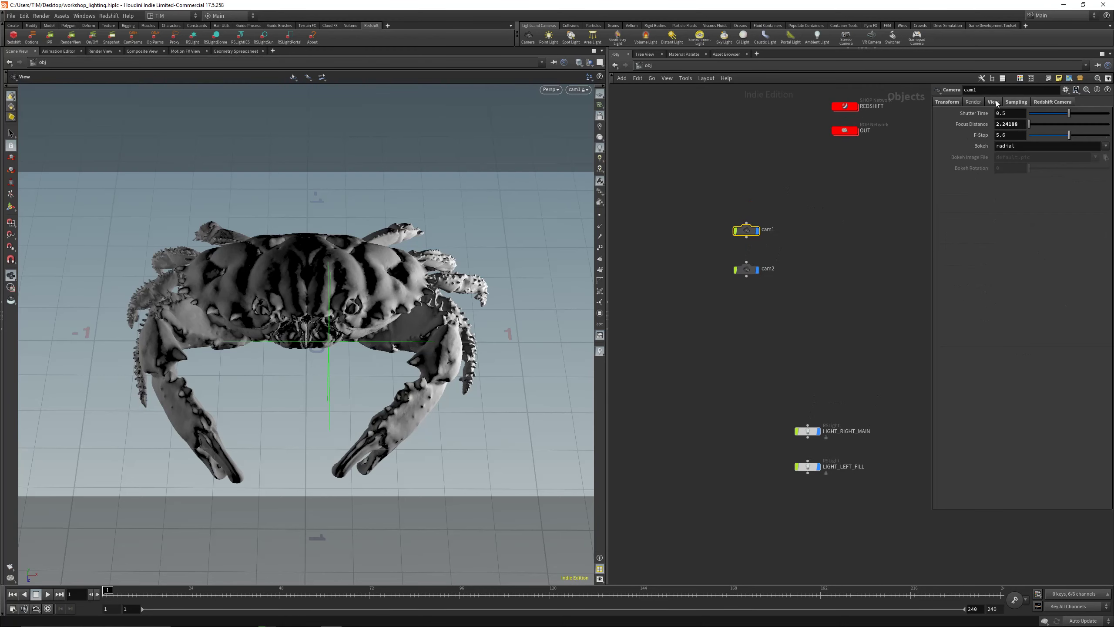
click(1052, 102)
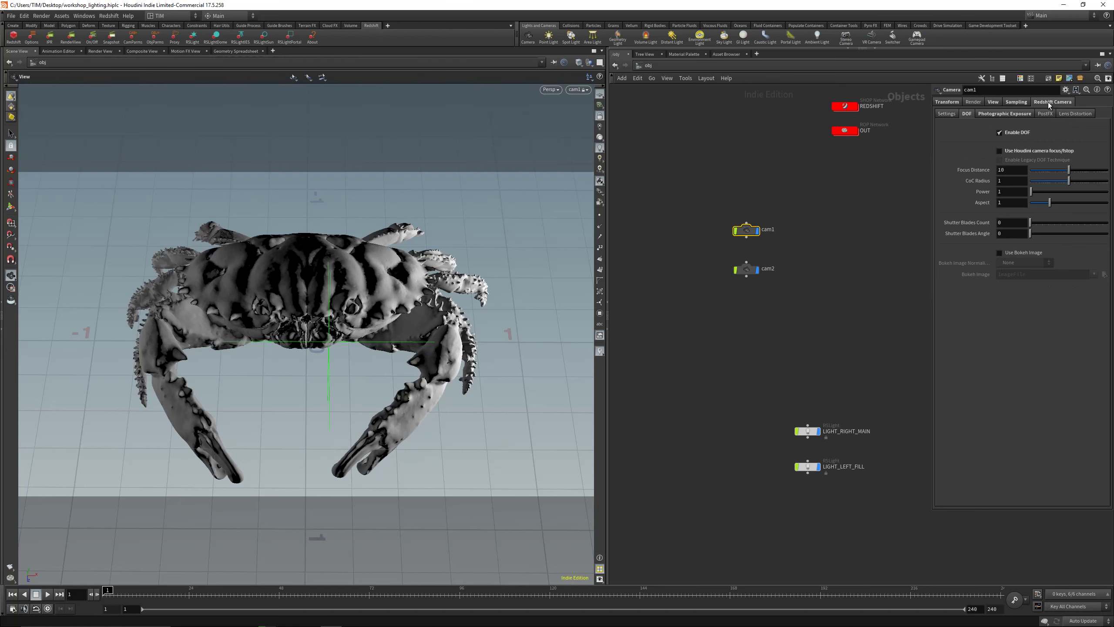
right_click(988, 170)
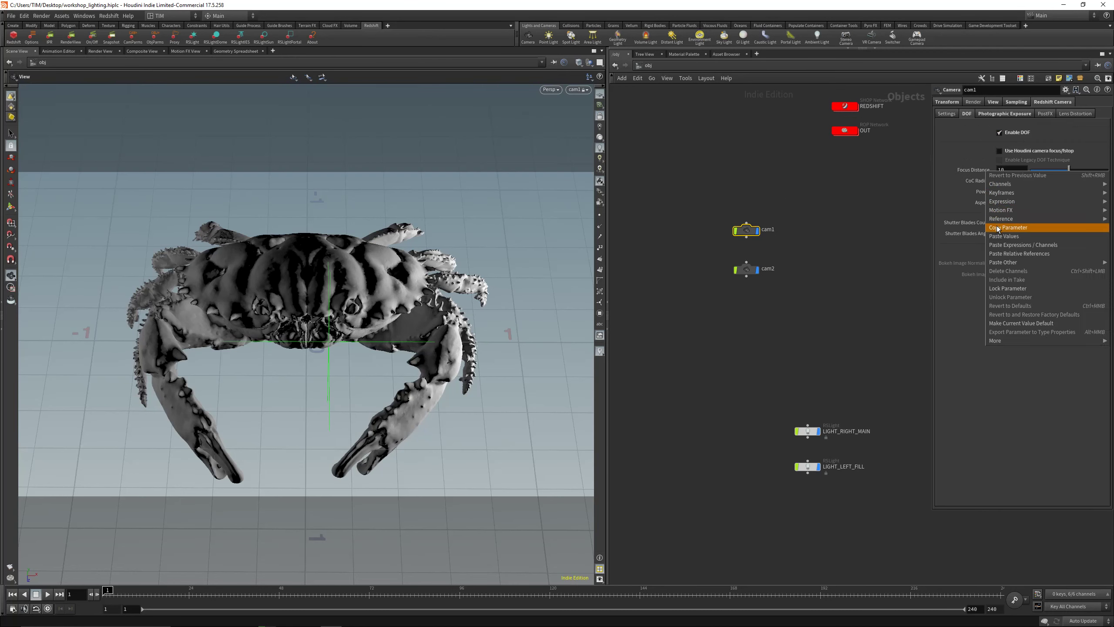
click(1018, 253)
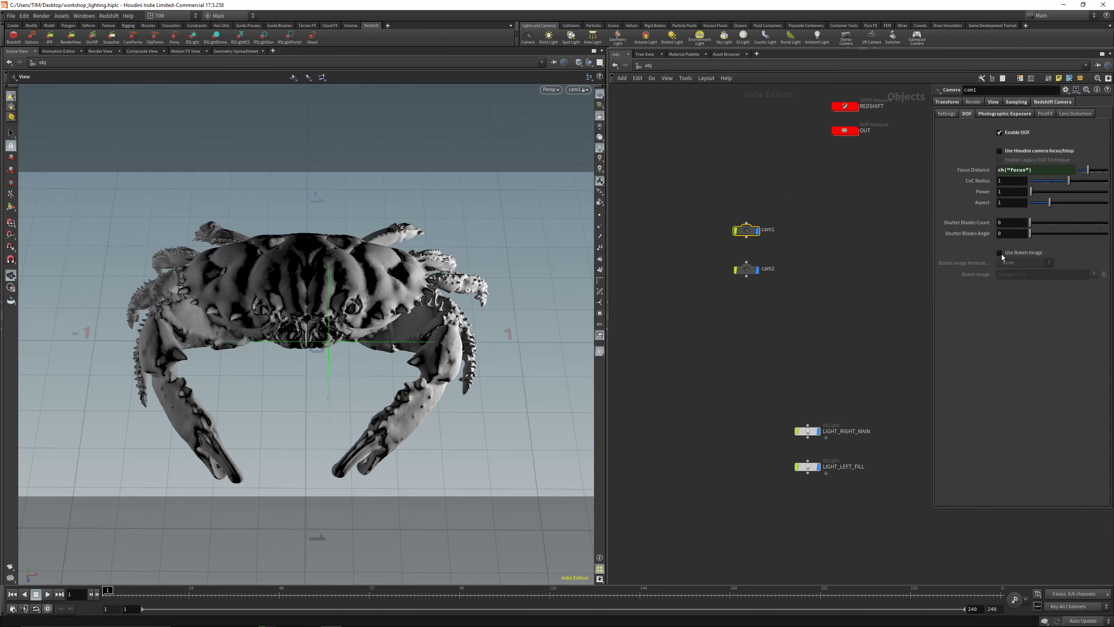
Set cam1's focus distance by picking focus points in its Redshift render, then clear the render window from the viewport
click(983, 170)
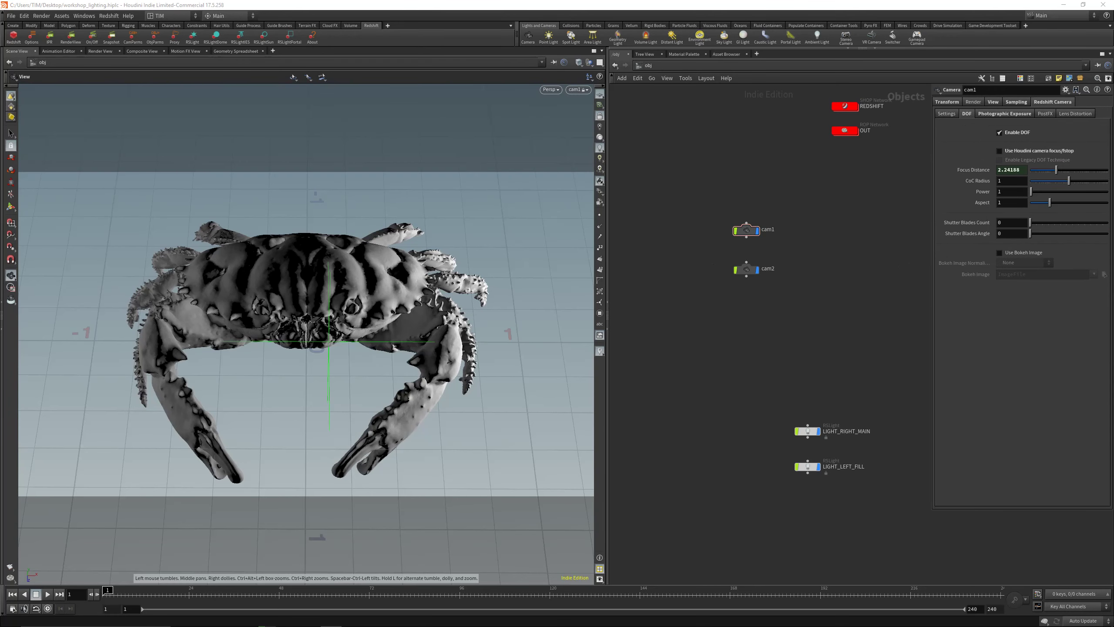
drag(0, 80, 569, 150)
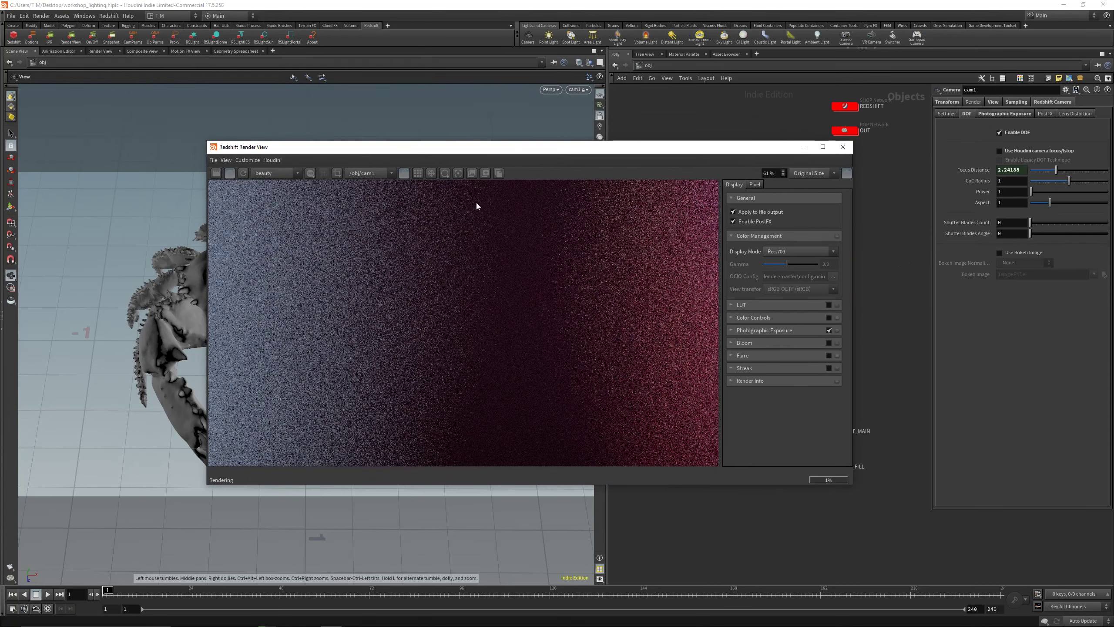
click(511, 318)
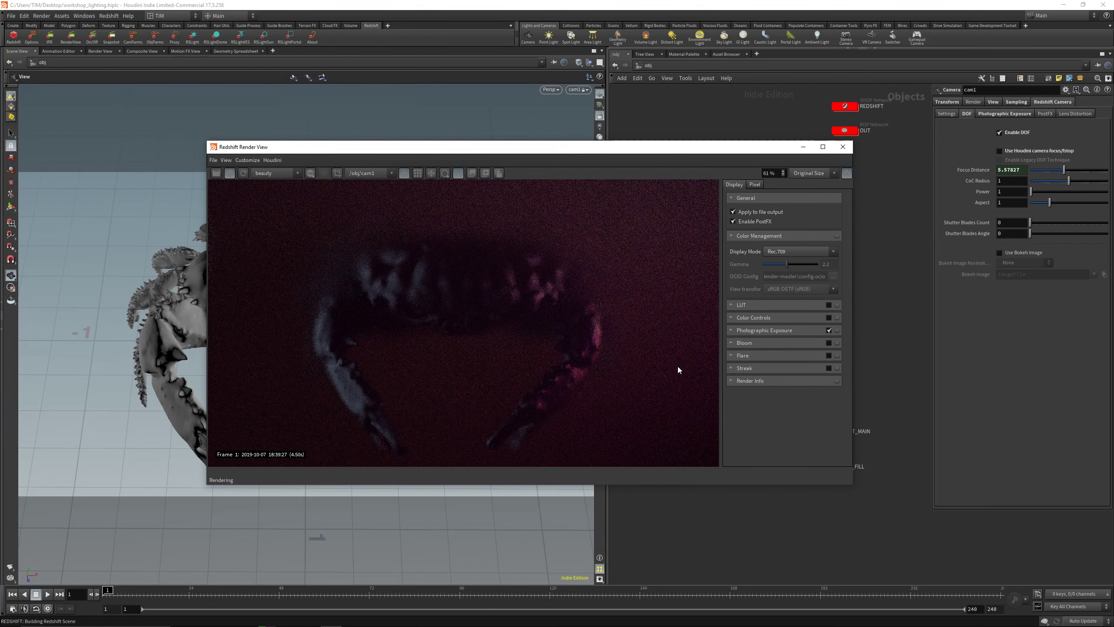
click(677, 366)
drag(567, 150, 0, 149)
Duplicate cam1 beside the original and show the copy's view settings, restoring the accidentally tumbled cam1 view
alt+drag(745, 230, 823, 232)
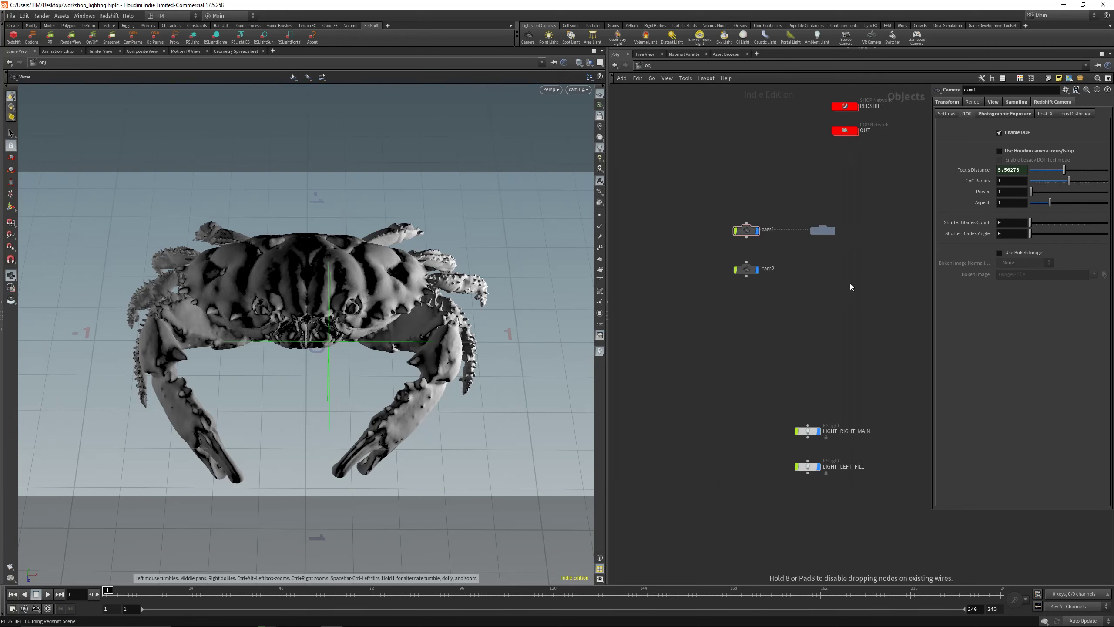
click(993, 102)
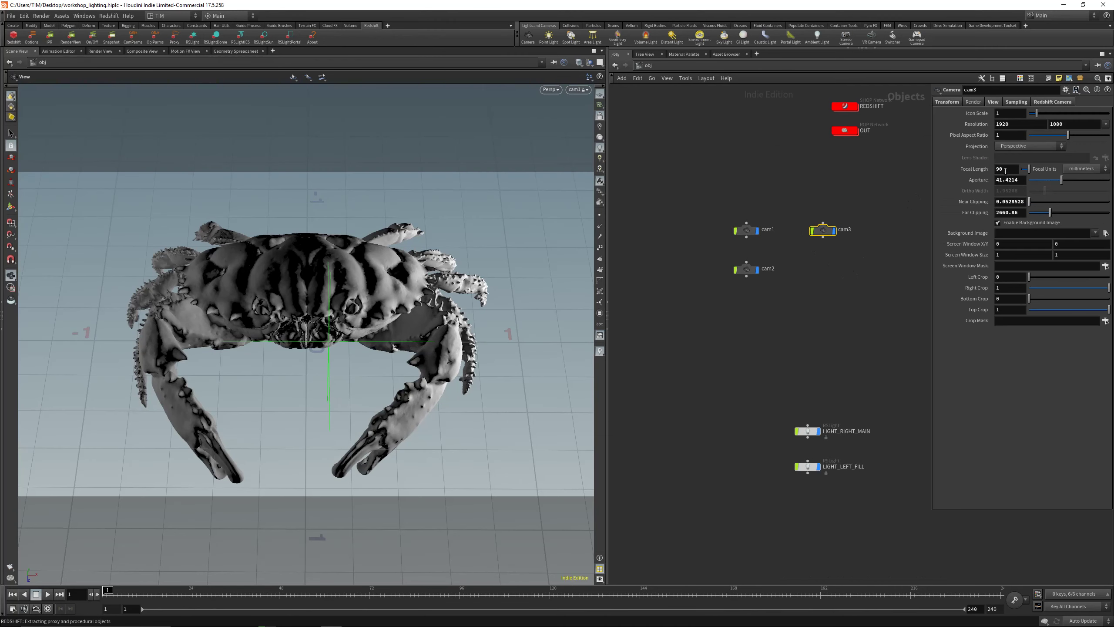
drag(321, 366, 350, 351)
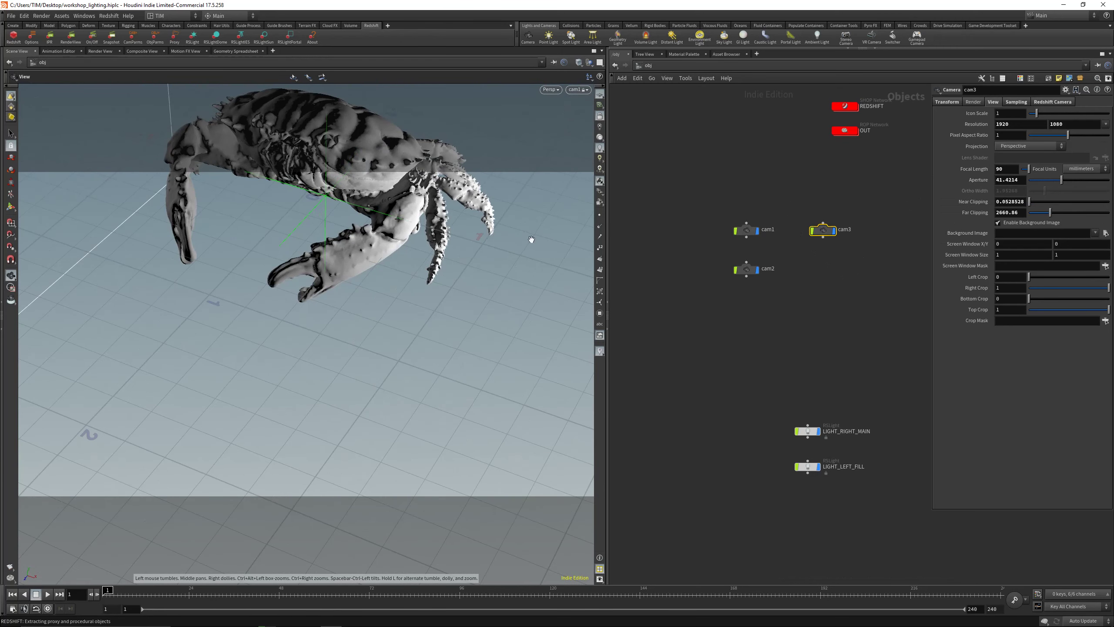
key(ctrl+z)
Look through cam3 and frame a low close-up of the crab's front claw
click(578, 89)
click(583, 148)
drag(439, 308, 357, 267)
drag(771, 185, 862, 283)
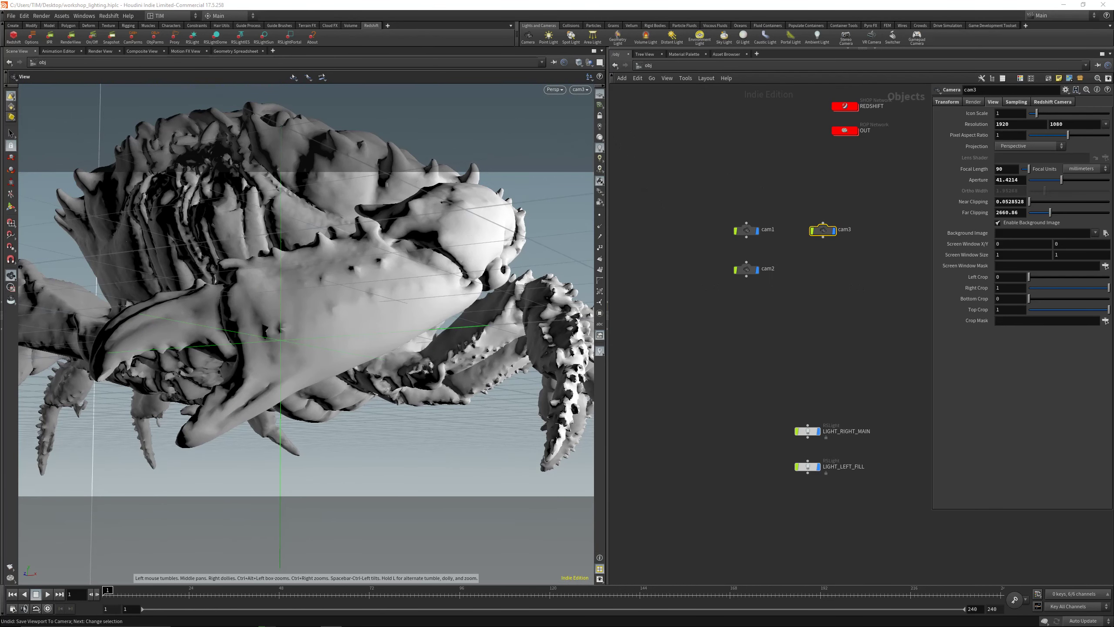
Bring the Redshift Render View over the viewport and render the crab through cam3
drag(1113, 107, 320, 96)
click(304, 148)
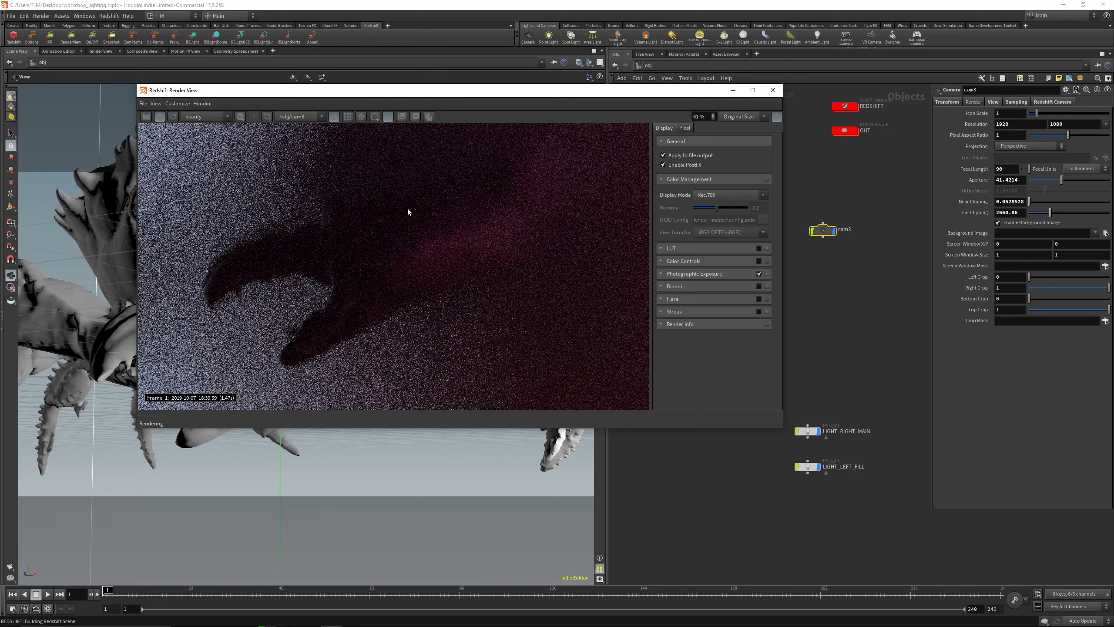
drag(543, 92, 487, 128)
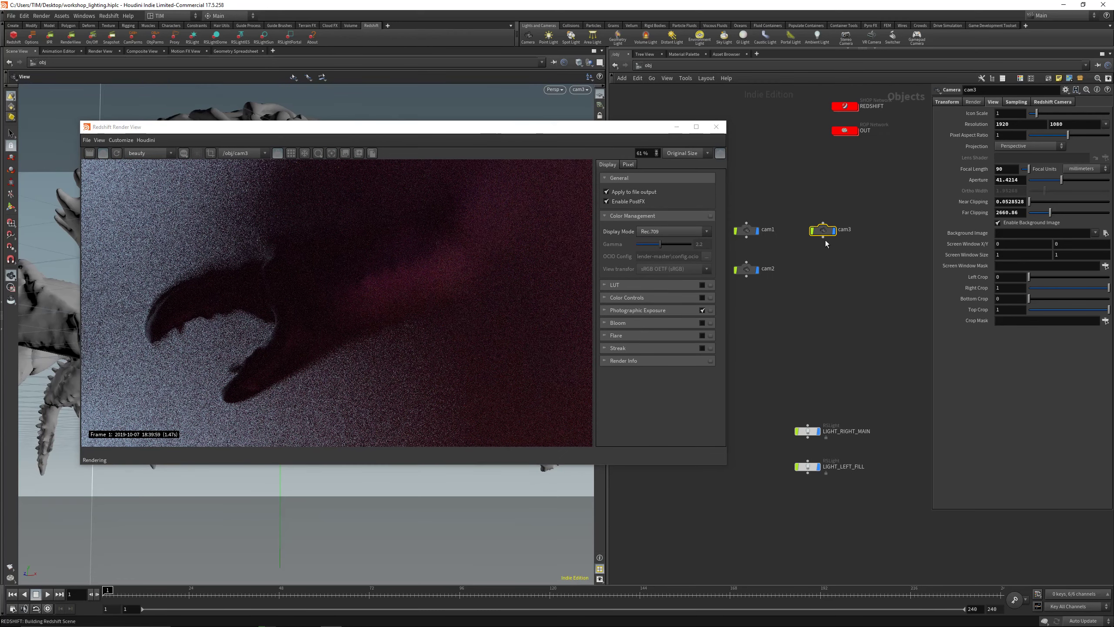
Set cam3's Redshift depth-of-field CoC Radius to 0.1 and check the blur in the render
click(1016, 102)
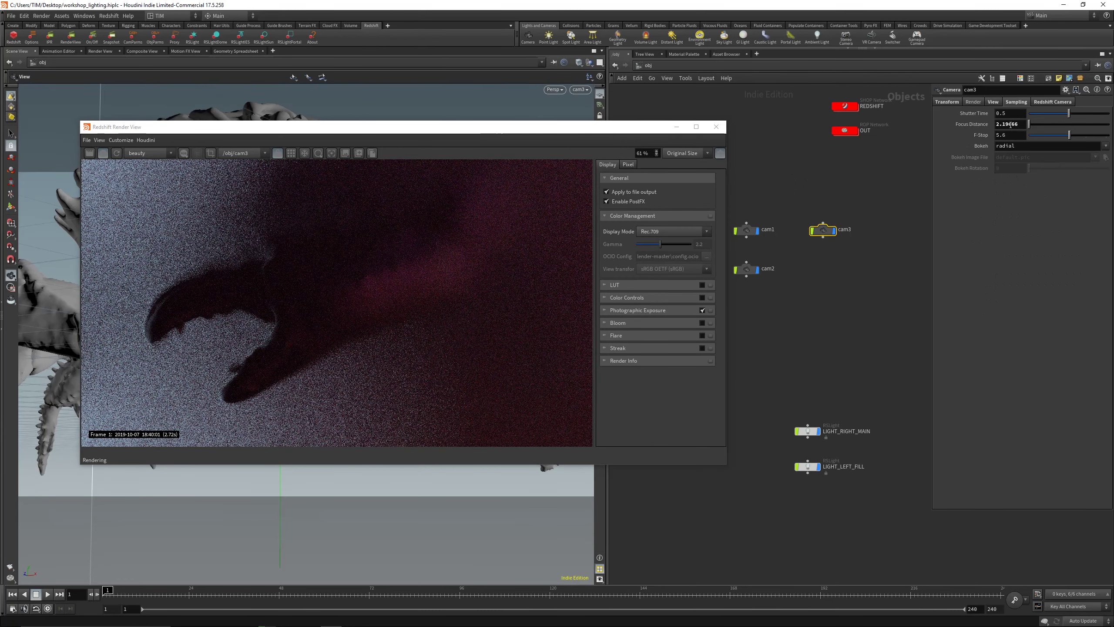
click(1049, 101)
click(1016, 181)
text(0.1)
key(Return)
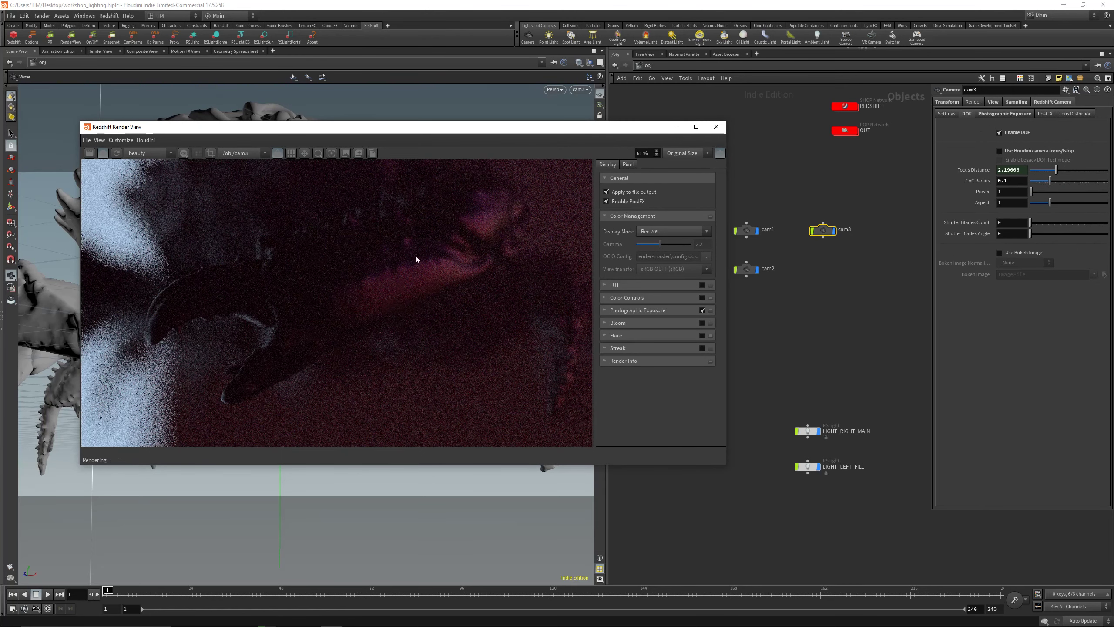
drag(429, 129, 437, 153)
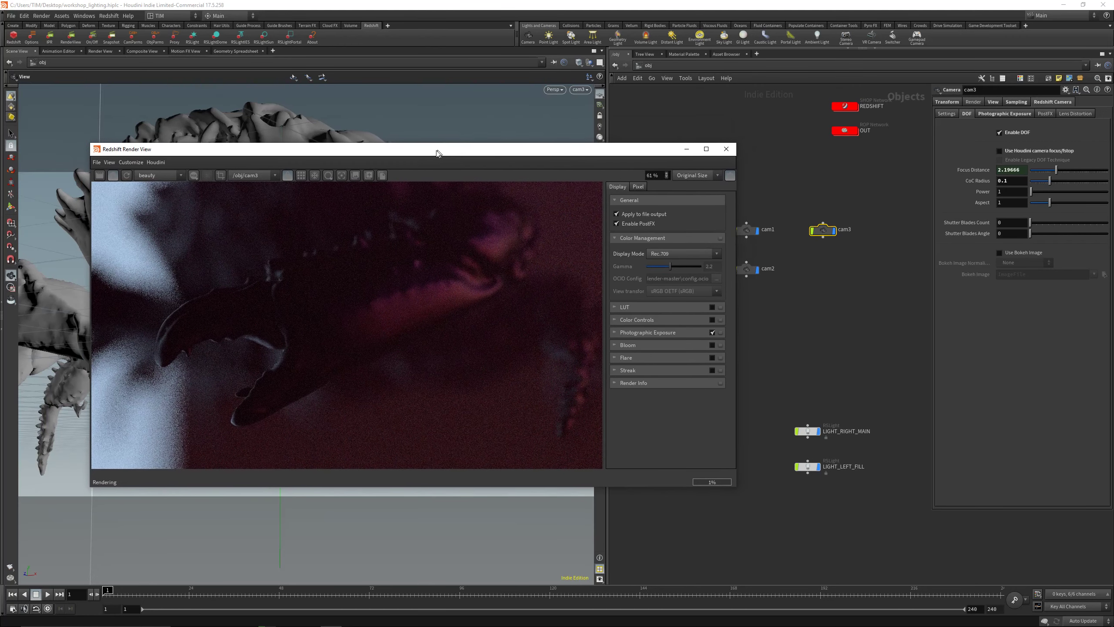
drag(629, 151, 620, 154)
Load _DSC5513.jpg from the project folder as LIGHT_RIGHT_MAIN's texture image
drag(751, 401, 860, 441)
click(1101, 133)
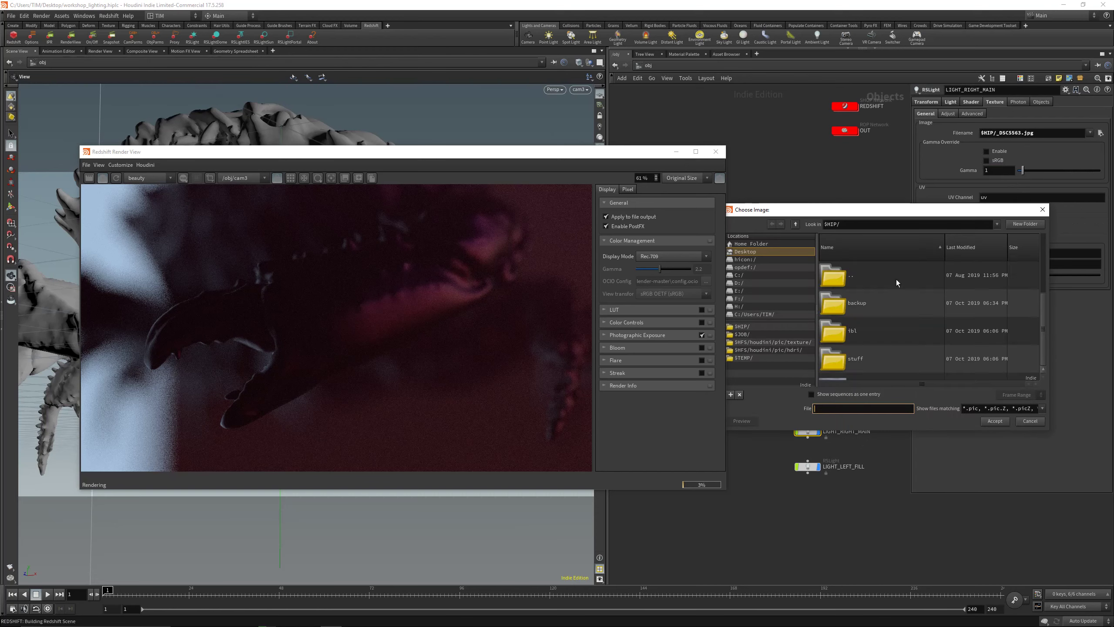
double_click(881, 297)
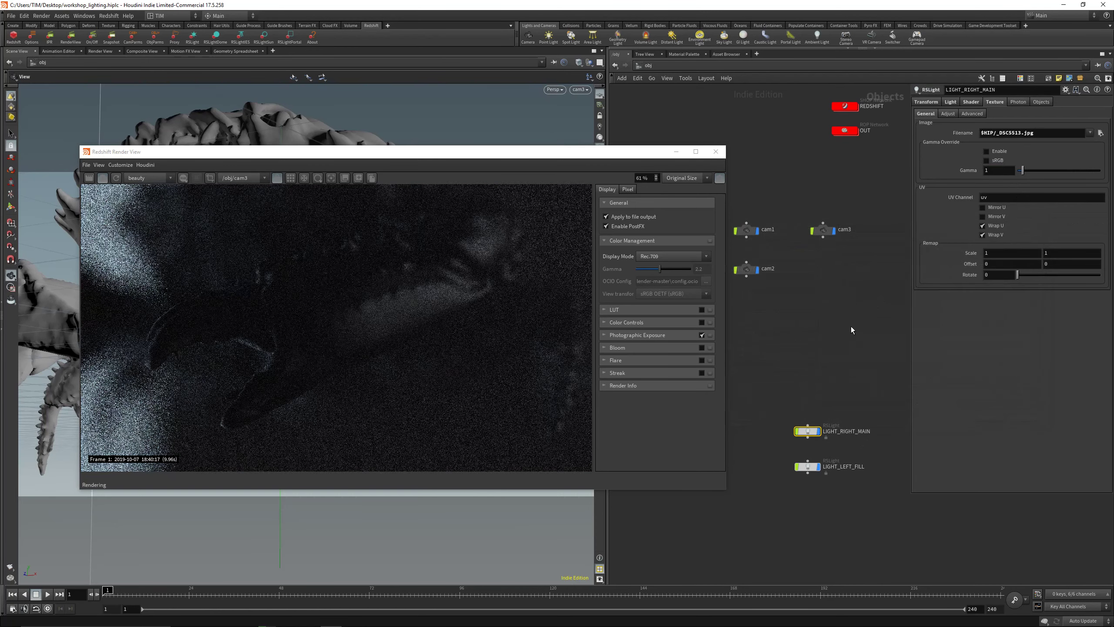